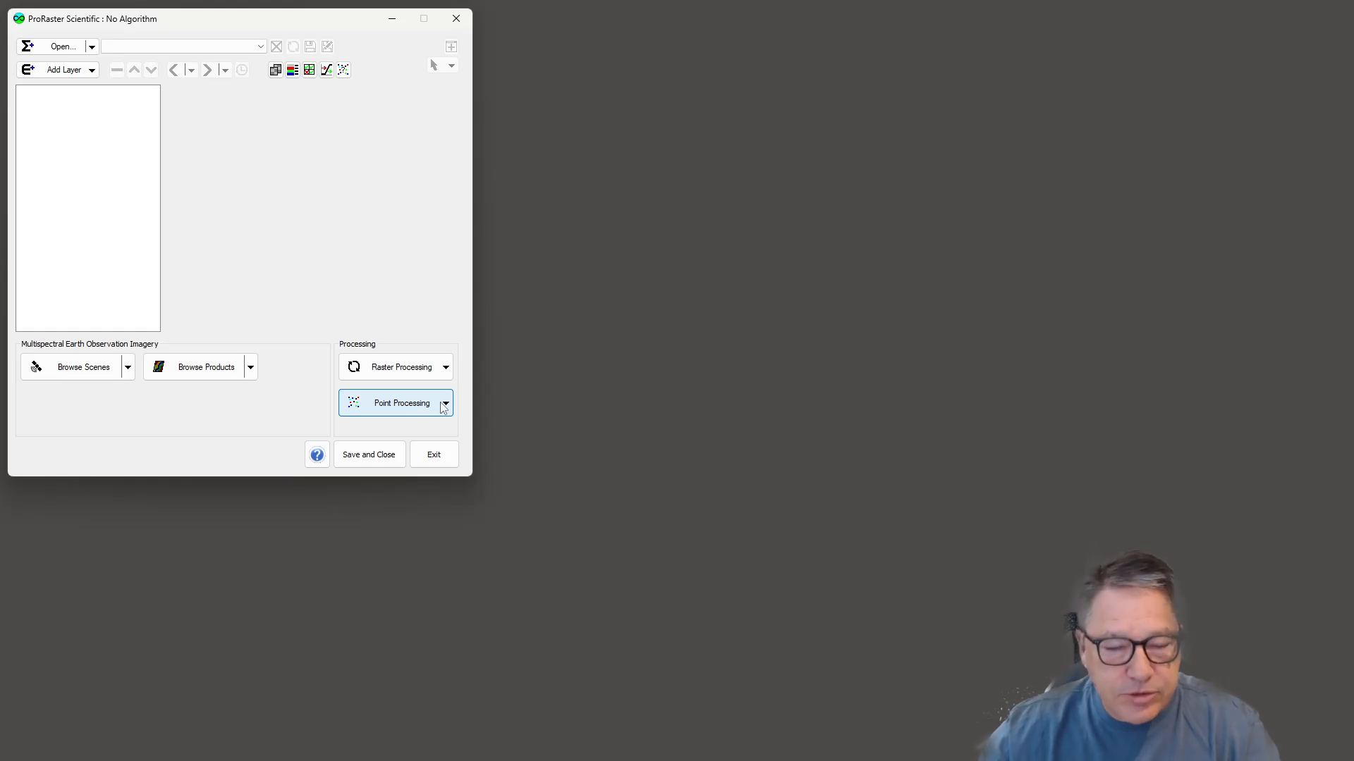
{"action": "left_click", "coordinate": [445, 405]}
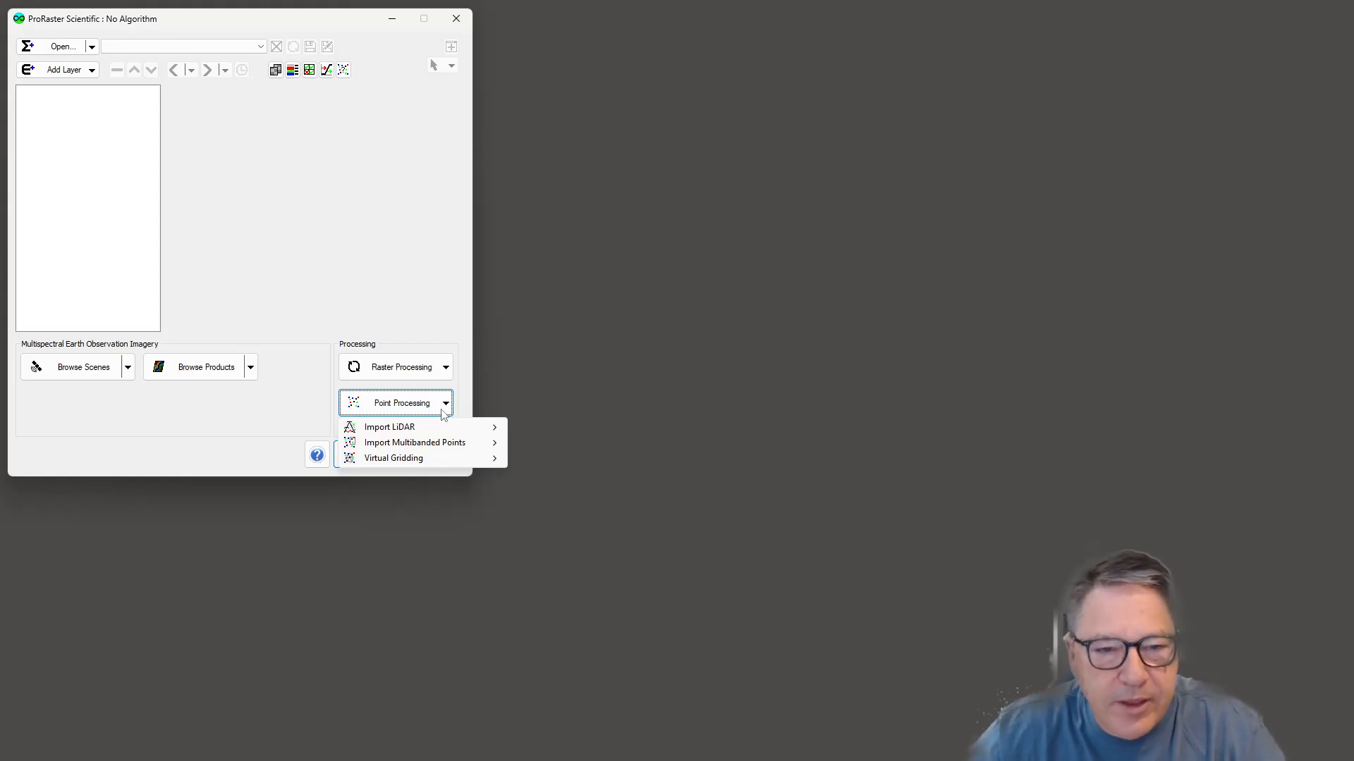
{"action": "mouse_move", "coordinate": [453, 447]}
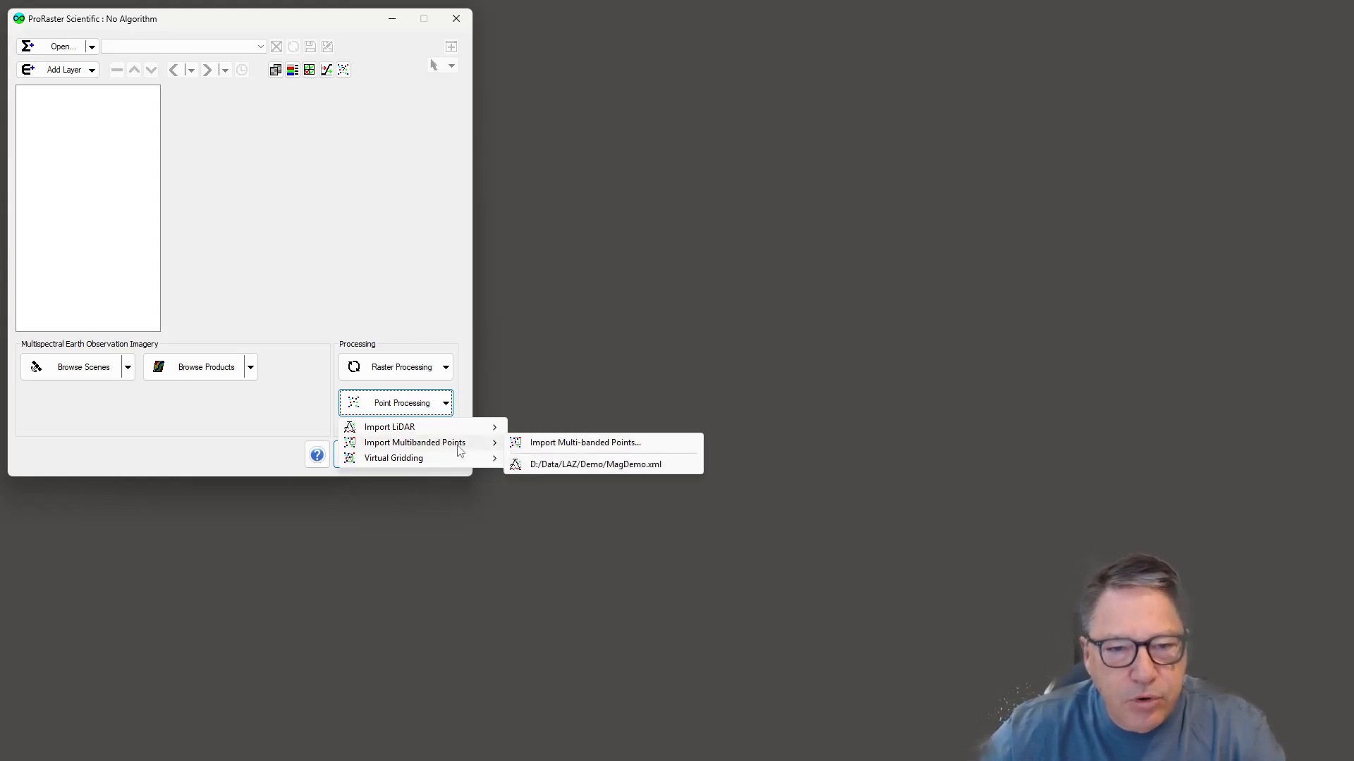
{"action": "left_click", "coordinate": [589, 449]}
{"action": "left_click_drag", "start_coordinate": [227, 57], "coordinate": [662, 95]}
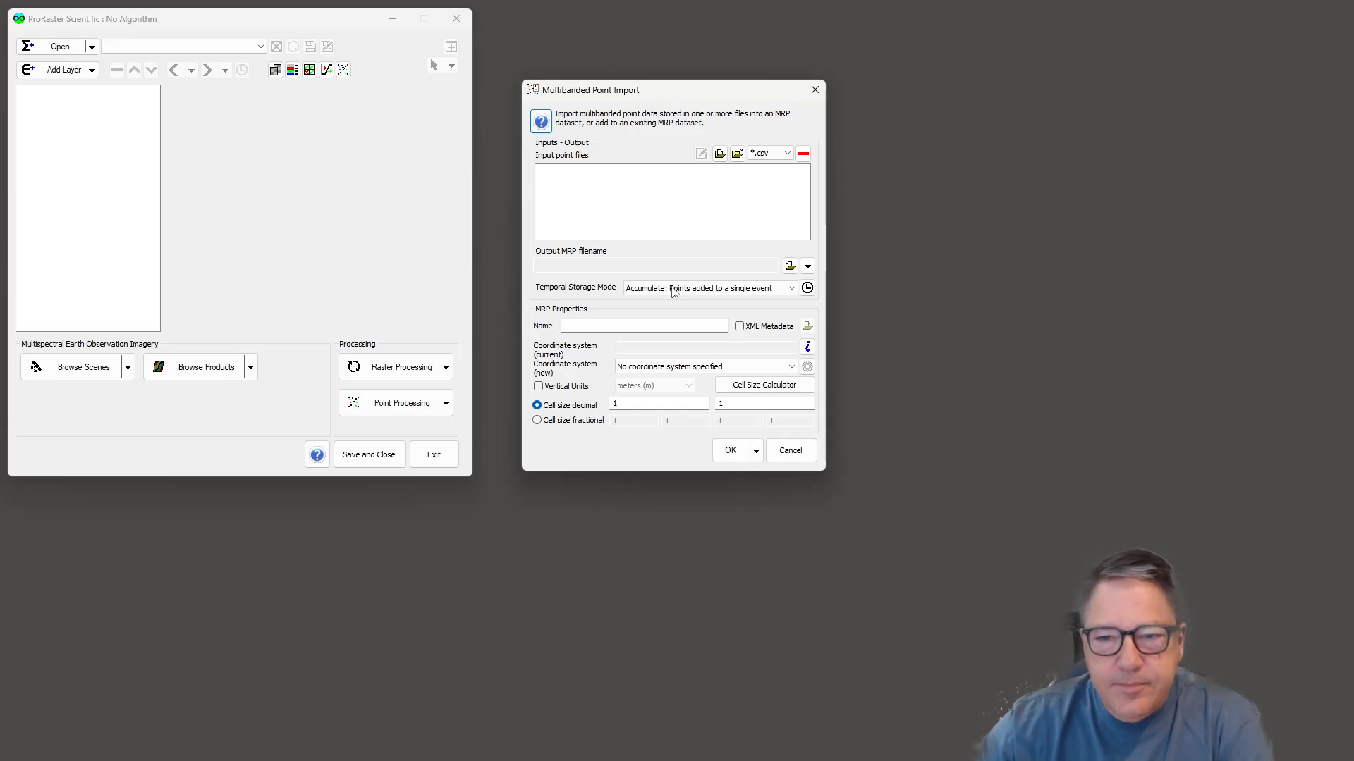
{"action": "left_click", "coordinate": [789, 454]}
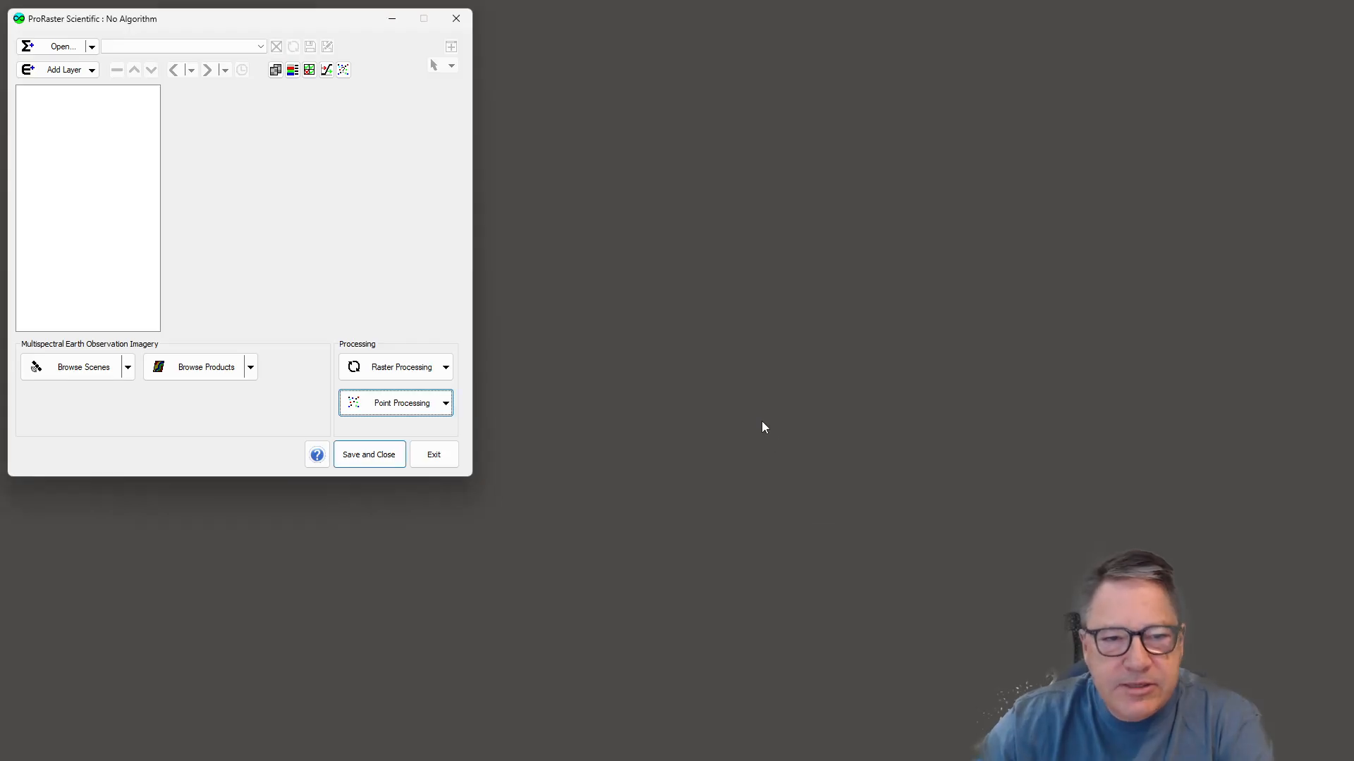
Start a new multi-banded point import and place its dialog clear of the main window
{"action": "left_click", "coordinate": [446, 403]}
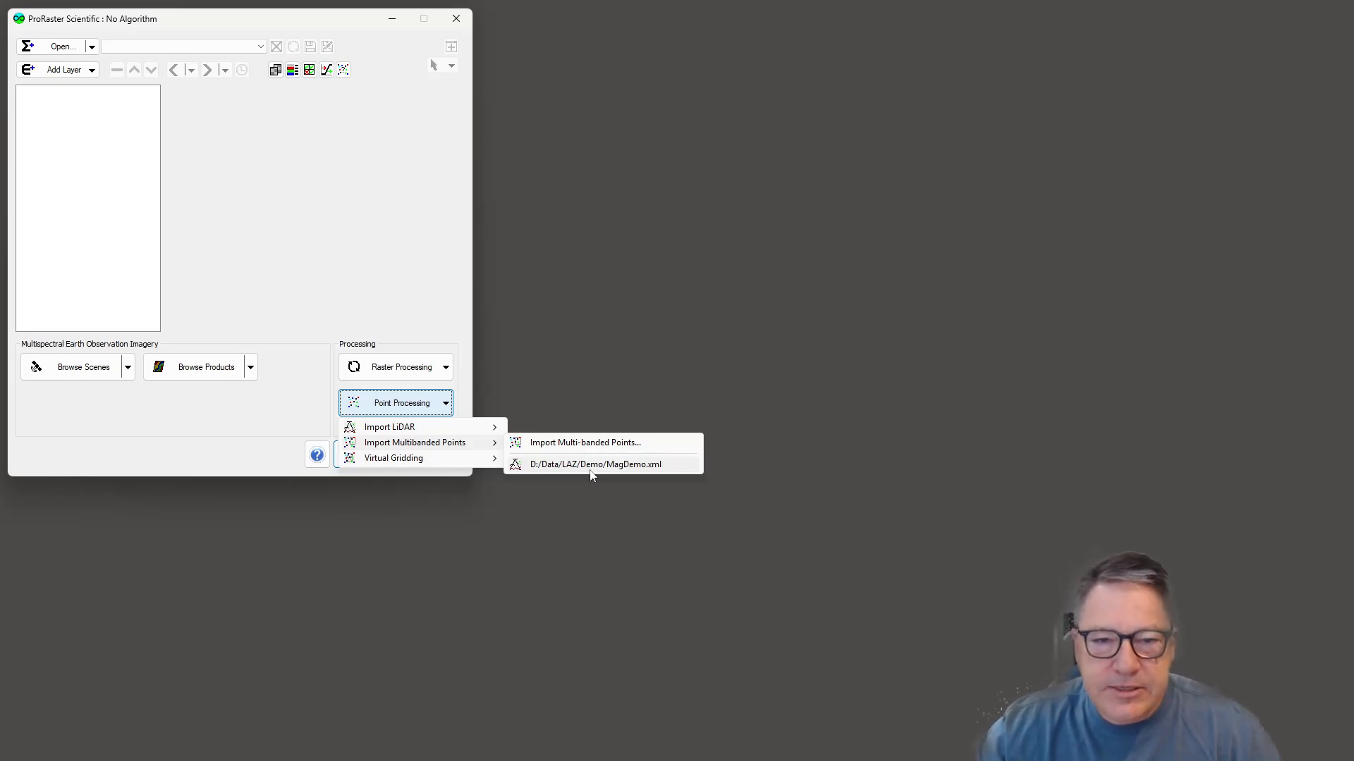
{"action": "left_click", "coordinate": [595, 442]}
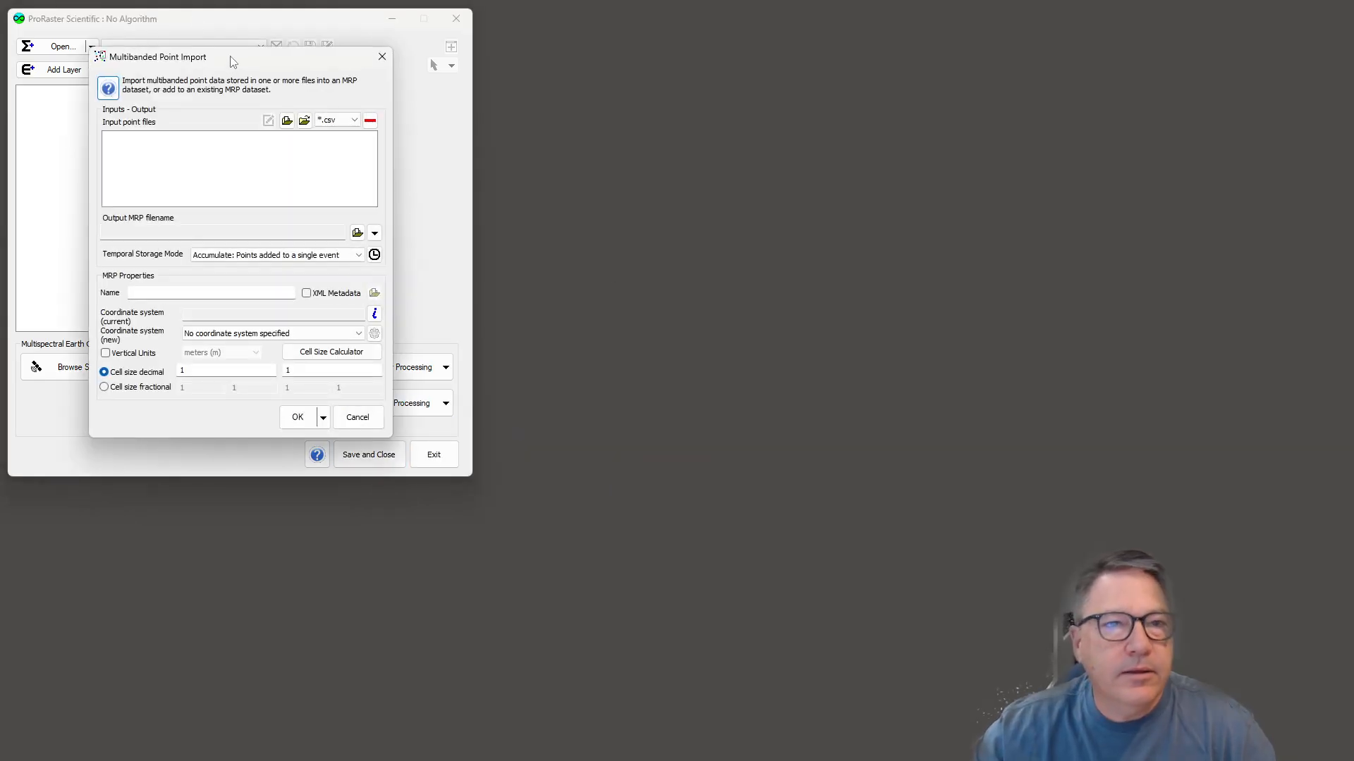
{"action": "left_click_drag", "start_coordinate": [233, 62], "coordinate": [644, 83]}
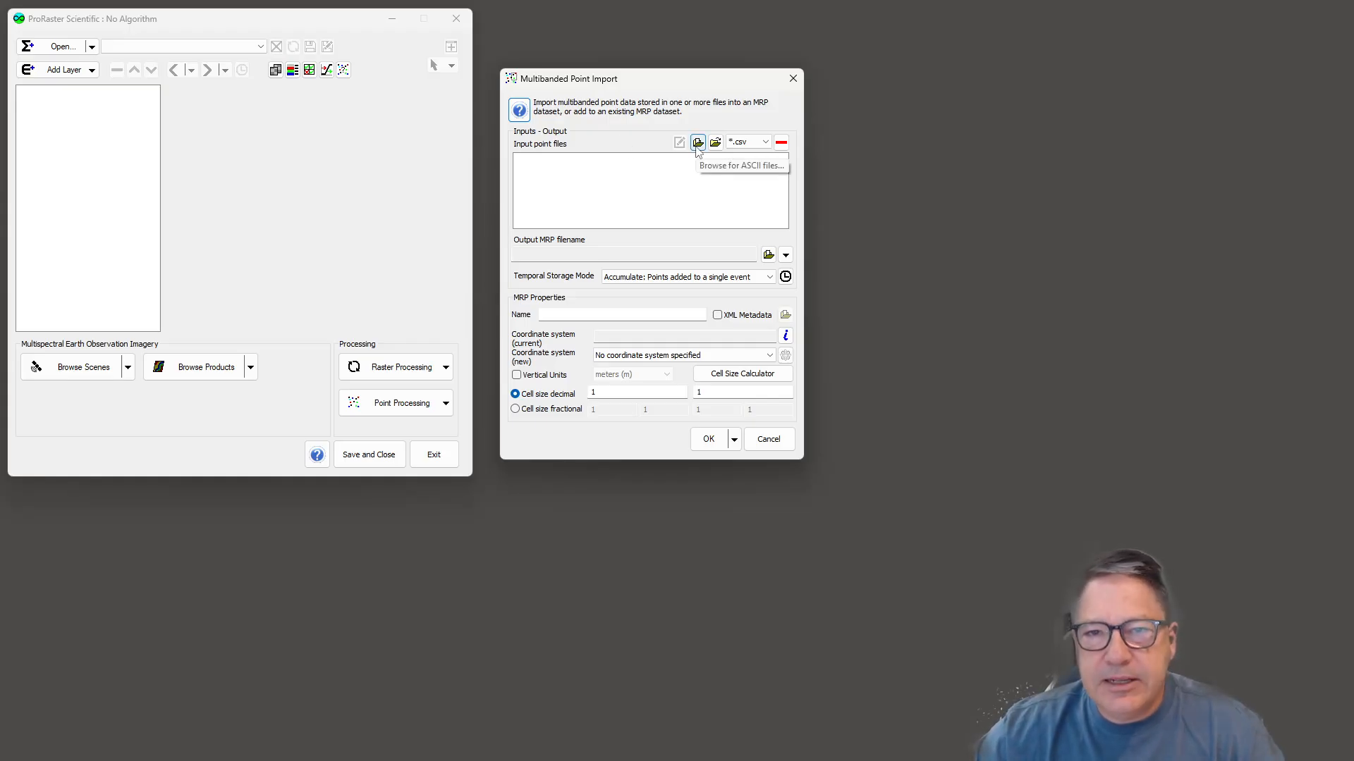
Examine the input file format choices and browse the Demo folder for point data by folder and by CSV file
{"action": "left_click", "coordinate": [747, 142]}
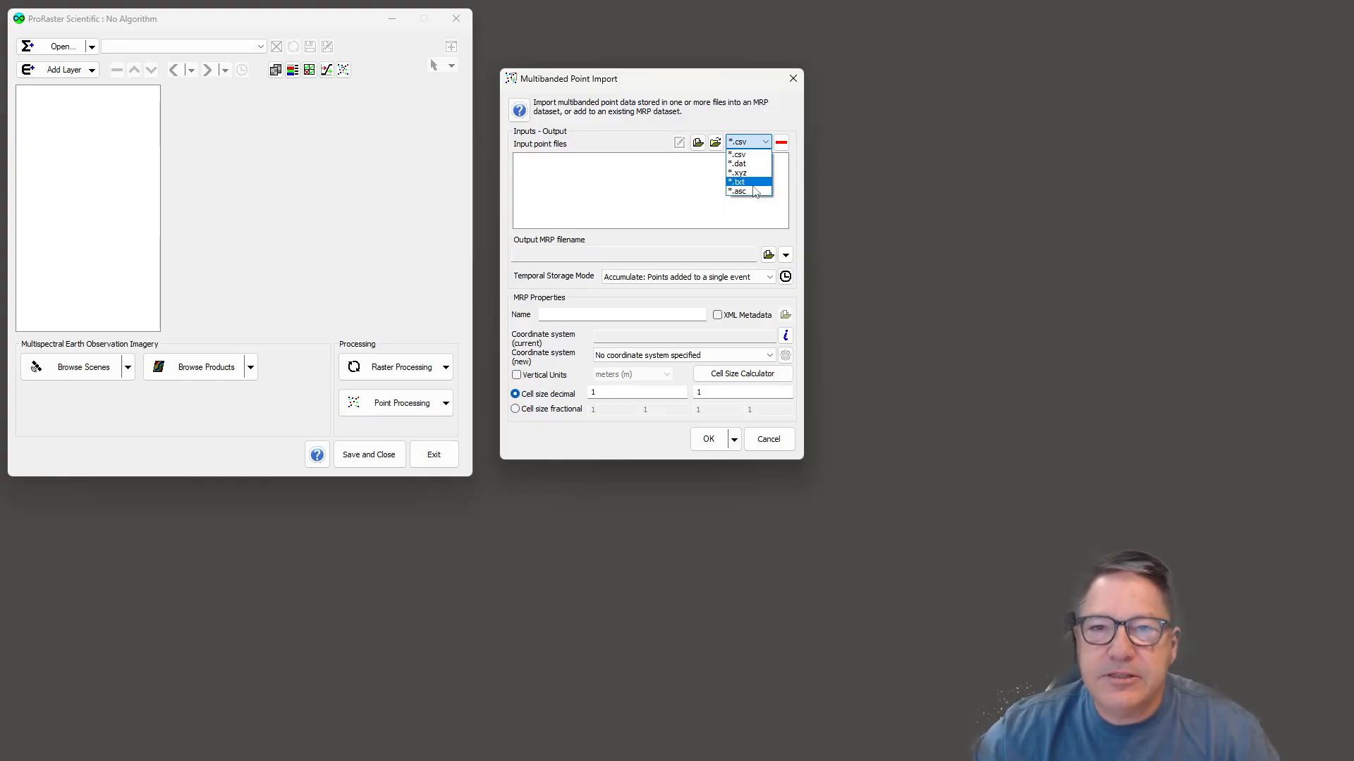
{"action": "left_click", "coordinate": [739, 154]}
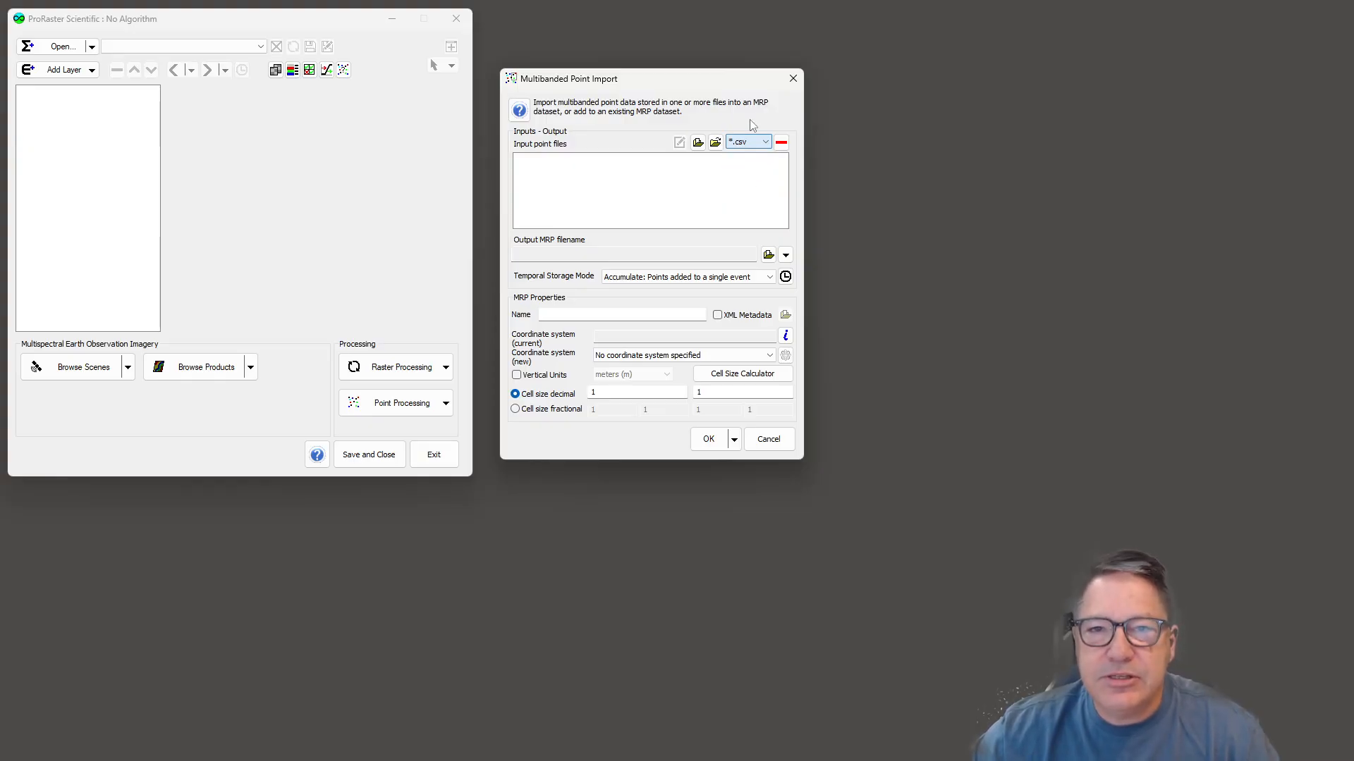
{"action": "left_click", "coordinate": [716, 142]}
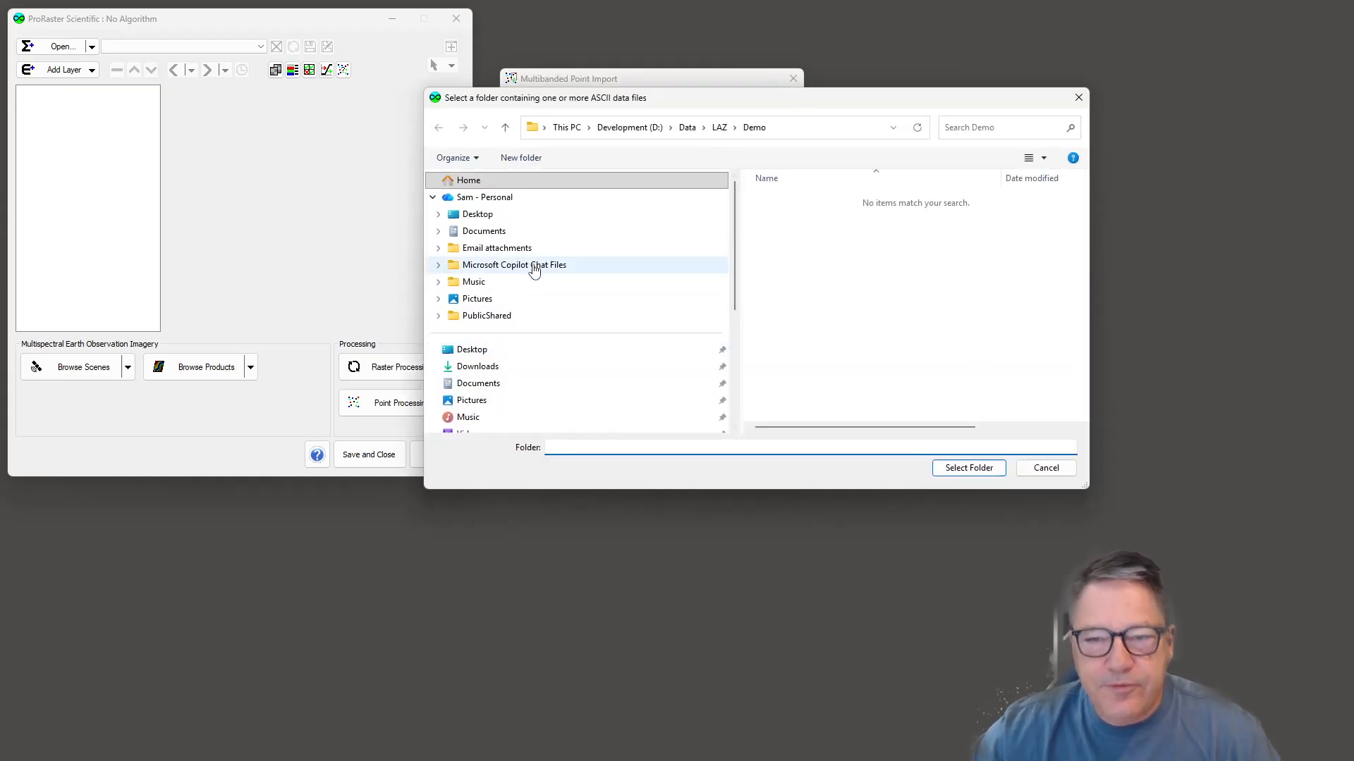
{"action": "left_click", "coordinate": [1046, 468]}
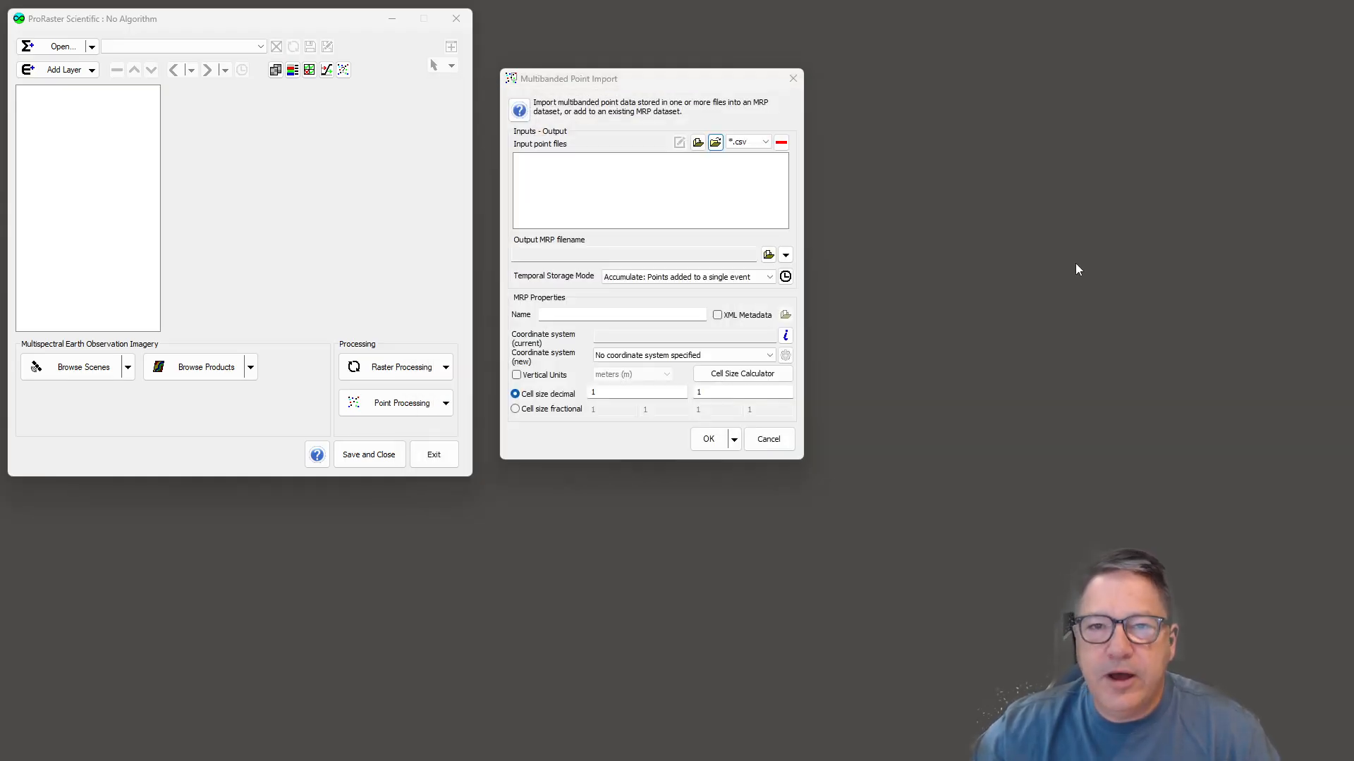
{"action": "left_click", "coordinate": [698, 143]}
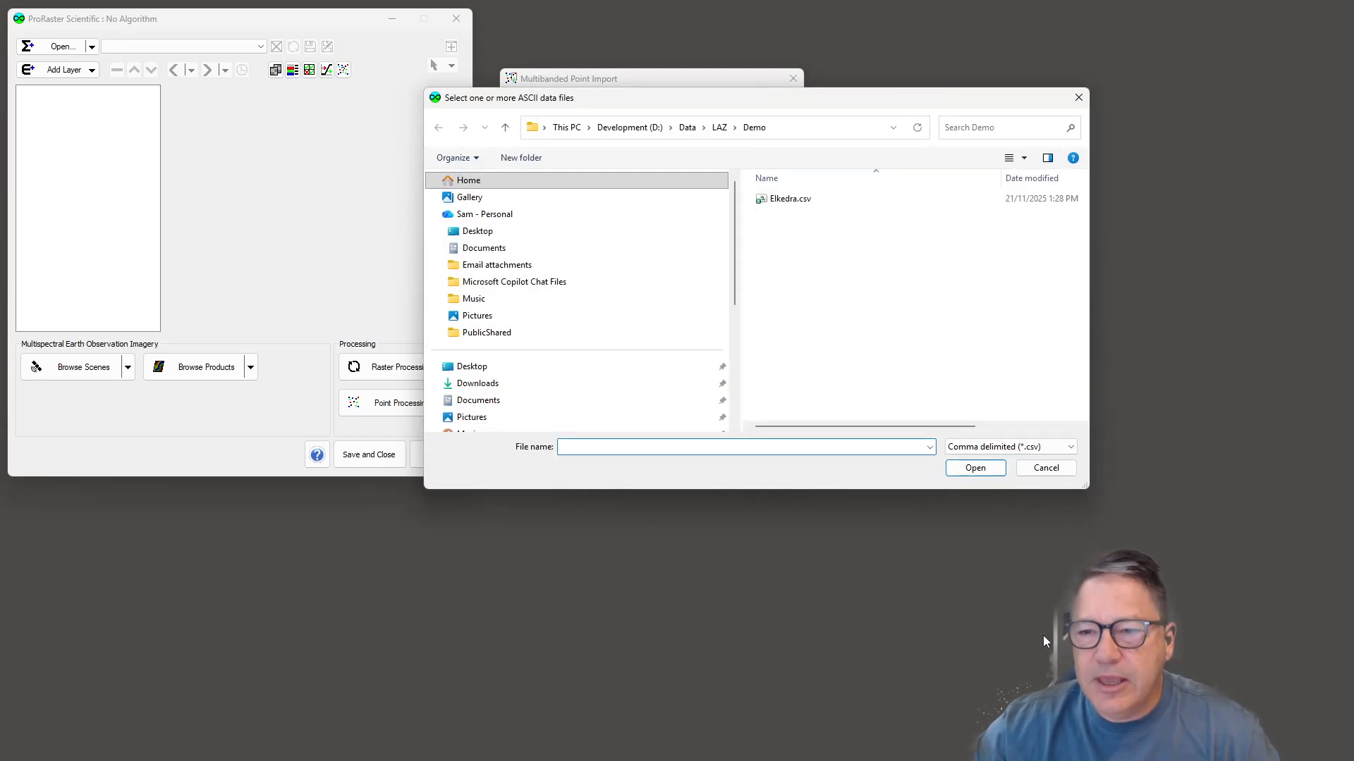
{"action": "left_click", "coordinate": [1046, 468]}
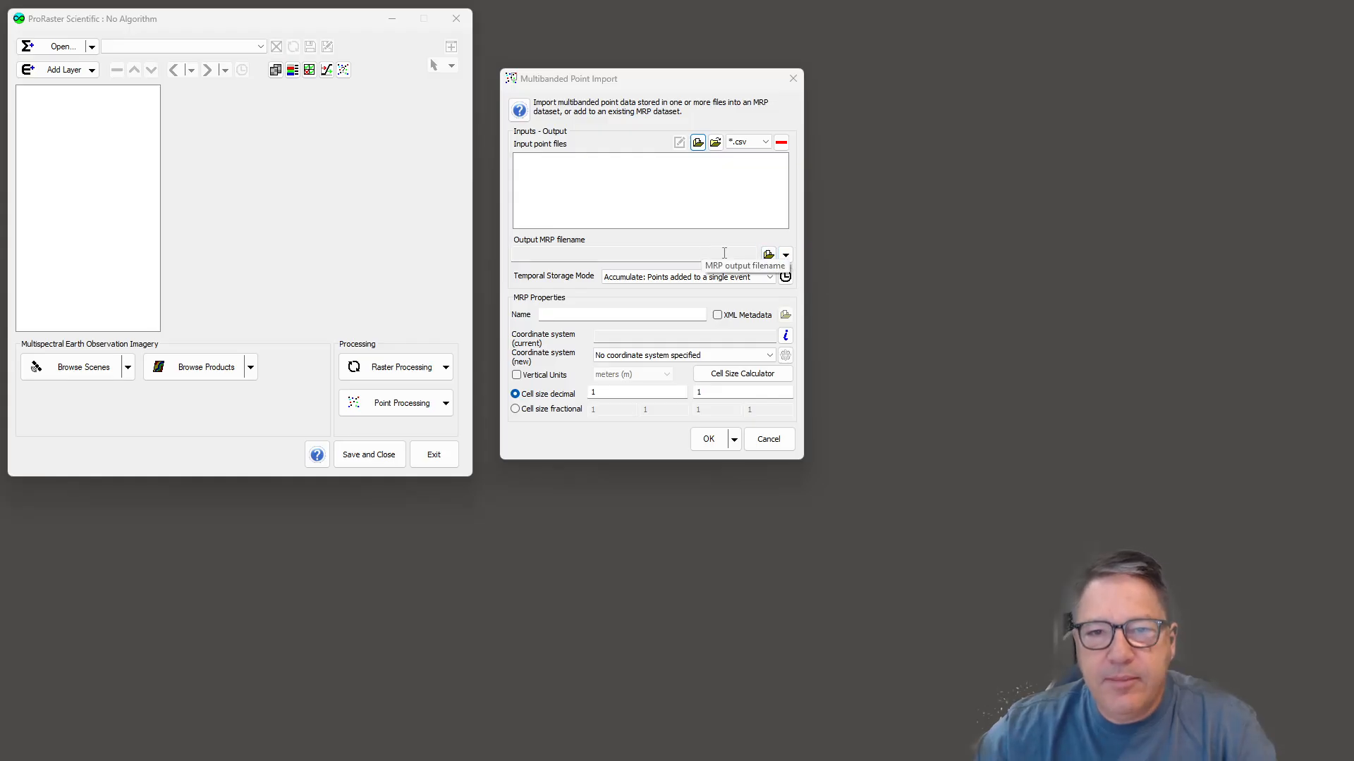
Set the output MRP file to the recently used D:/Data/LAZ/Demo/Test1.mrp
{"action": "left_click", "coordinate": [786, 257]}
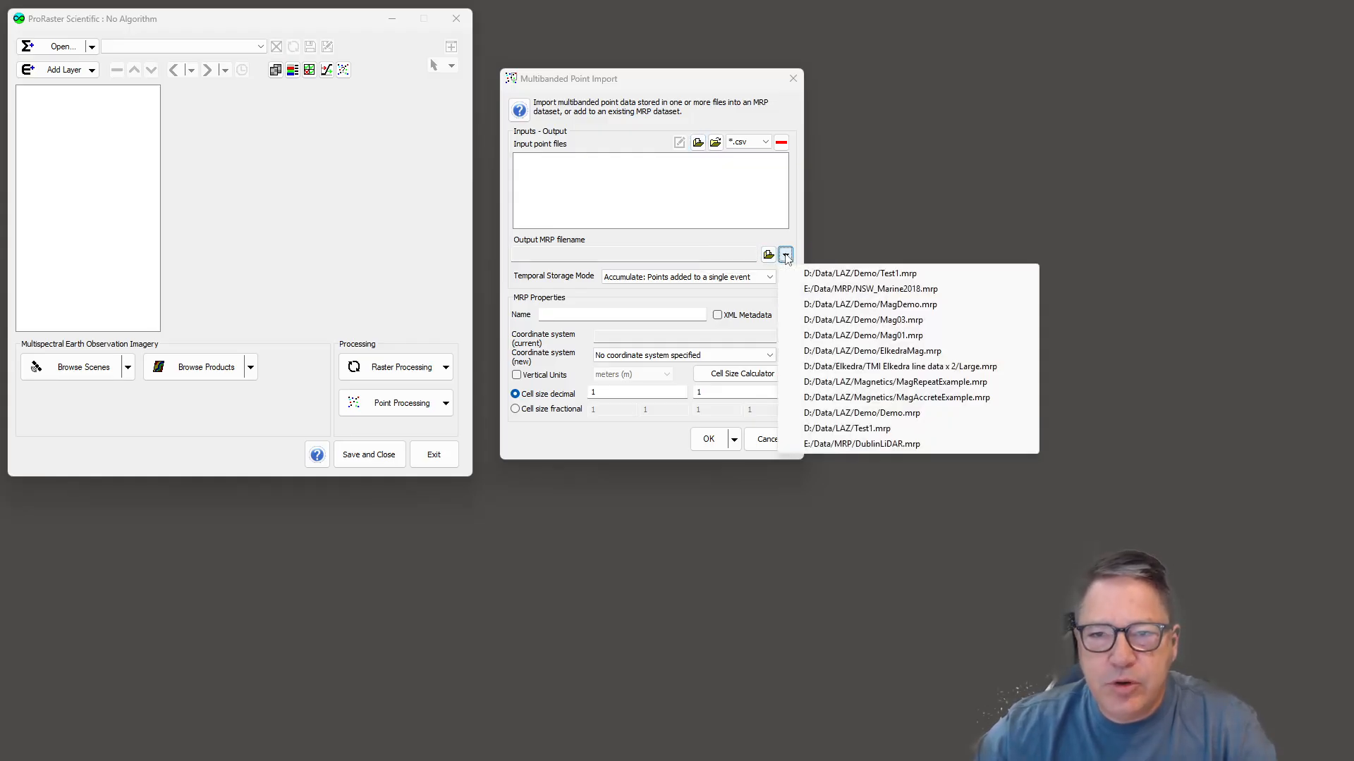
{"action": "left_click", "coordinate": [894, 279]}
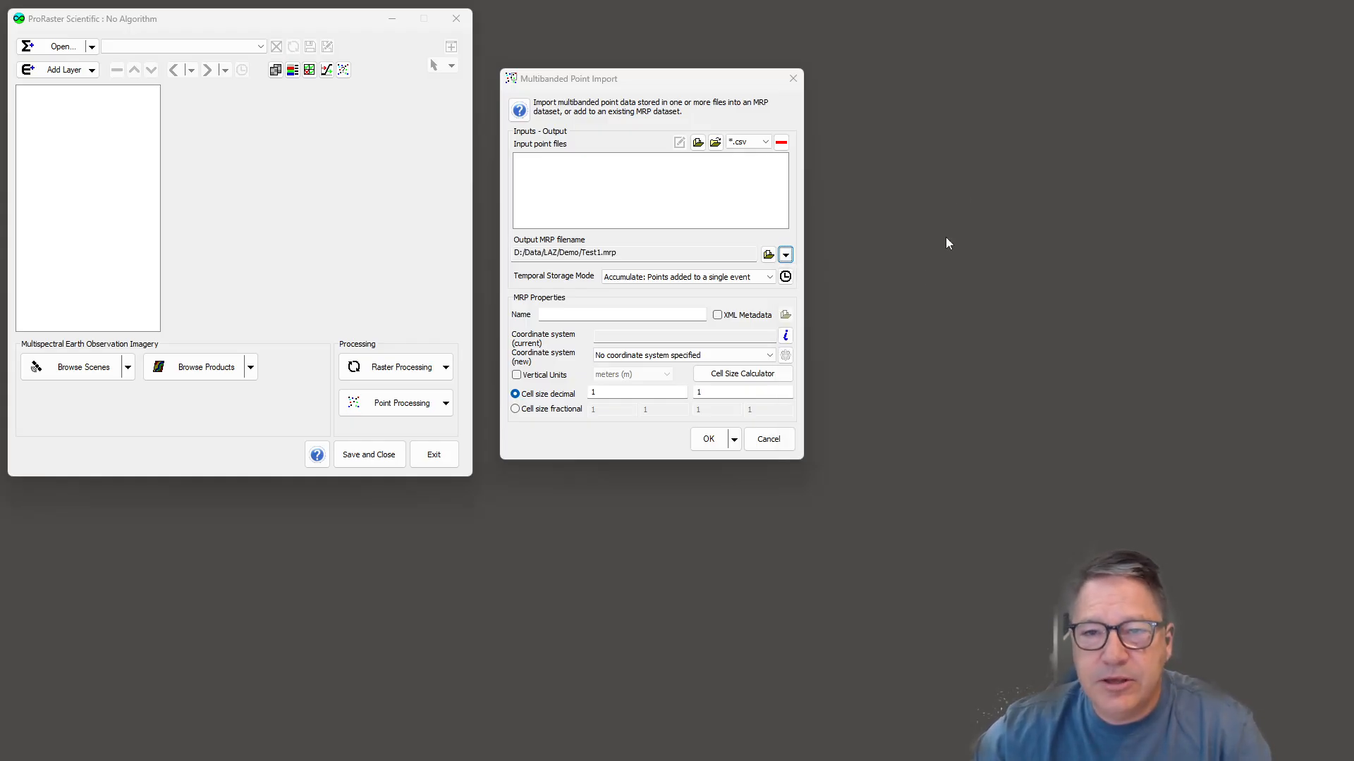
{"action": "left_click", "coordinate": [768, 254]}
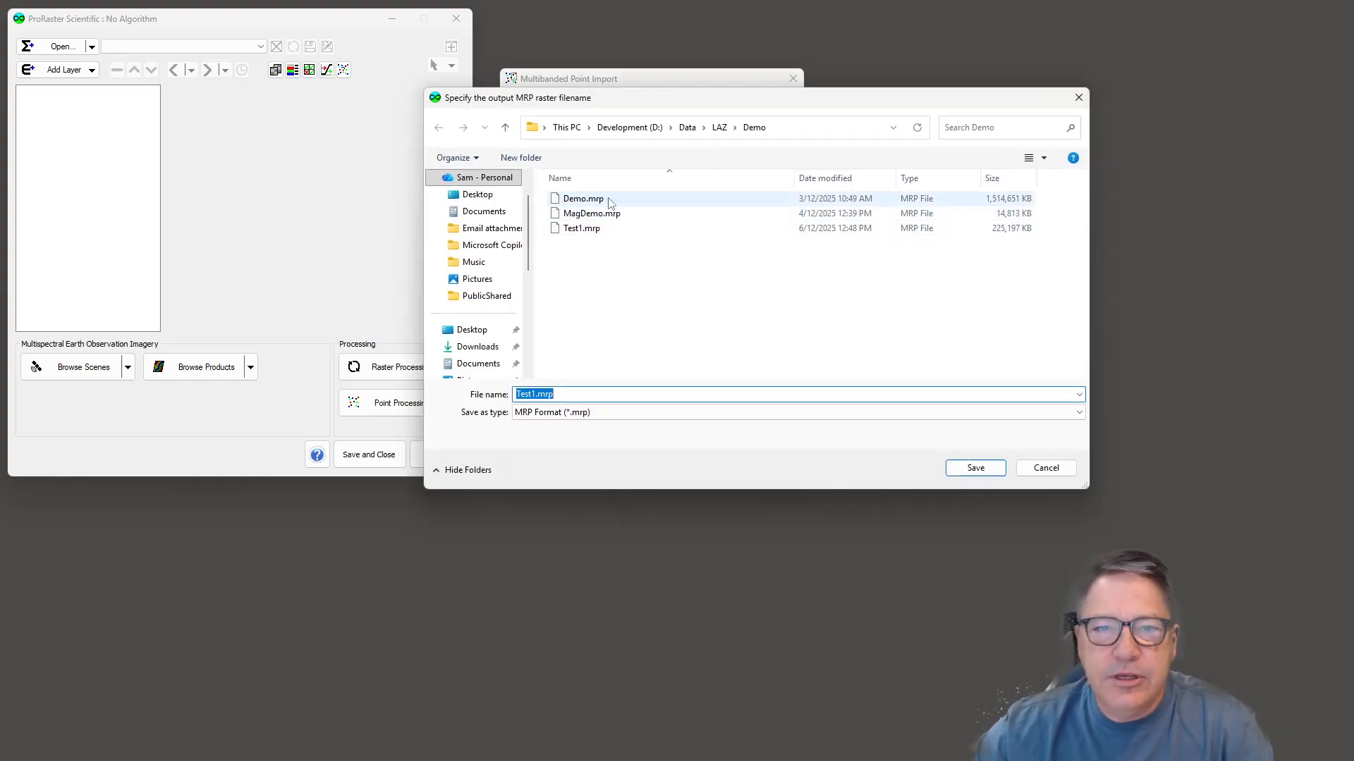
{"action": "left_click", "coordinate": [574, 395]}
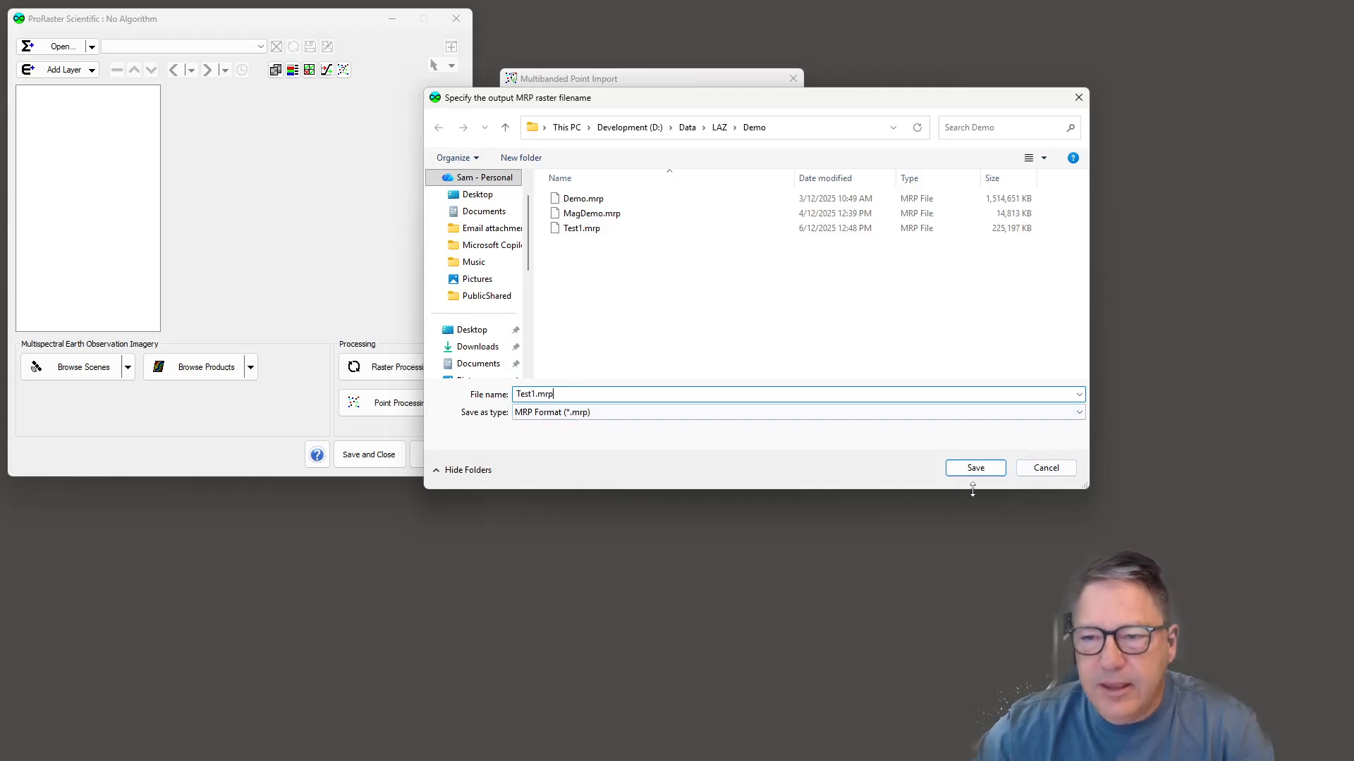
{"action": "left_click", "coordinate": [1054, 468]}
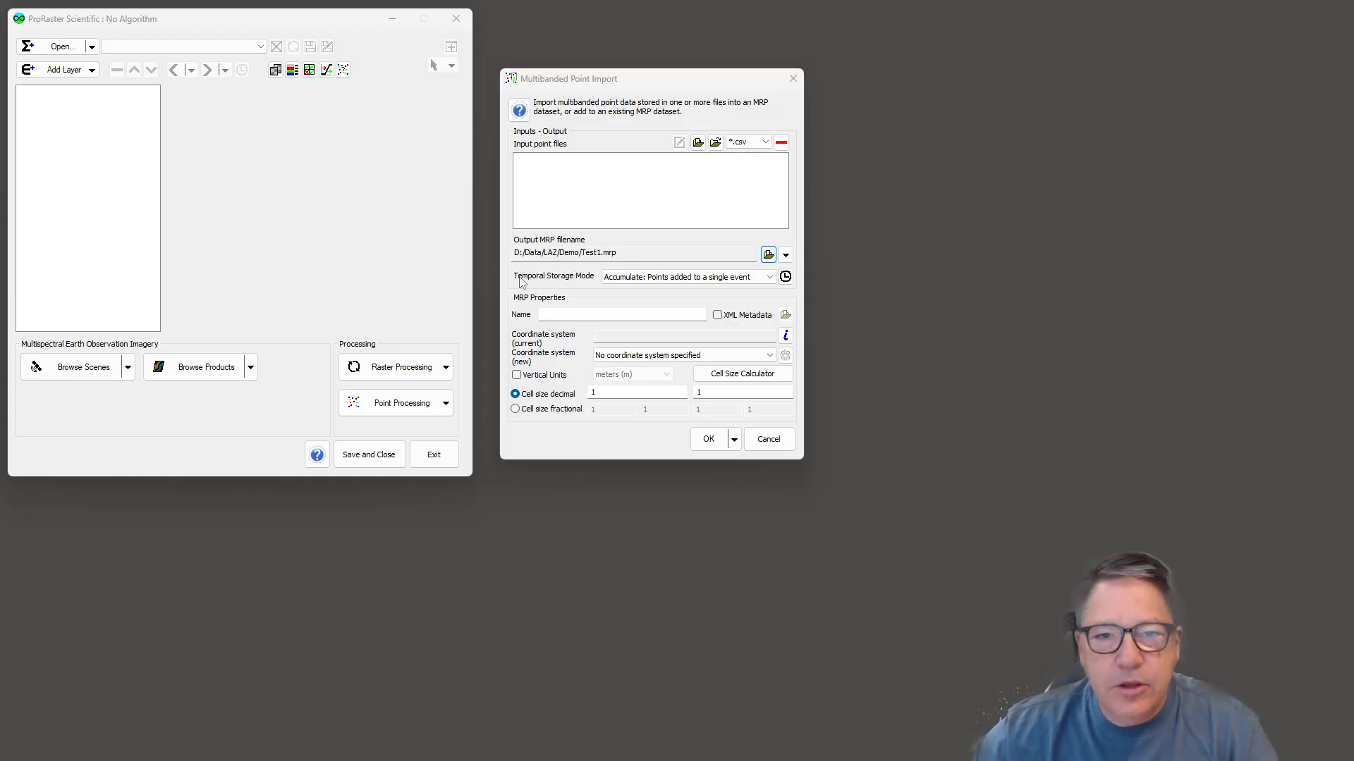
Review the temporal storage modes and the date and time settings for the new event
{"action": "left_click", "coordinate": [661, 281]}
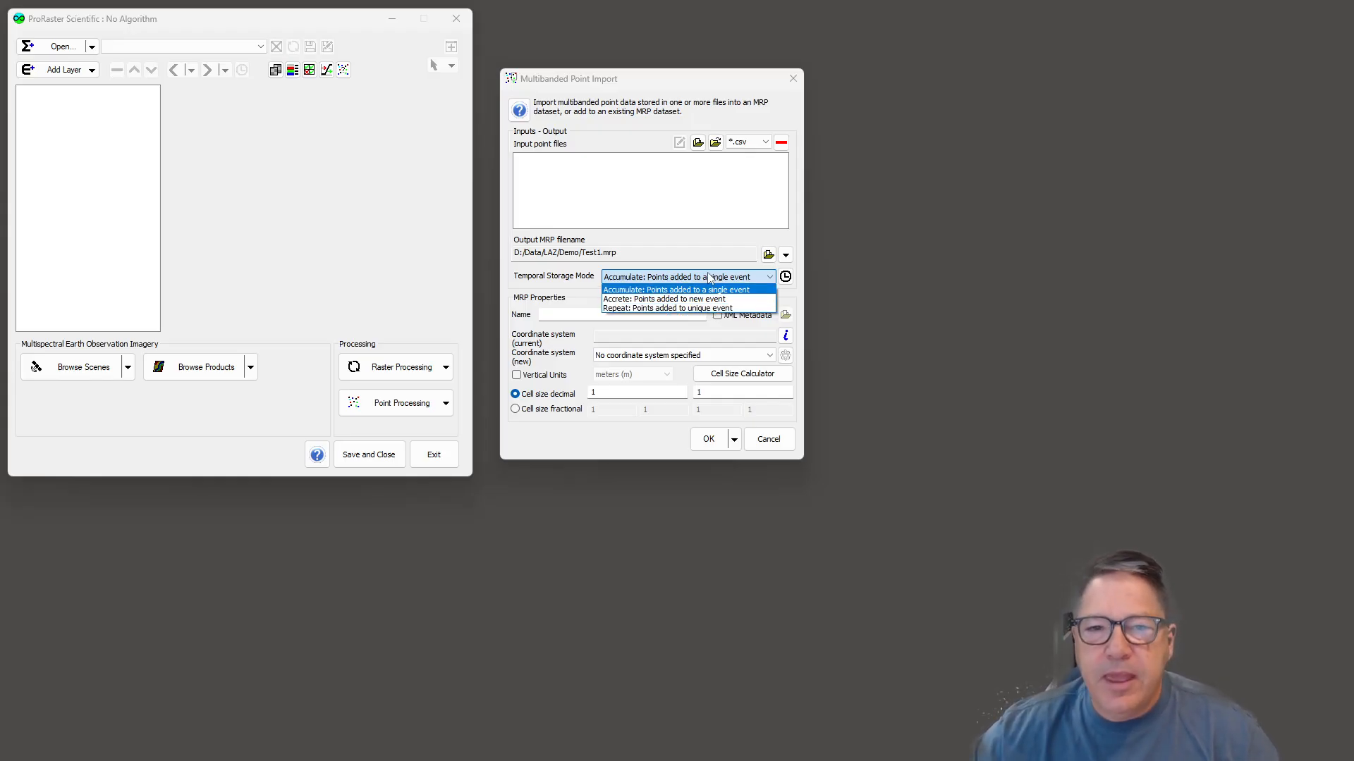
{"action": "left_click", "coordinate": [571, 285]}
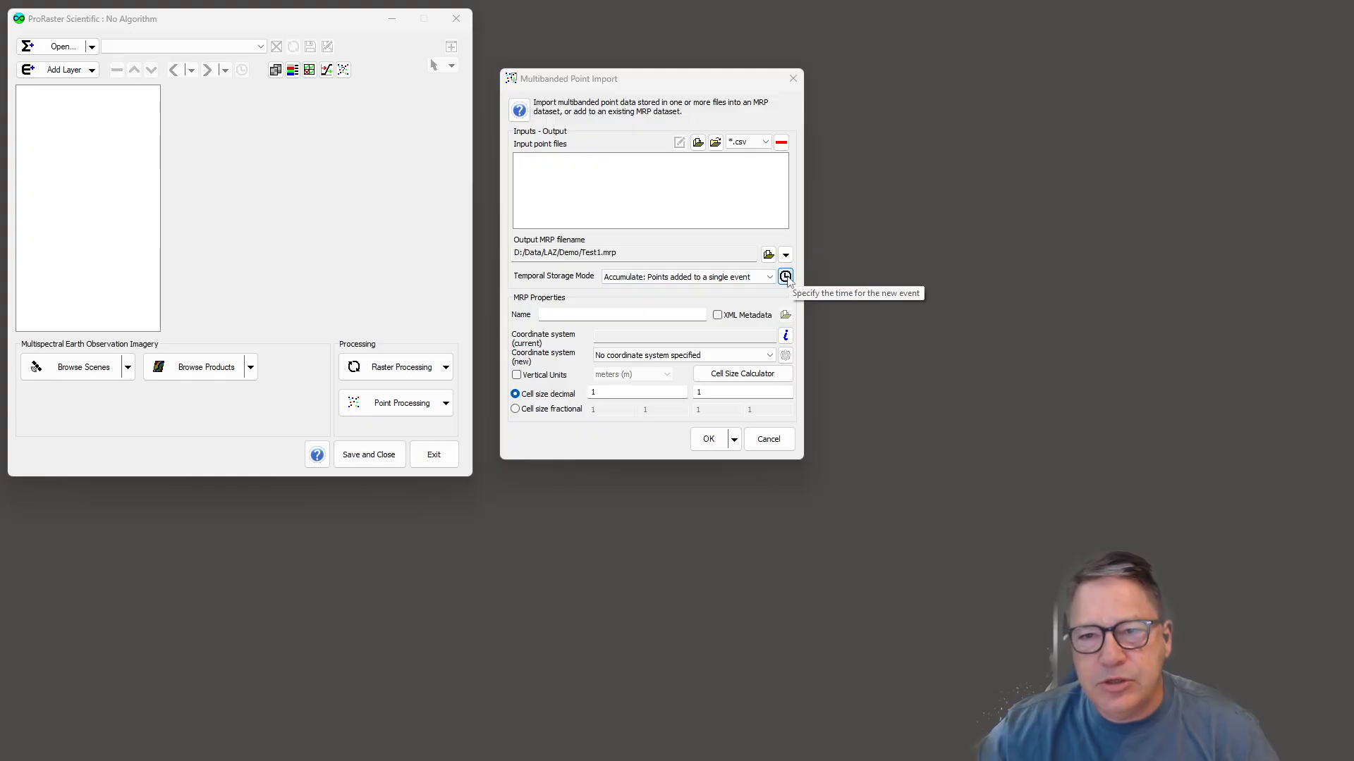
{"action": "left_click", "coordinate": [786, 277]}
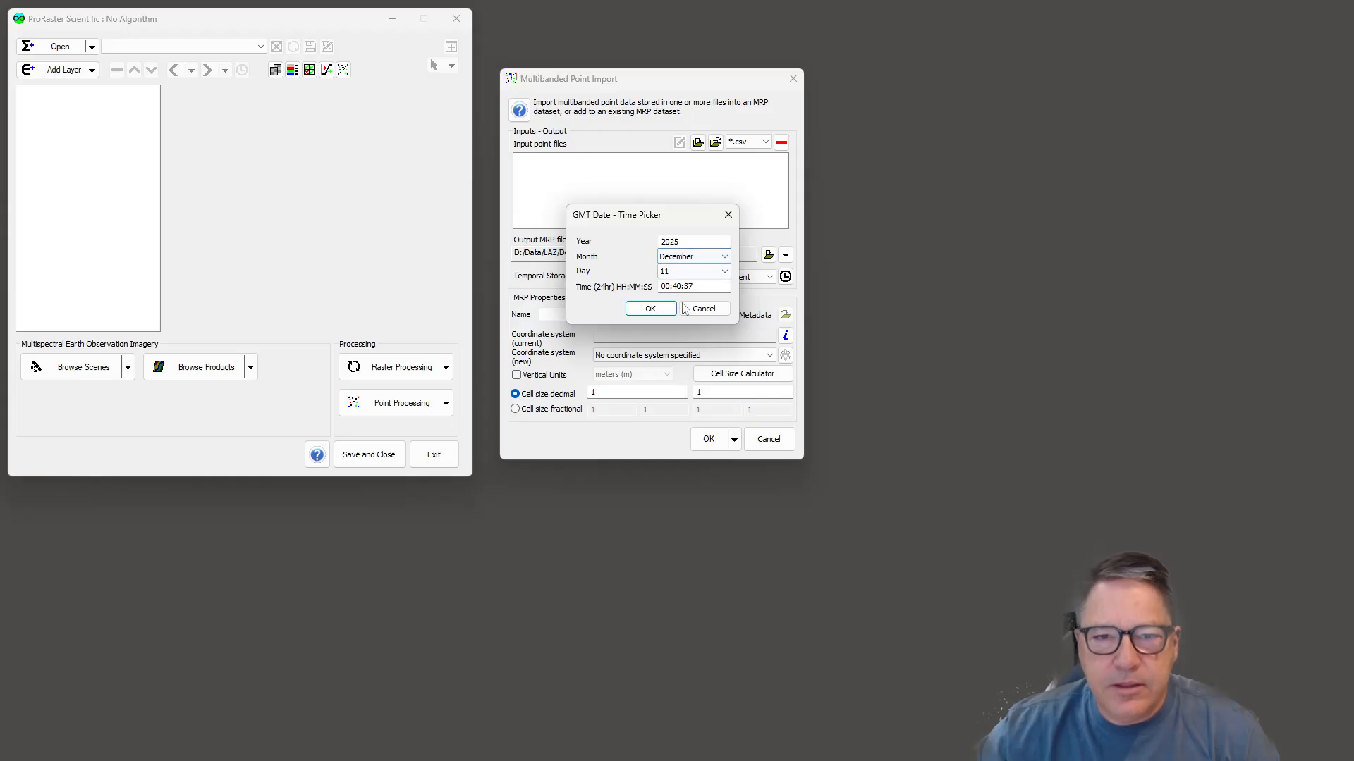
{"action": "left_click", "coordinate": [716, 312]}
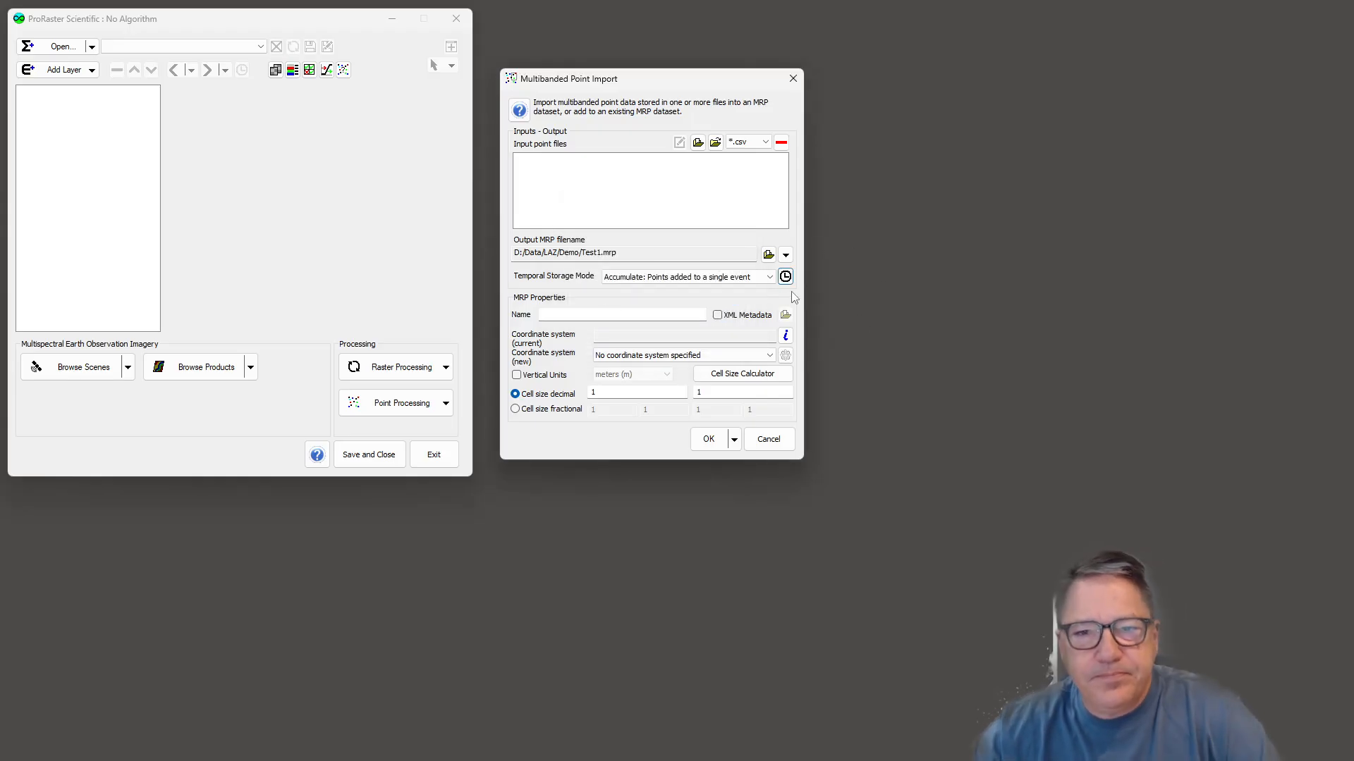
Name the MRP dataset "This is cosmetic" in the MRP properties
{"action": "left_click", "coordinate": [567, 314]}
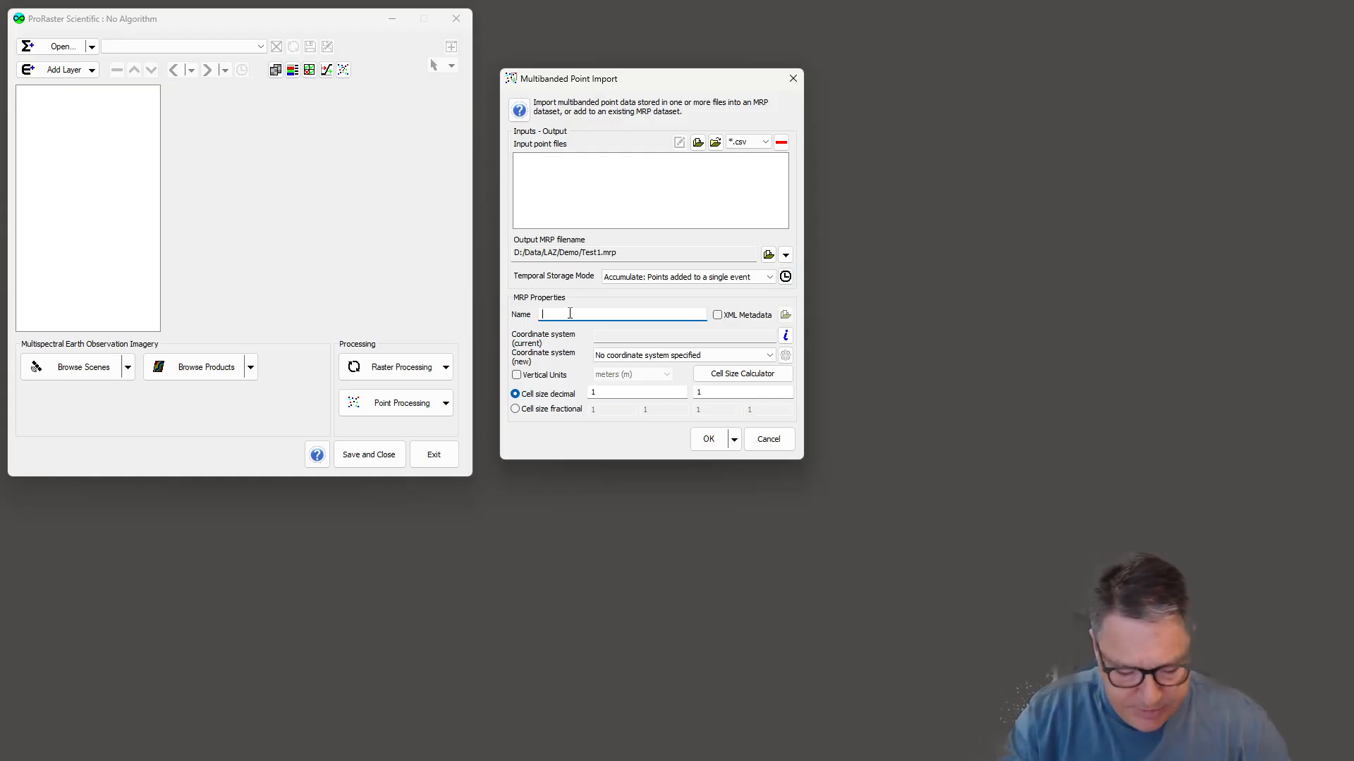
{"action": "type", "text": "This is cos"}
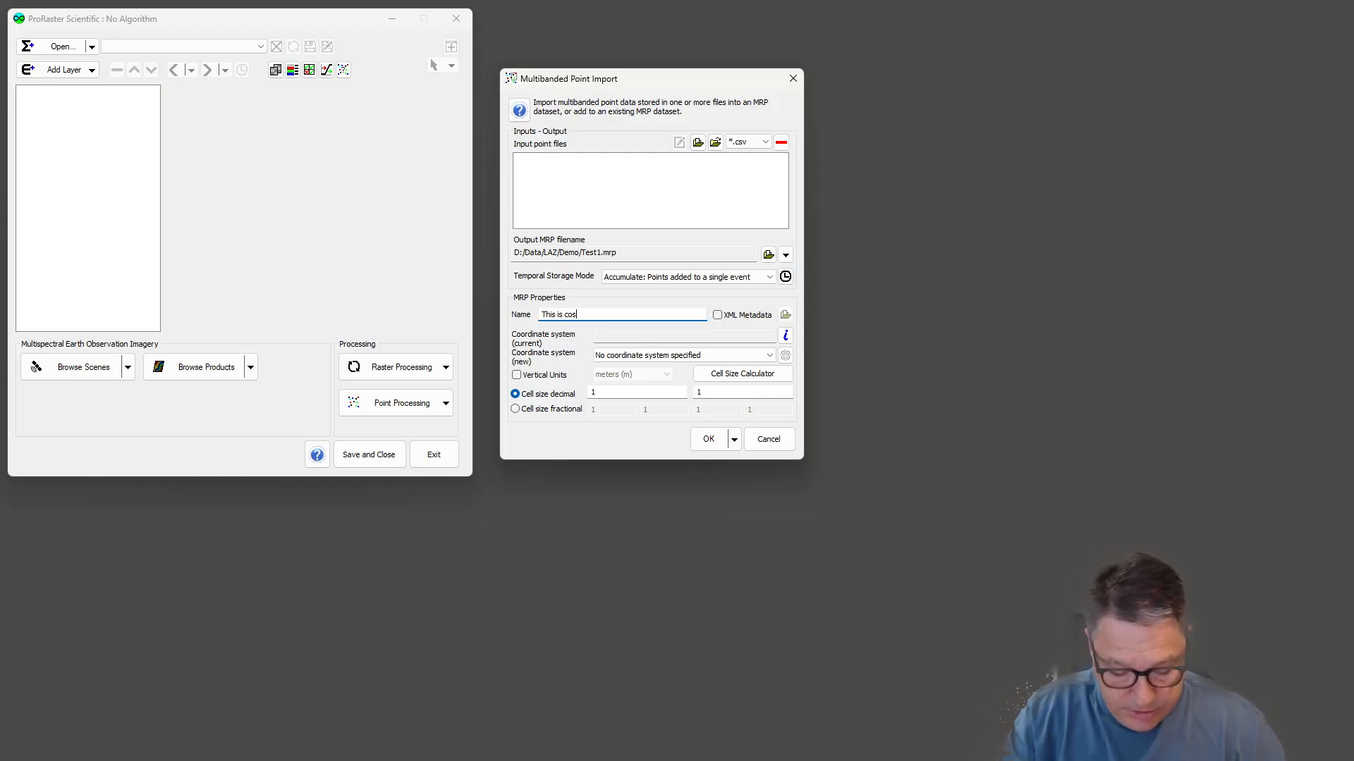
{"action": "type", "text": "metic"}
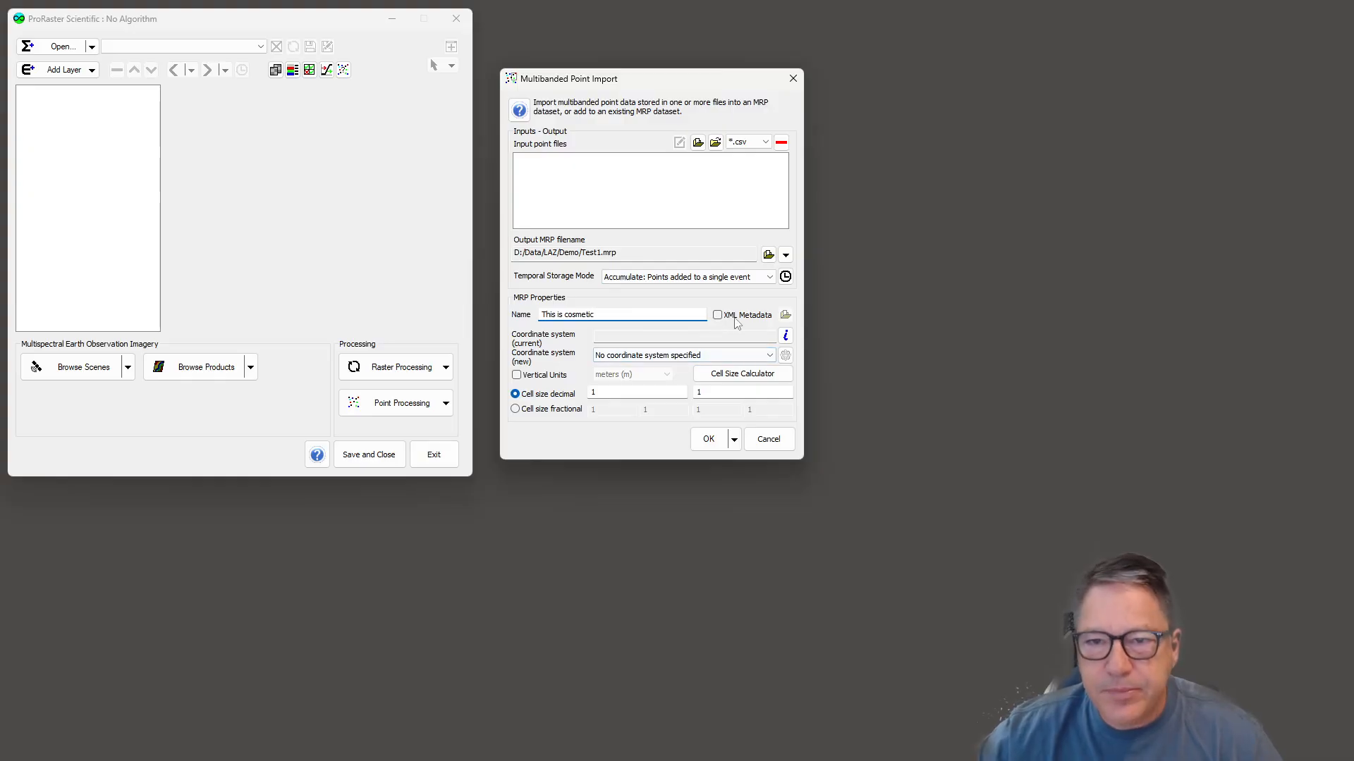
{"action": "left_click", "coordinate": [732, 321]}
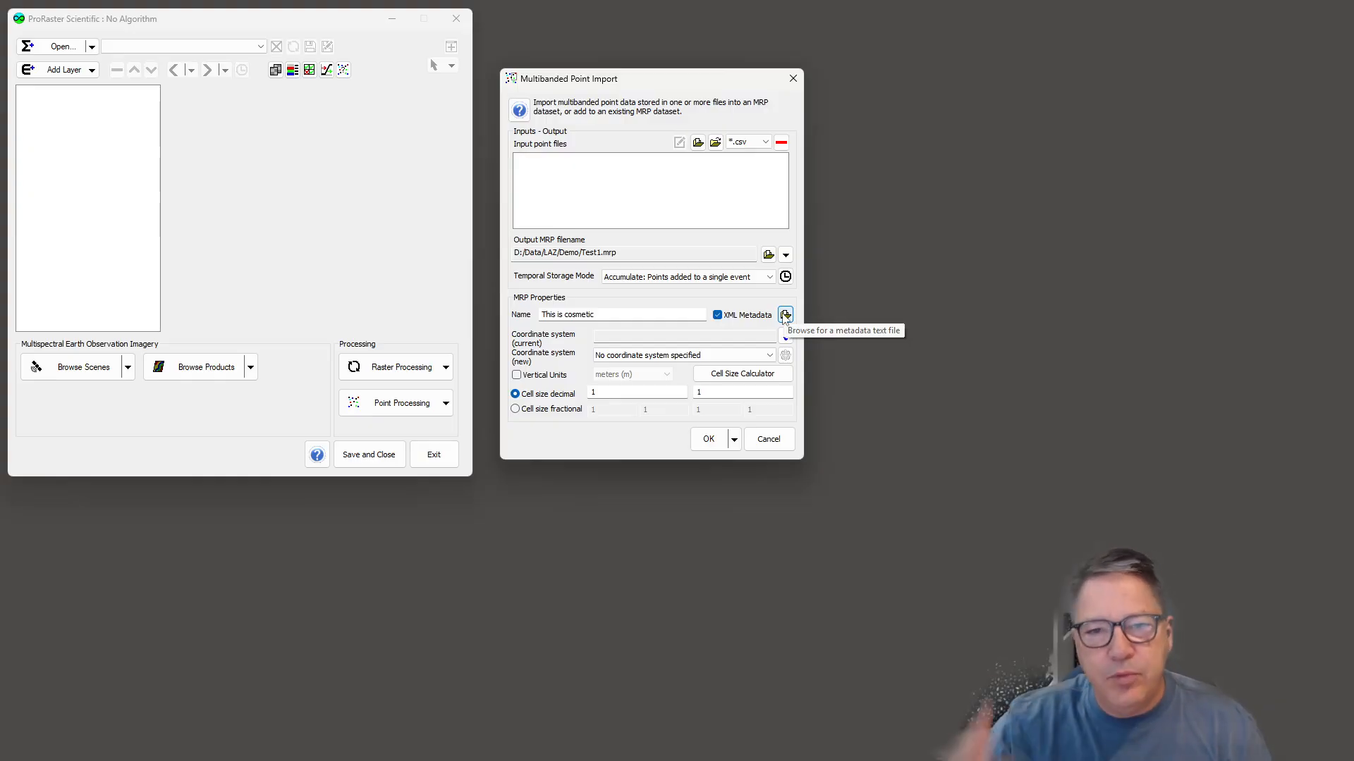
{"action": "left_click", "coordinate": [785, 316]}
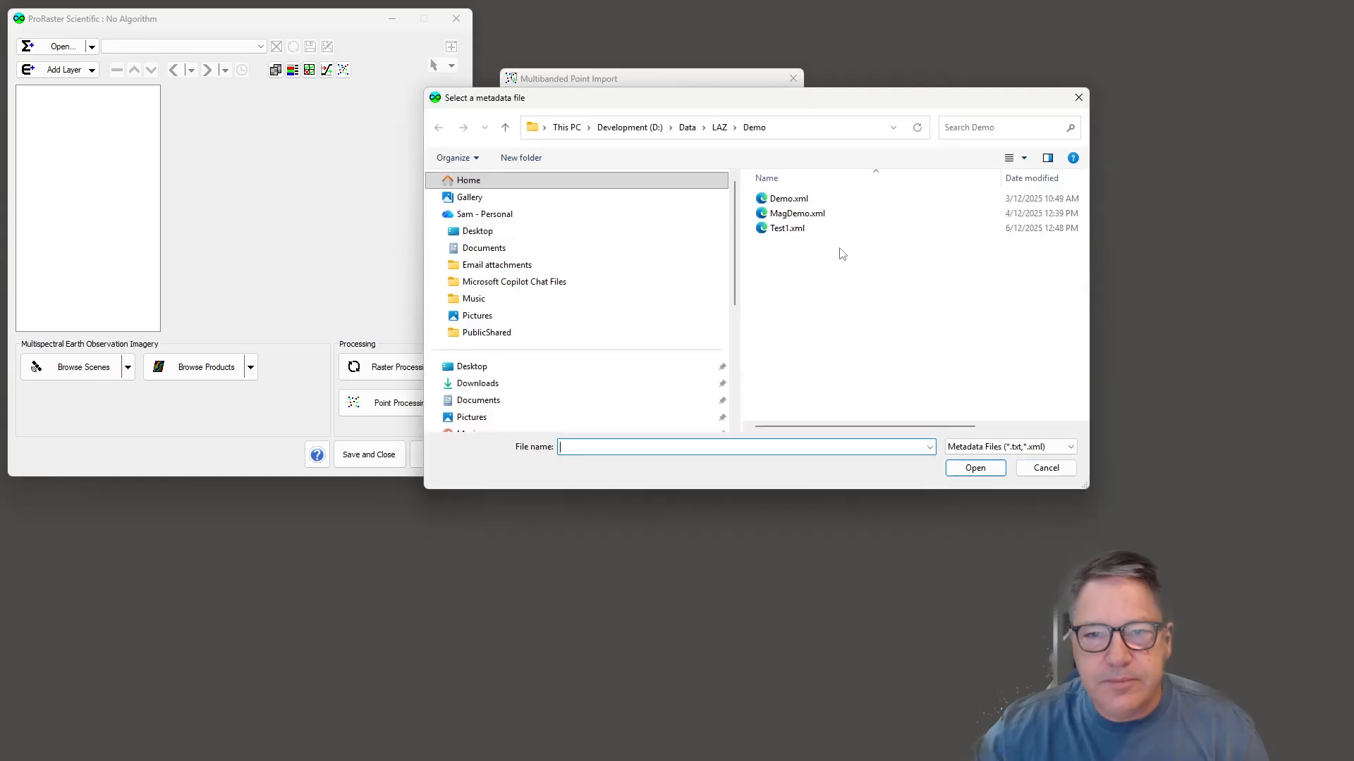
{"action": "left_click", "coordinate": [1046, 468]}
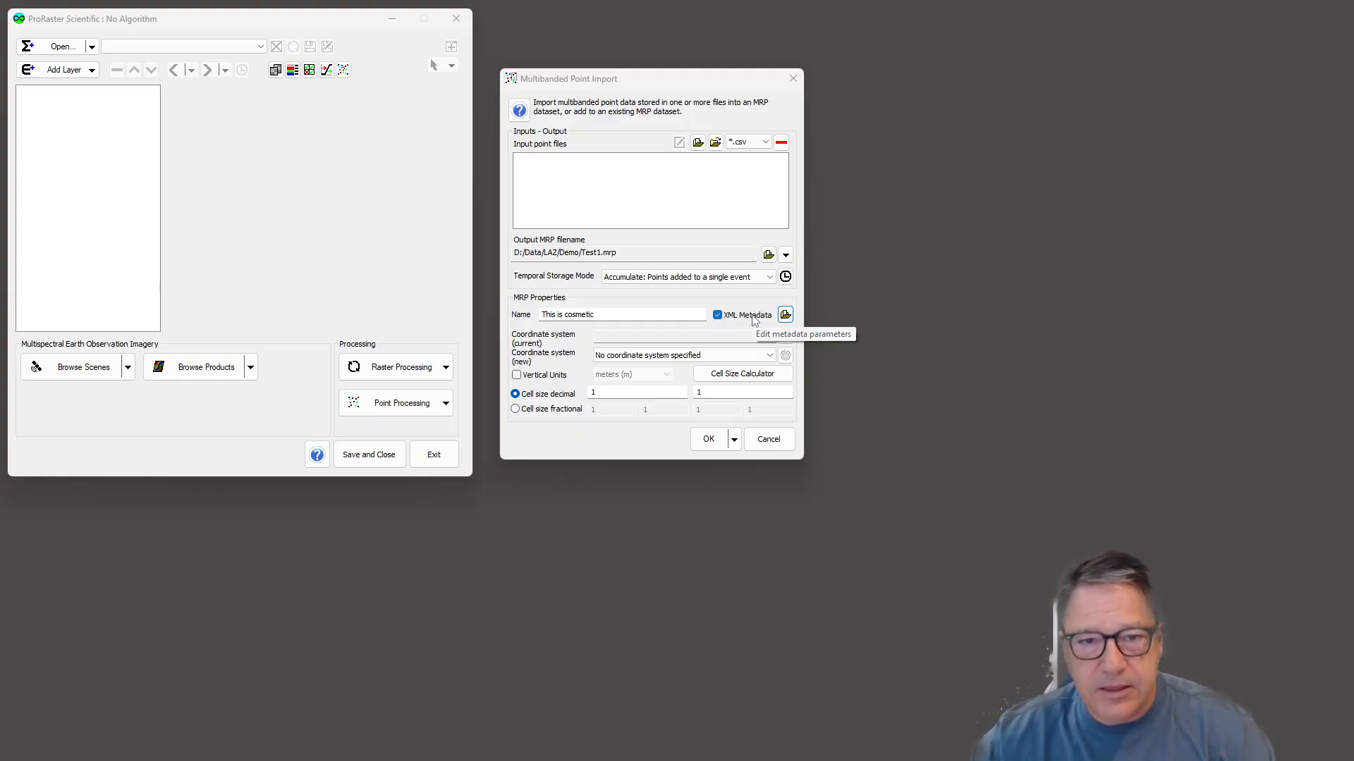
{"action": "left_click", "coordinate": [753, 317]}
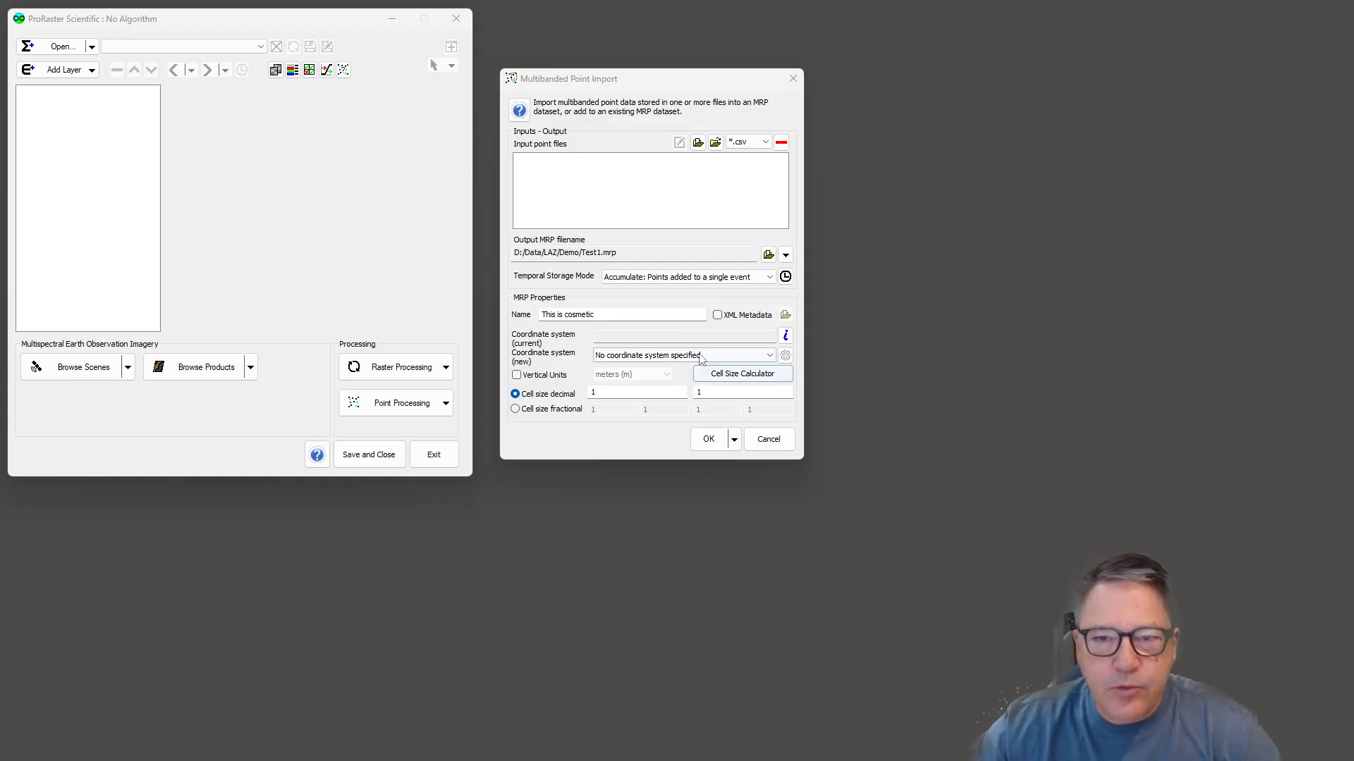
Set the new coordinate system to Map Grid of Australia 2020 (MGA2020), MGA2020 Zone 53 EPSG:7853
{"action": "left_click", "coordinate": [769, 357]}
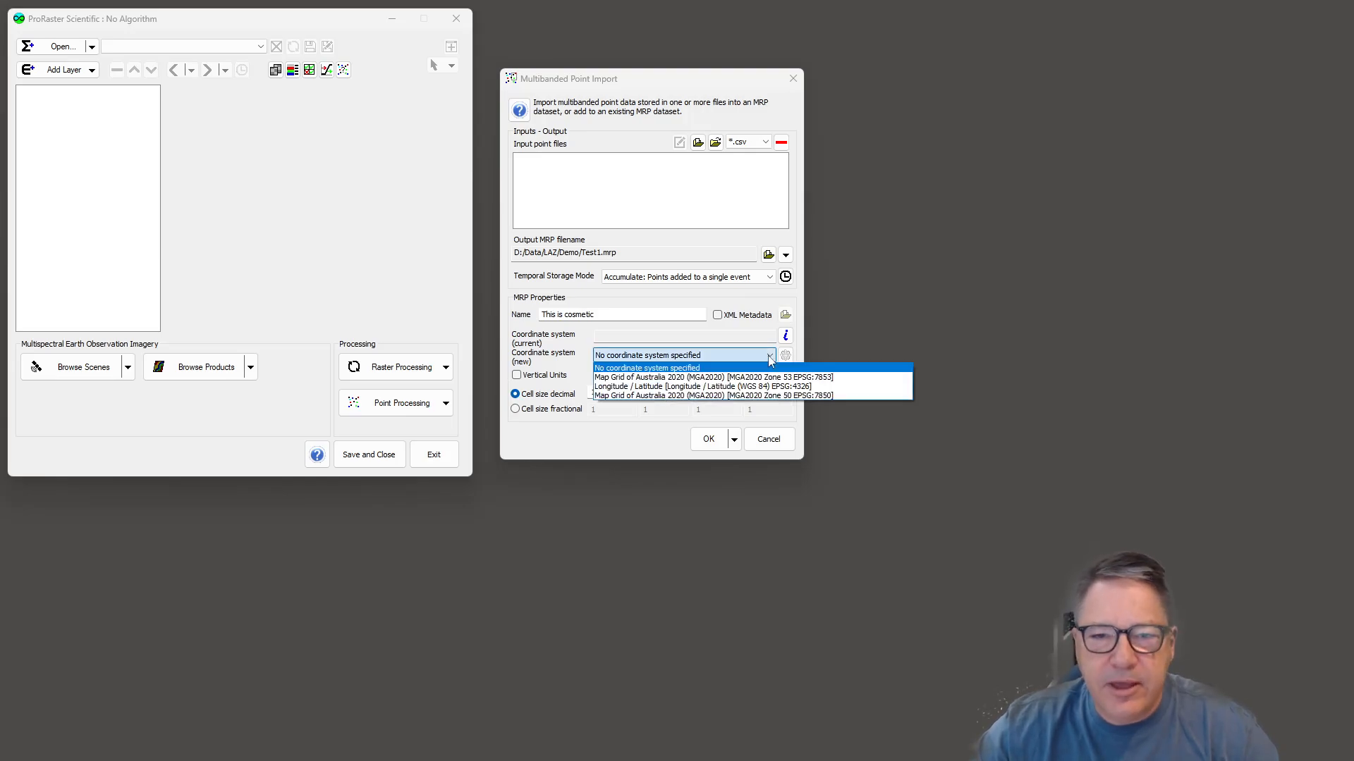
{"action": "left_click", "coordinate": [716, 378]}
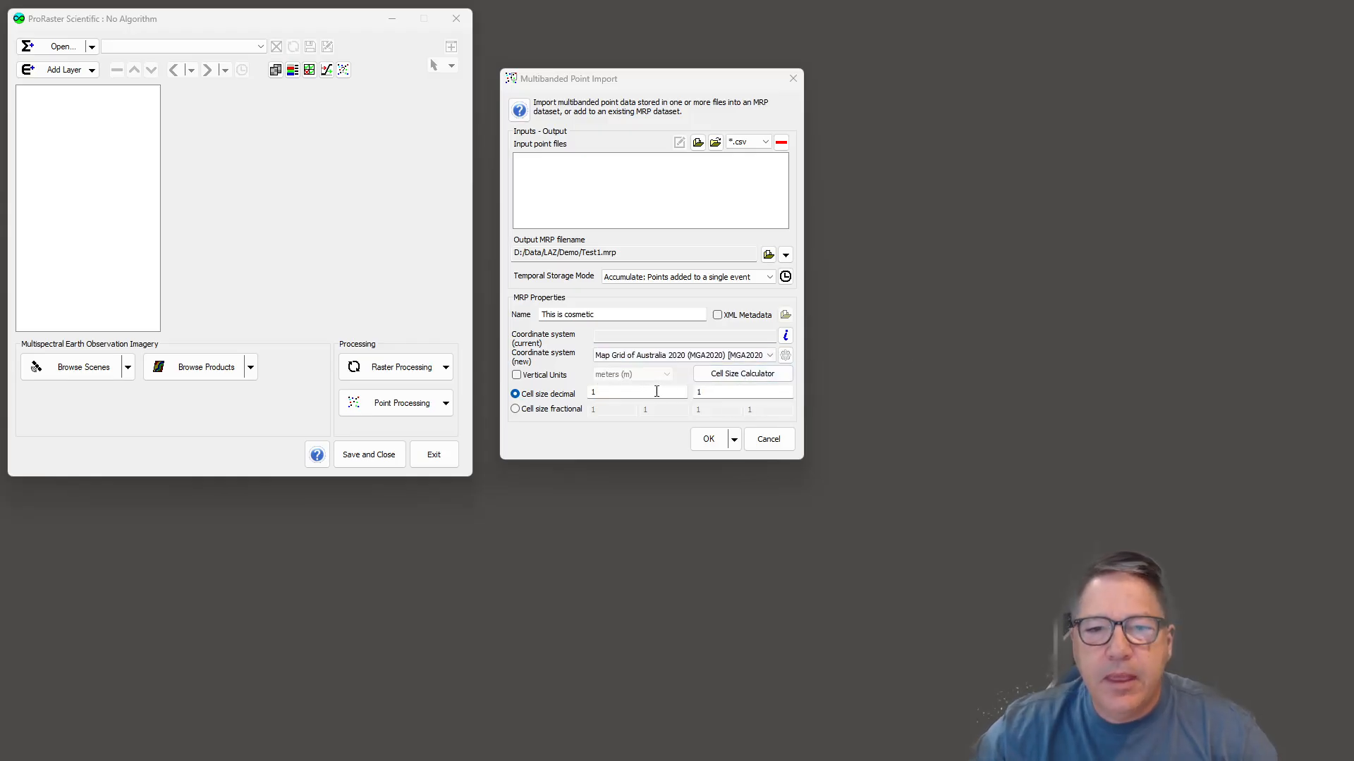
{"action": "left_click", "coordinate": [785, 356]}
{"action": "left_click_drag", "start_coordinate": [454, 11], "coordinate": [713, 70]}
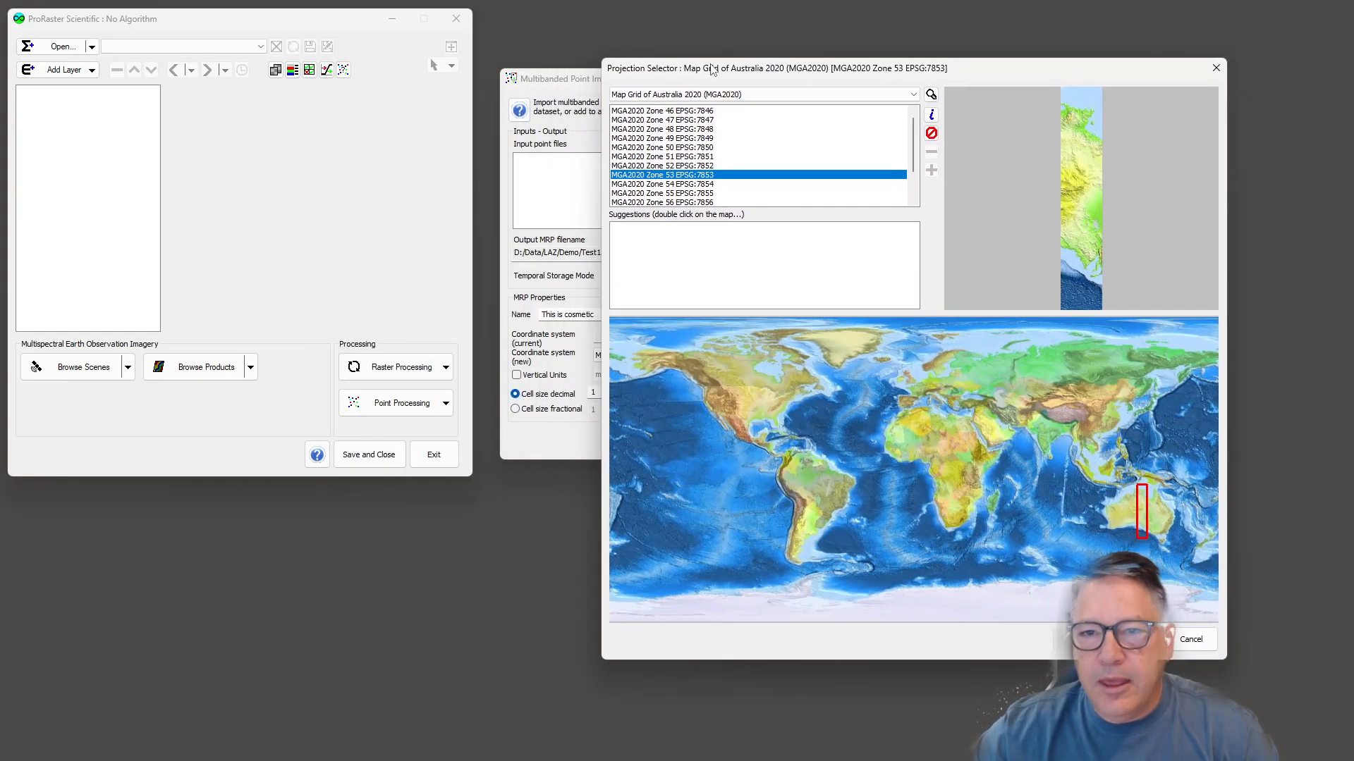
{"action": "left_click", "coordinate": [664, 94]}
{"action": "left_click", "coordinate": [731, 295]}
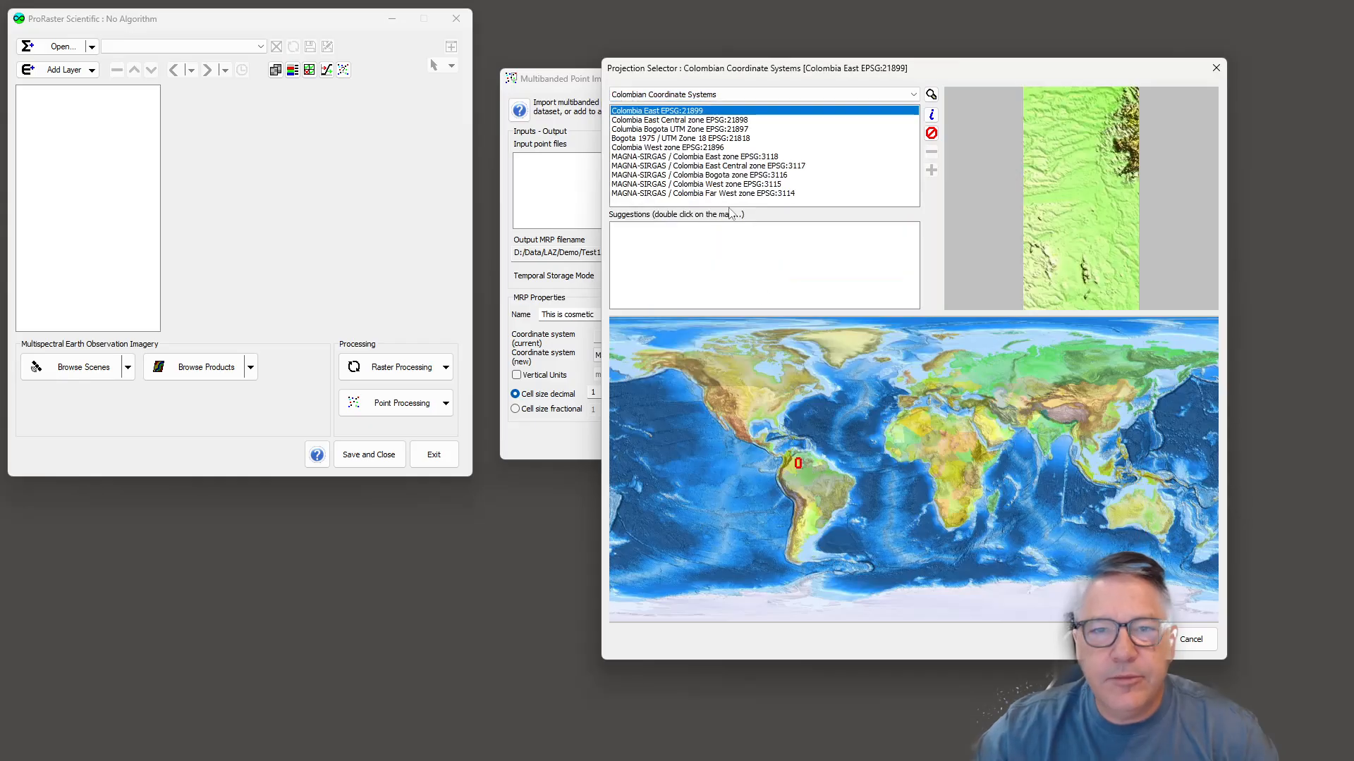
{"action": "left_click", "coordinate": [694, 156]}
{"action": "left_click", "coordinate": [1195, 633]}
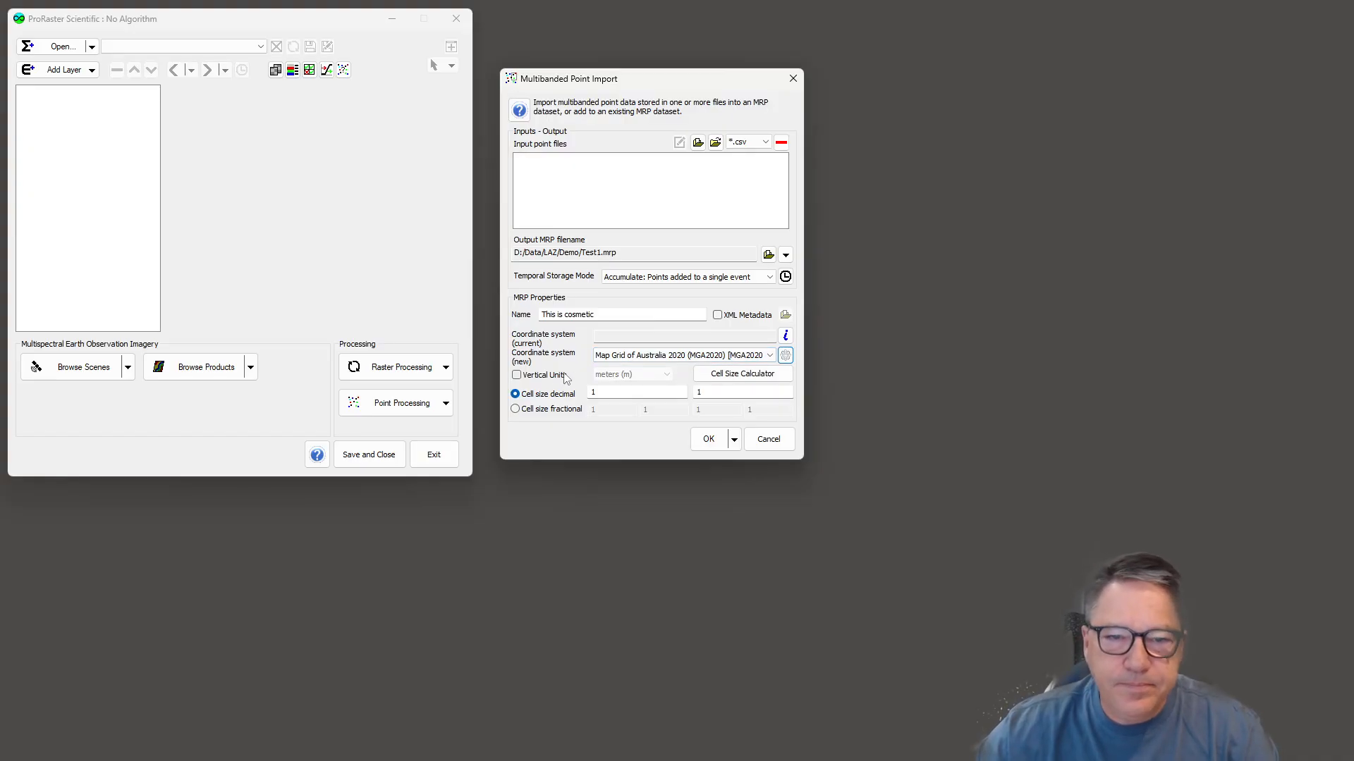
Enable vertical units for the MRP dataset, using meters (m)
{"action": "left_click", "coordinate": [548, 381]}
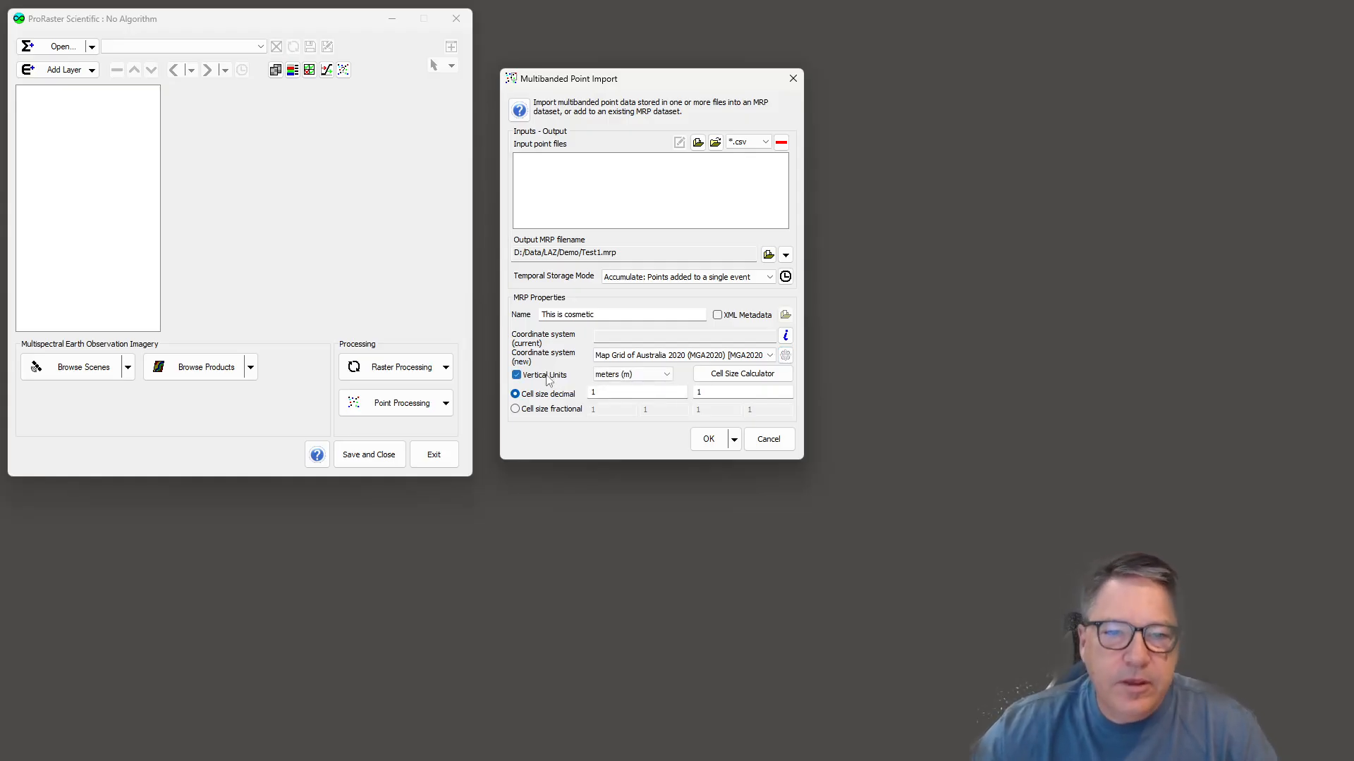
Review the available vertical units and disable vertical units for the MRP dataset
{"action": "left_click", "coordinate": [668, 374]}
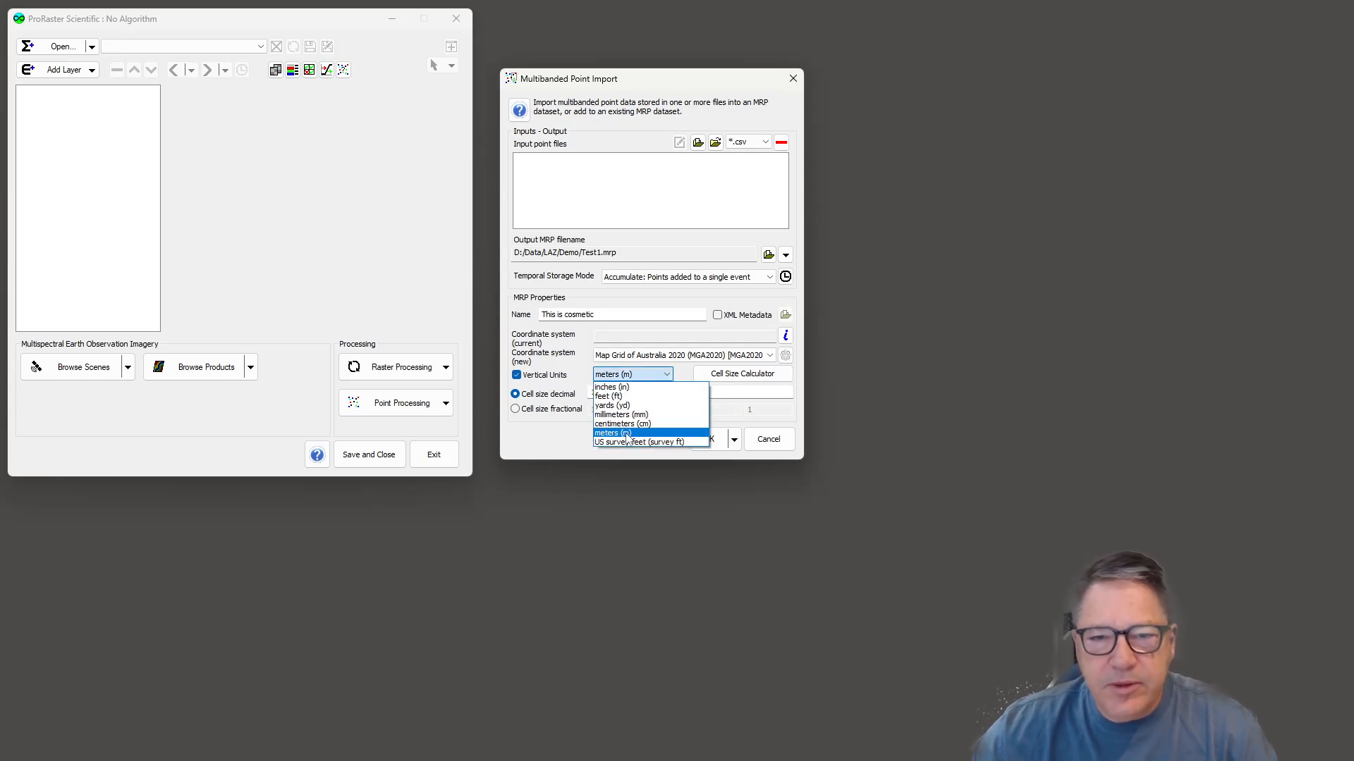
{"action": "left_click", "coordinate": [685, 377]}
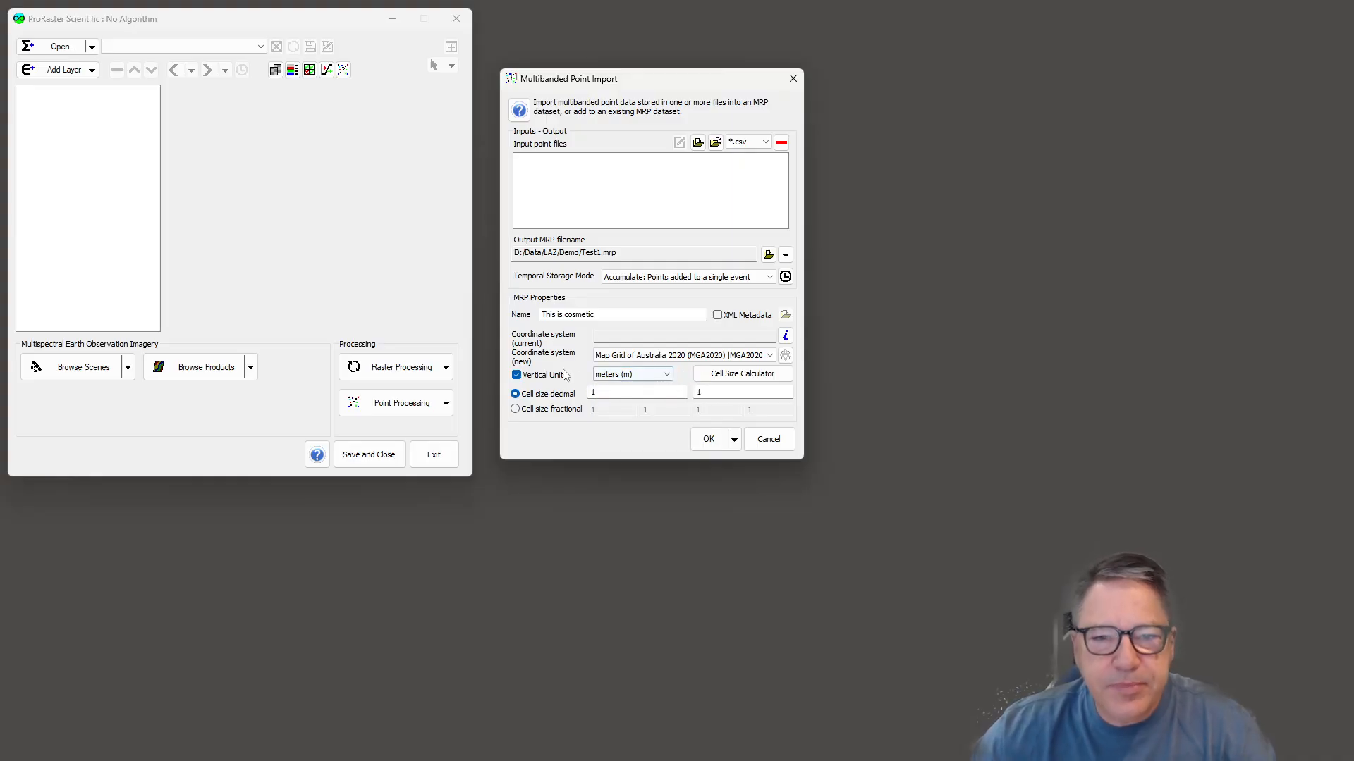
{"action": "left_click", "coordinate": [539, 376]}
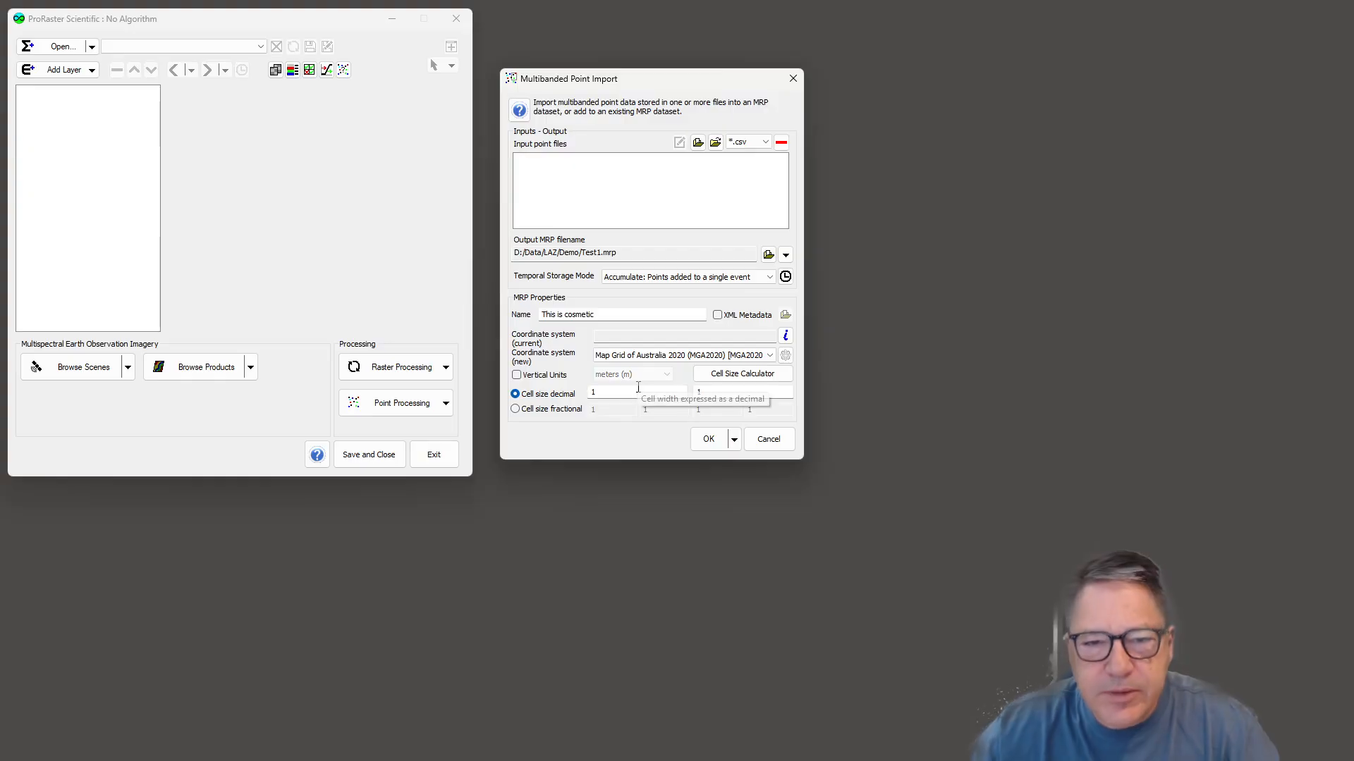
Set the decimal cell size of the MRP dataset to 100 in both width and height
{"action": "left_click", "coordinate": [598, 393]}
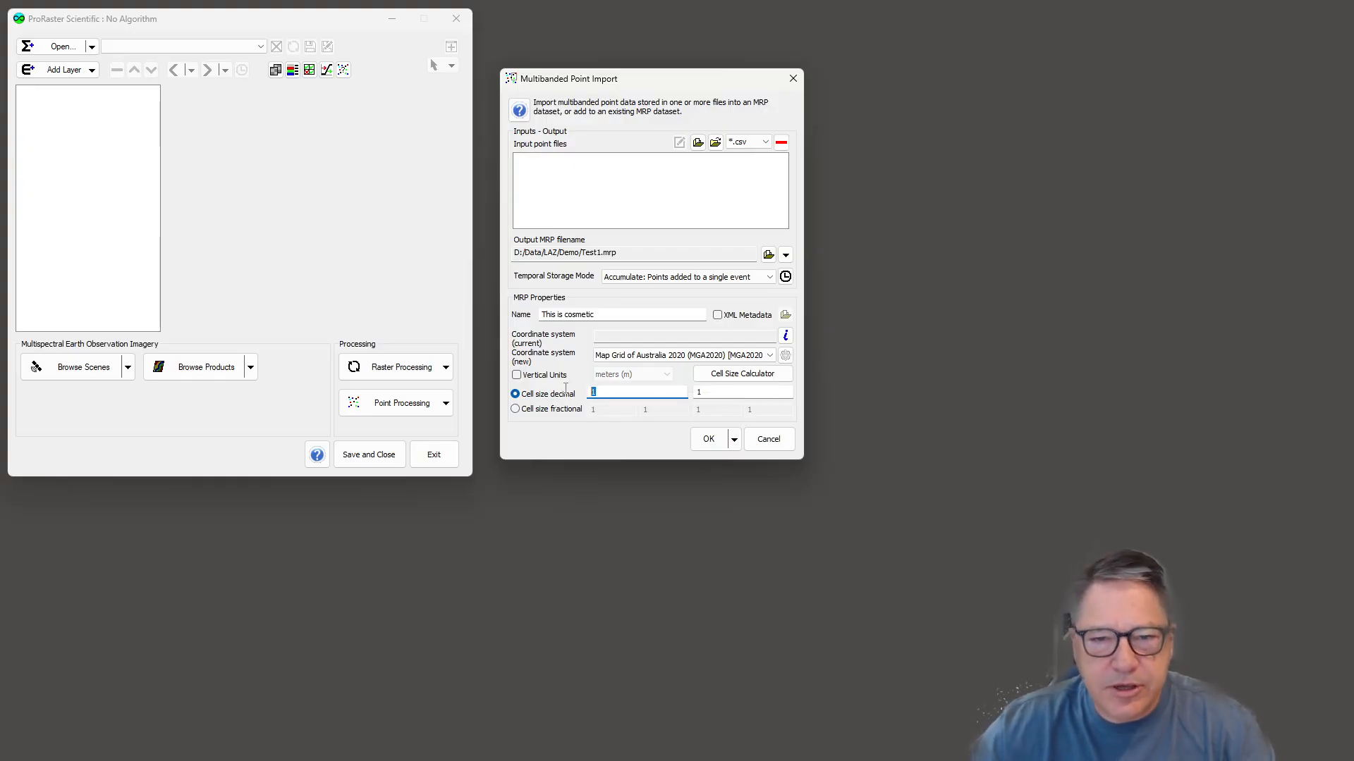
{"action": "type", "text": "00"}
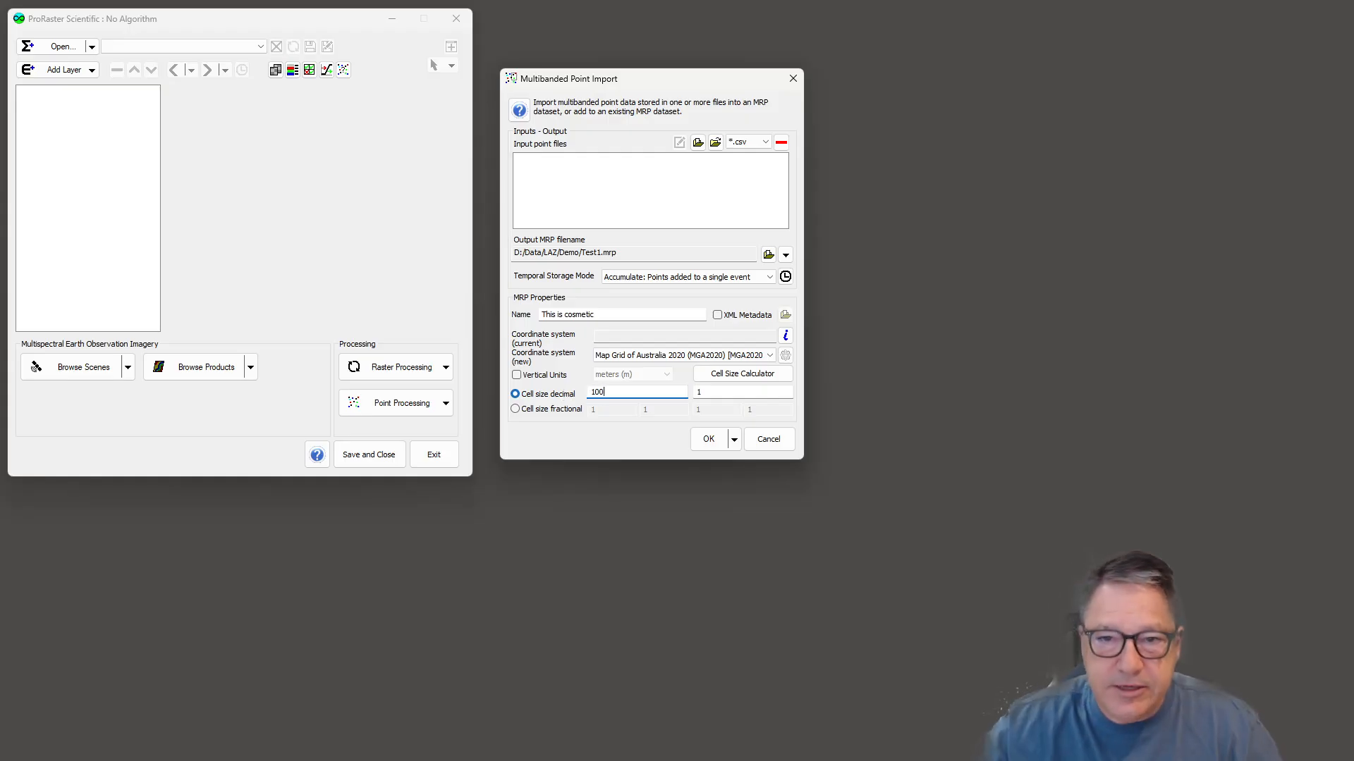
{"action": "left_click", "coordinate": [706, 394]}
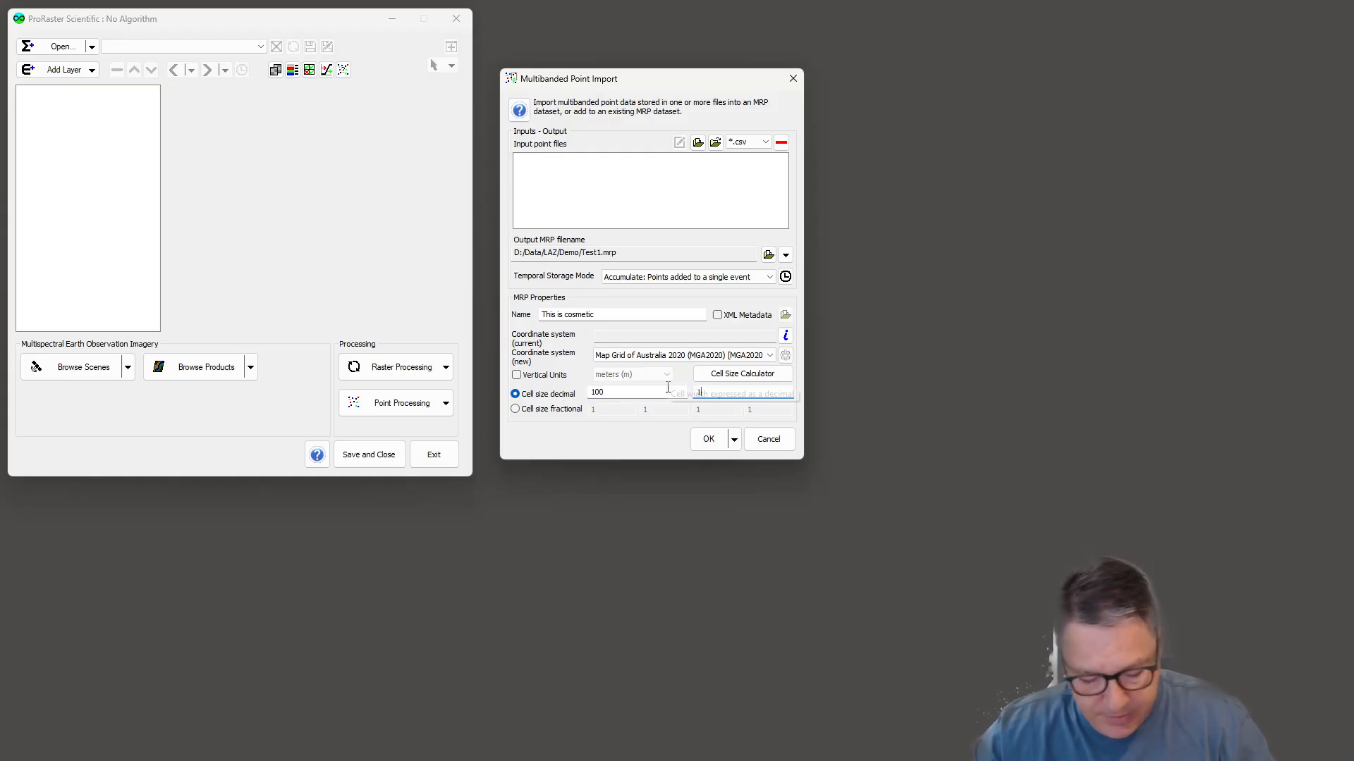
{"action": "type", "text": "00"}
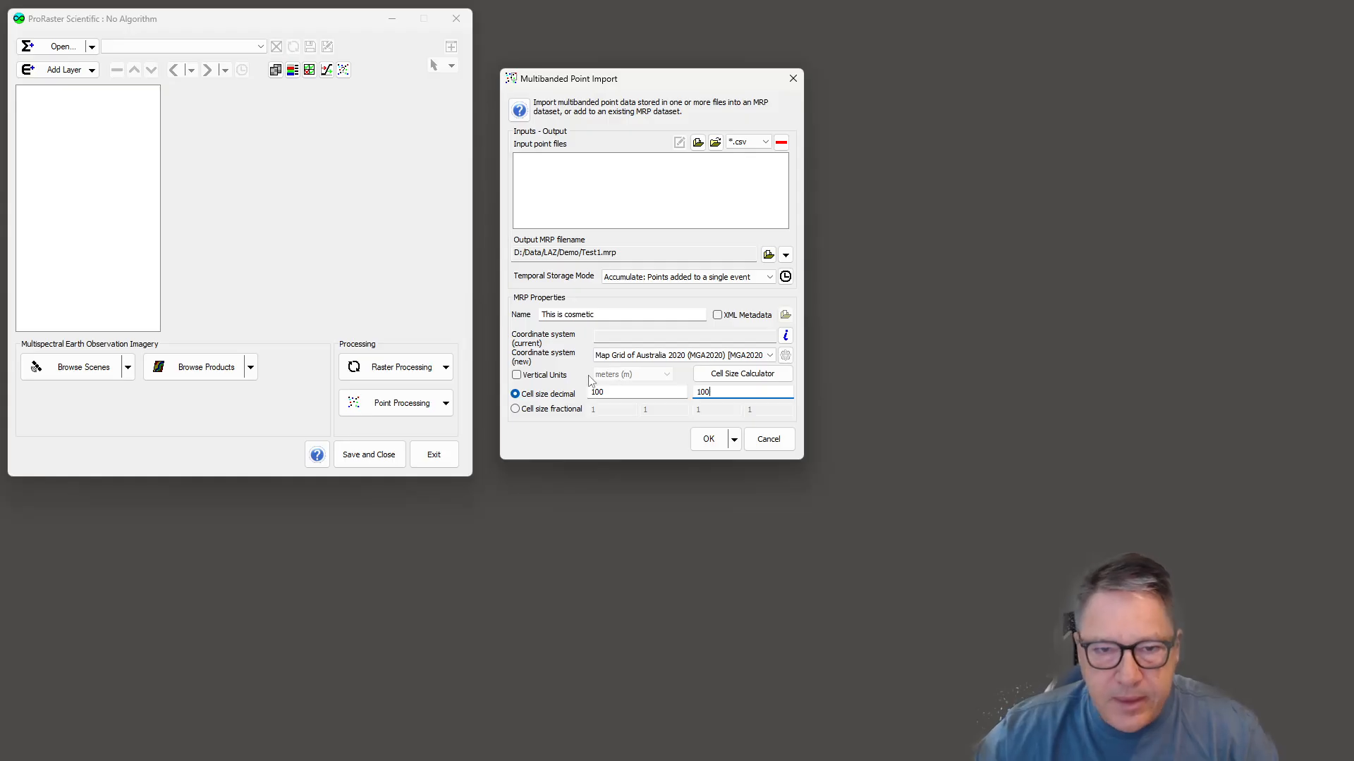
Switch to fractional cell size and set both width and height to 1/3600
{"action": "left_click", "coordinate": [562, 416]}
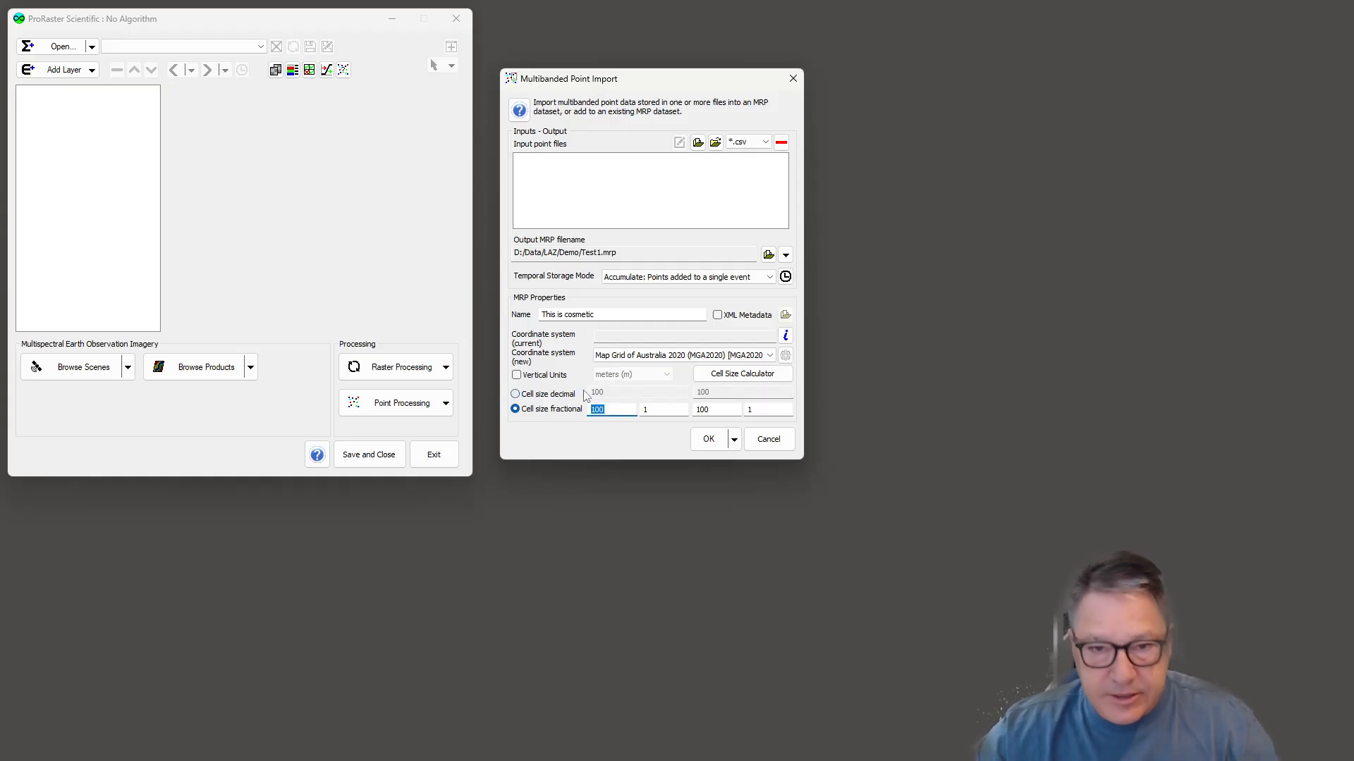
{"action": "type", "text": "1"}
{"action": "key", "text": "Tab"}
{"action": "type", "text": "3600"}
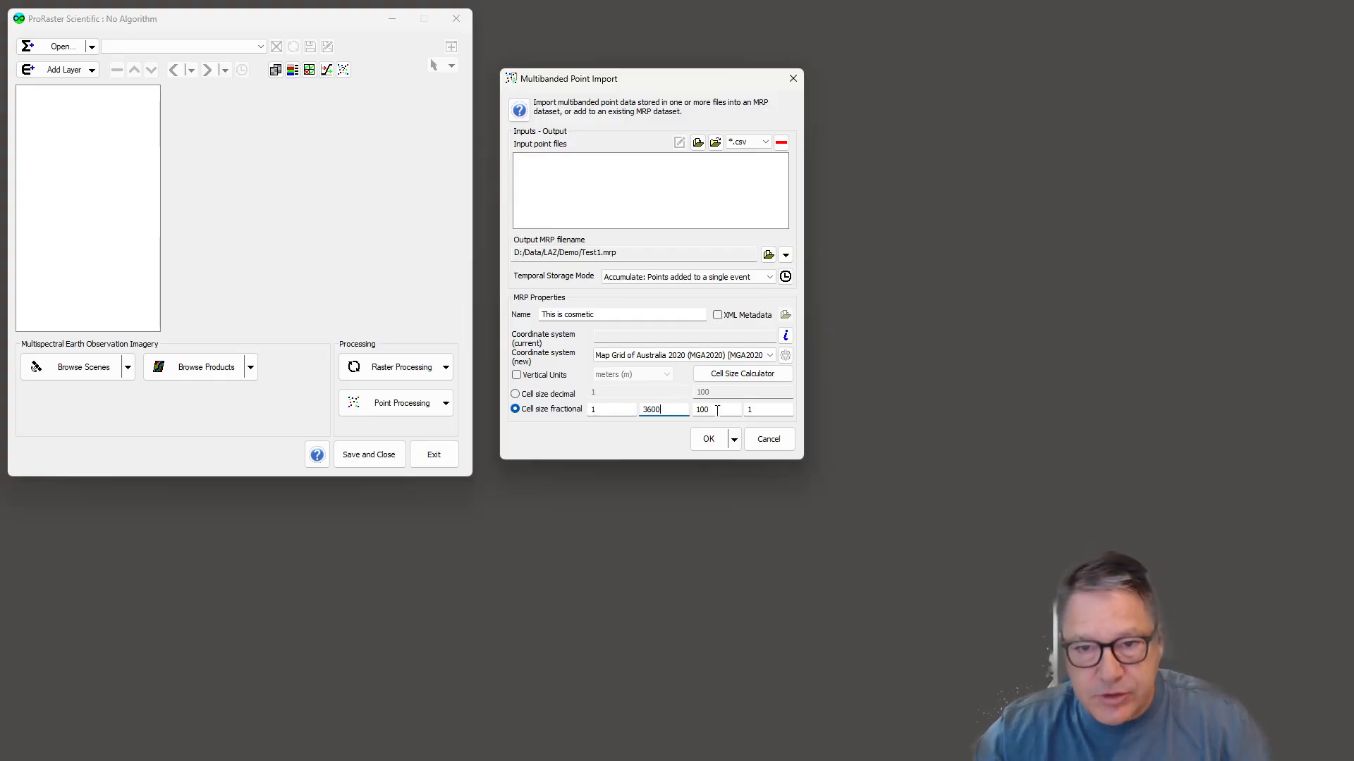
{"action": "key", "text": "Tab"}
{"action": "type", "text": "1"}
{"action": "key", "text": "Tab"}
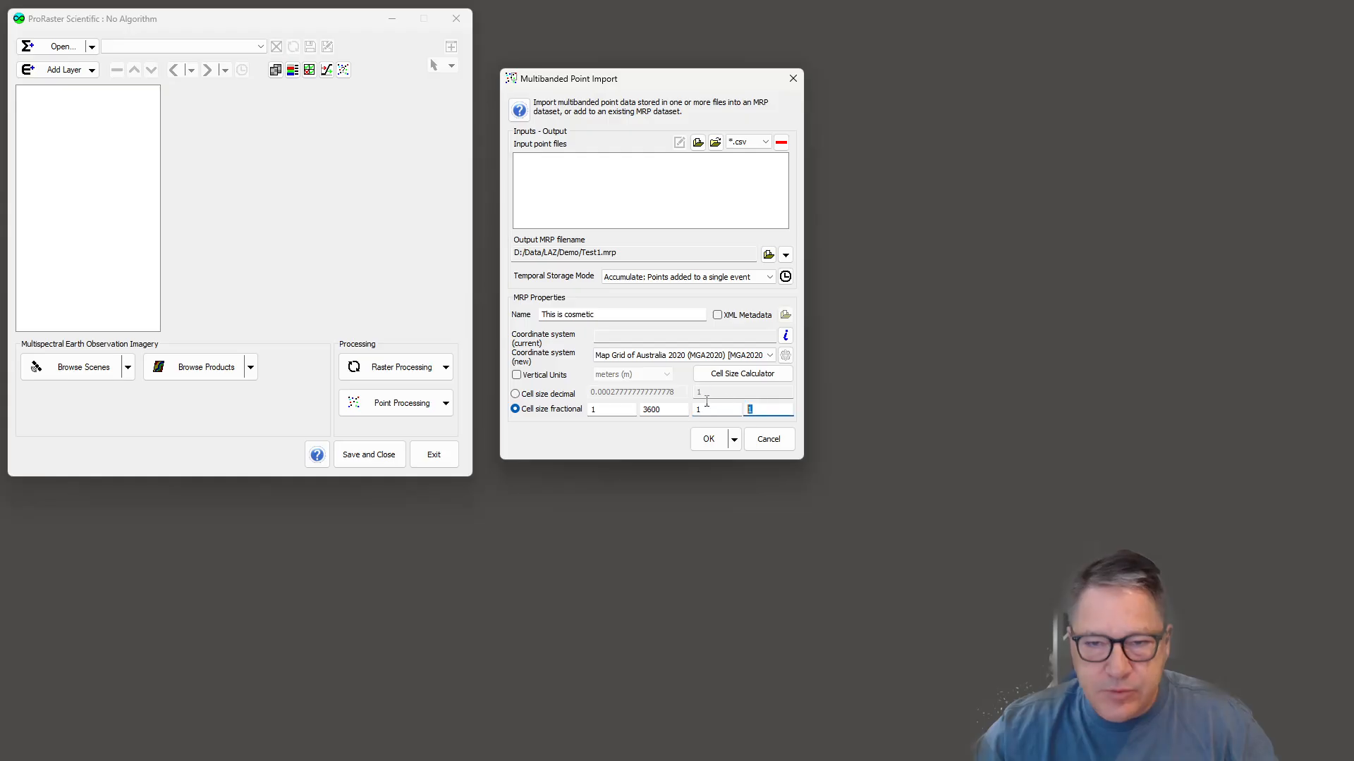
{"action": "type", "text": "3600"}
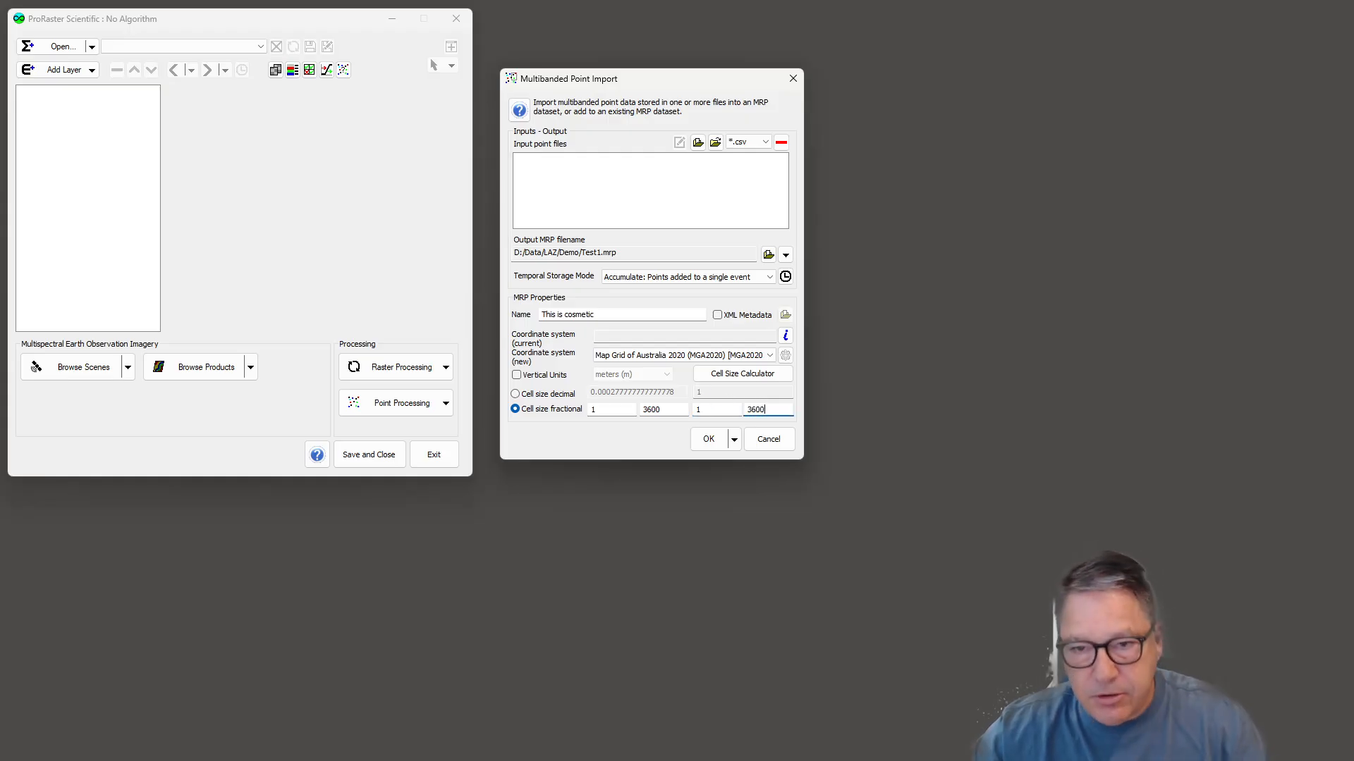
{"action": "left_click", "coordinate": [687, 410]}
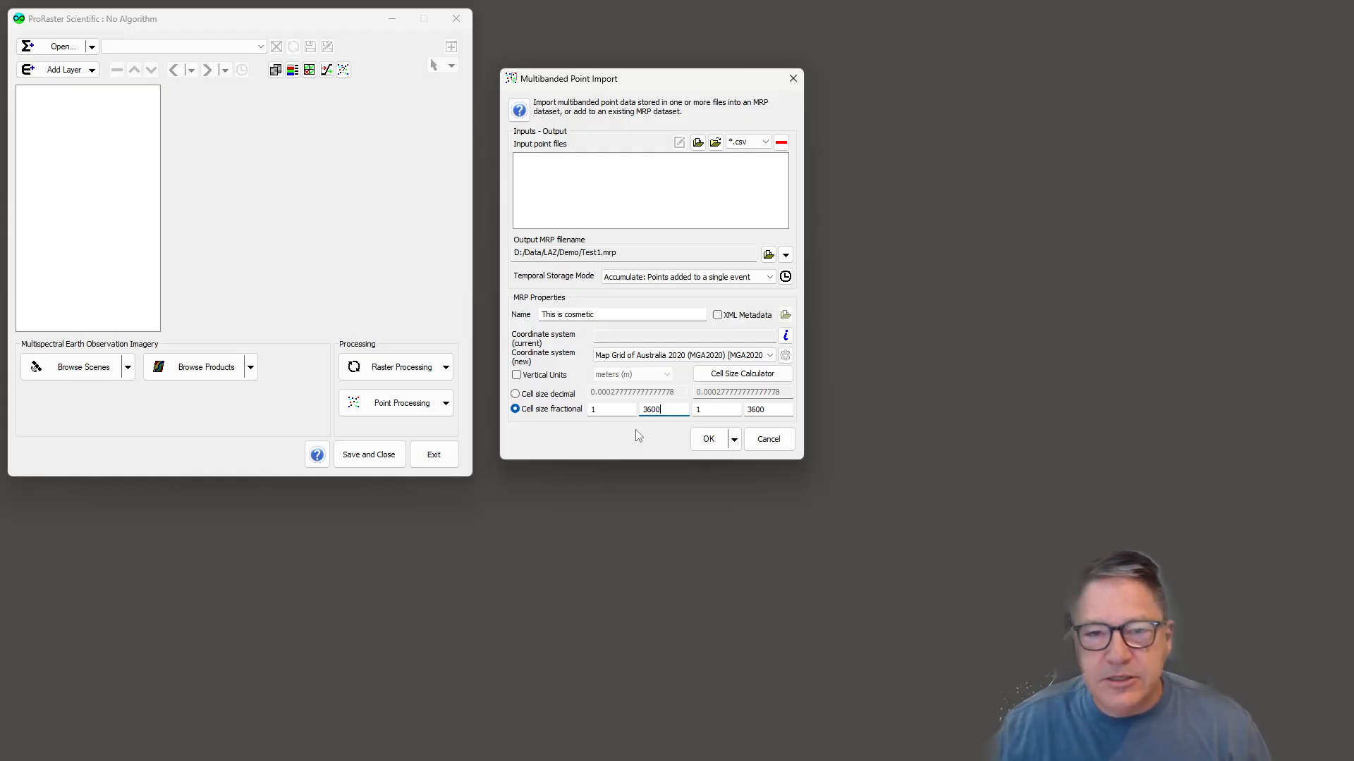
Calculate a suggested cell size for line spacing 200, tie line spacing 2000 and station spacing 2 with the Cell Size Calculator
{"action": "left_click", "coordinate": [747, 379]}
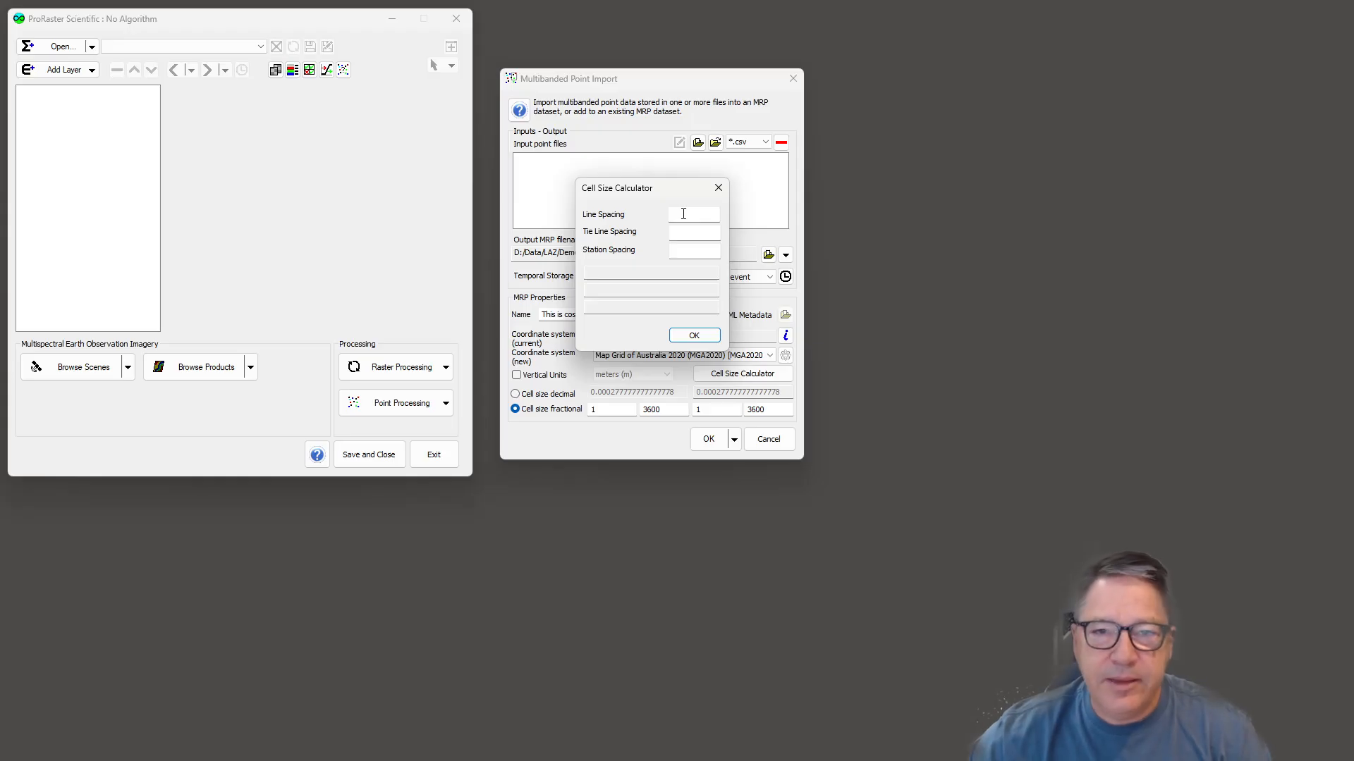
{"action": "left_click", "coordinate": [684, 214]}
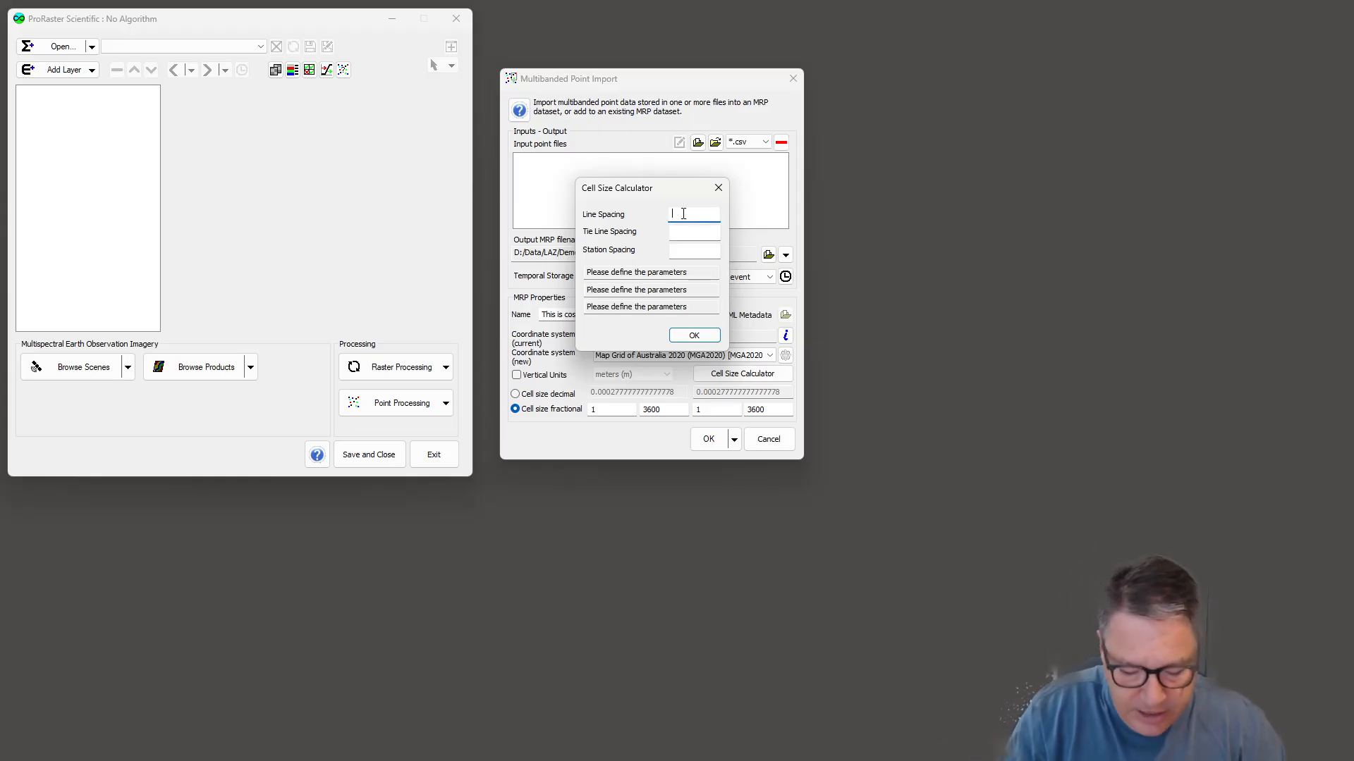
{"action": "type", "text": "200"}
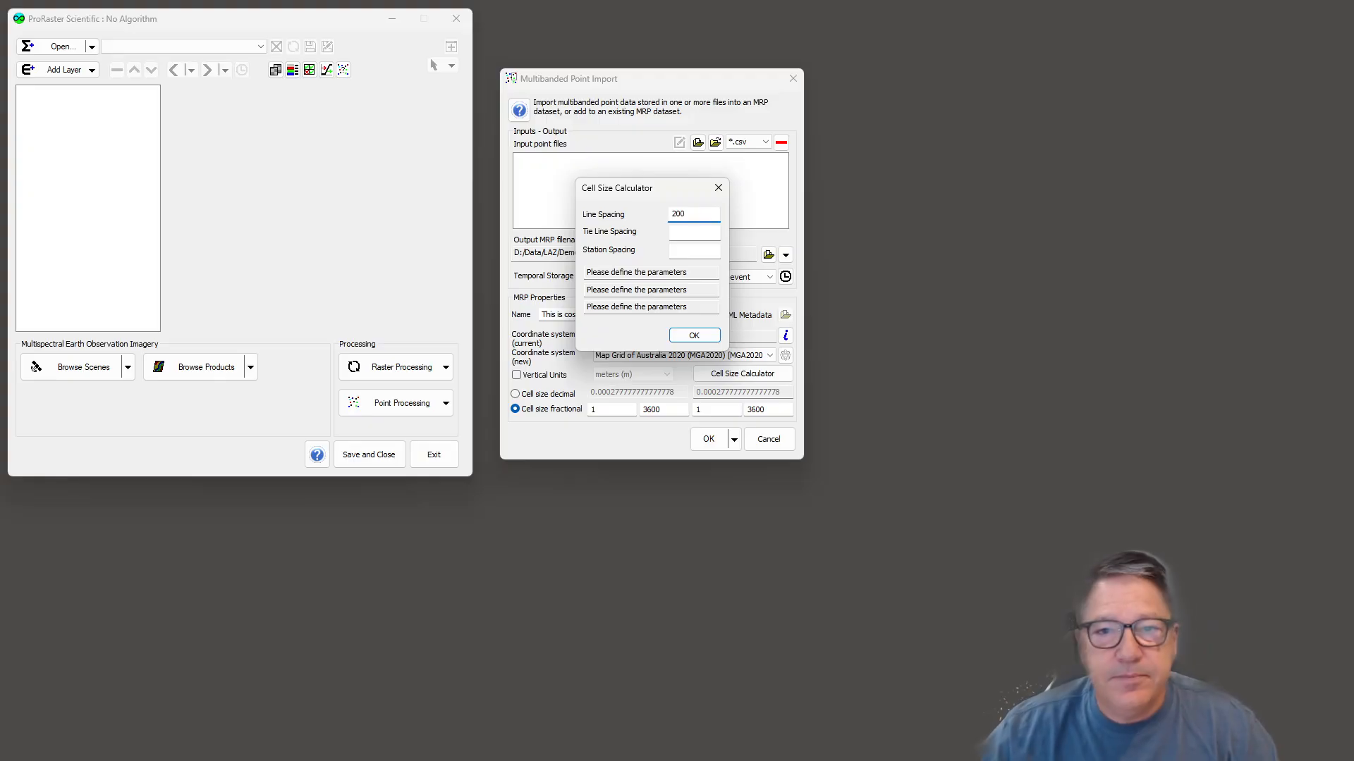
{"action": "left_click", "coordinate": [684, 233]}
{"action": "type", "text": "2"}
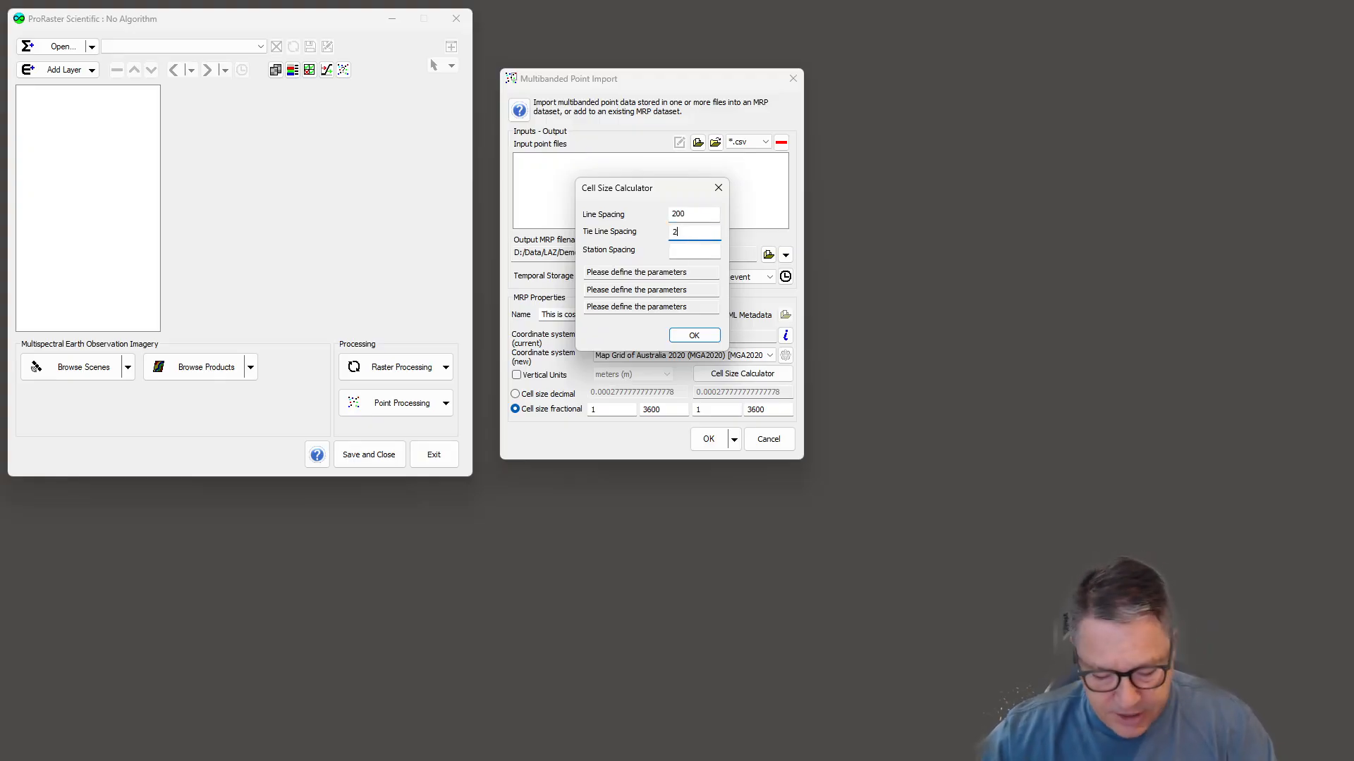
{"action": "type", "text": "000"}
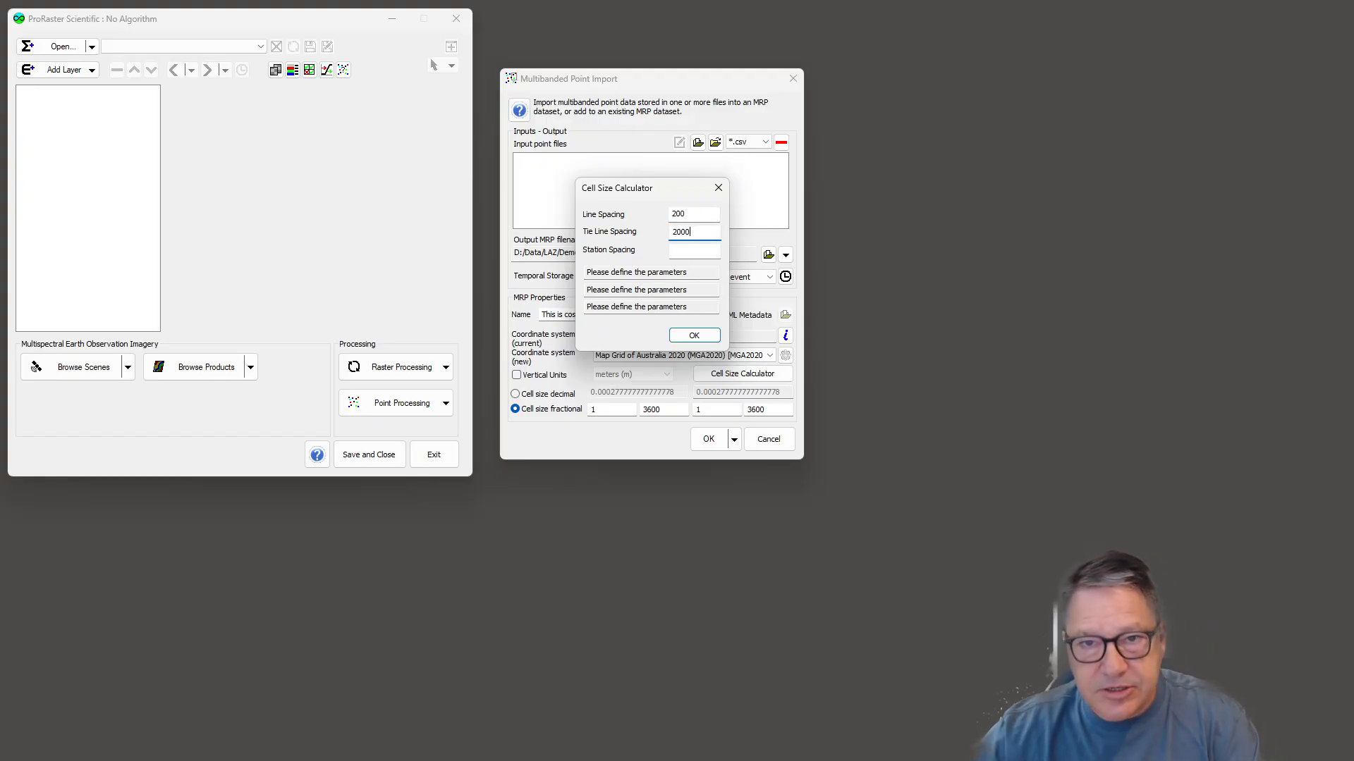
{"action": "left_click", "coordinate": [688, 254]}
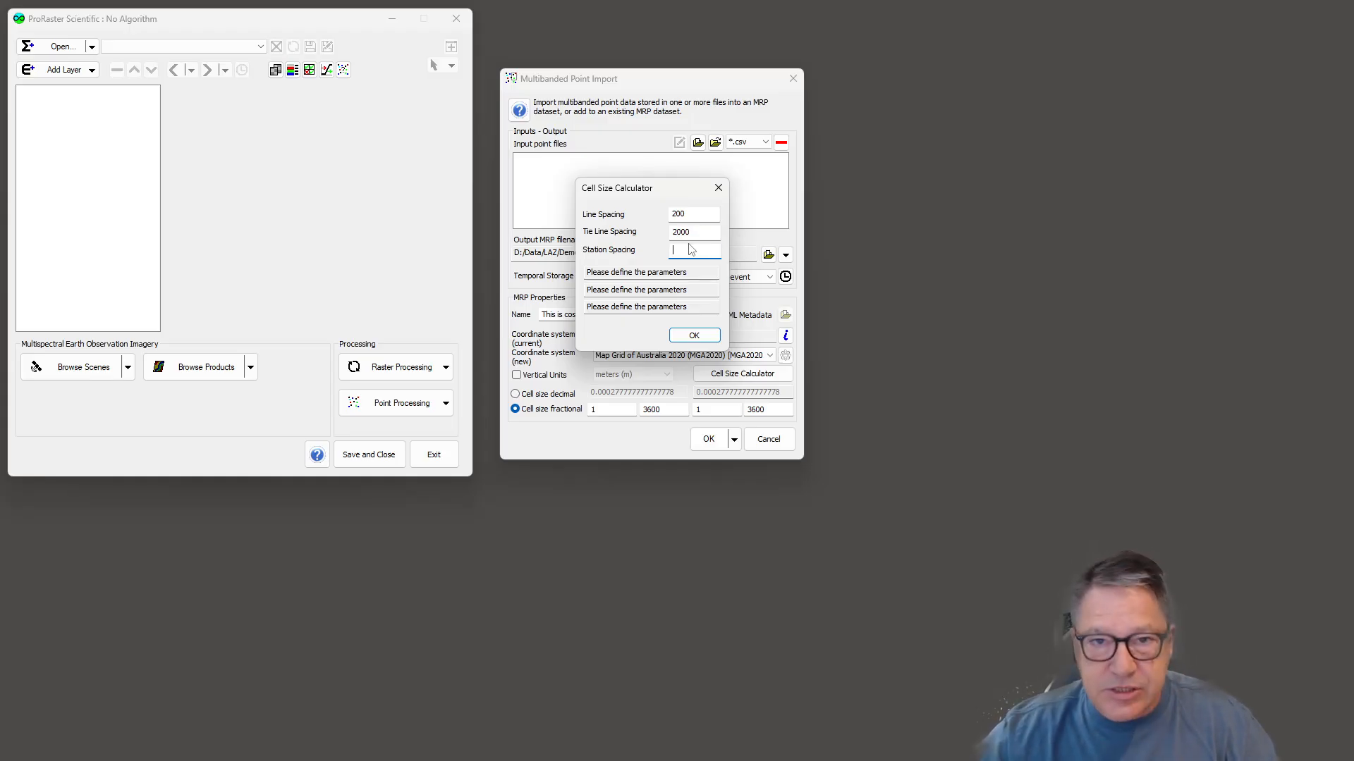
{"action": "type", "text": "2"}
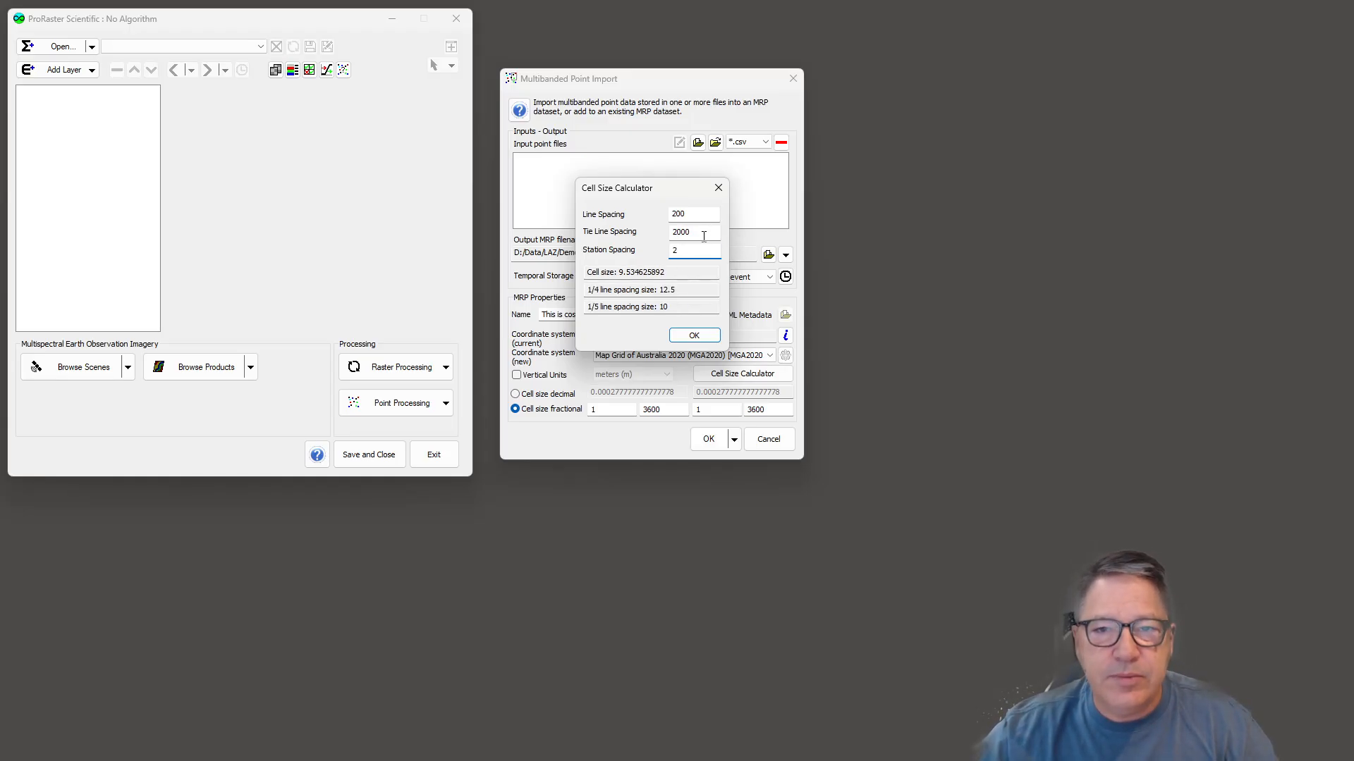
Examine the calculated cell size and the 1/4 and 1/5 line spacing sizes, and close the Cell Size Calculator
{"action": "left_click", "coordinate": [685, 272]}
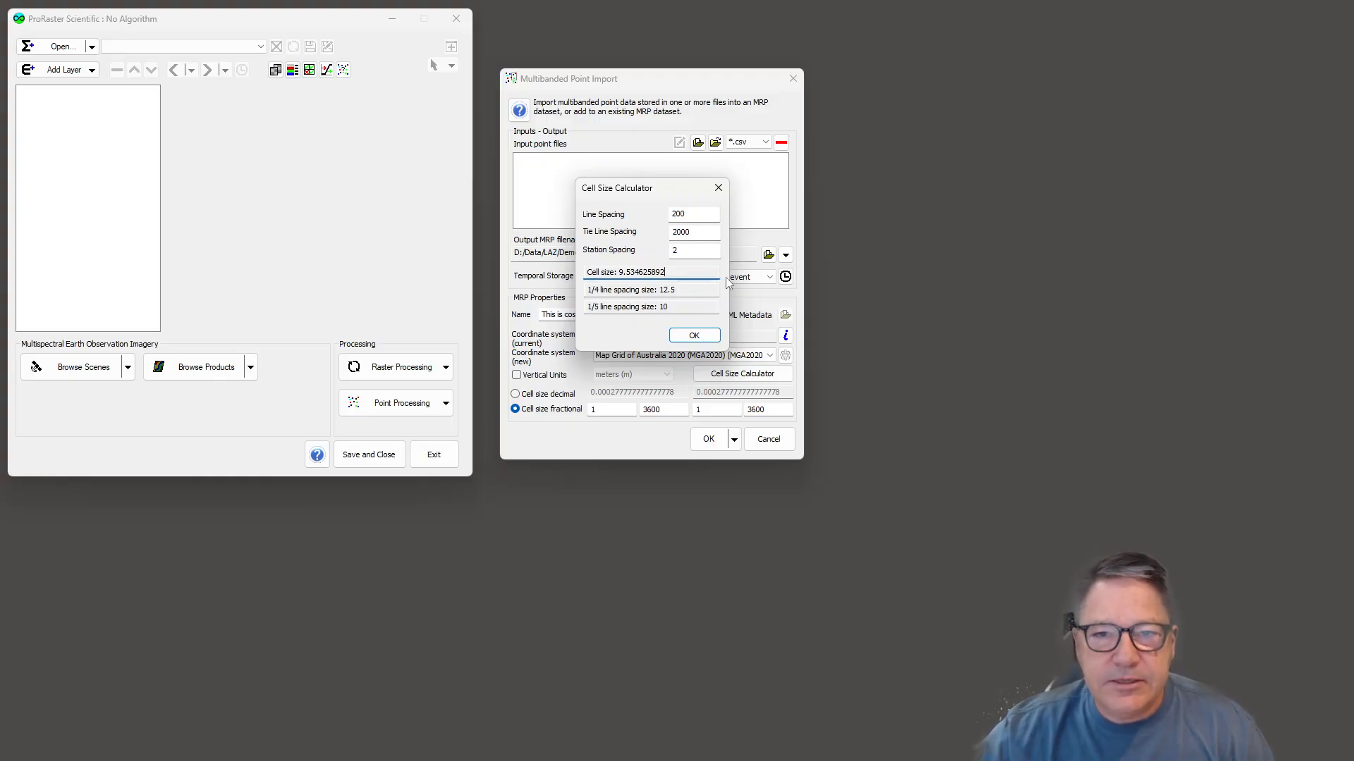
{"action": "left_click_drag", "start_coordinate": [621, 273], "coordinate": [703, 270]}
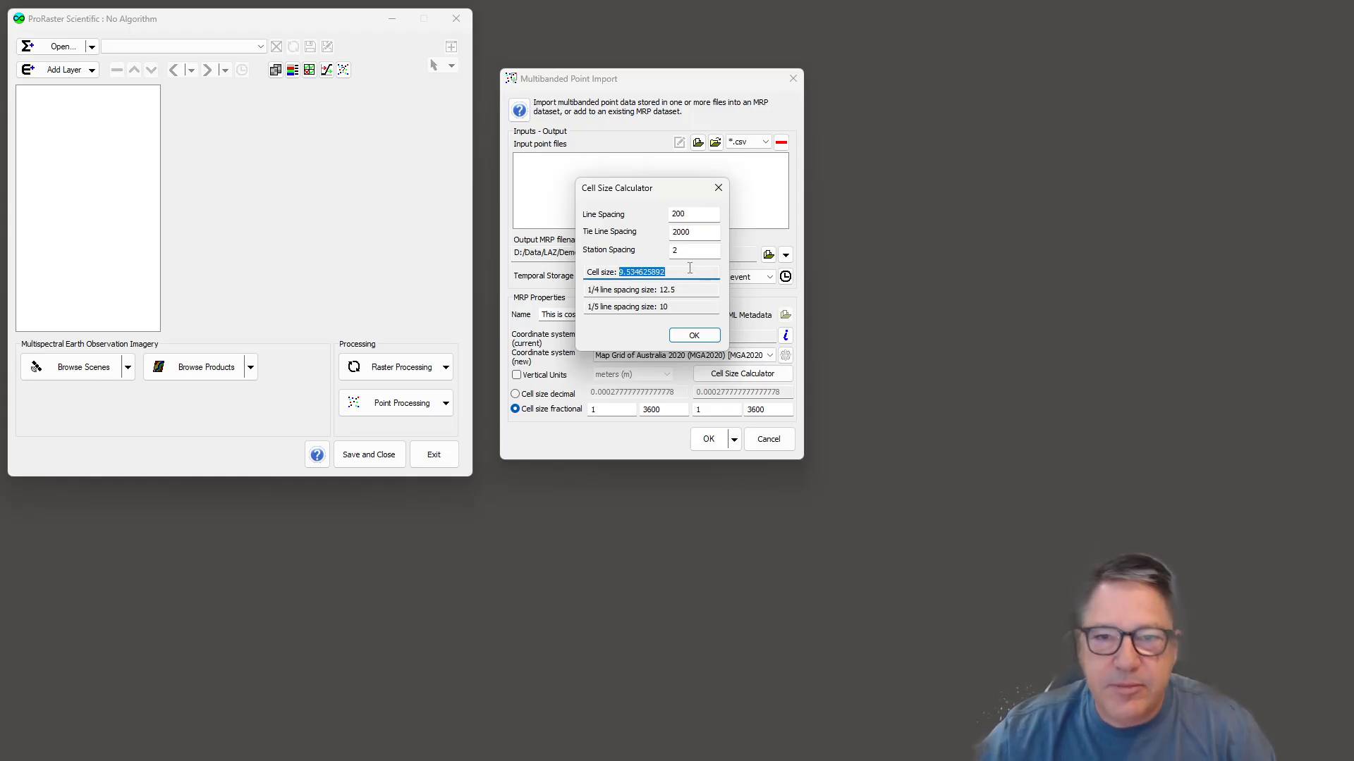
{"action": "left_click", "coordinate": [701, 272]}
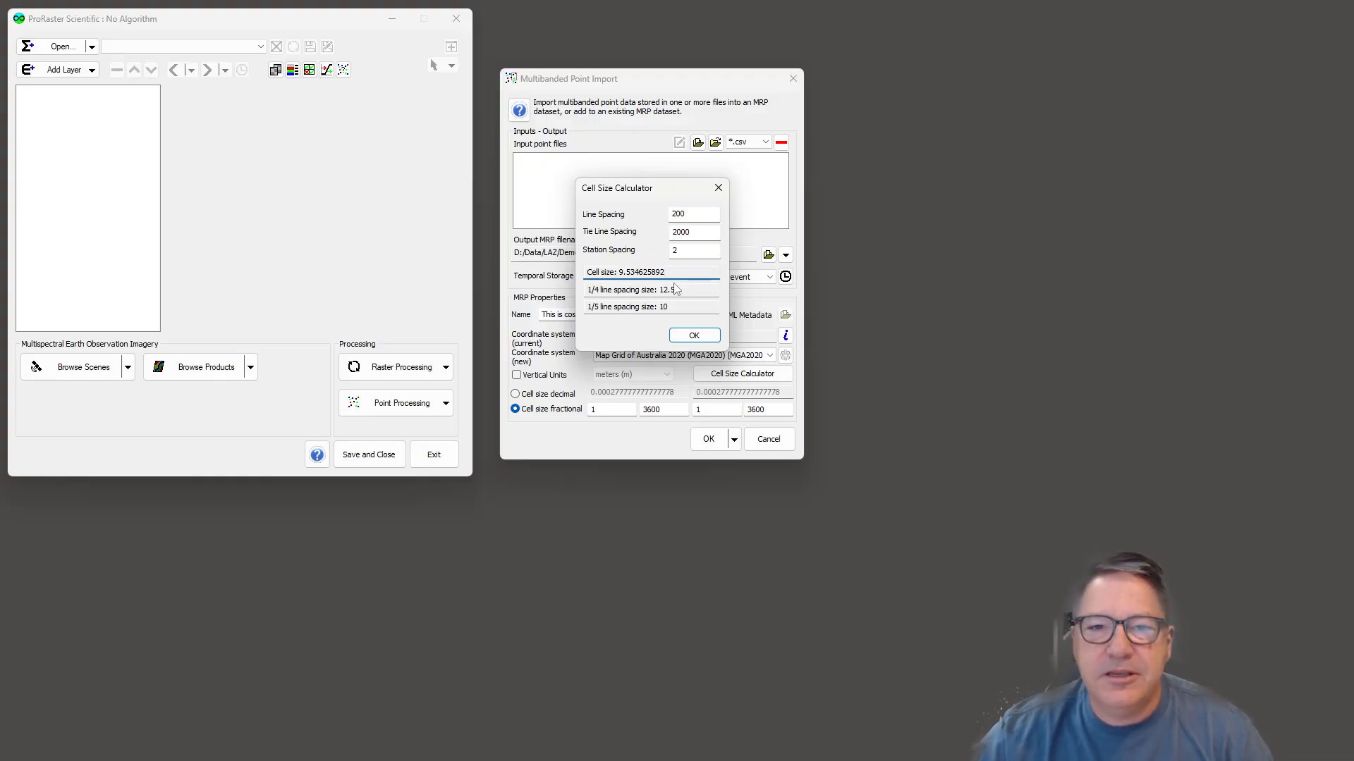
{"action": "left_click", "coordinate": [698, 290]}
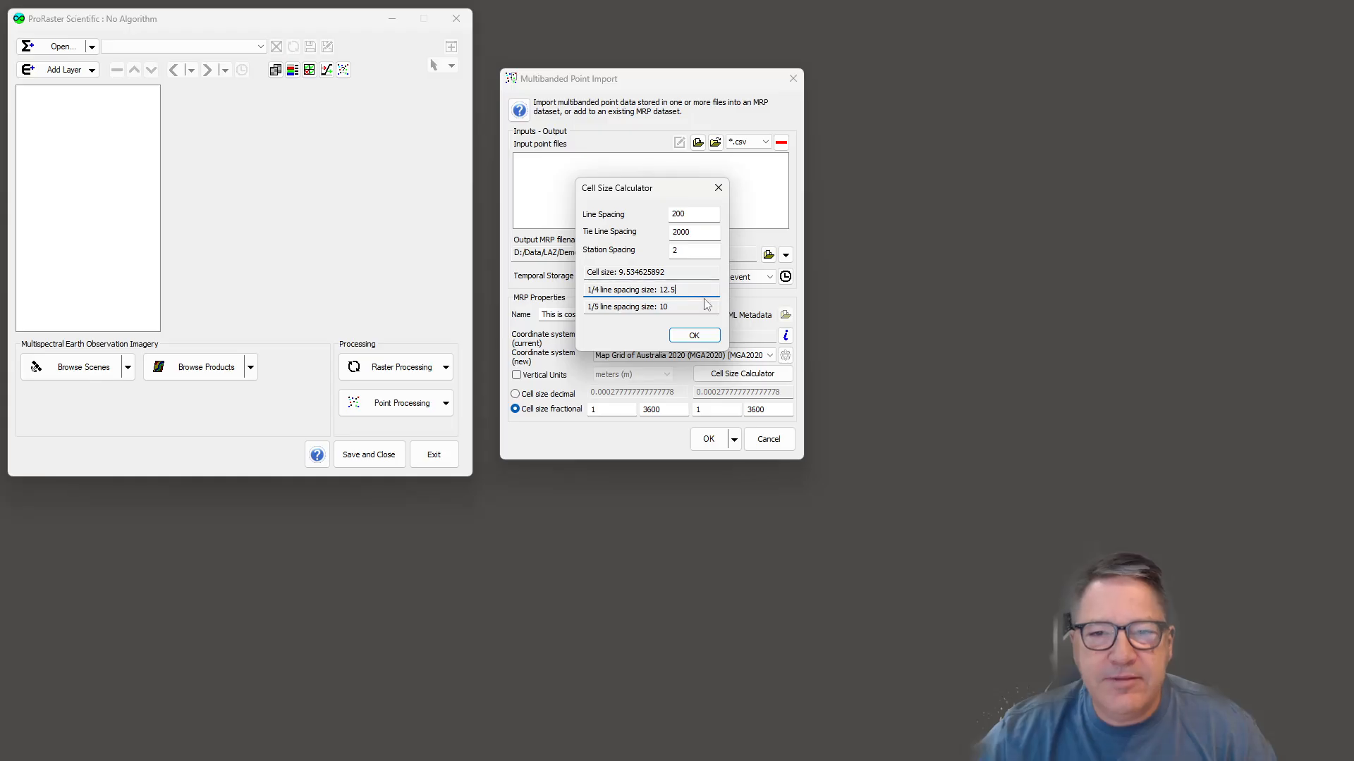
{"action": "left_click", "coordinate": [694, 308]}
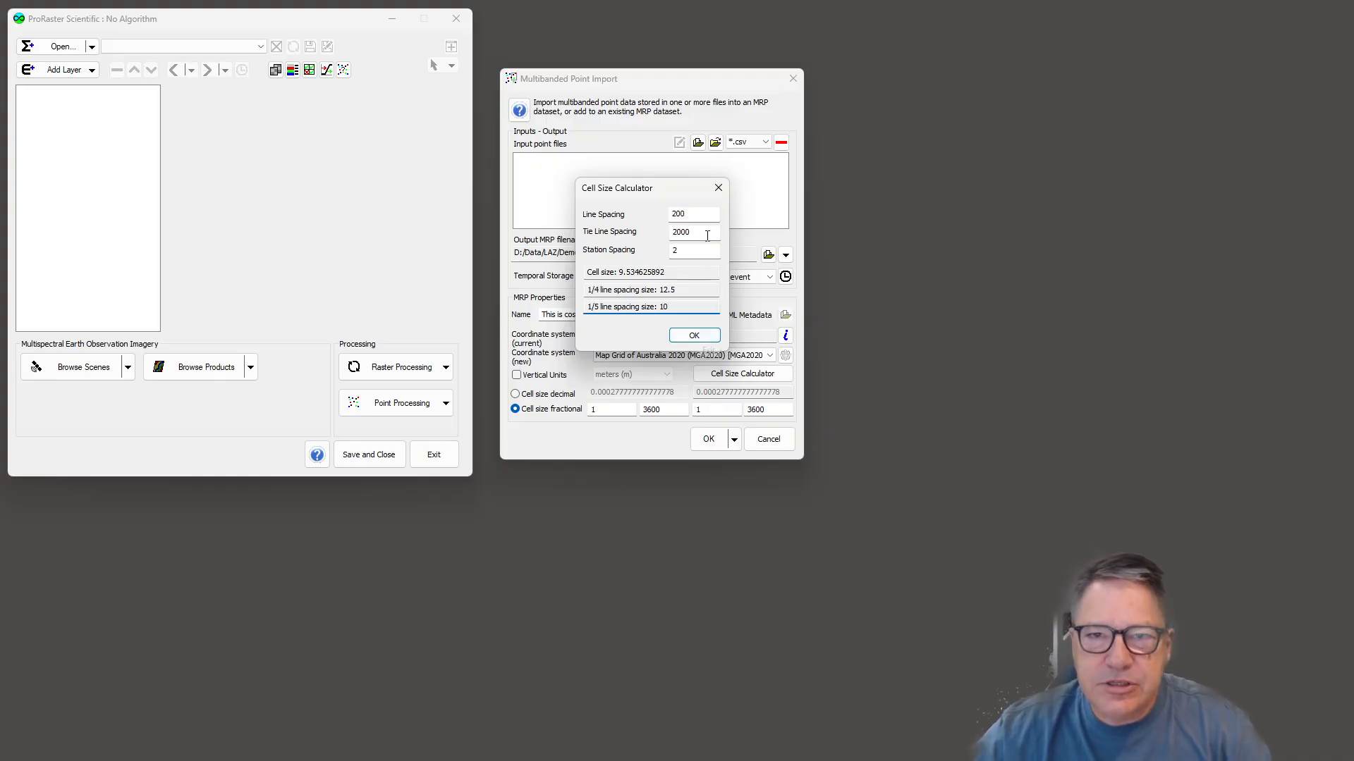
{"action": "left_click", "coordinate": [718, 189]}
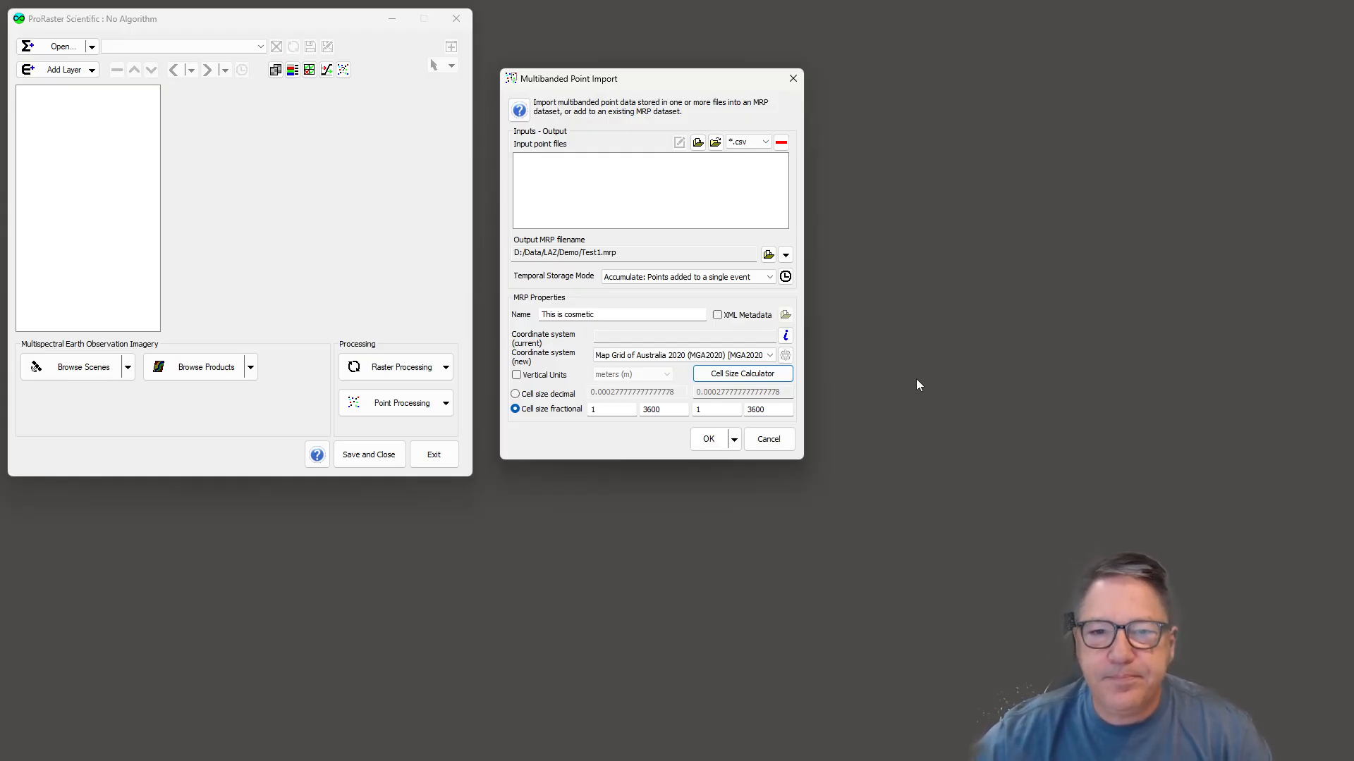
Discard the current import setup and start a new multibanded point import, placing its dialog beside the main window
{"action": "left_click", "coordinate": [768, 439]}
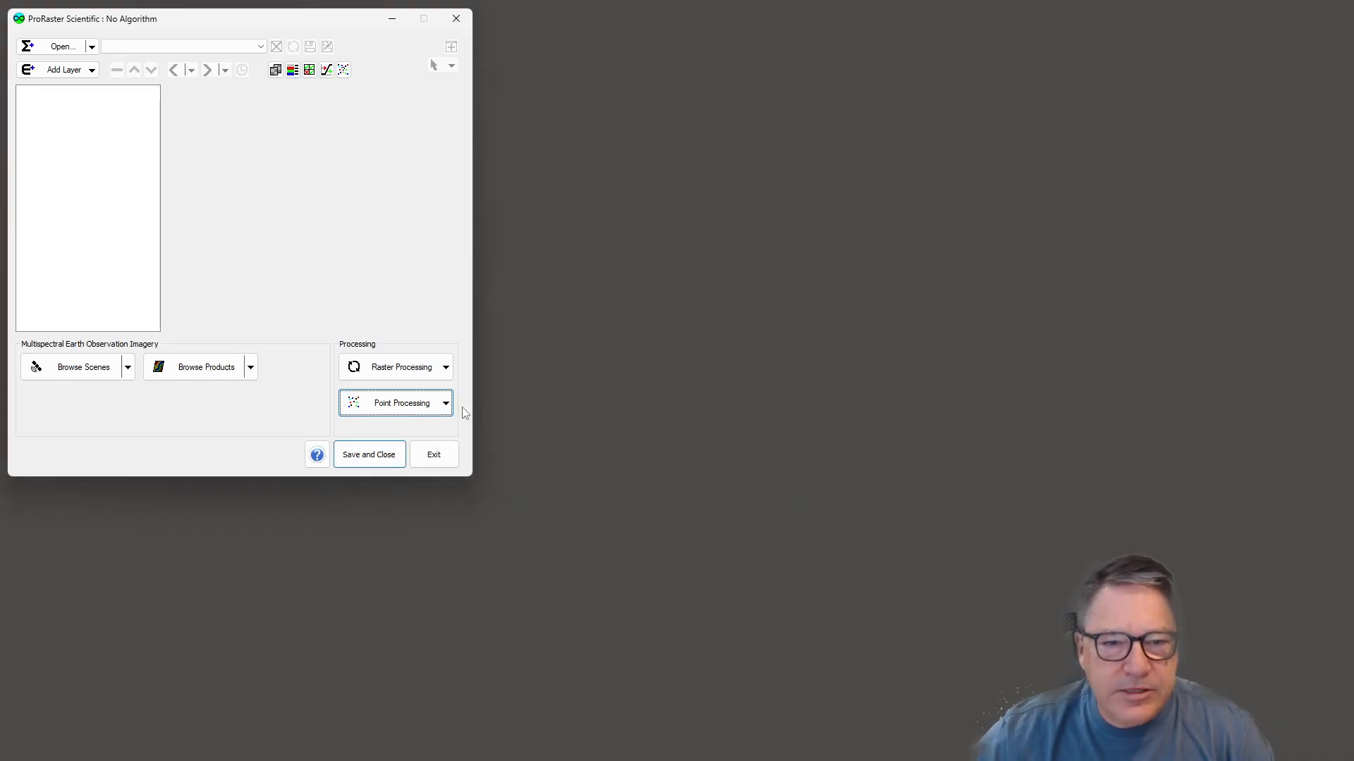
{"action": "left_click", "coordinate": [445, 403]}
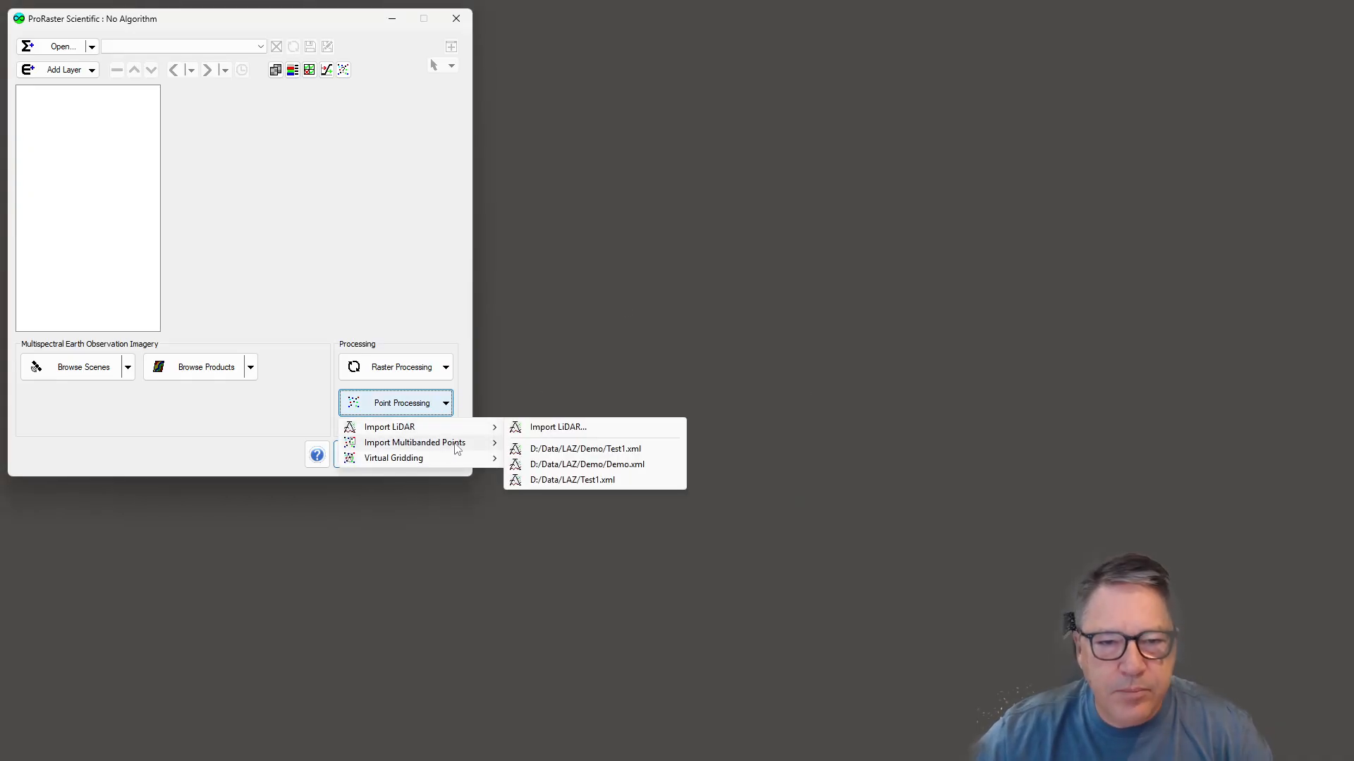
{"action": "left_click", "coordinate": [610, 442]}
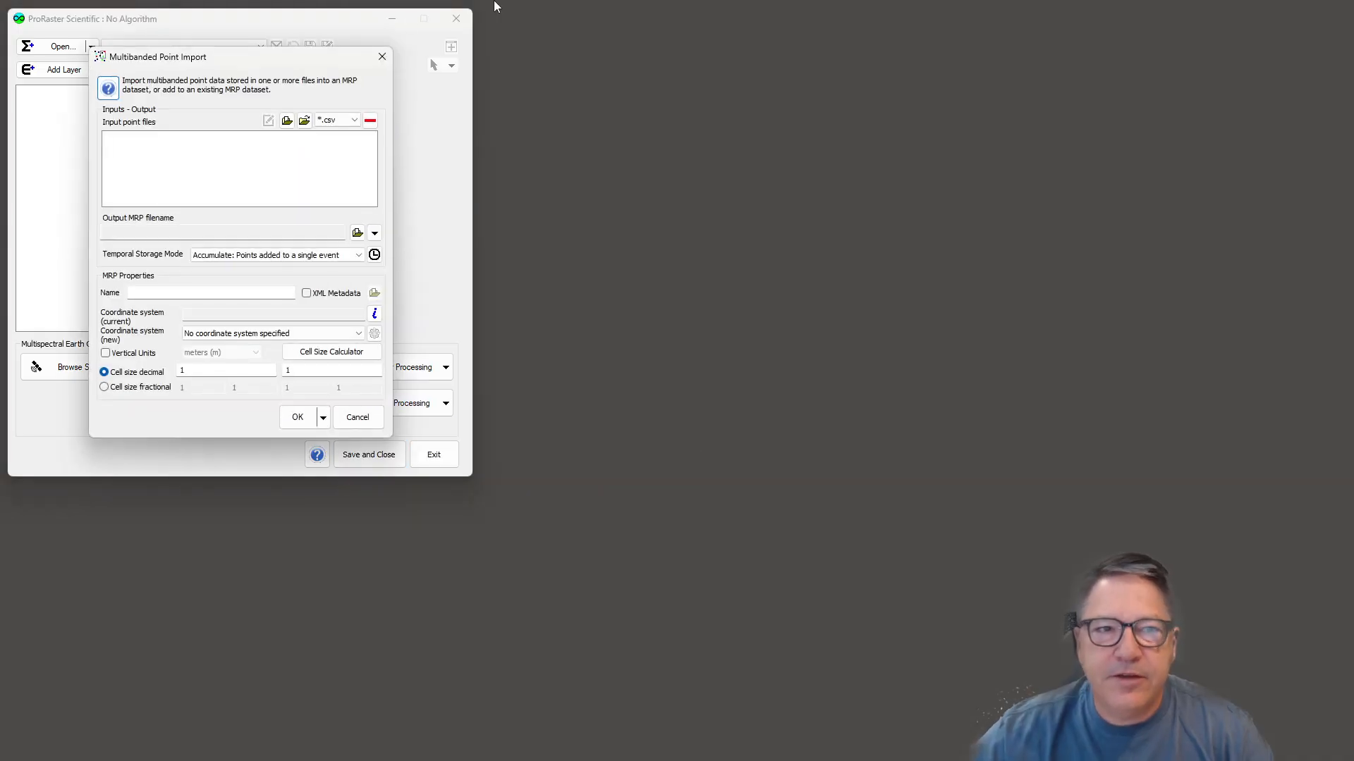
{"action": "left_click_drag", "start_coordinate": [266, 57], "coordinate": [758, 101]}
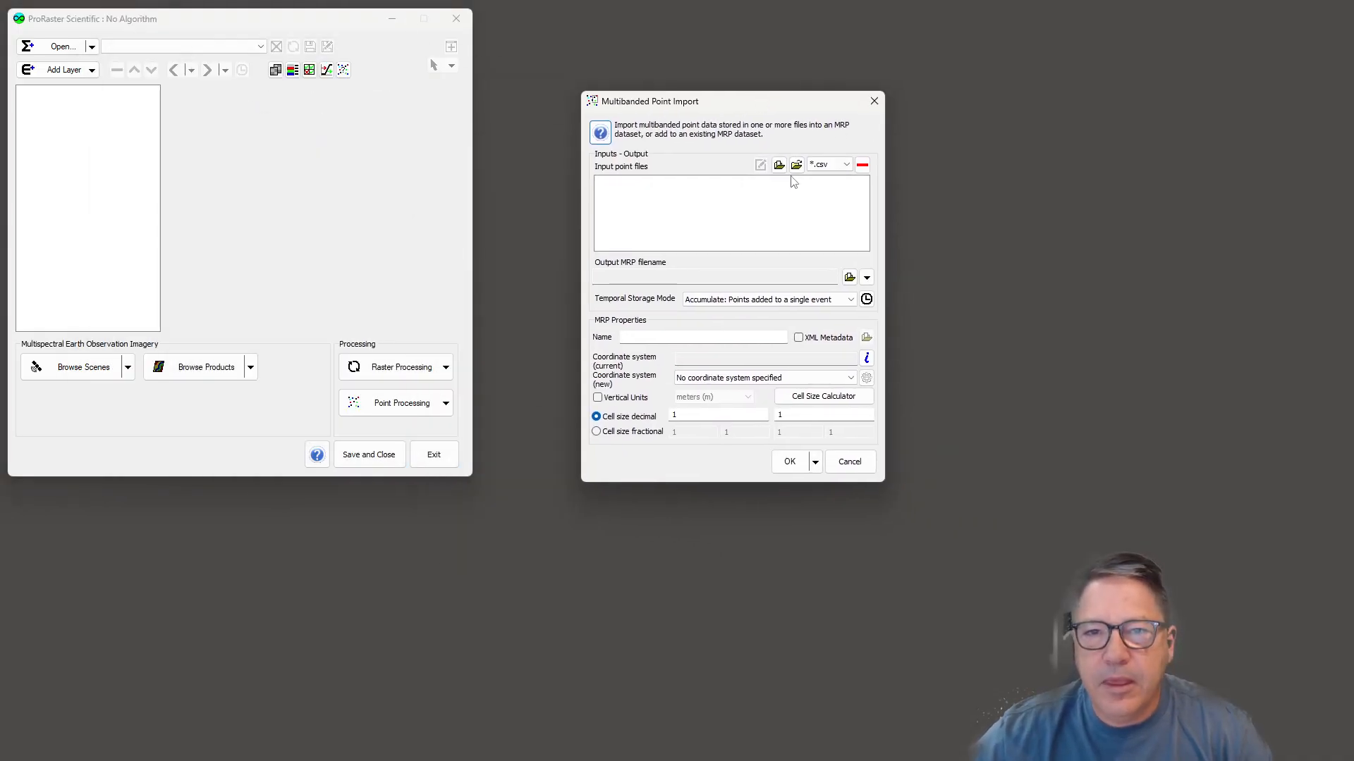
Add P574-line-magnetic-AWAGS_MAG_2010.dat from its folder under LAZ/Magnetics as an input point file and select it in the input list
{"action": "left_click", "coordinate": [779, 165]}
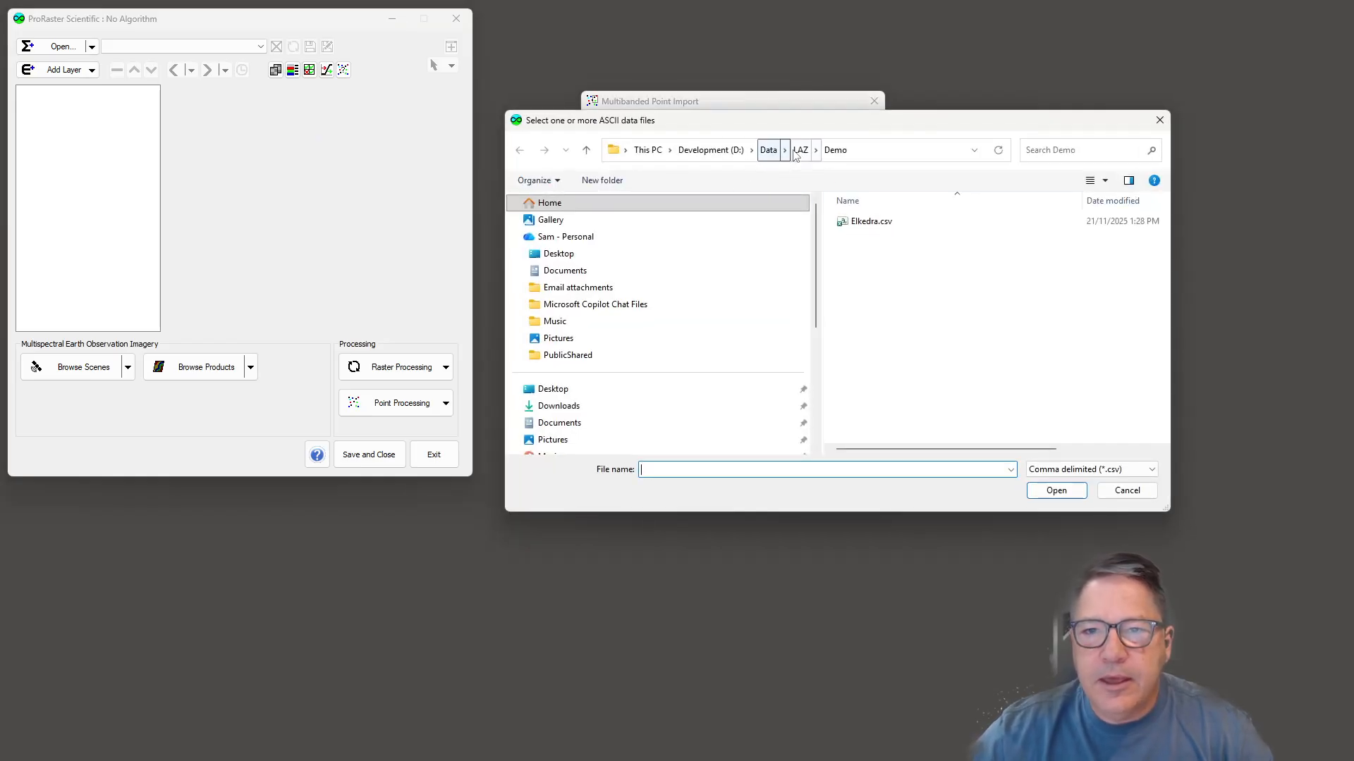
{"action": "left_click", "coordinate": [797, 152]}
{"action": "double_click", "coordinate": [888, 268]}
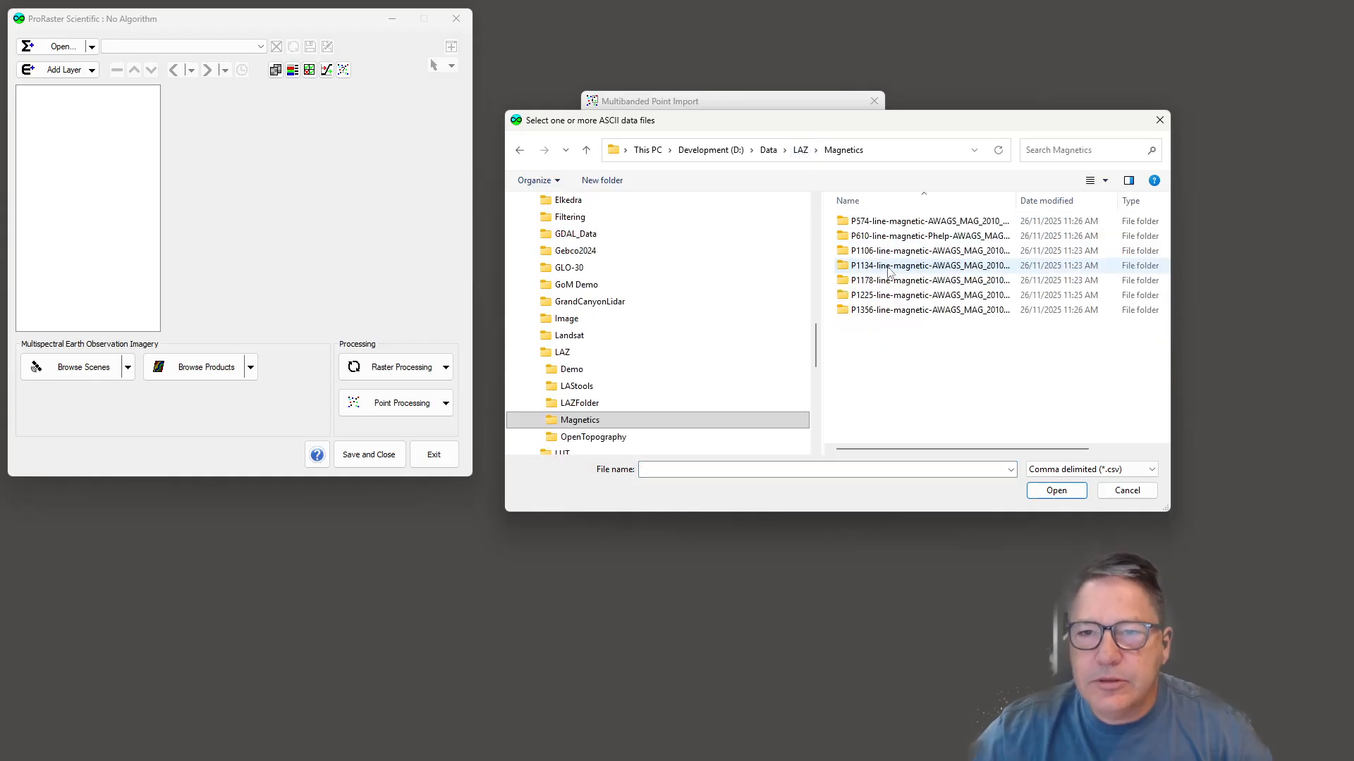
{"action": "double_click", "coordinate": [911, 224]}
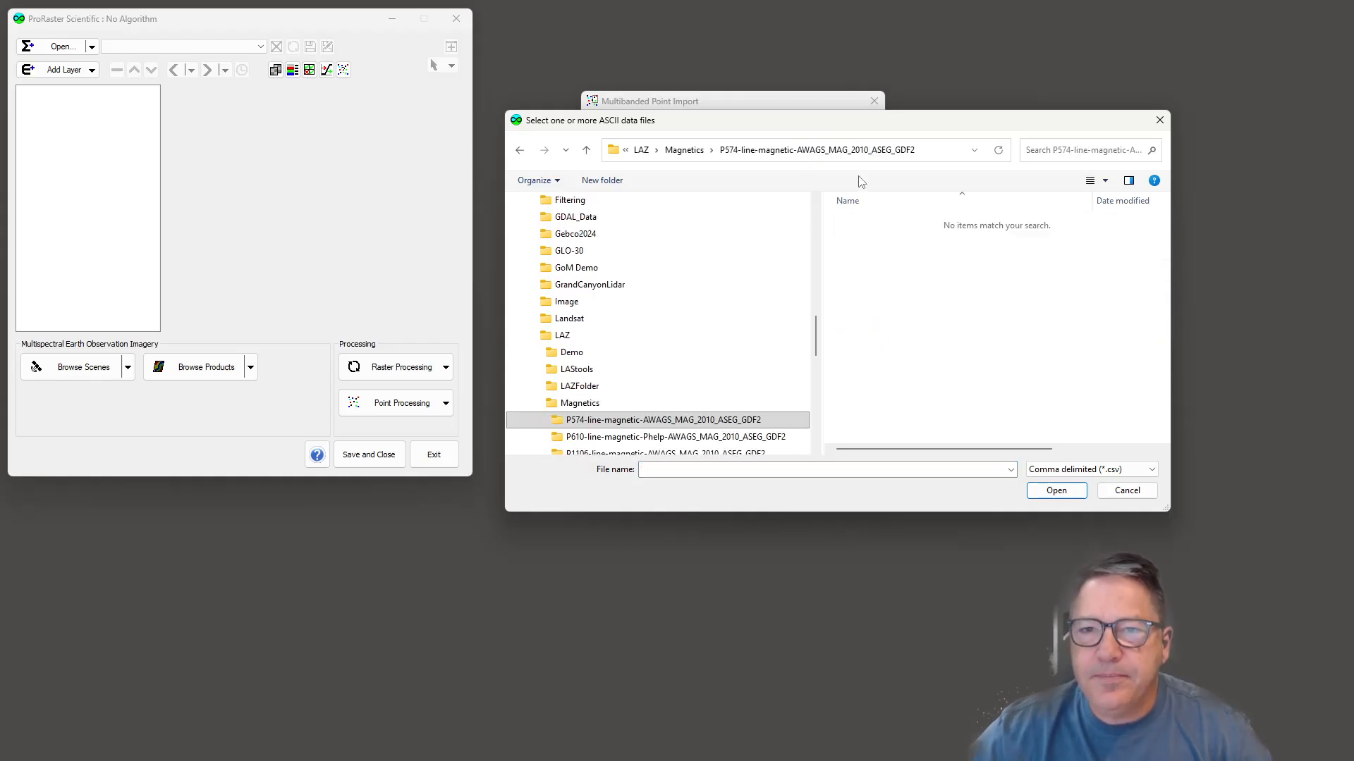
{"action": "left_click", "coordinate": [1085, 469]}
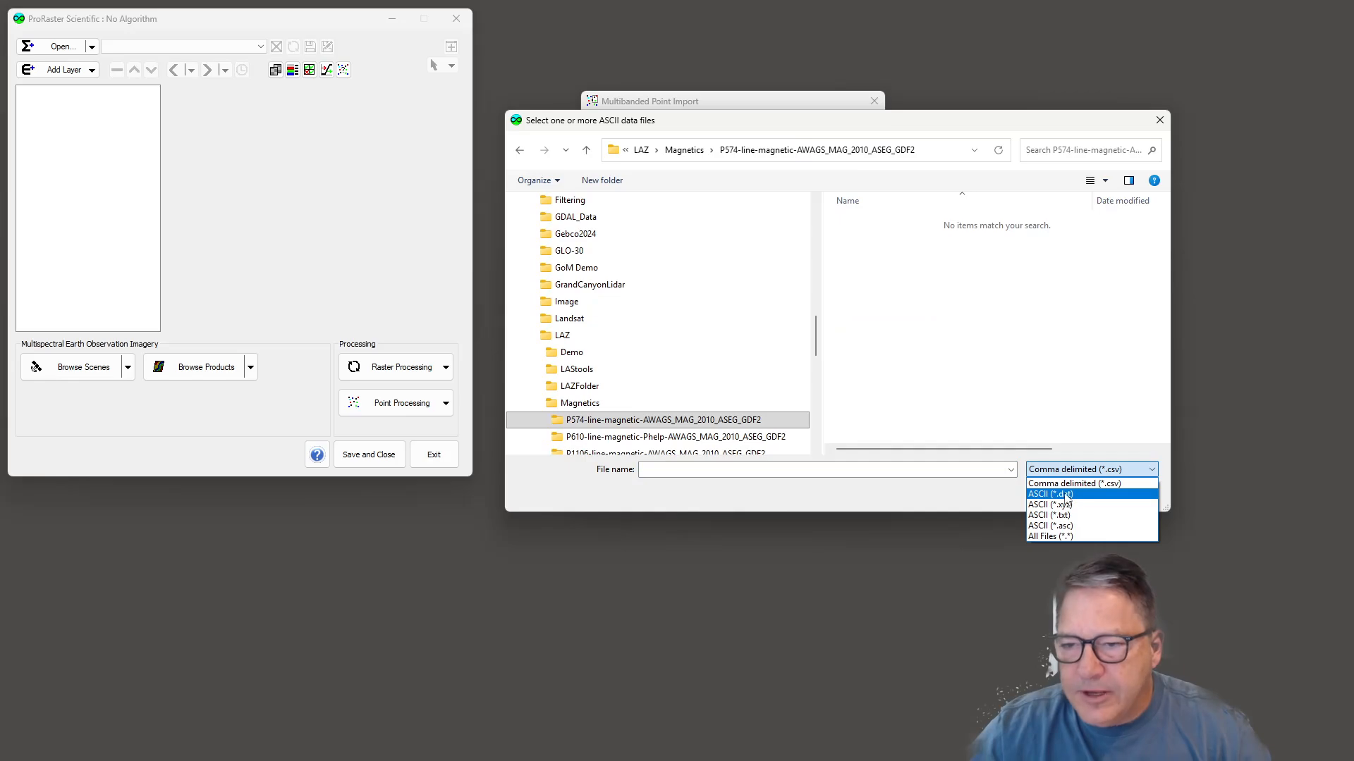
{"action": "left_click", "coordinate": [1066, 495]}
{"action": "left_click", "coordinate": [978, 223]}
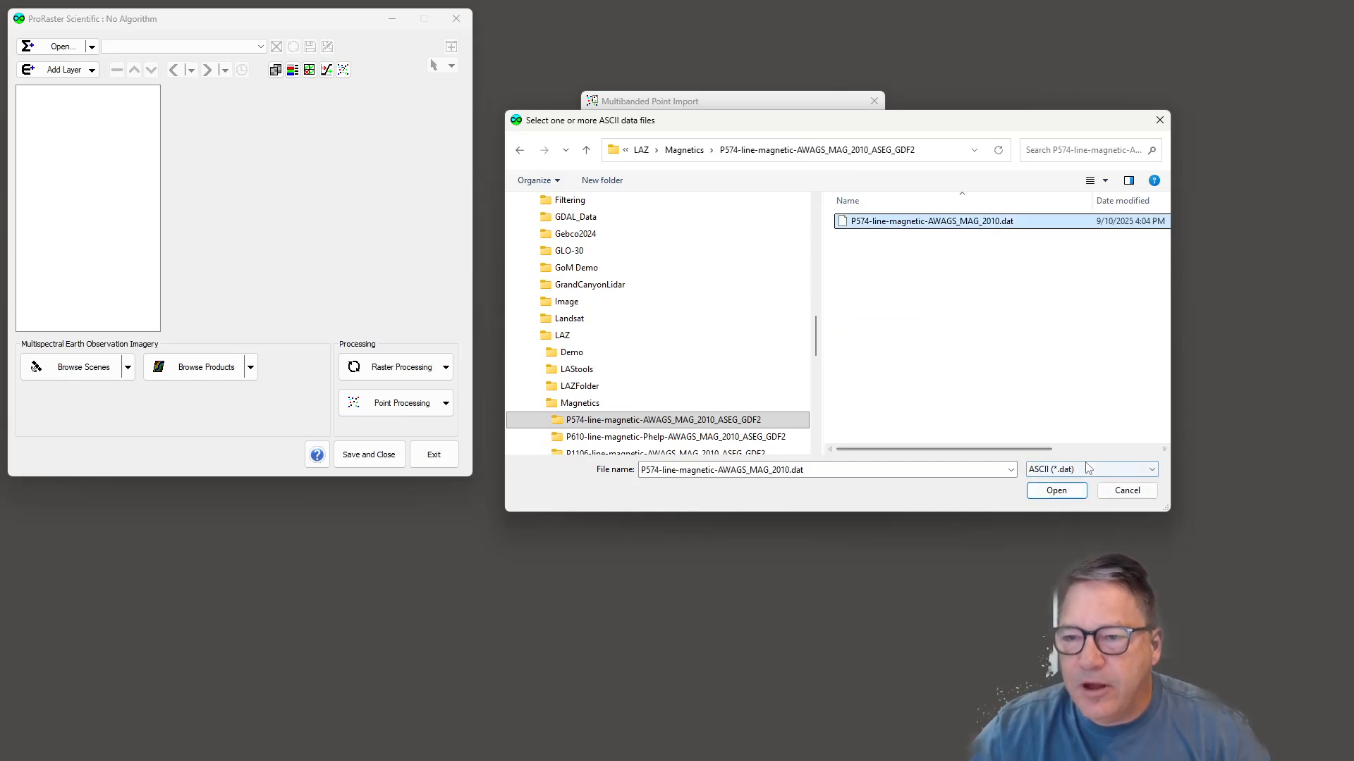
{"action": "left_click", "coordinate": [1056, 491]}
{"action": "left_click_drag", "start_coordinate": [734, 107], "coordinate": [651, 107]}
{"action": "left_click", "coordinate": [638, 181]}
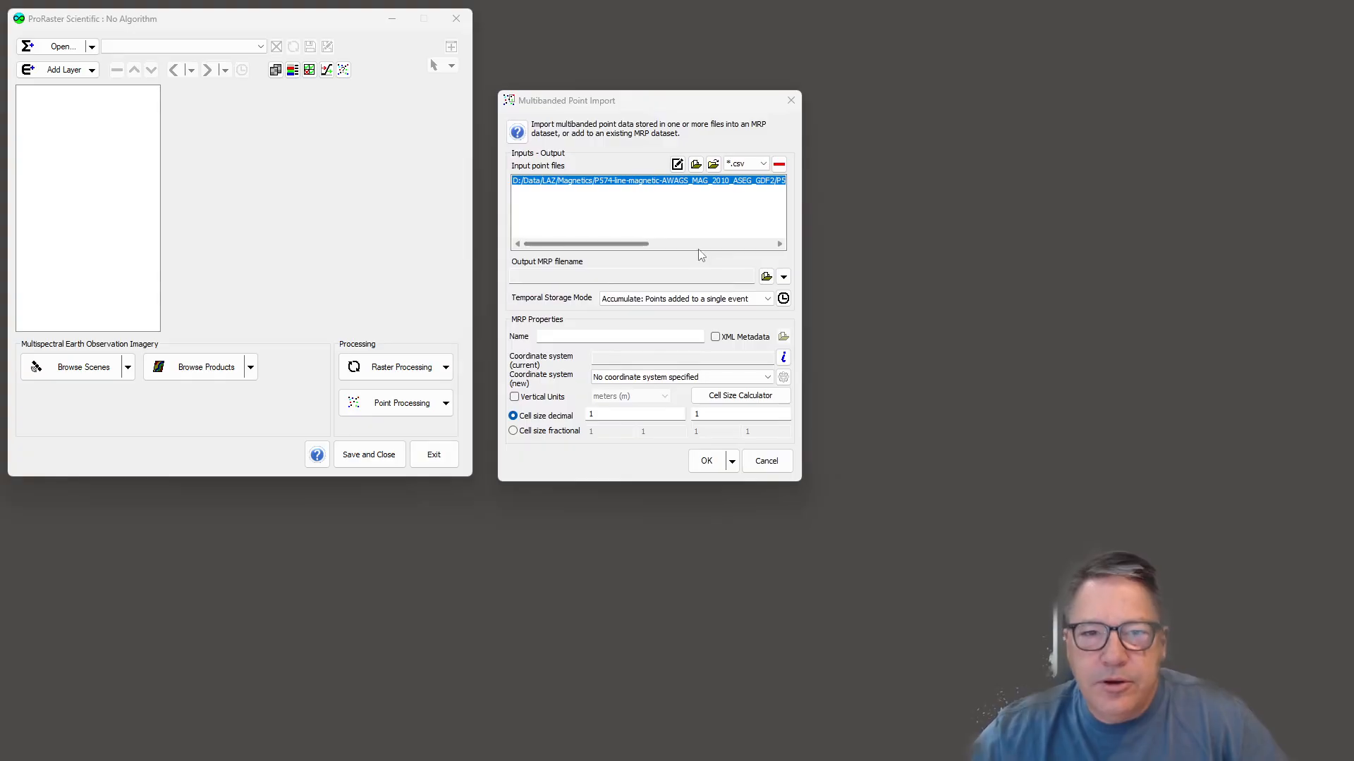
Set the output MRP file to MagDemo.mrp in the LAZ/Demo folder, replacing the existing file
{"action": "left_click", "coordinate": [766, 277]}
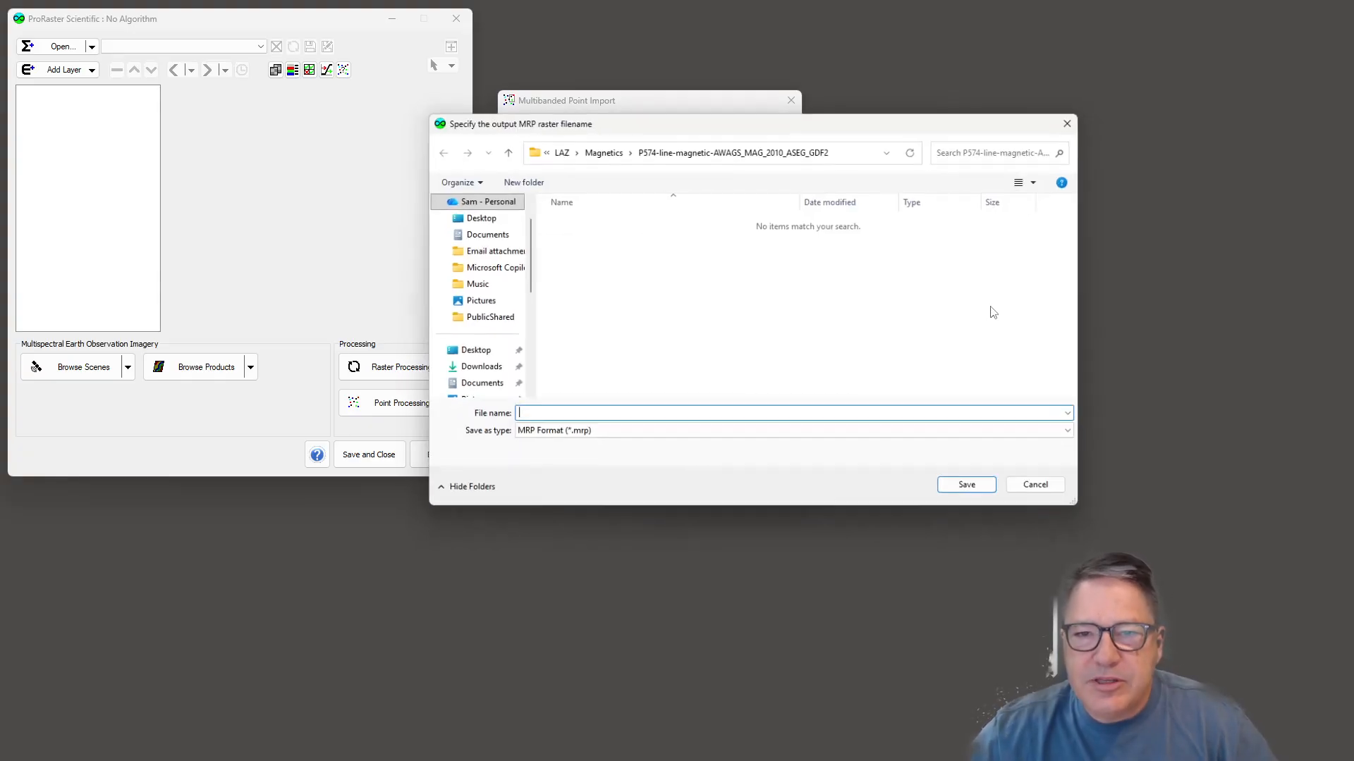
{"action": "left_click", "coordinate": [605, 146]}
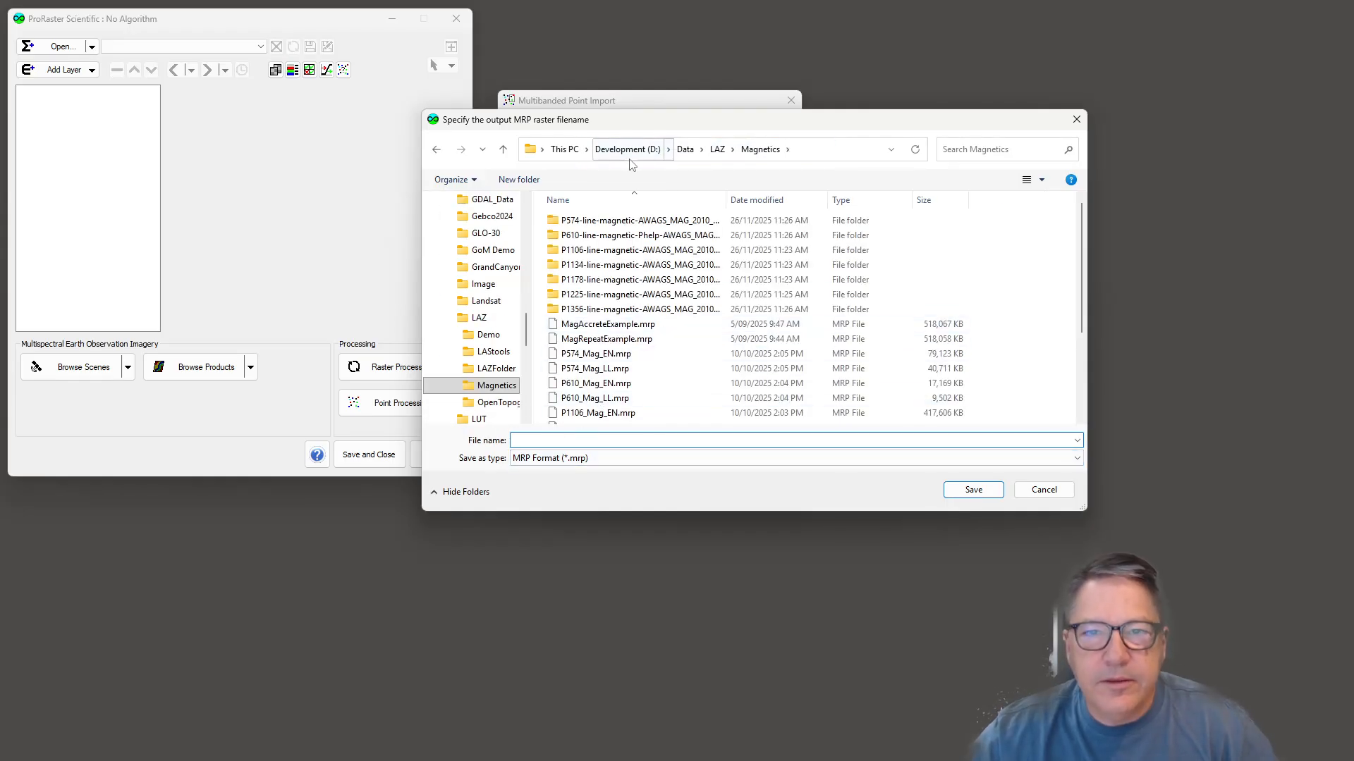
{"action": "left_click", "coordinate": [715, 151]}
{"action": "double_click", "coordinate": [591, 220]}
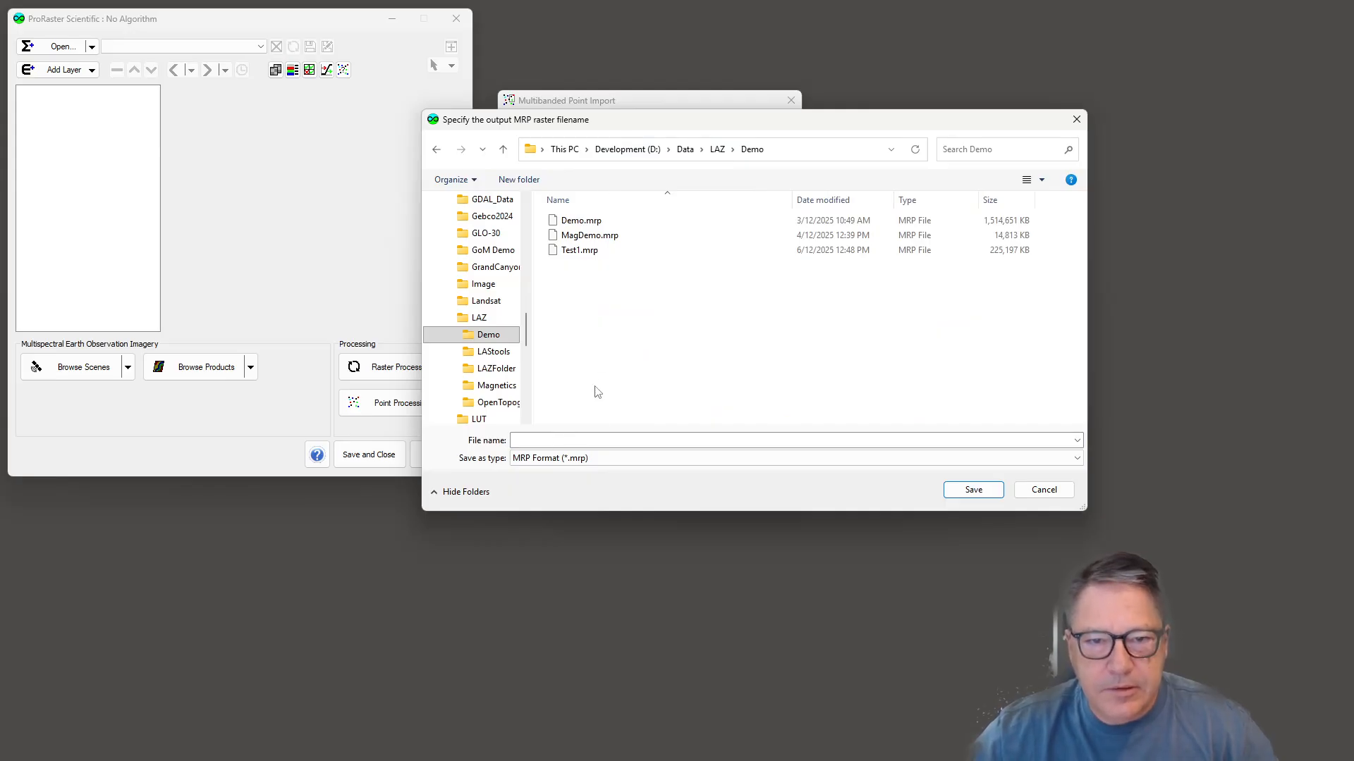
{"action": "double_click", "coordinate": [619, 235]}
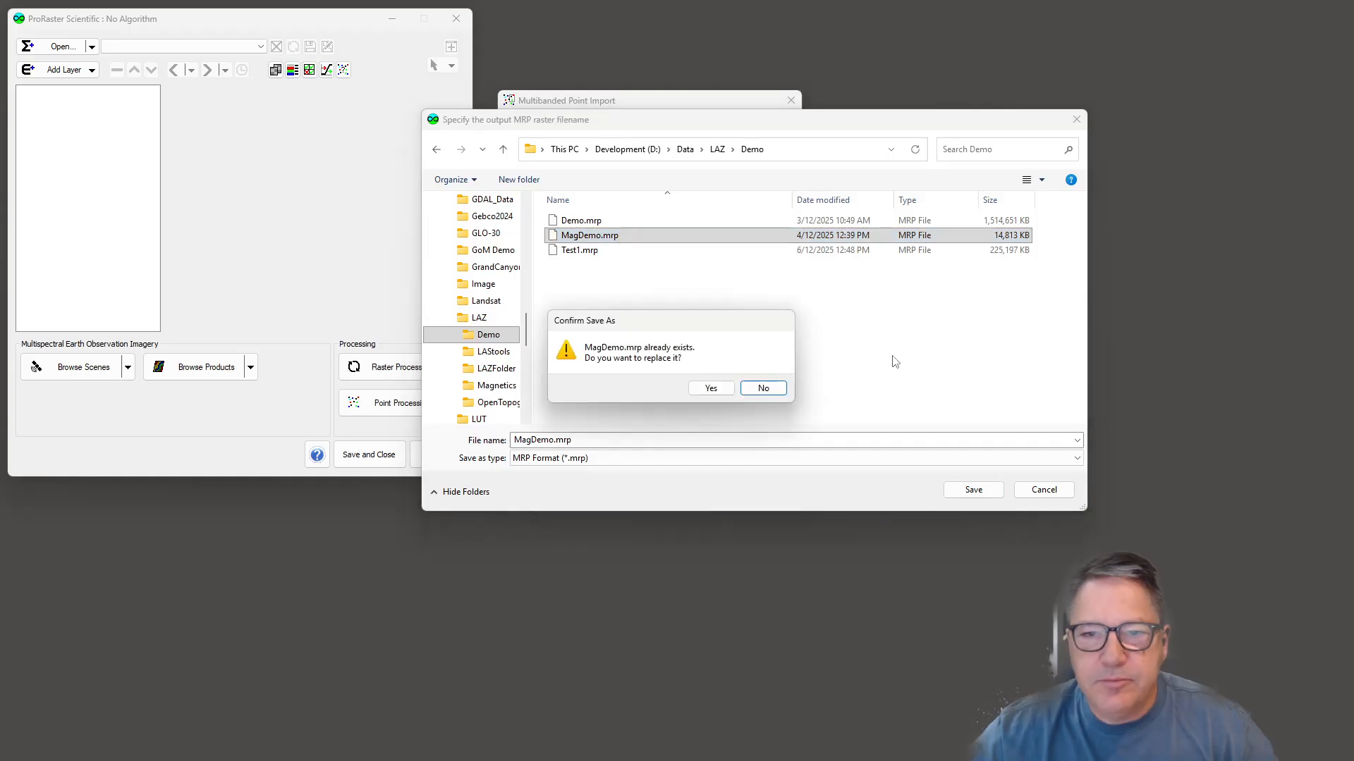
{"action": "left_click", "coordinate": [710, 389]}
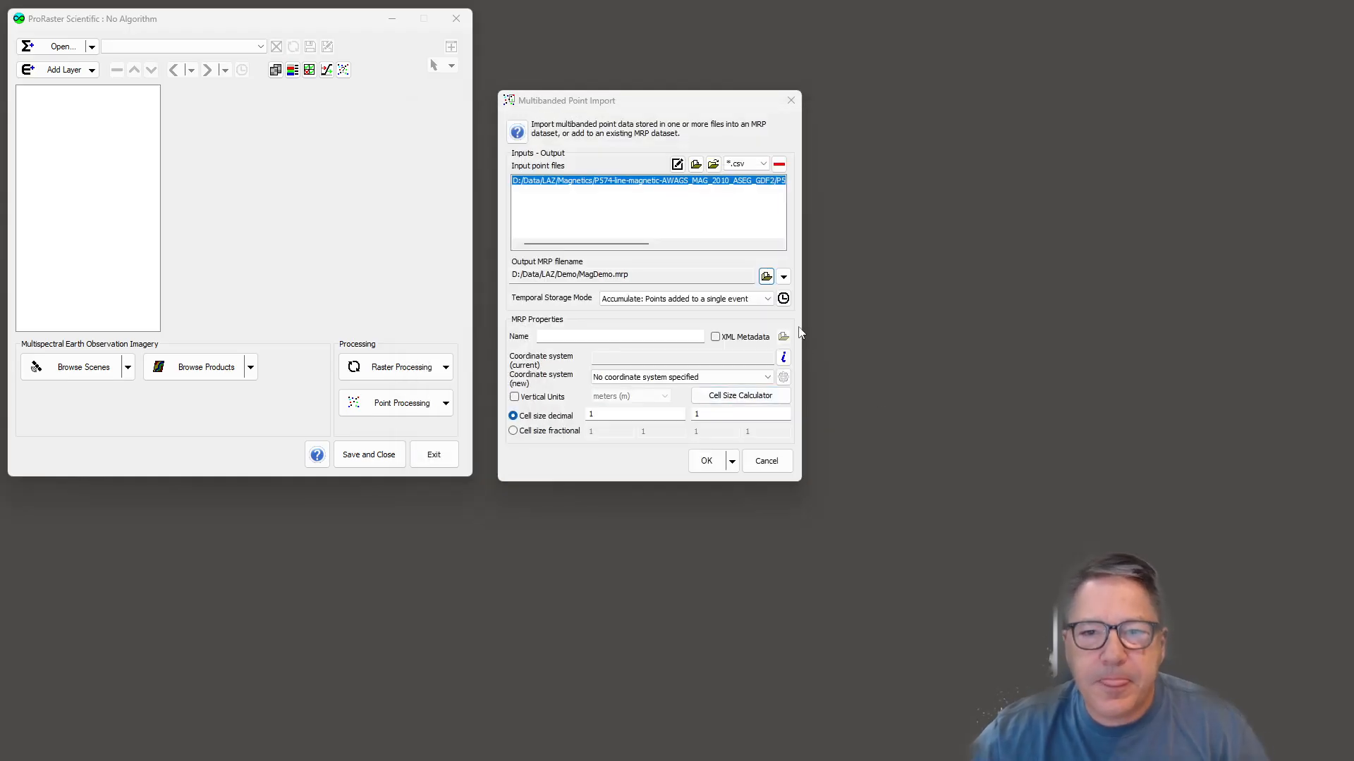
Keep the Accumulate temporal storage mode and set the event's GMT date to 15 April 2019 with time 0
{"action": "left_click", "coordinate": [689, 303]}
{"action": "left_click", "coordinate": [689, 304]}
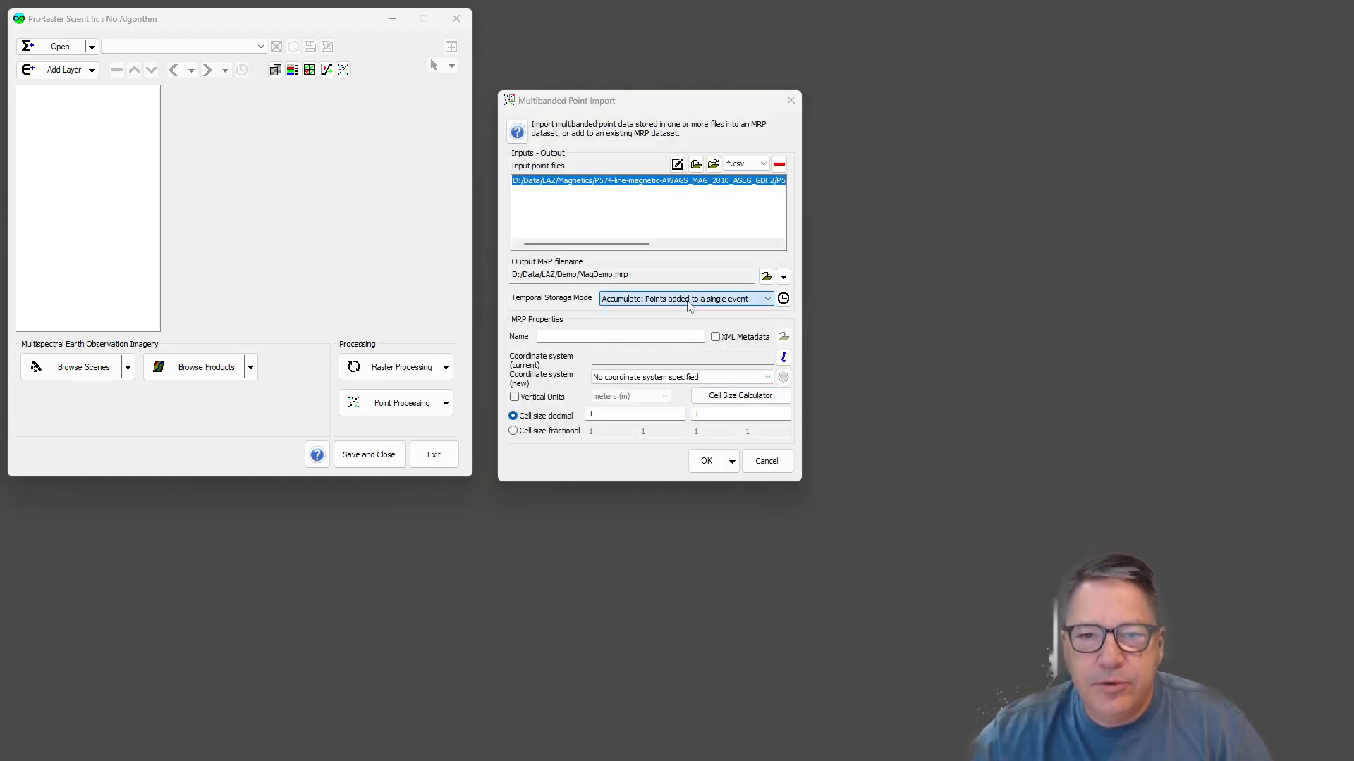
{"action": "left_click", "coordinate": [782, 298]}
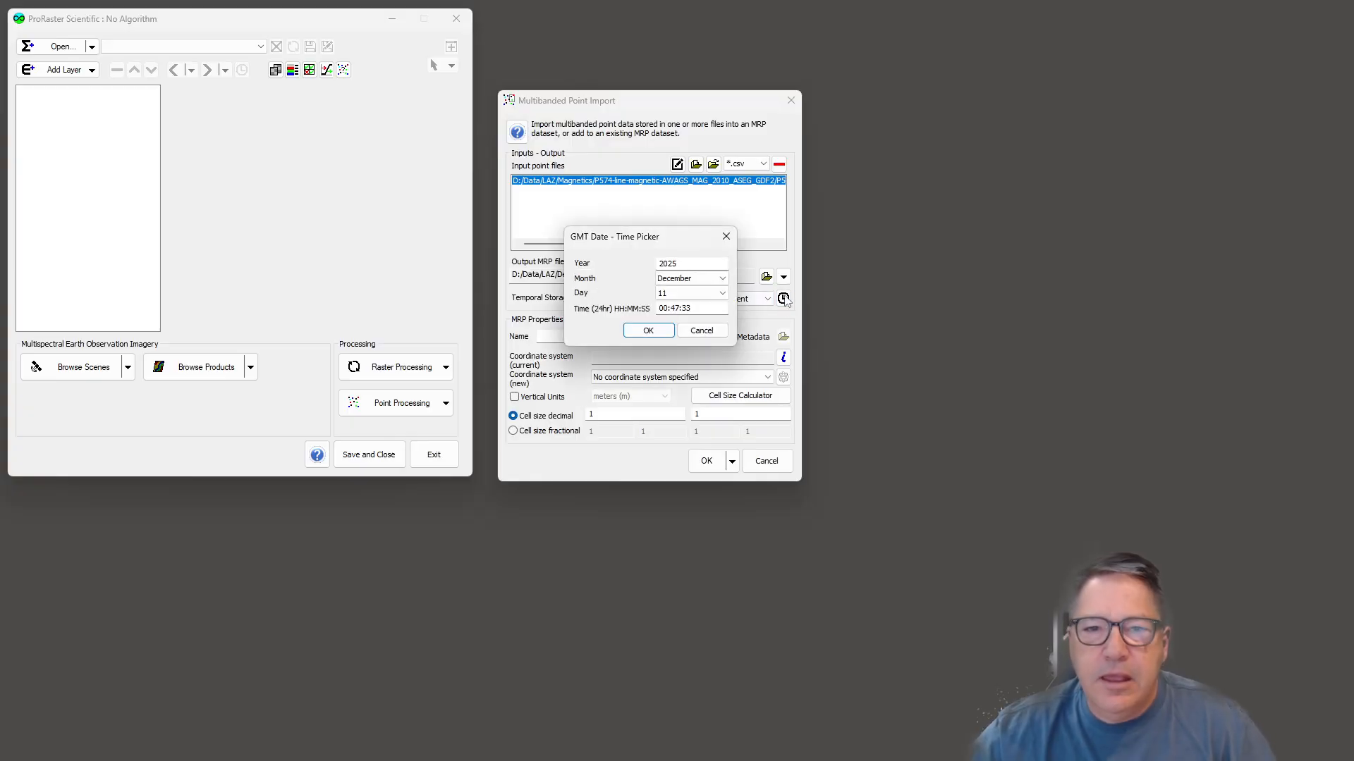
{"action": "double_click", "coordinate": [671, 261]}
{"action": "type", "text": "2"}
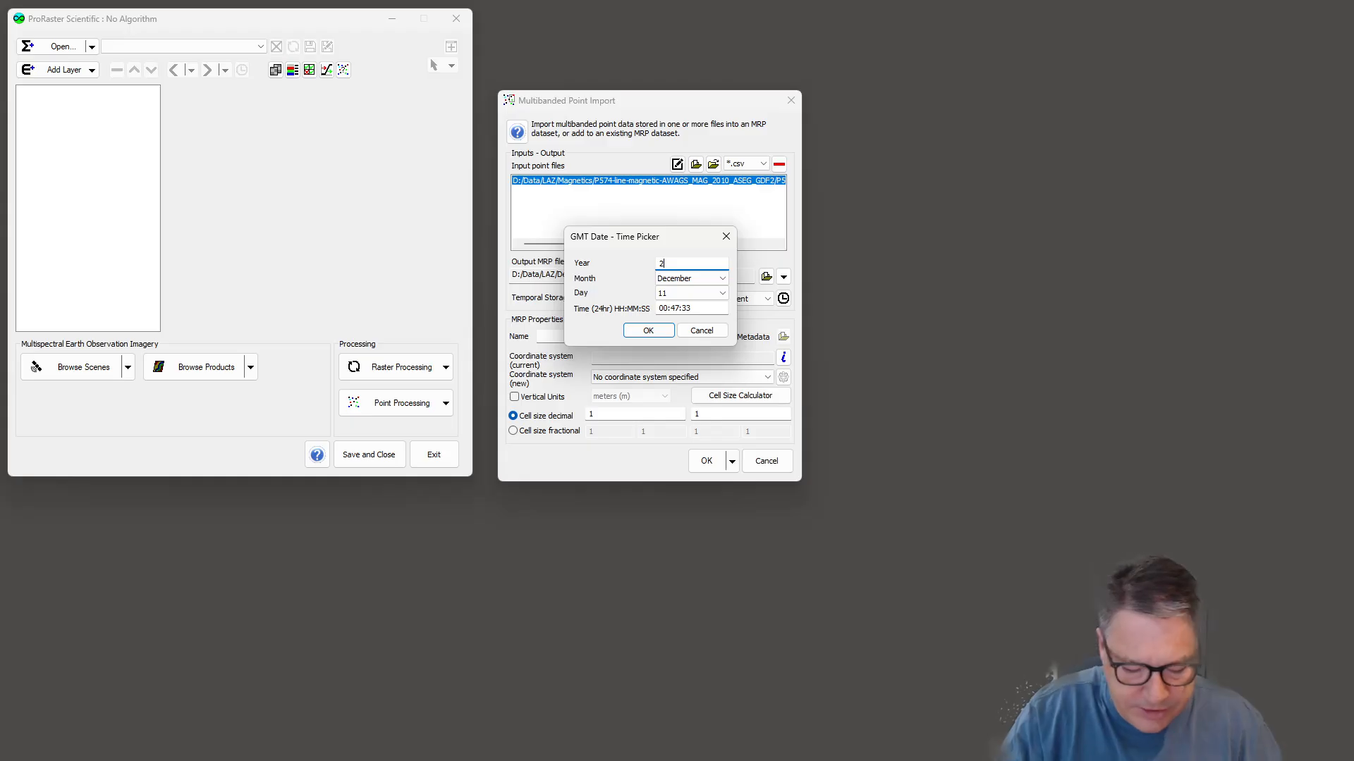
{"action": "type", "text": "019"}
{"action": "key", "text": "Tab"}
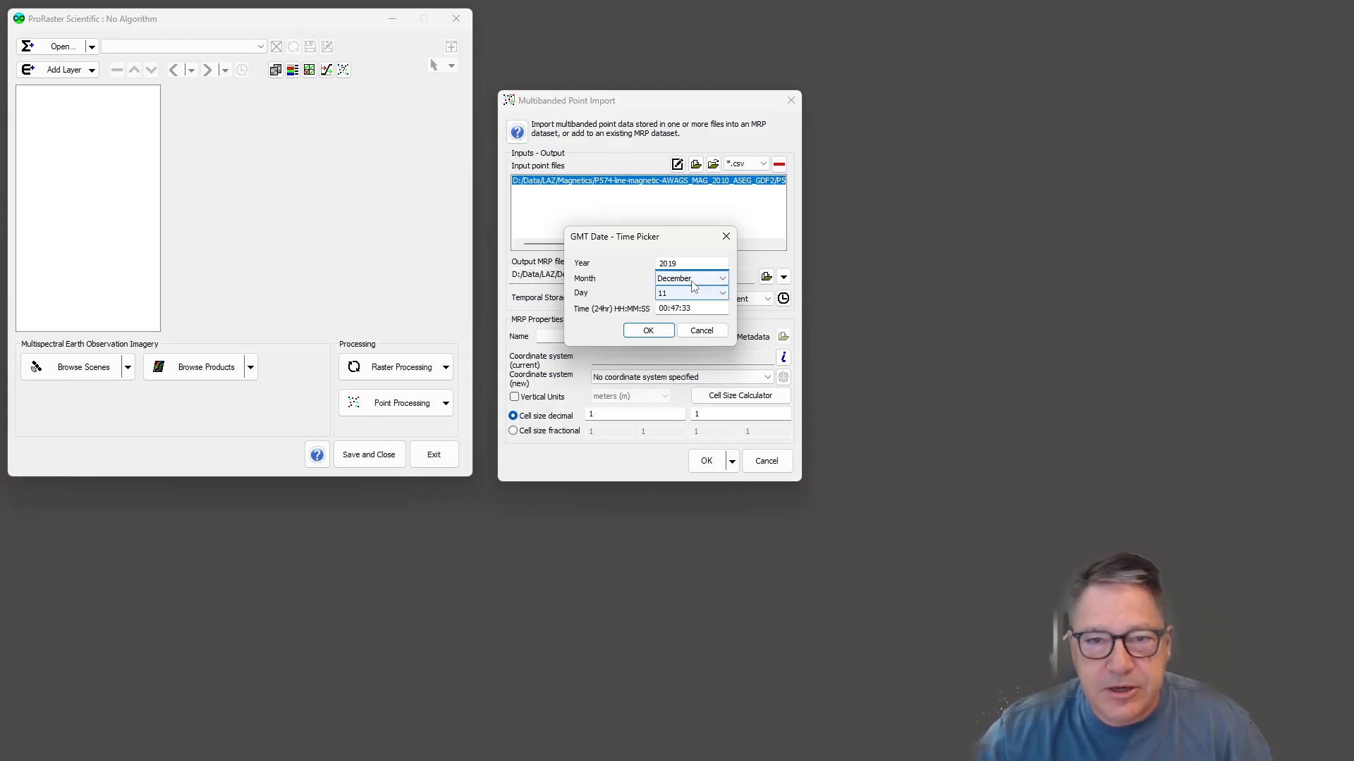
{"action": "left_click", "coordinate": [693, 282]}
{"action": "left_click", "coordinate": [705, 319]}
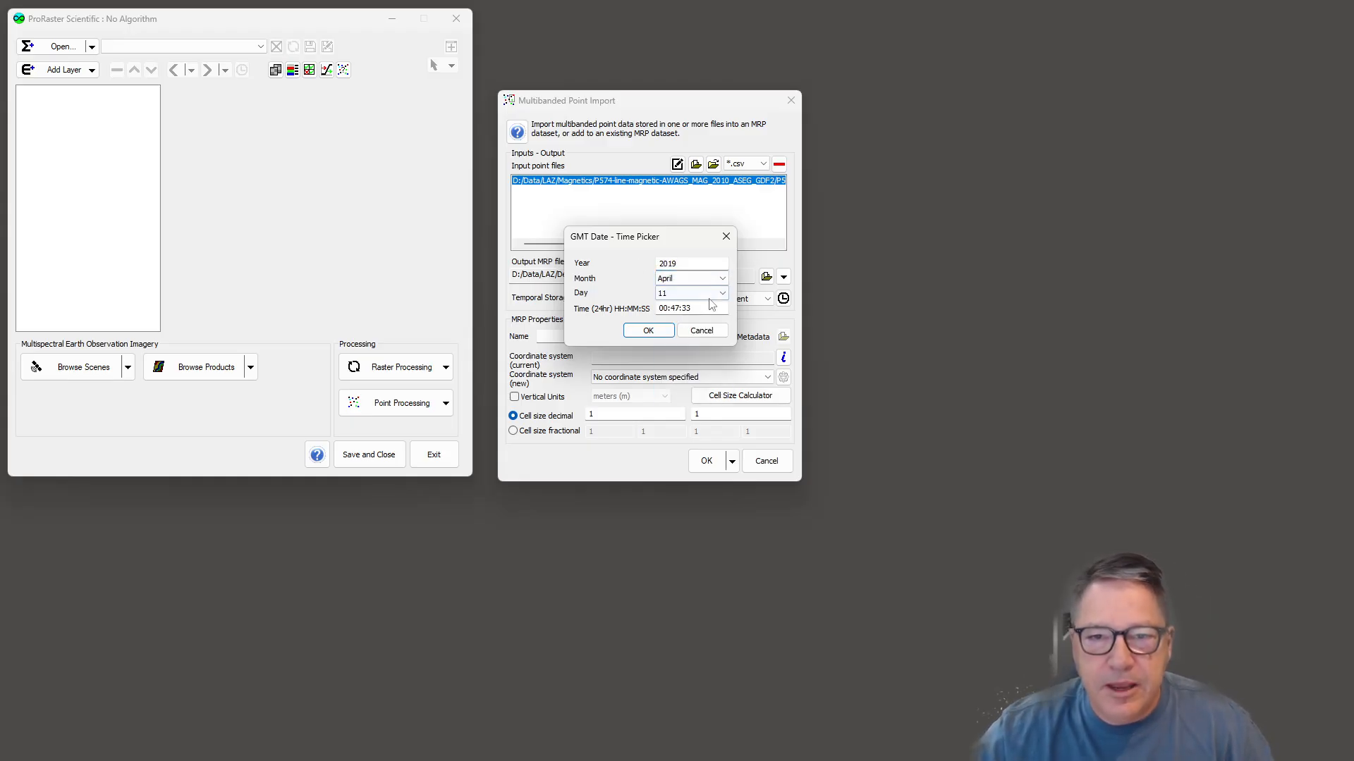
{"action": "left_click", "coordinate": [712, 294]}
{"action": "left_click", "coordinate": [687, 430]}
{"action": "left_click", "coordinate": [696, 308]}
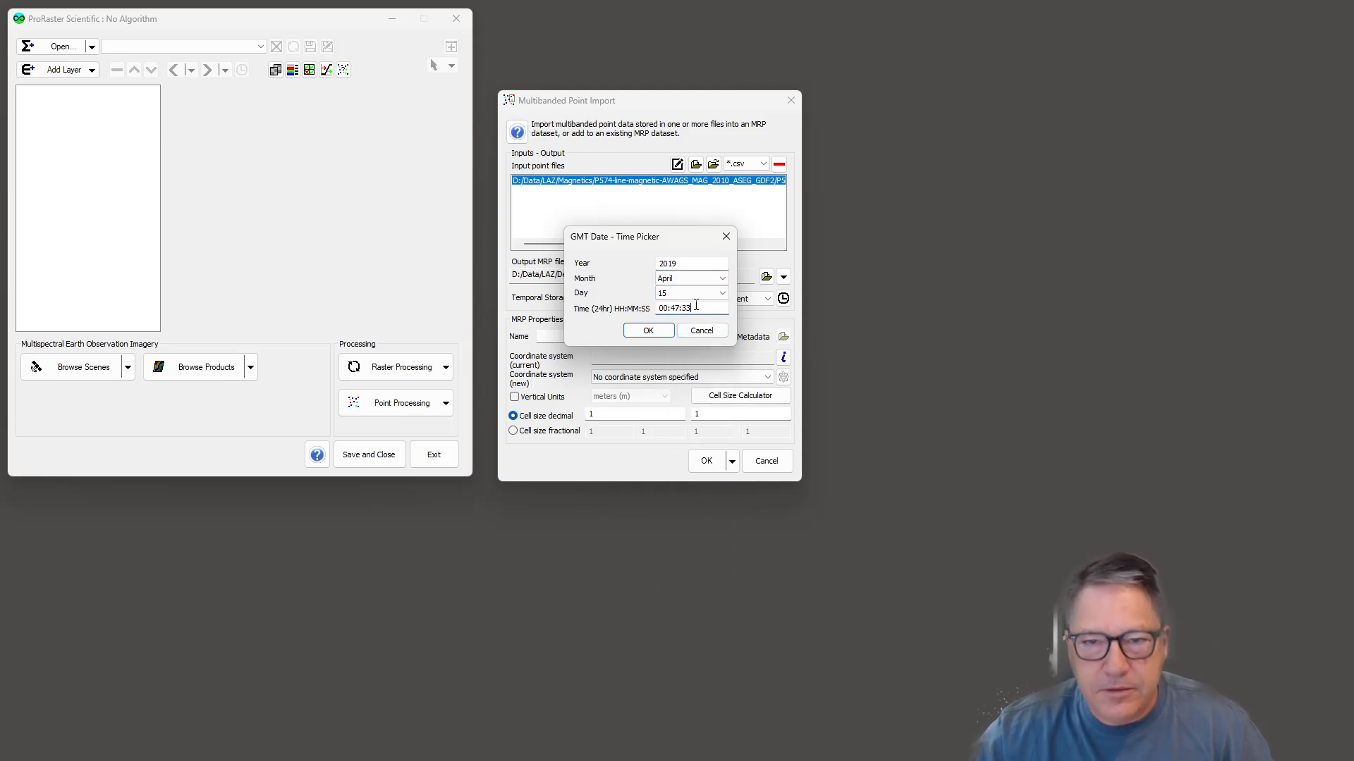
{"action": "left_click_drag", "start_coordinate": [696, 306], "coordinate": [555, 272]}
{"action": "type", "text": "0"}
{"action": "left_click", "coordinate": [647, 332]}
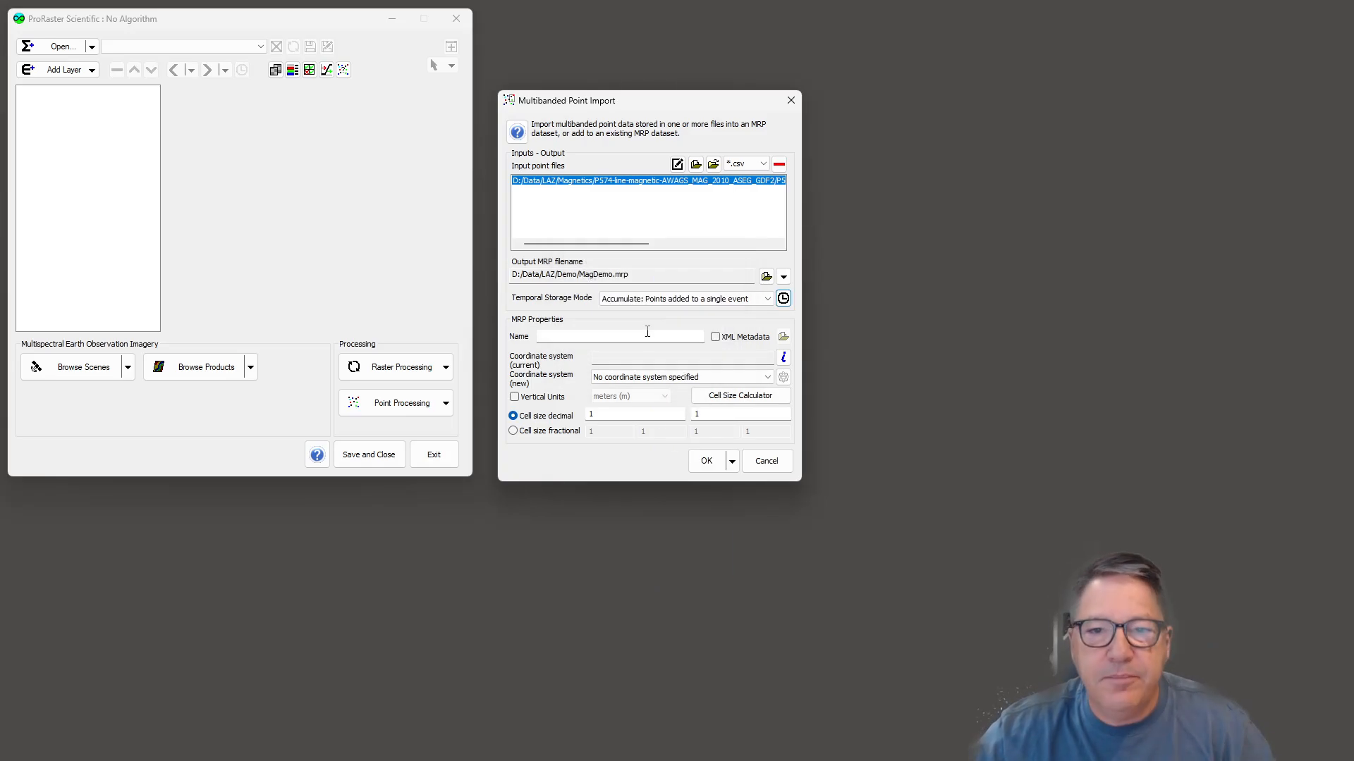
Name the point dataset "P574 TMI SUrvey" in the MRP properties
{"action": "left_click", "coordinate": [588, 332]}
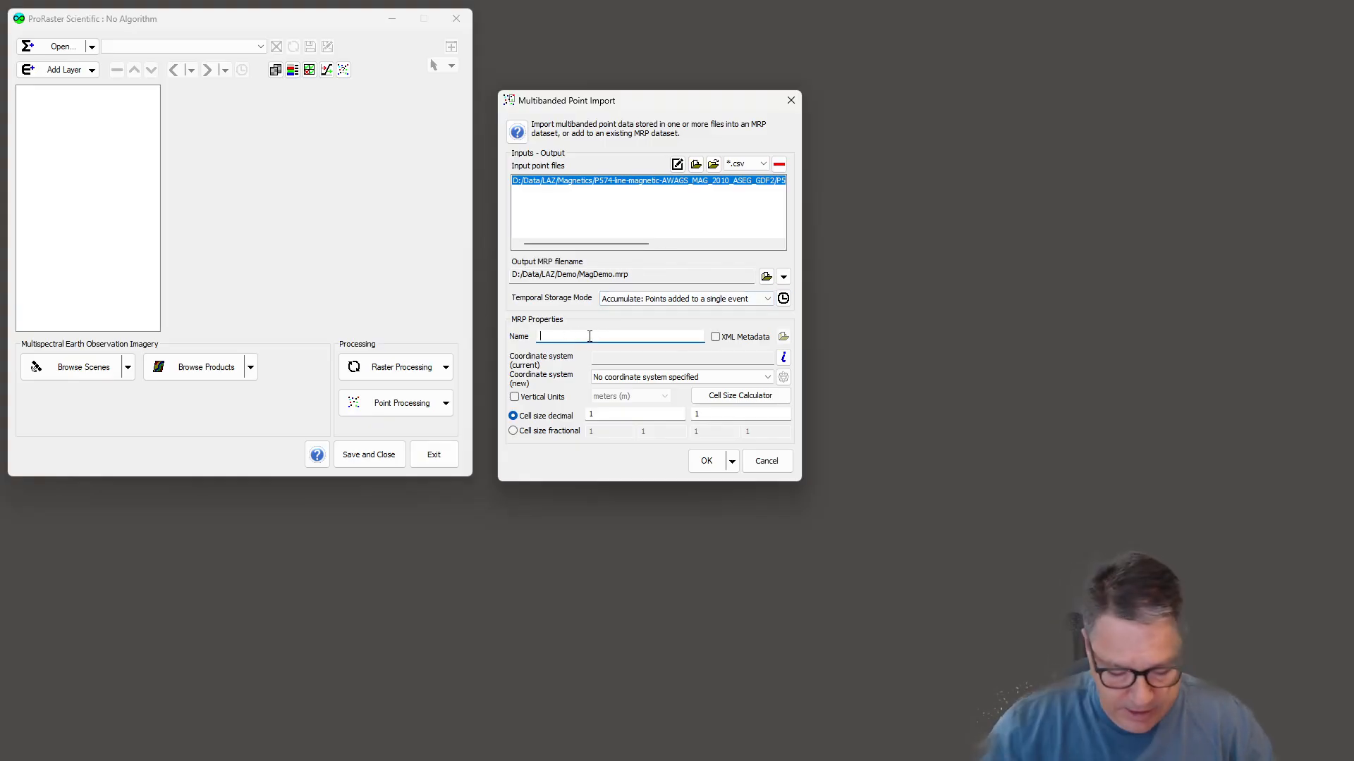
{"action": "type", "text": "P574"}
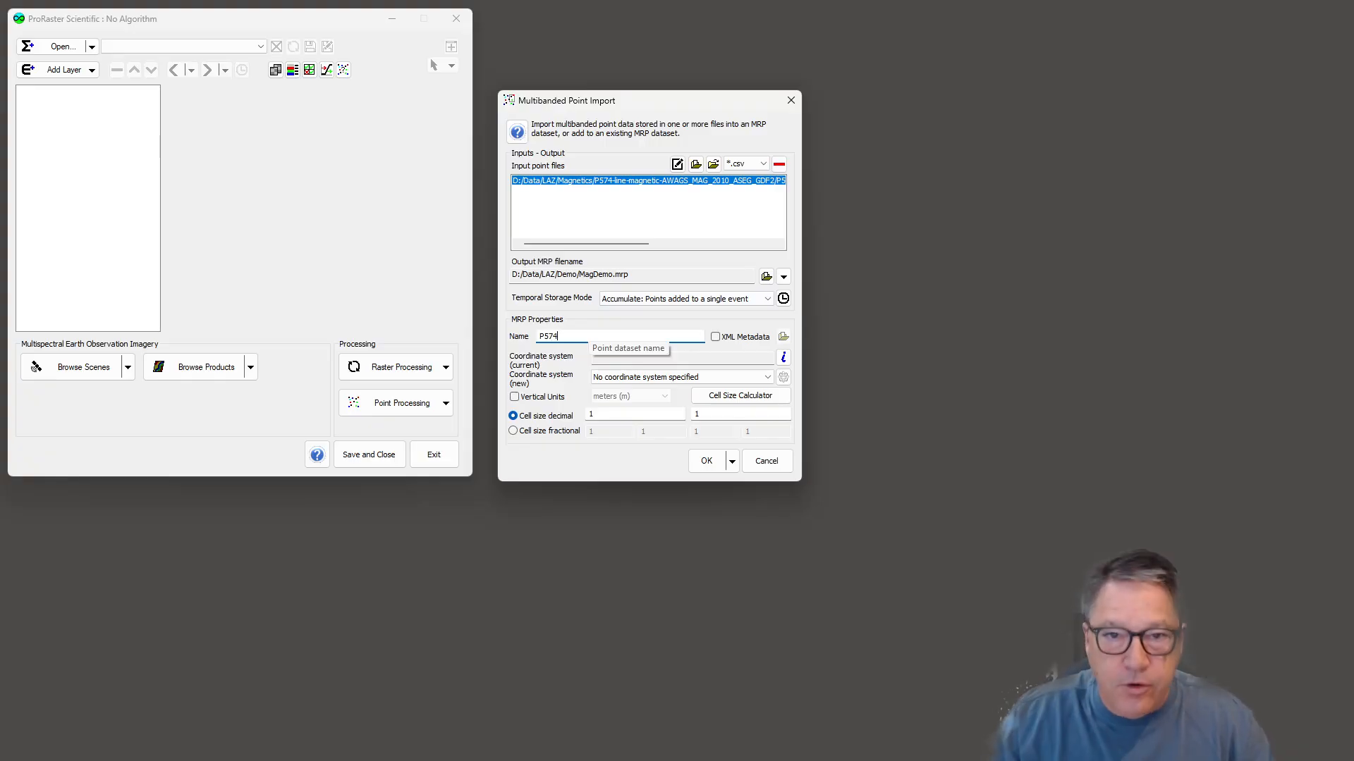
{"action": "type", "text": " T"}
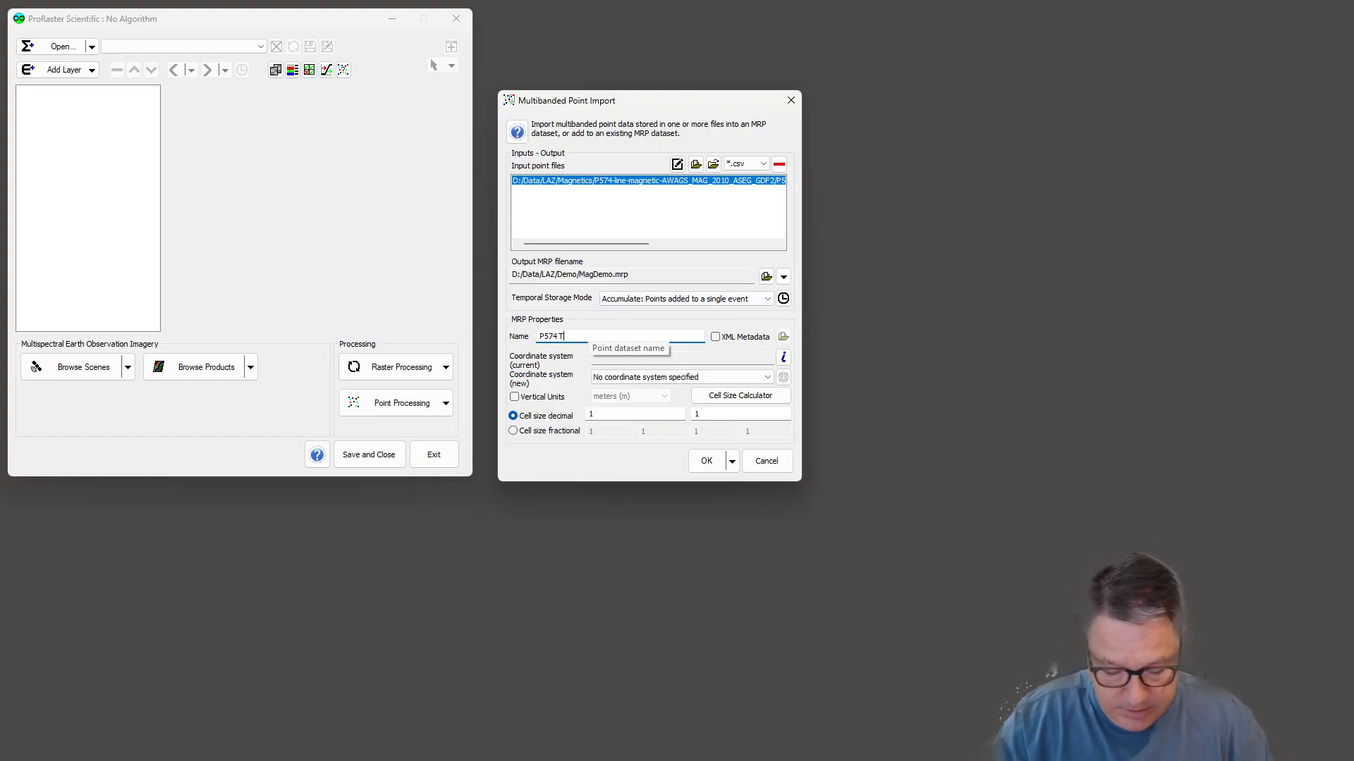
{"action": "type", "text": "MI SUrvey"}
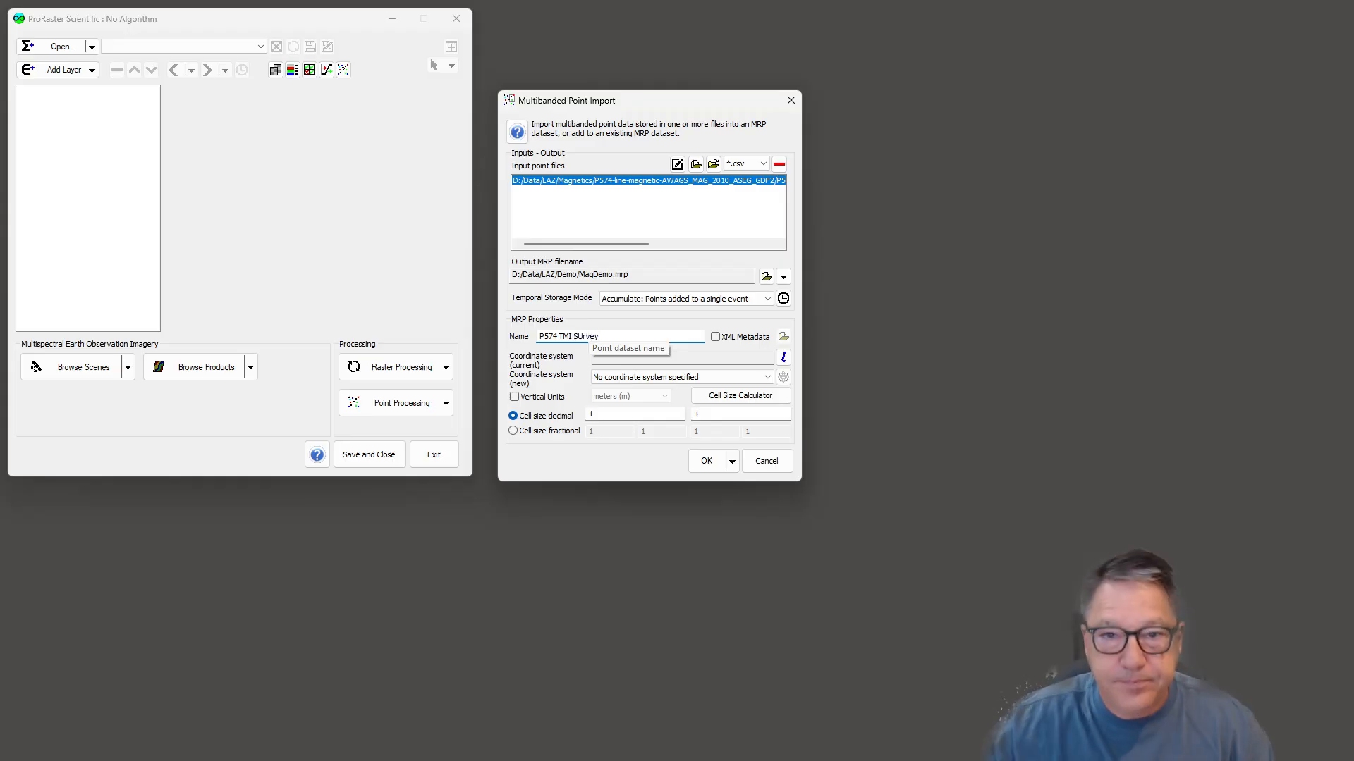
Enable XML metadata and attach P574-line-magnetic-AWAGS_MAG_2010.dfn from the P574 folder under LAZ/Magnetics as the metadata file
{"action": "left_click", "coordinate": [716, 337]}
{"action": "left_click", "coordinate": [783, 337]}
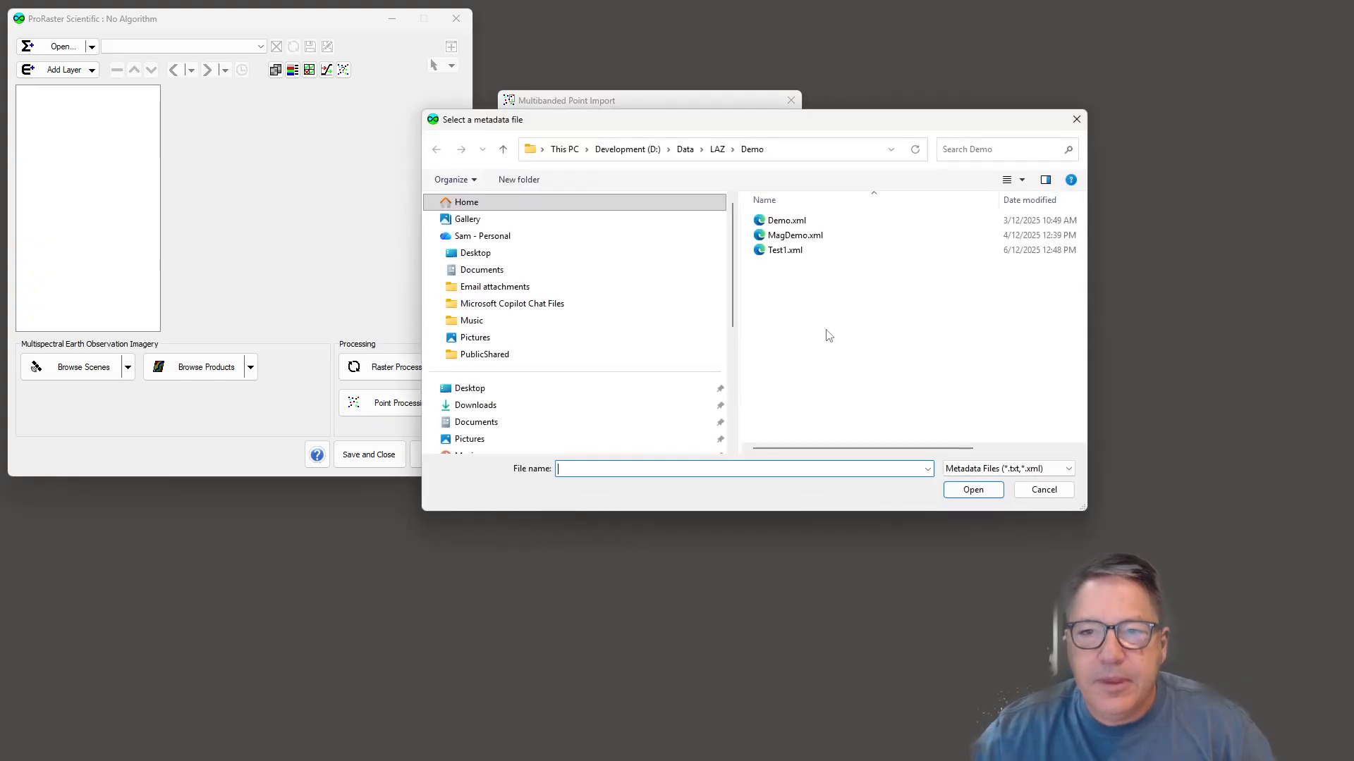
{"action": "left_click", "coordinate": [717, 150]}
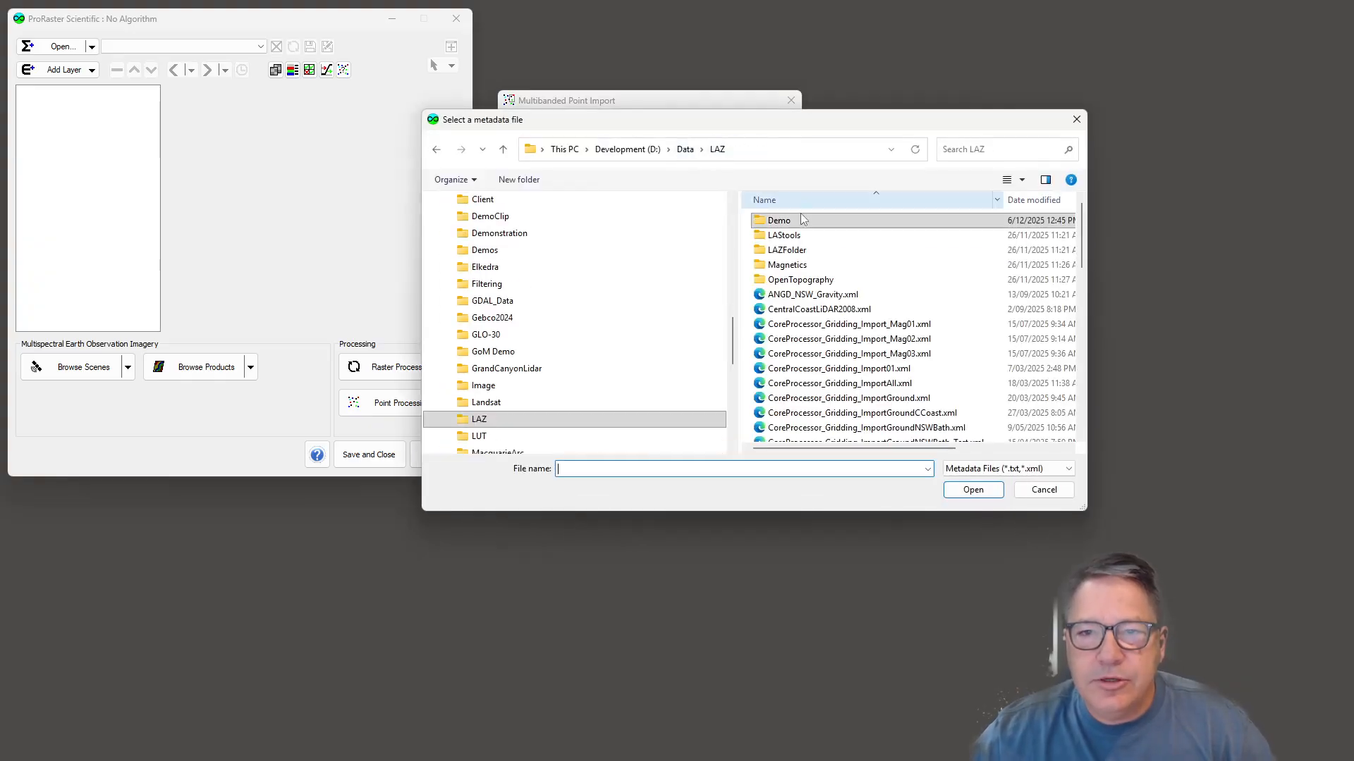
{"action": "double_click", "coordinate": [797, 265]}
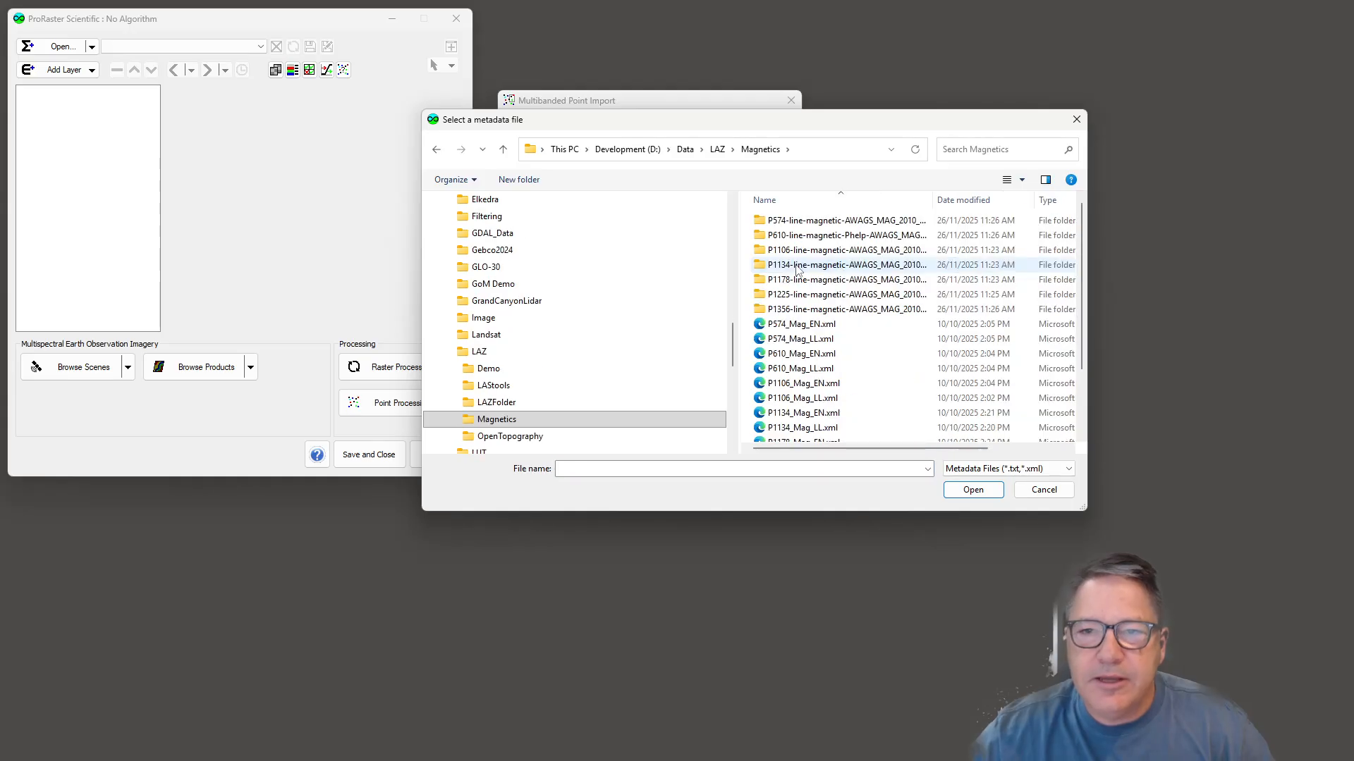
{"action": "double_click", "coordinate": [839, 221]}
{"action": "left_click", "coordinate": [985, 468]}
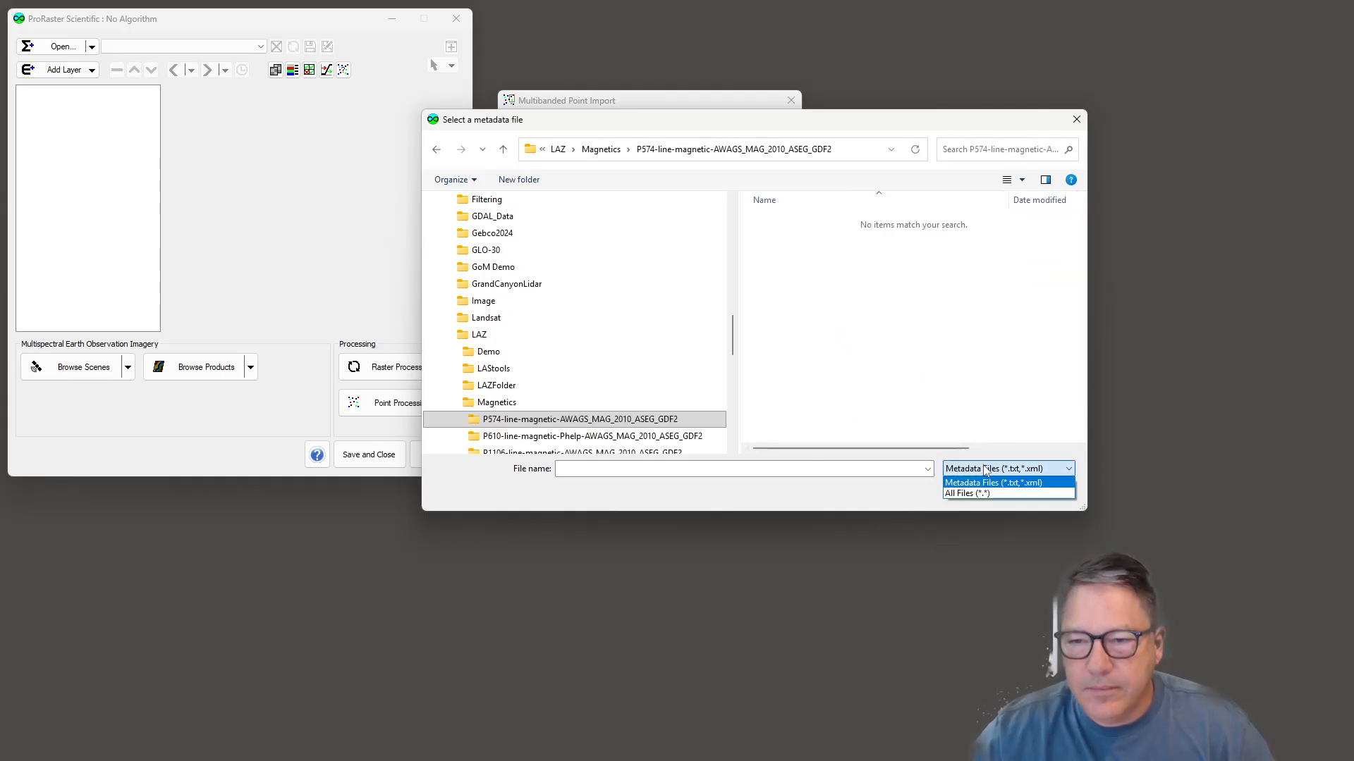
{"action": "left_click", "coordinate": [976, 498]}
{"action": "left_click", "coordinate": [899, 259]}
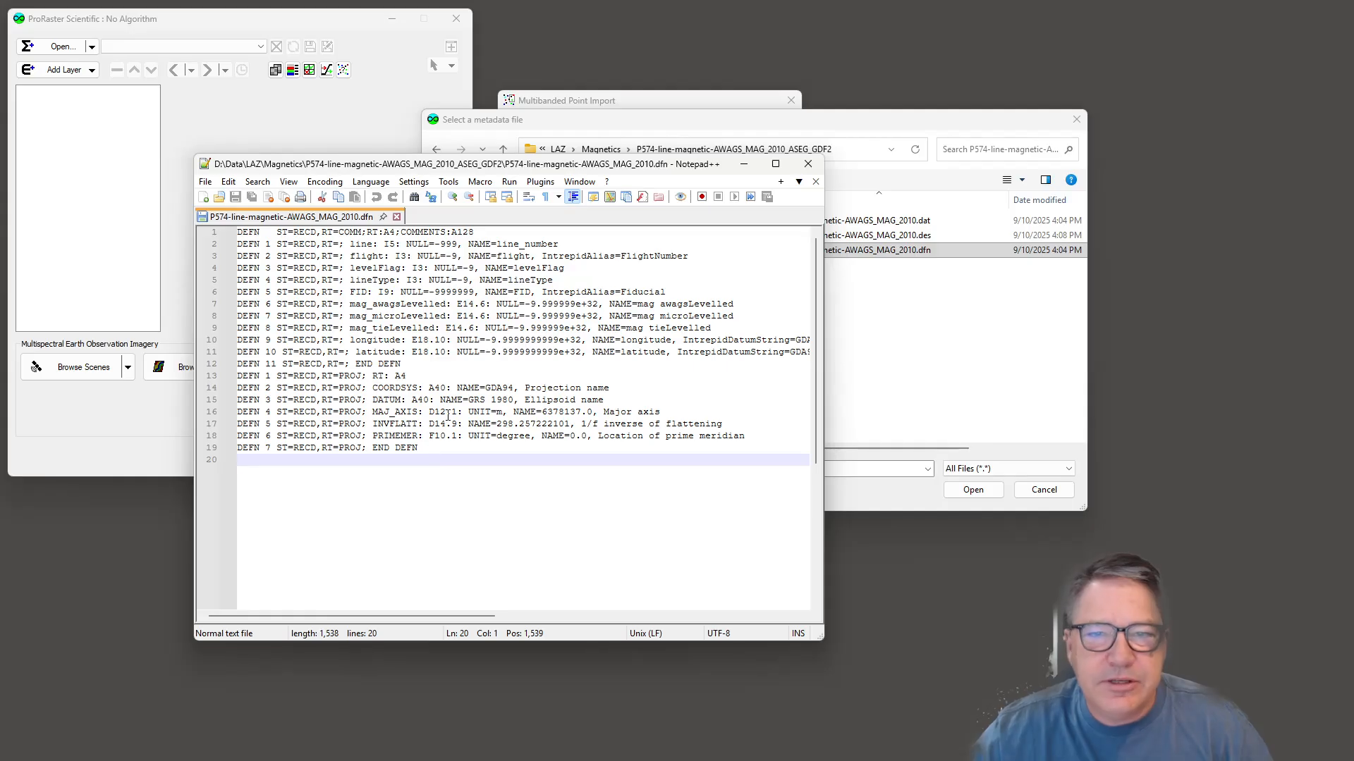
{"action": "left_click_drag", "start_coordinate": [674, 169], "coordinate": [1353, 281]}
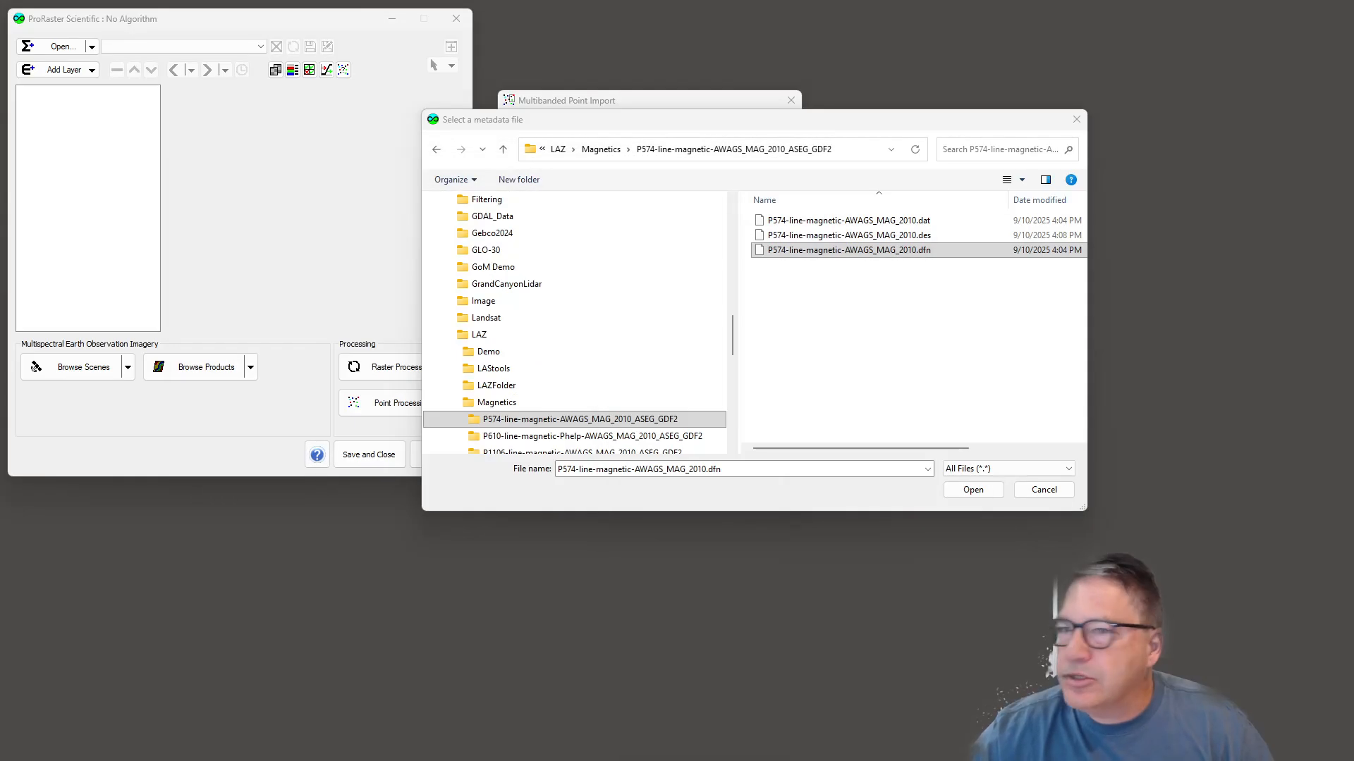
{"action": "left_click", "coordinate": [975, 489]}
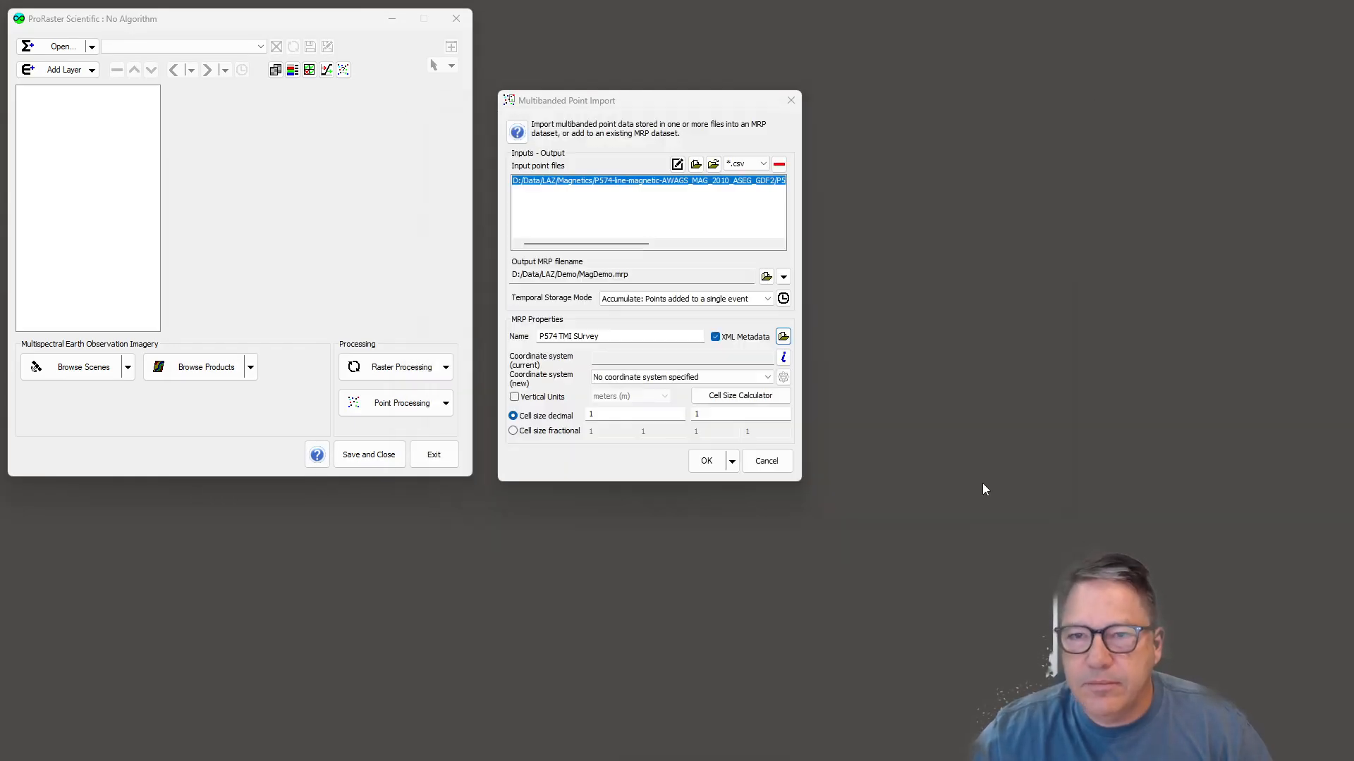
Assign the new coordinate system MGA2020 Zone 50 (EPSG:7850) and enable vertical units in meters
{"action": "left_click", "coordinate": [730, 381]}
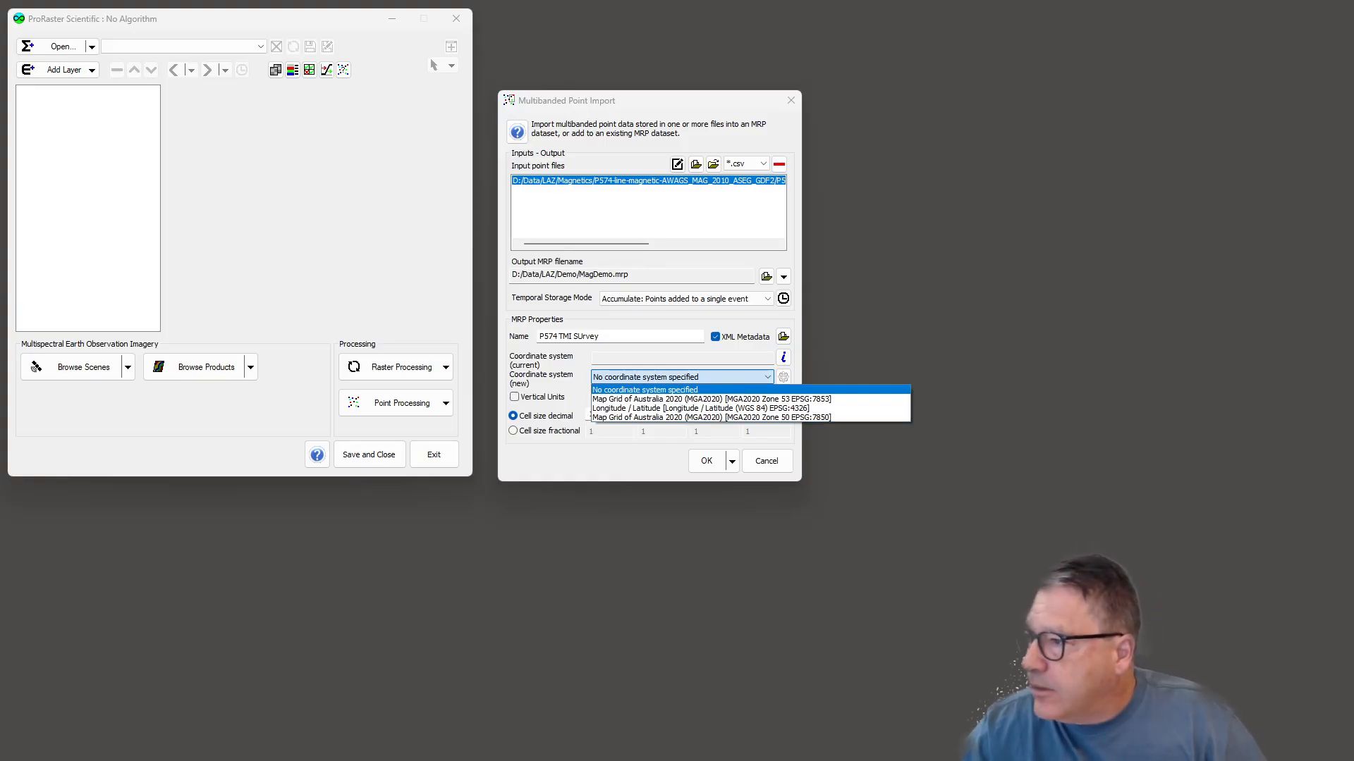
{"action": "key", "text": "Escape"}
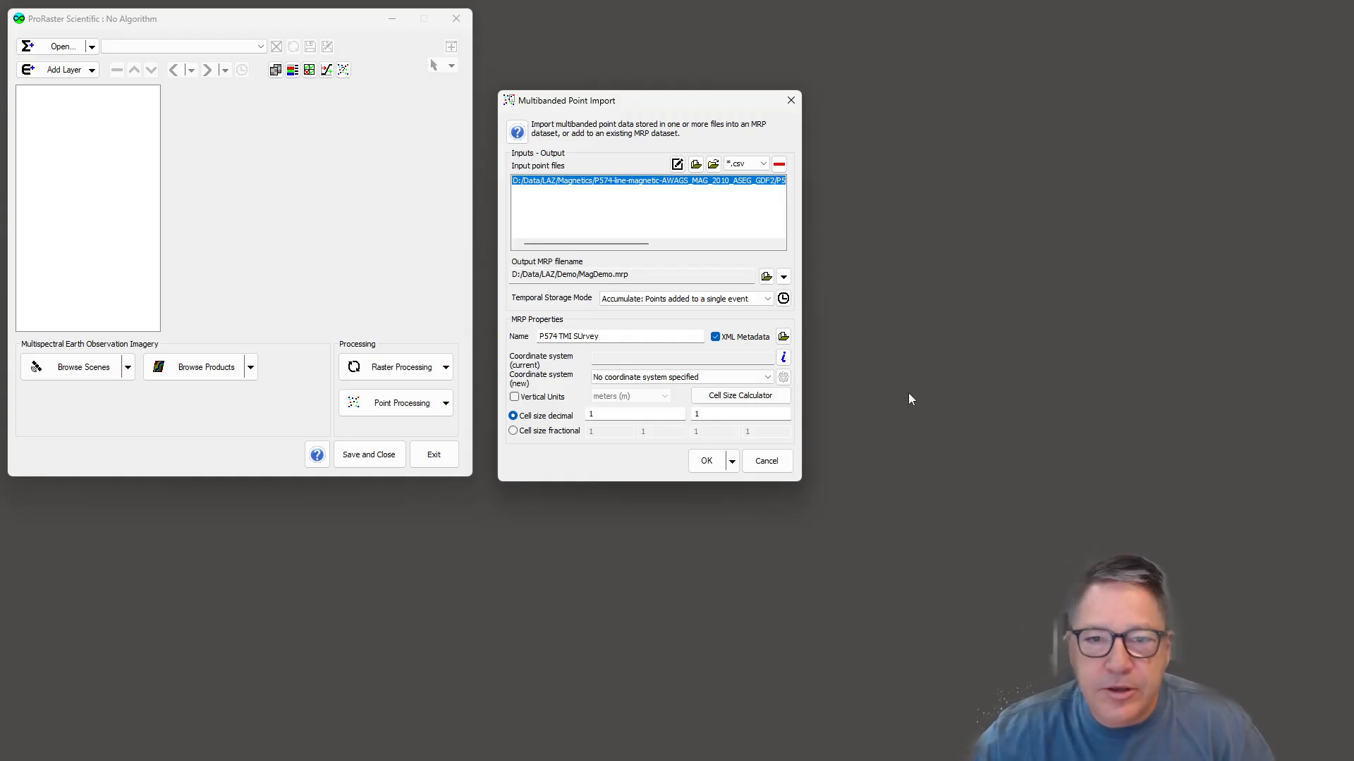
{"action": "left_click", "coordinate": [726, 379]}
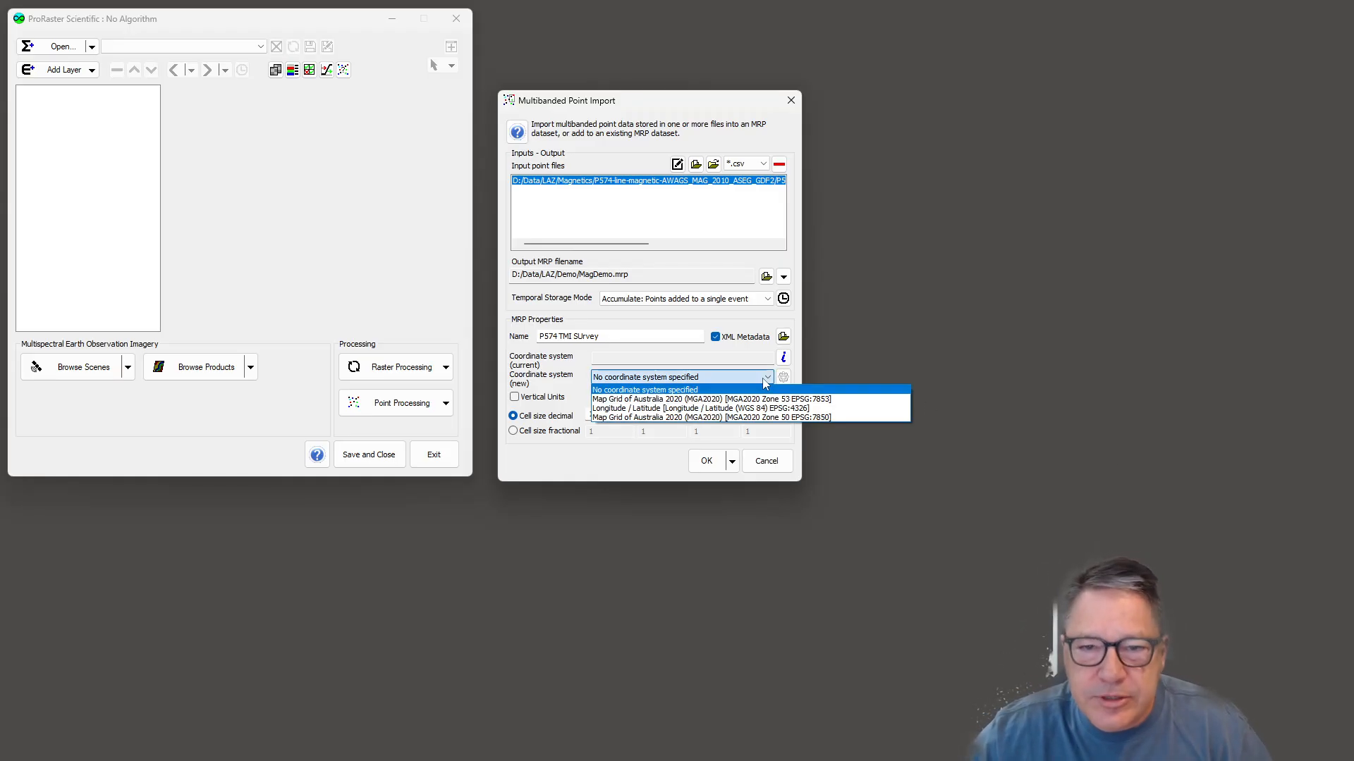
{"action": "left_click", "coordinate": [695, 417]}
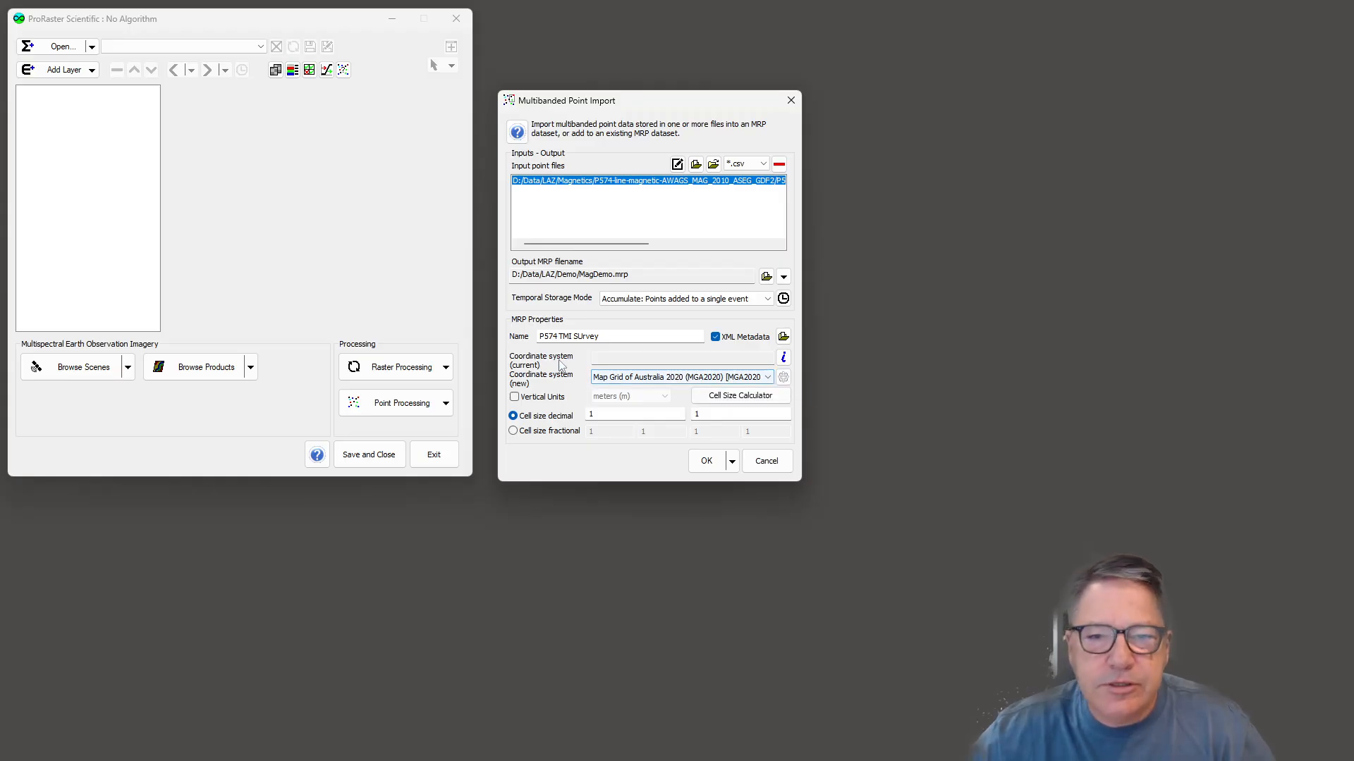
{"action": "left_click", "coordinate": [515, 399]}
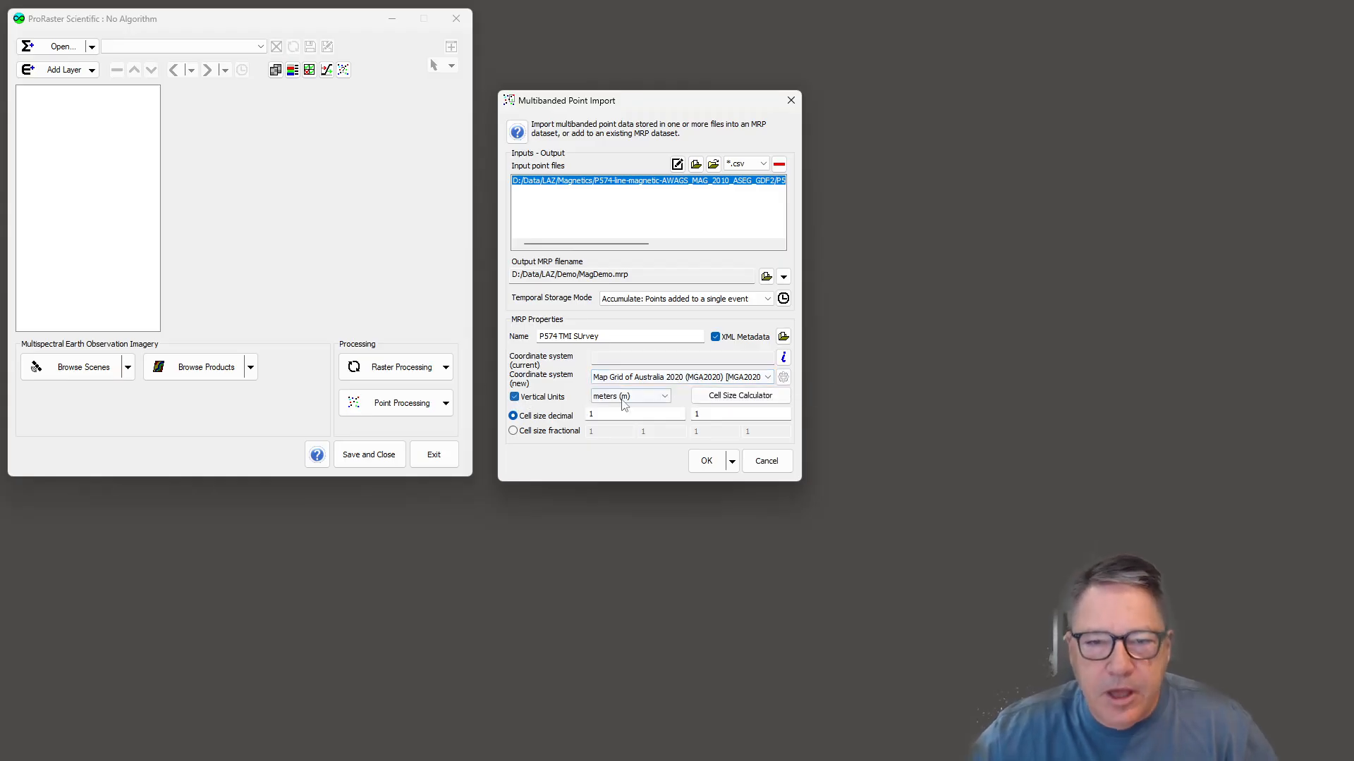
Calculate suggested cell sizes for line spacing 400, tie line spacing 4000 and station spacing 8, check the 1/5 line spacing size, and close the calculator
{"action": "left_click", "coordinate": [755, 397]}
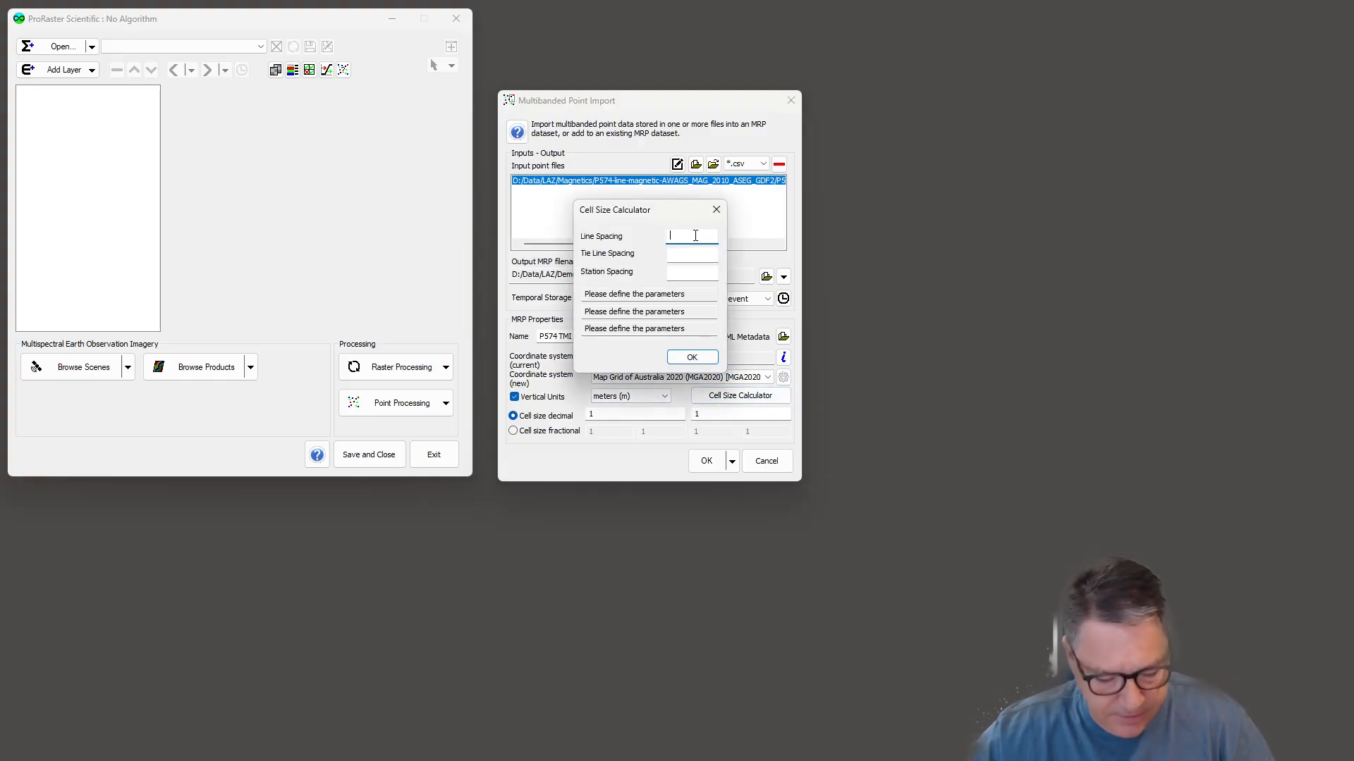
{"action": "type", "text": "400"}
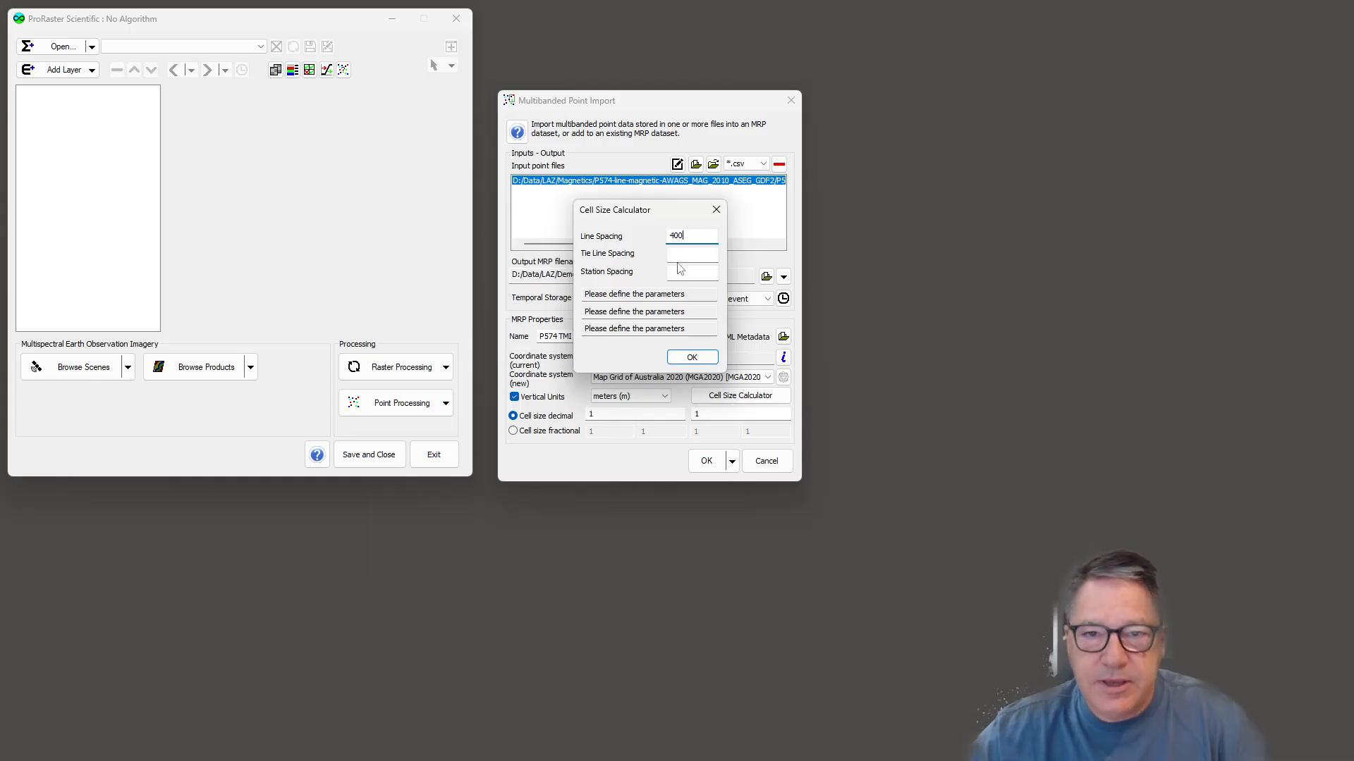
{"action": "left_click", "coordinate": [681, 253]}
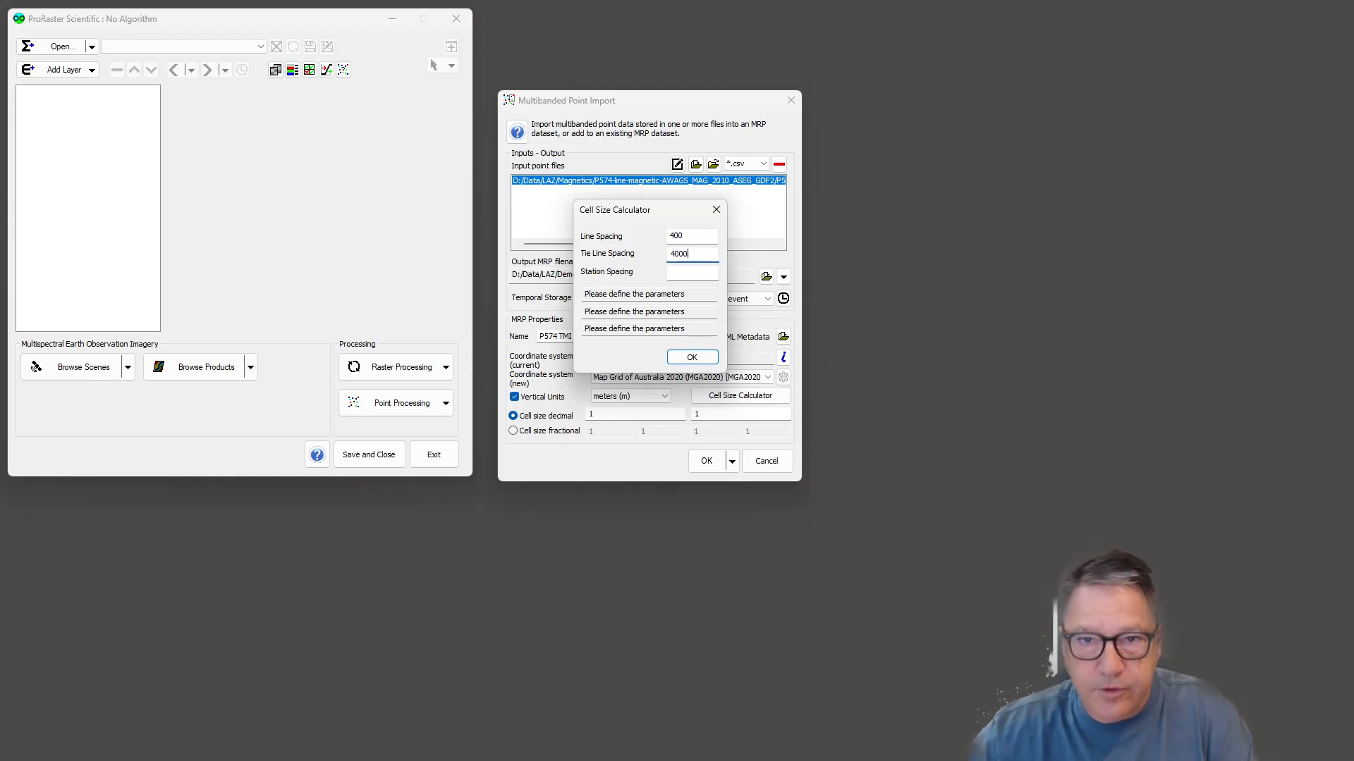
{"action": "left_click", "coordinate": [686, 271]}
{"action": "type", "text": "8"}
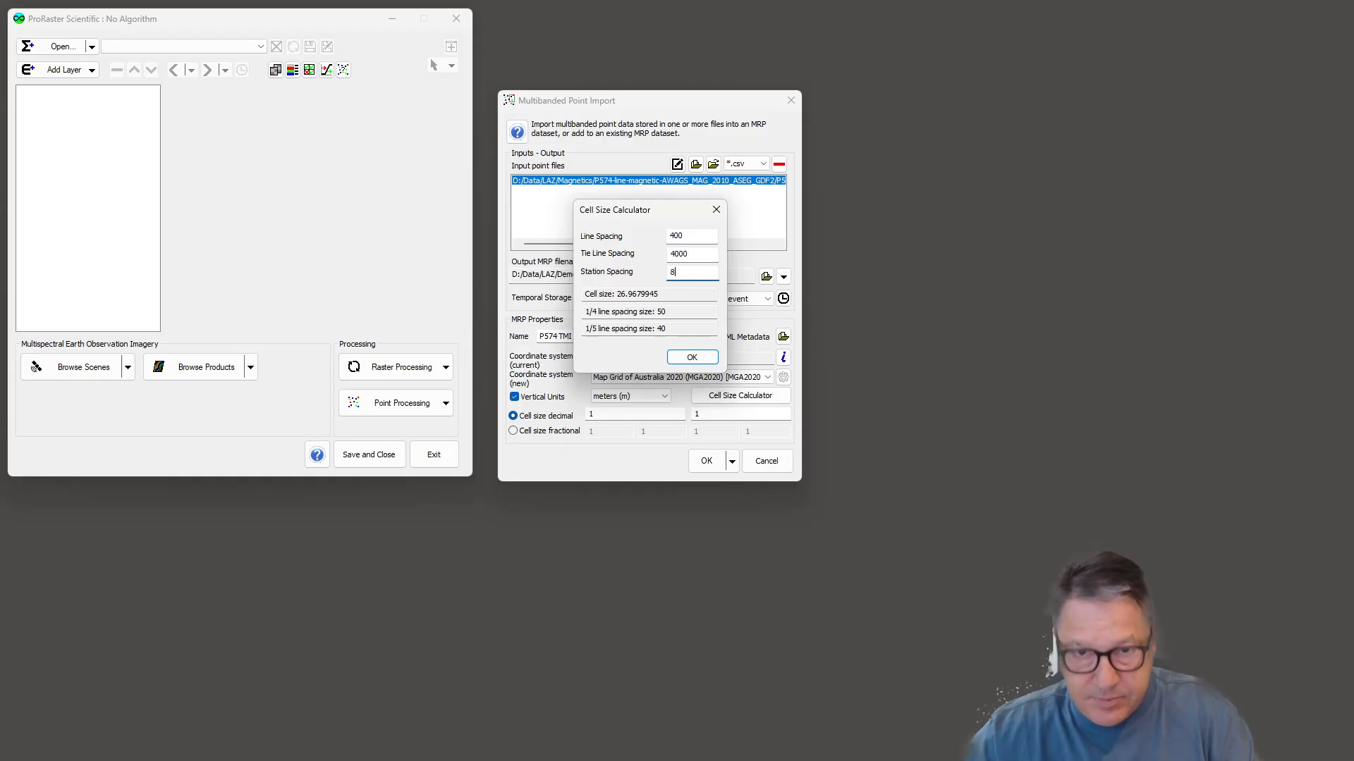
{"action": "left_click", "coordinate": [690, 330]}
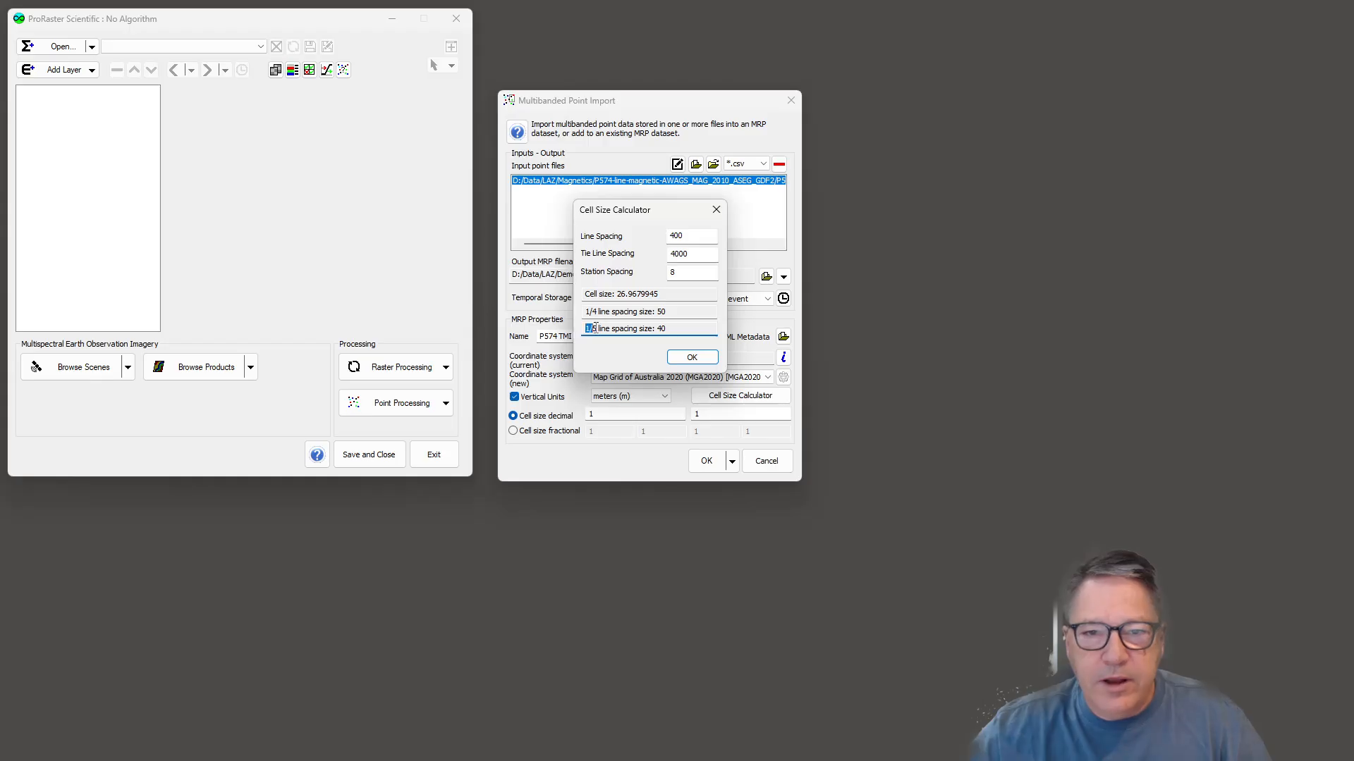
{"action": "left_click_drag", "start_coordinate": [595, 328], "coordinate": [654, 329]}
{"action": "left_click", "coordinate": [682, 330]}
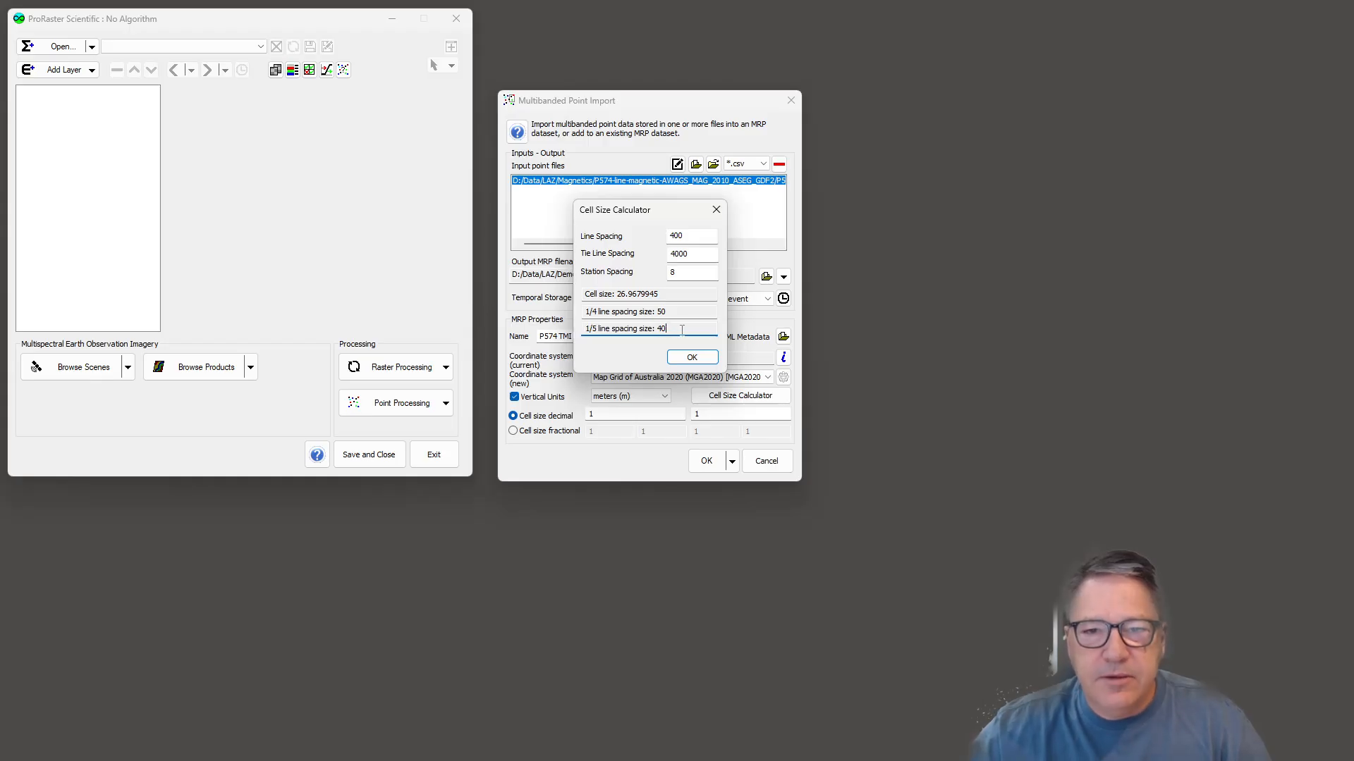
{"action": "left_click", "coordinate": [691, 357]}
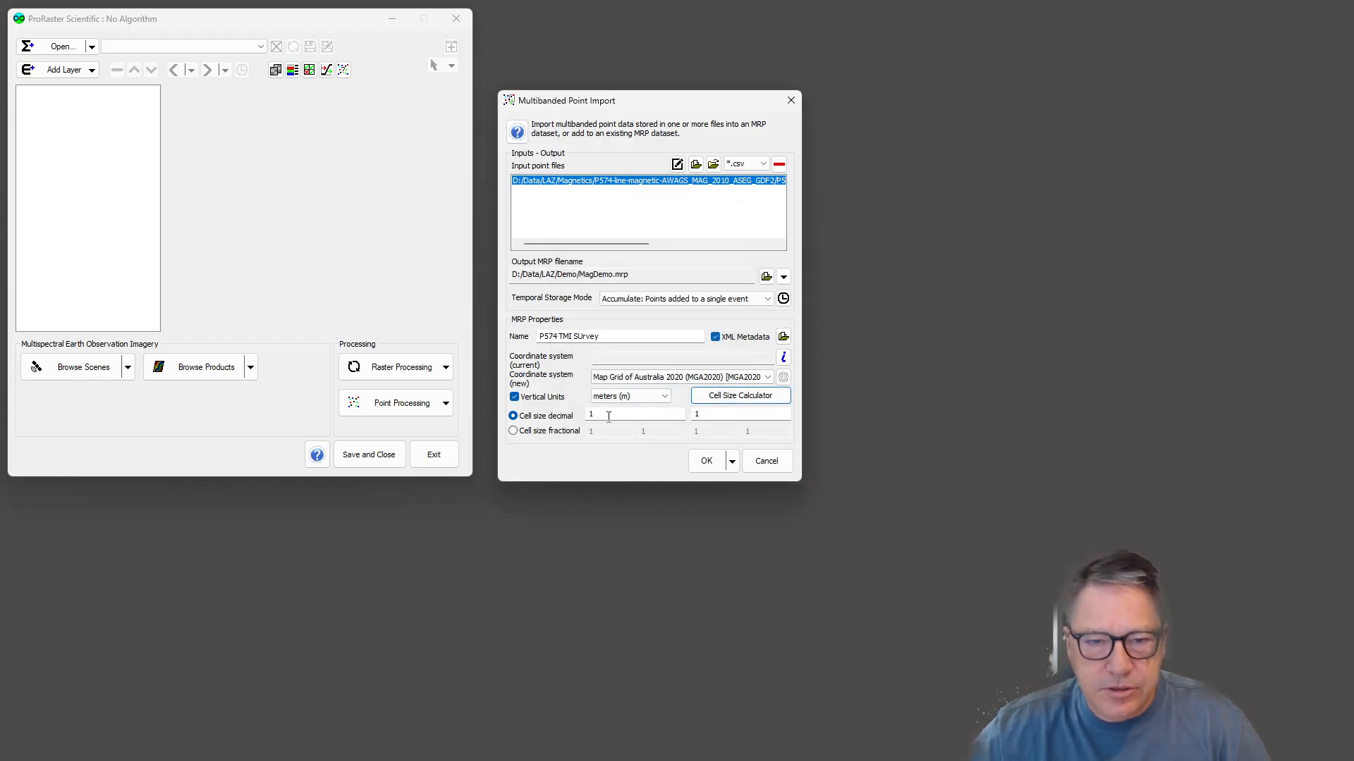
Set the decimal cell size to 40 in both directions
{"action": "double_click", "coordinate": [608, 416]}
{"action": "type", "text": "40"}
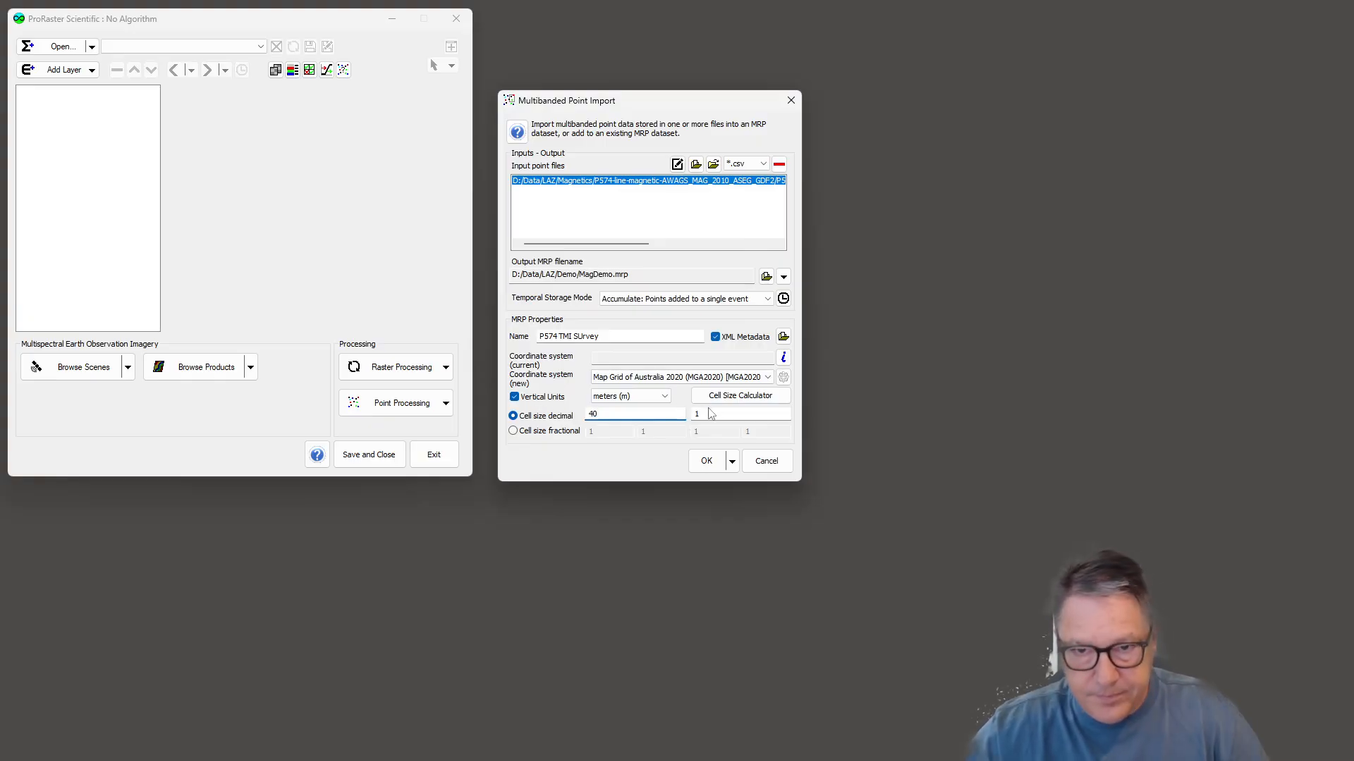
{"action": "double_click", "coordinate": [710, 414]}
{"action": "type", "text": "40"}
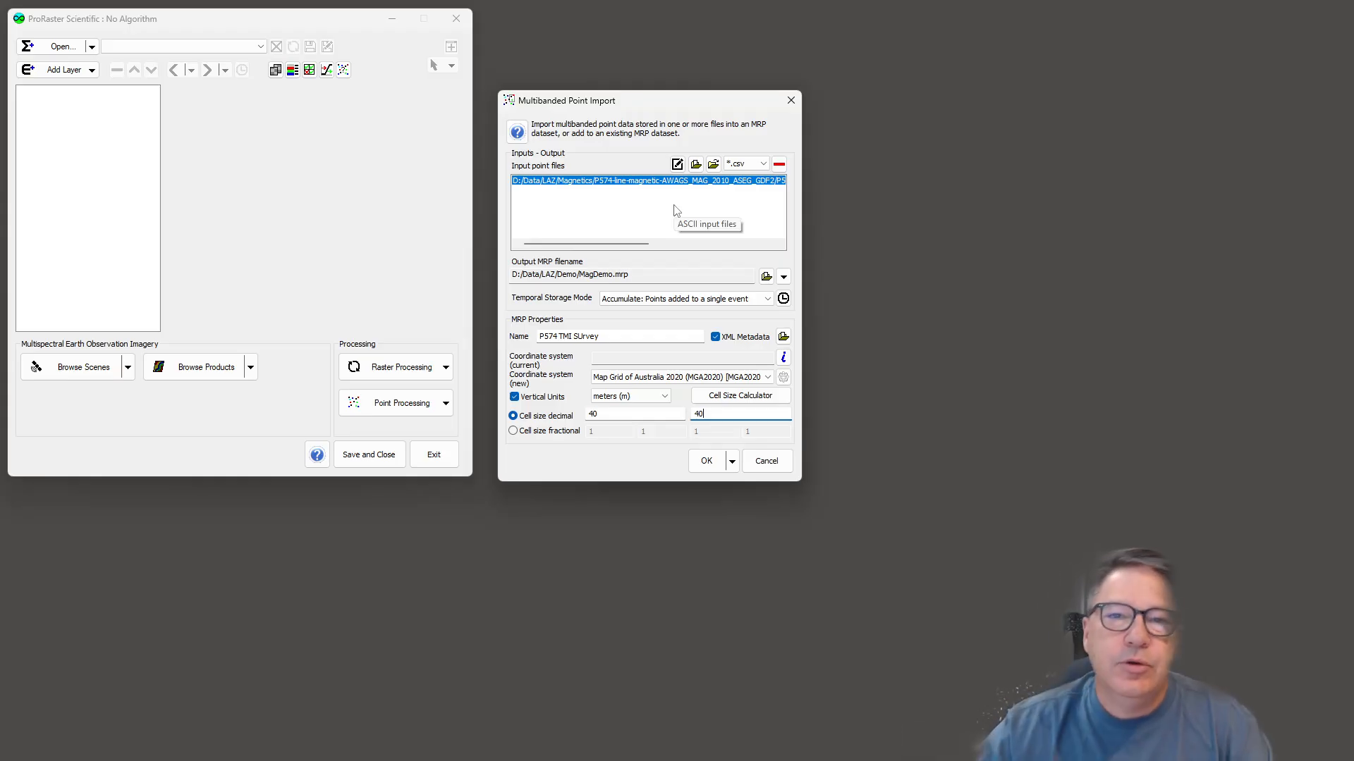
Open the ASCII import properties for the P574 input file, preview its data rows, and auto-fill the band list from its columns
{"action": "left_click", "coordinate": [678, 165]}
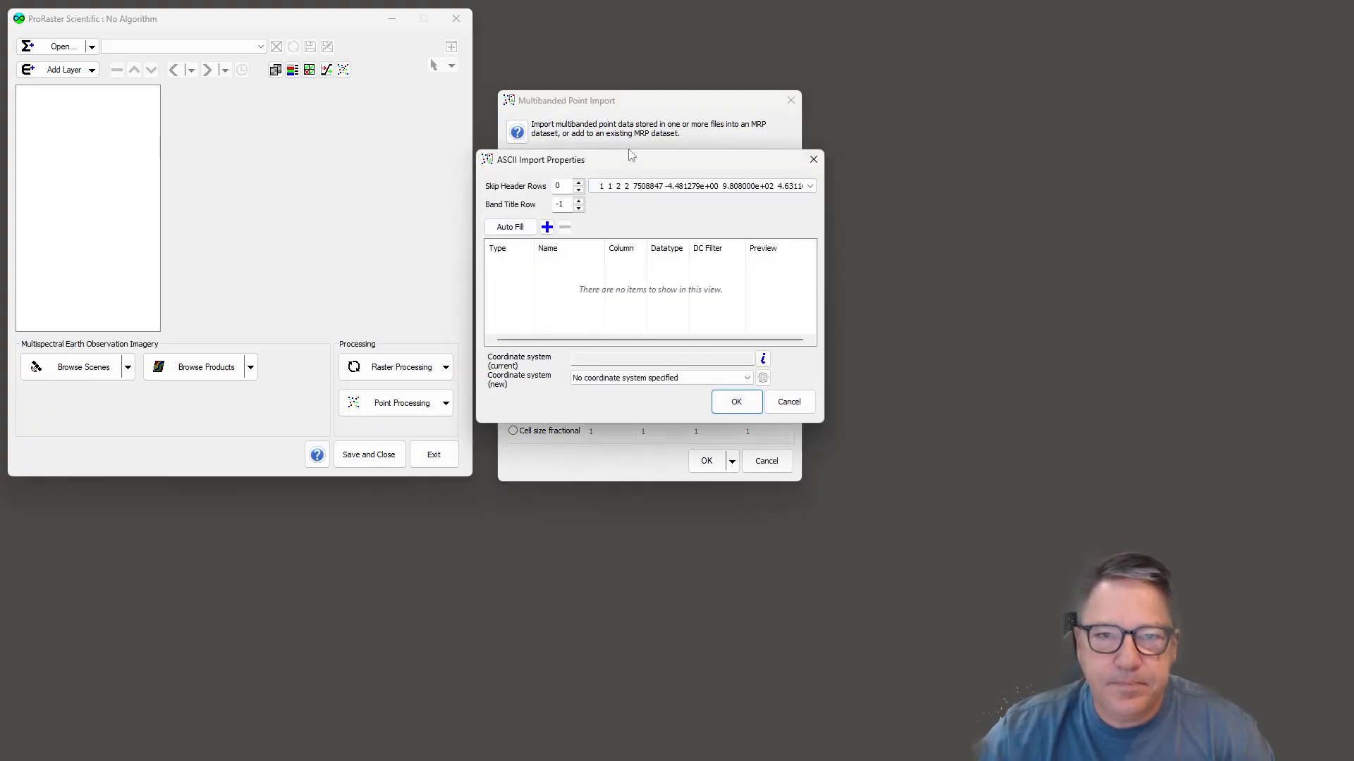
{"action": "left_click_drag", "start_coordinate": [632, 162], "coordinate": [746, 165]}
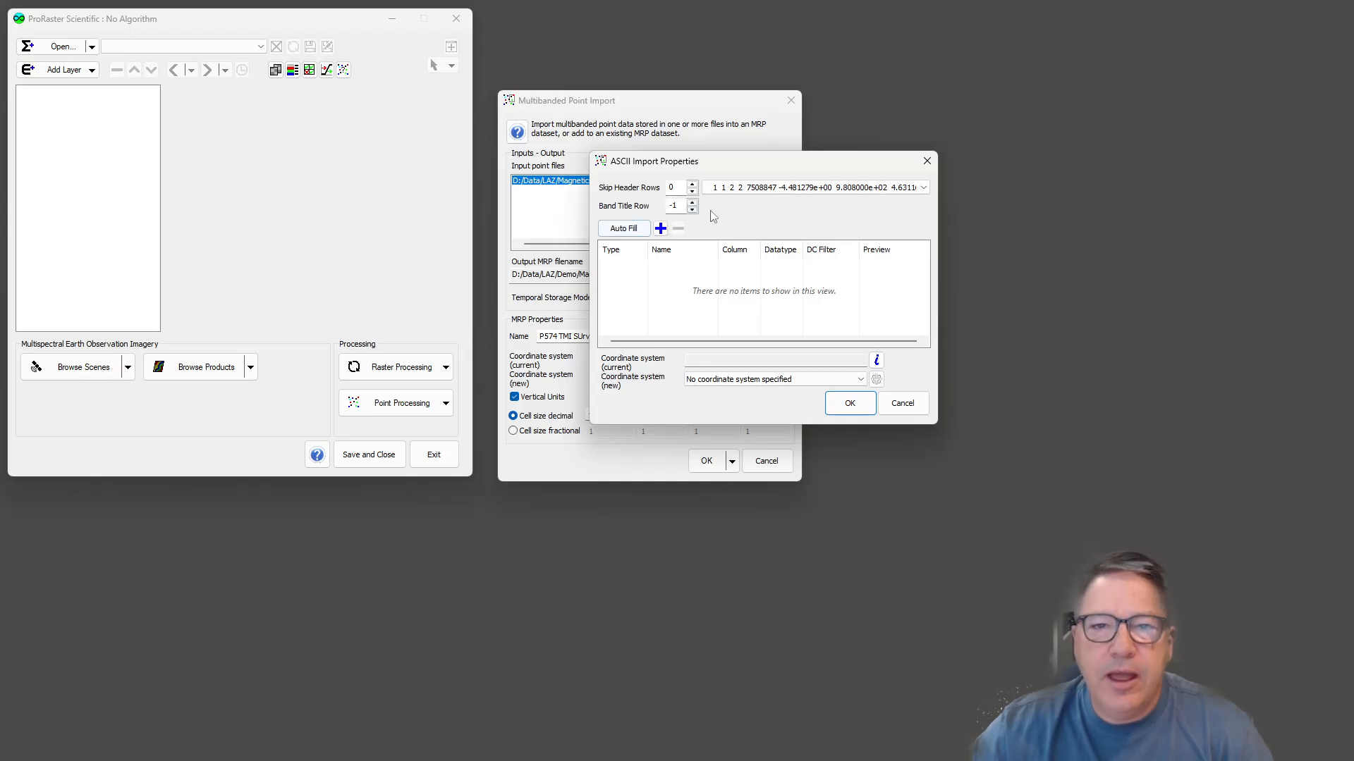
{"action": "left_click", "coordinate": [744, 192]}
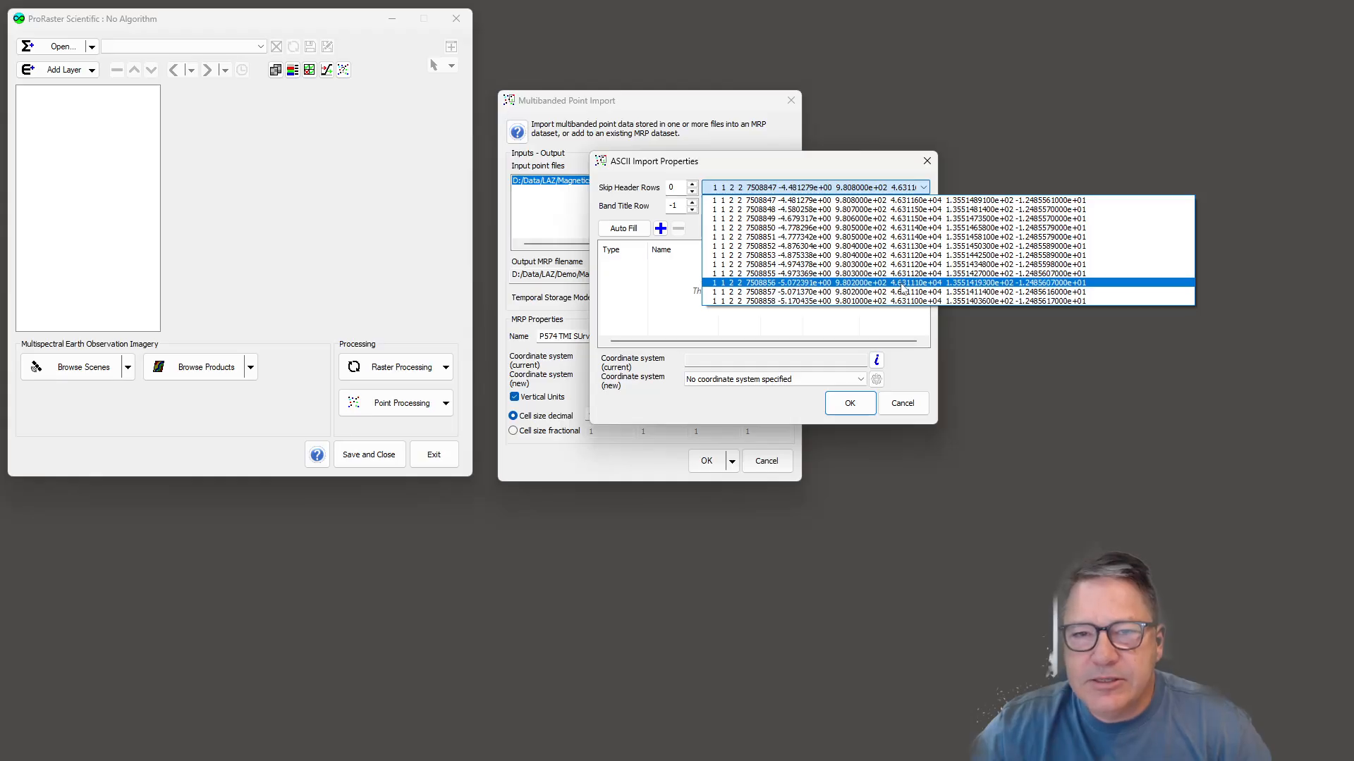
{"action": "left_click", "coordinate": [822, 203]}
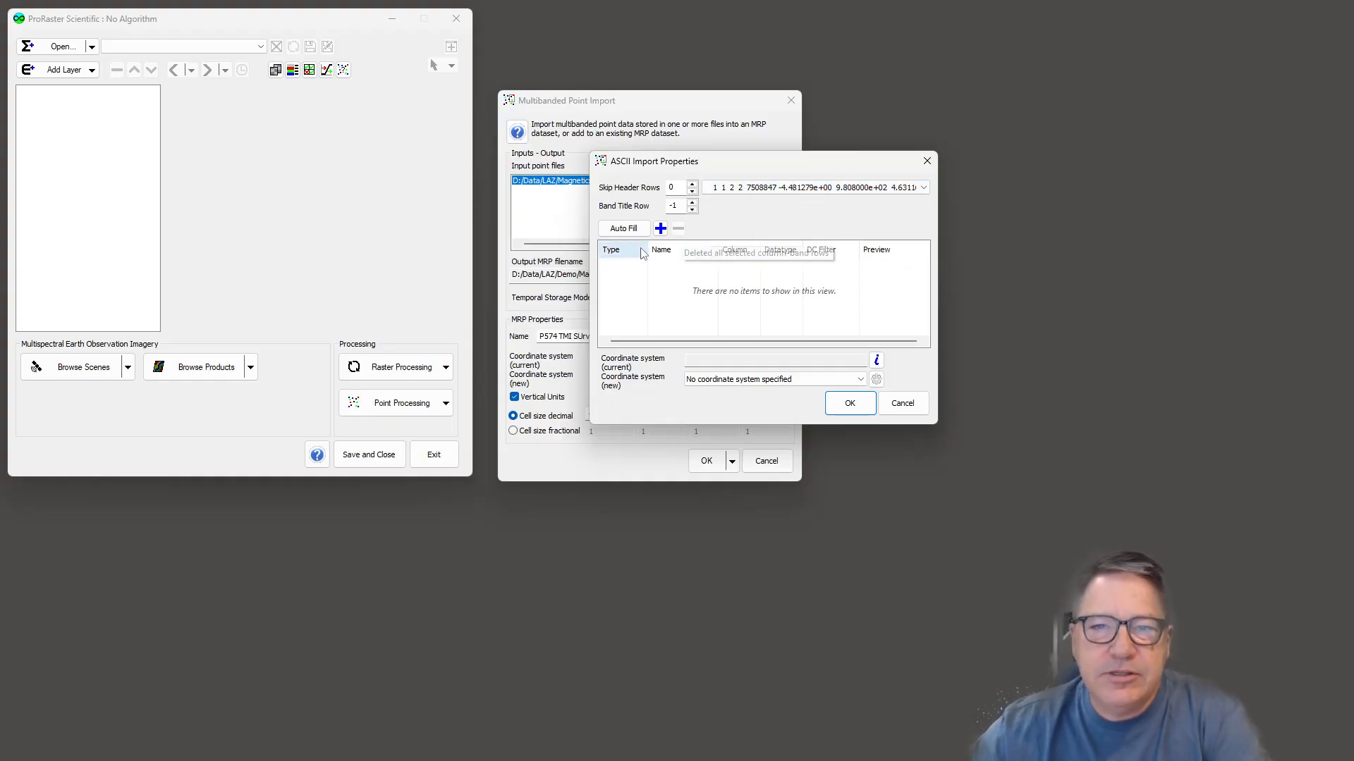
{"action": "left_click", "coordinate": [623, 229]}
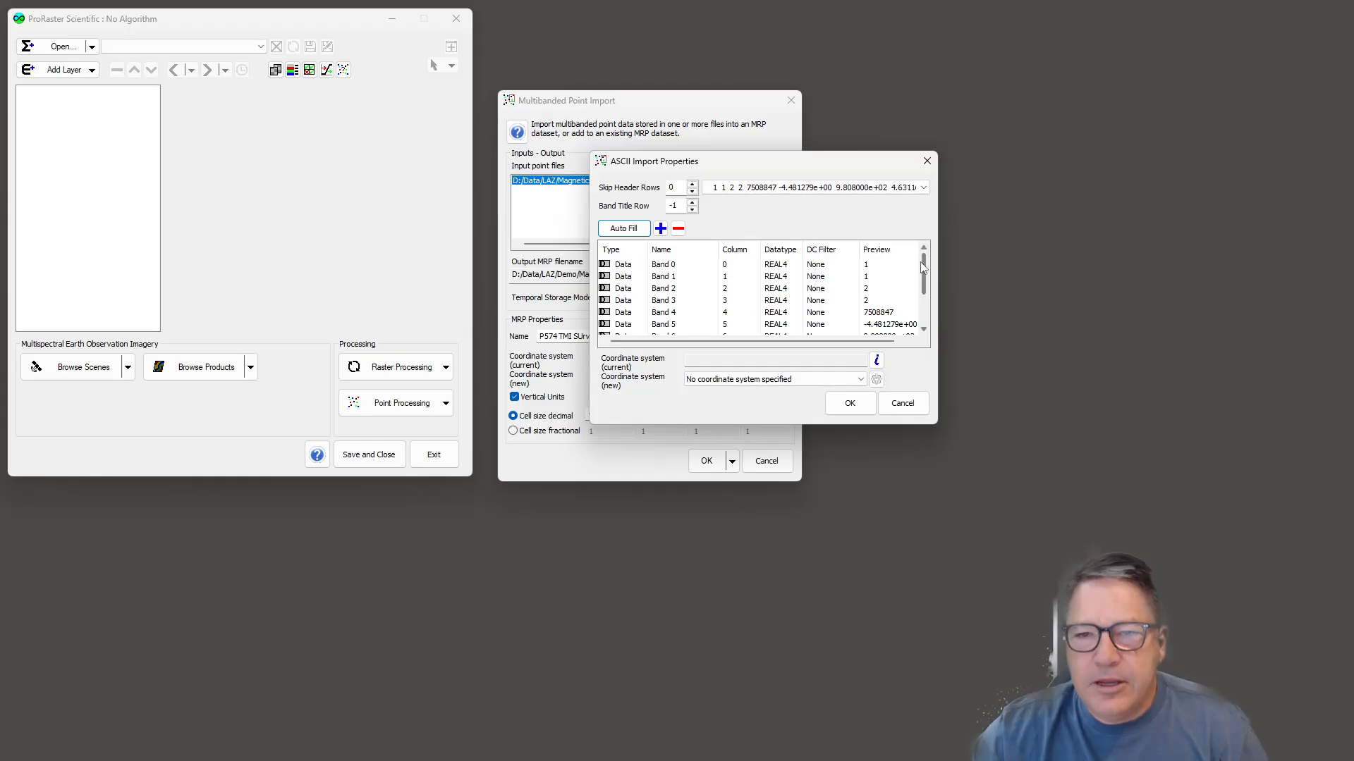
{"action": "left_click_drag", "start_coordinate": [924, 272], "coordinate": [929, 315]}
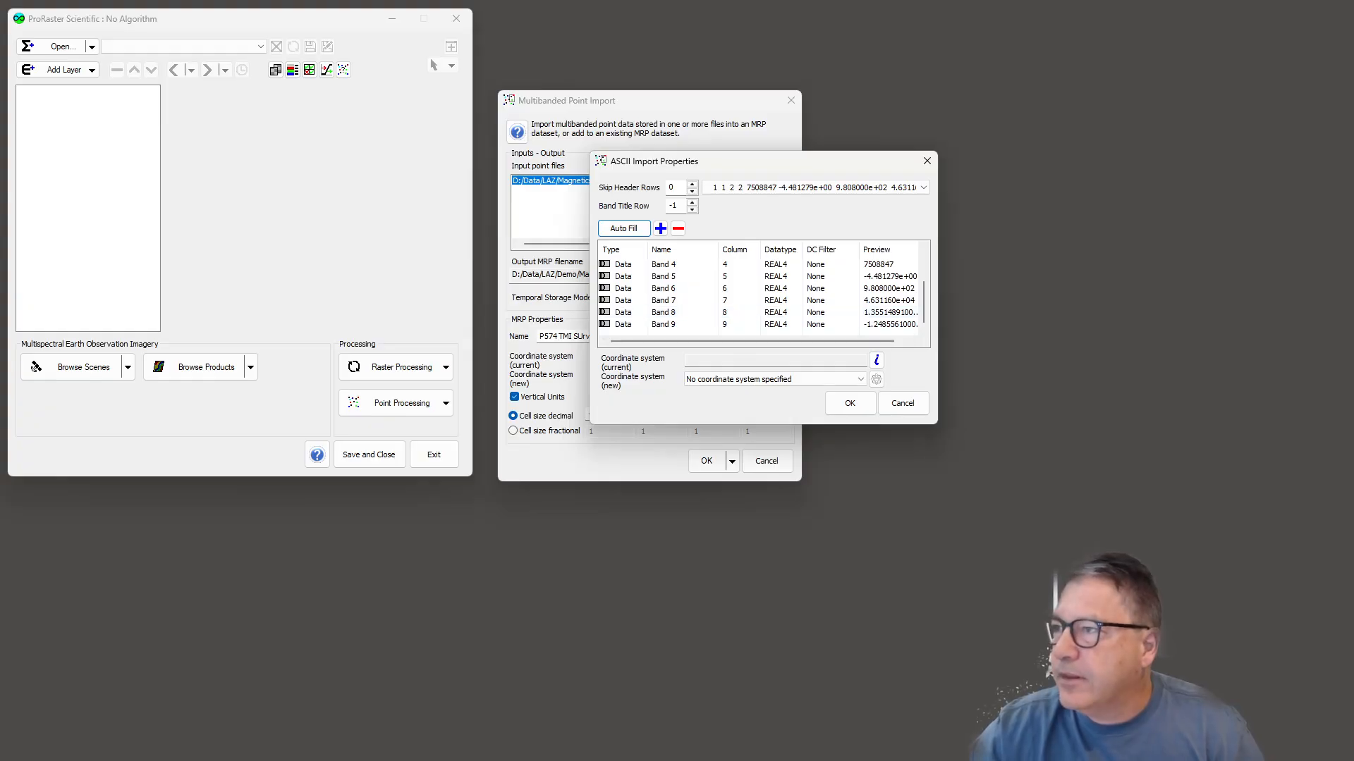
Bring the P574-line-magnetic-AWAGS_MAG_2010.dfn file in Notepad++ beside the import properties and check the latitude and longitude column definitions
{"action": "left_click_drag", "start_coordinate": [1353, 205], "coordinate": [1113, 19]}
{"action": "left_click_drag", "start_coordinate": [655, 165], "coordinate": [380, 179]}
{"action": "left_click", "coordinate": [913, 208]}
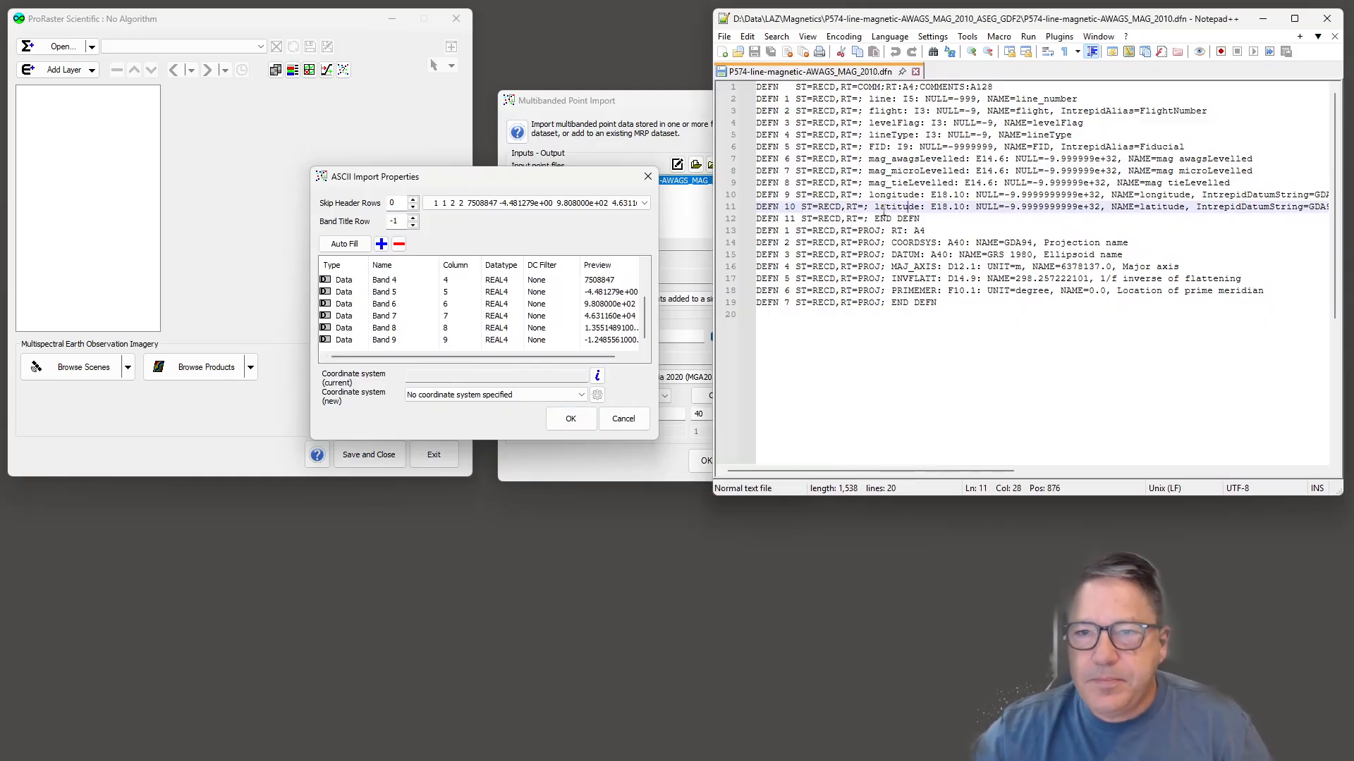
{"action": "left_click", "coordinate": [893, 195]}
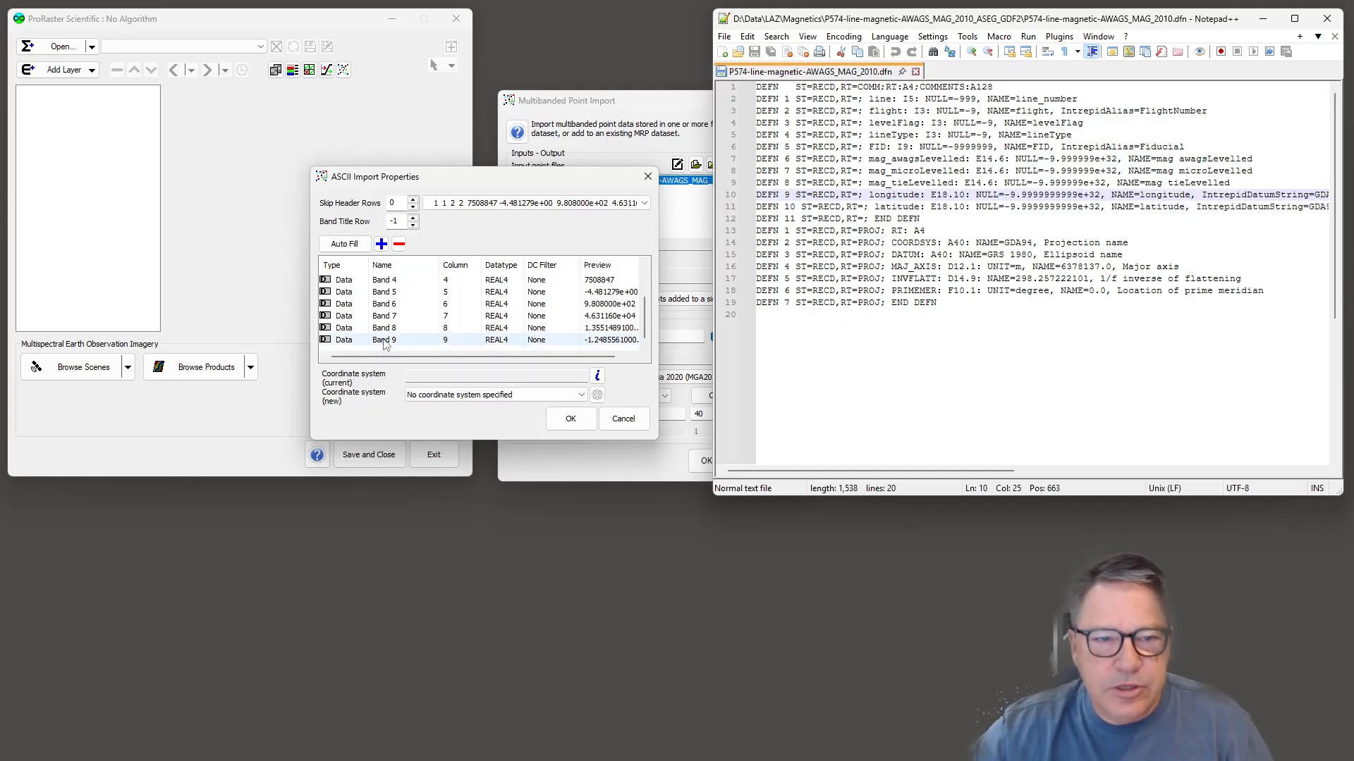
Assign Band 8 (longitude) as the X coordinate and rename it Easting
{"action": "left_click", "coordinate": [350, 329]}
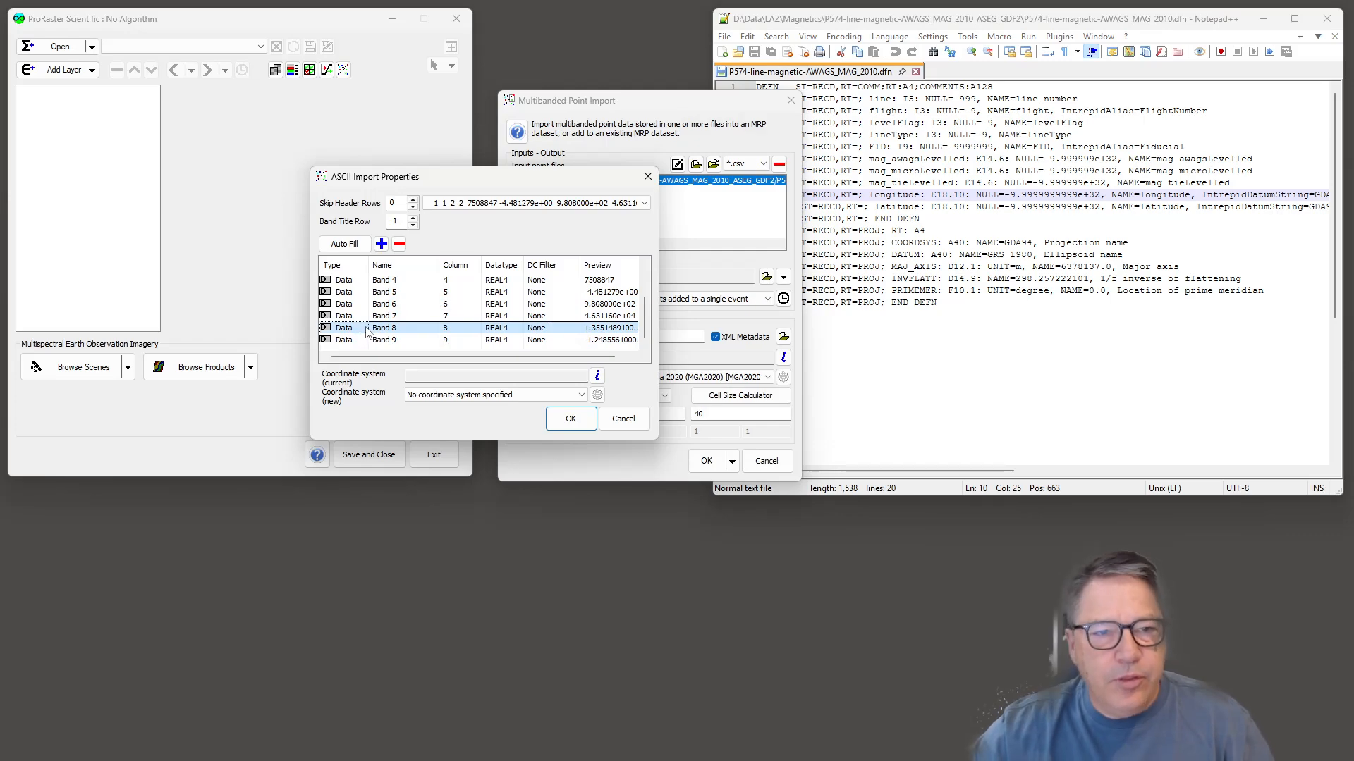
{"action": "left_click", "coordinate": [359, 330]}
{"action": "left_click", "coordinate": [363, 329]}
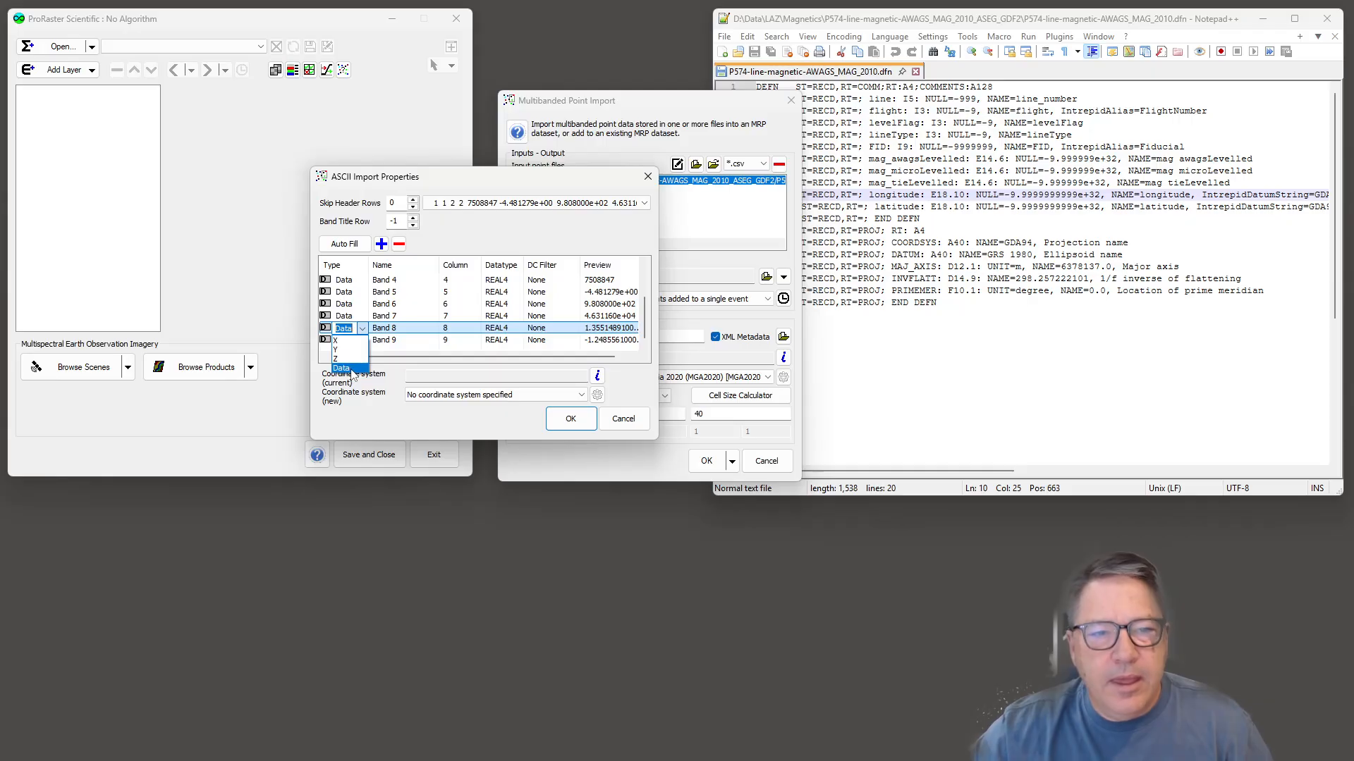
{"action": "left_click", "coordinate": [347, 342]}
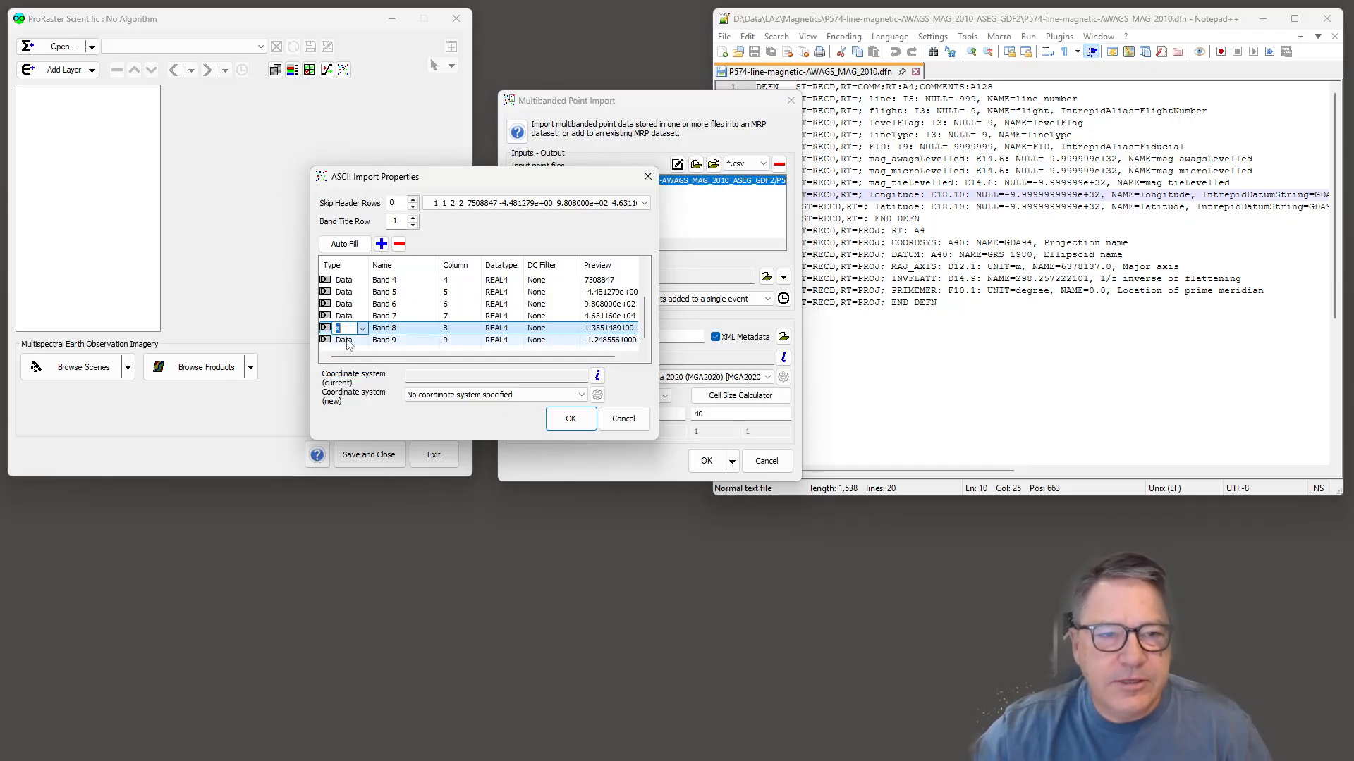
{"action": "left_click", "coordinate": [394, 329]}
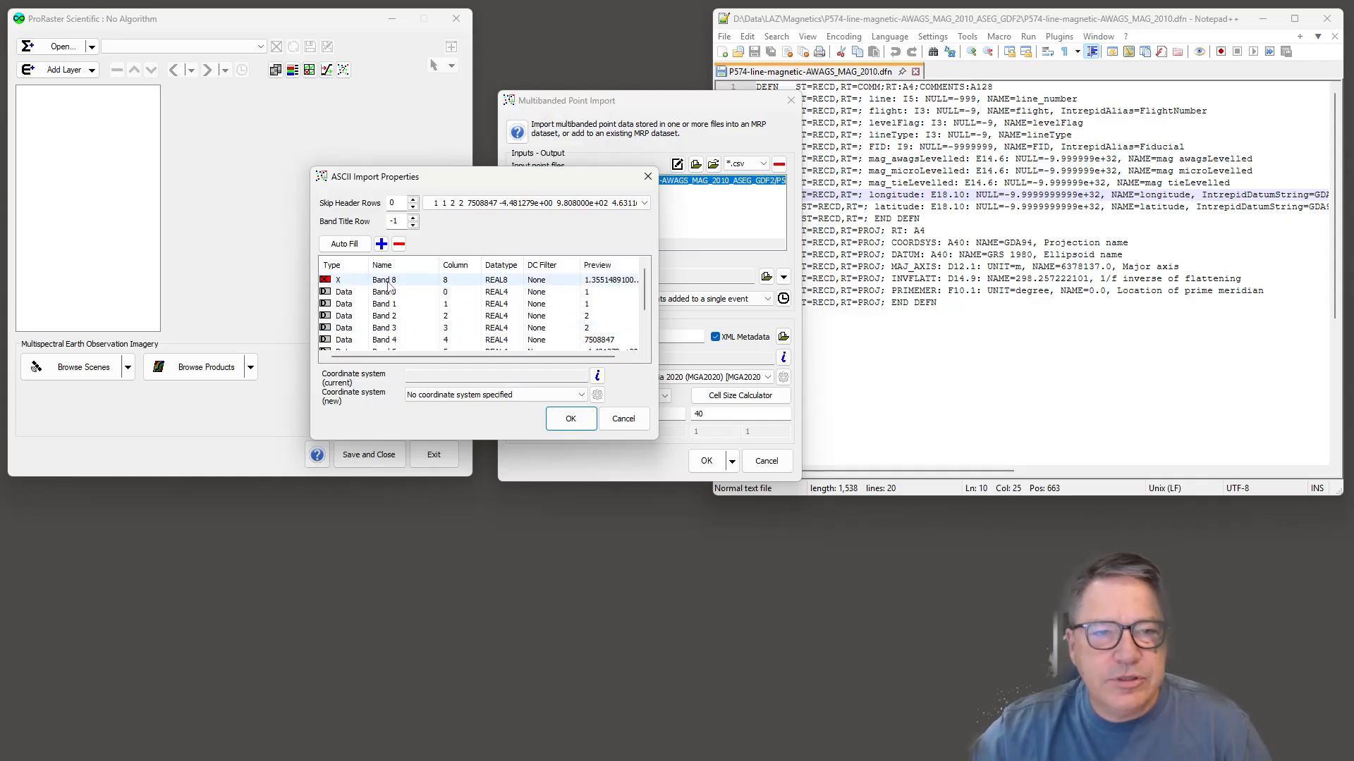
{"action": "left_click", "coordinate": [389, 284]}
{"action": "left_click", "coordinate": [390, 284]}
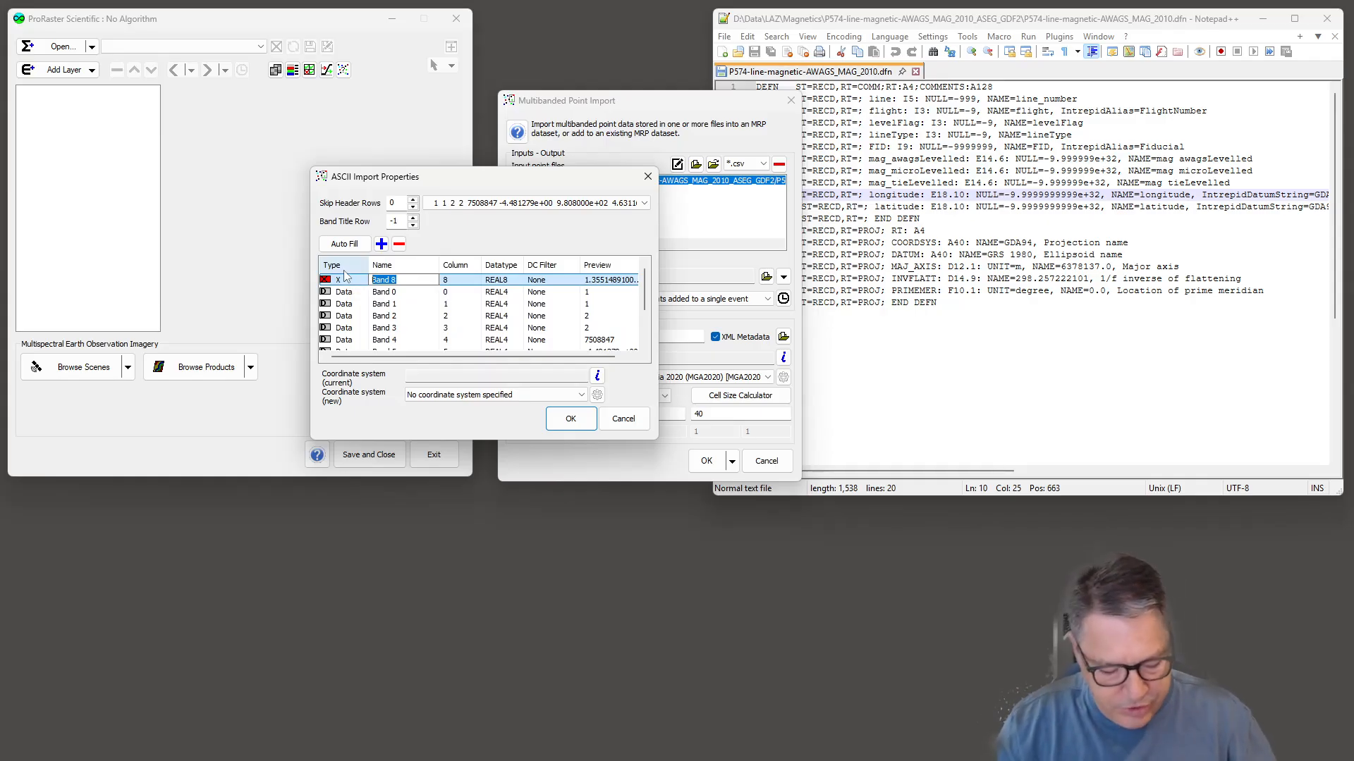
{"action": "type", "text": "Easting"}
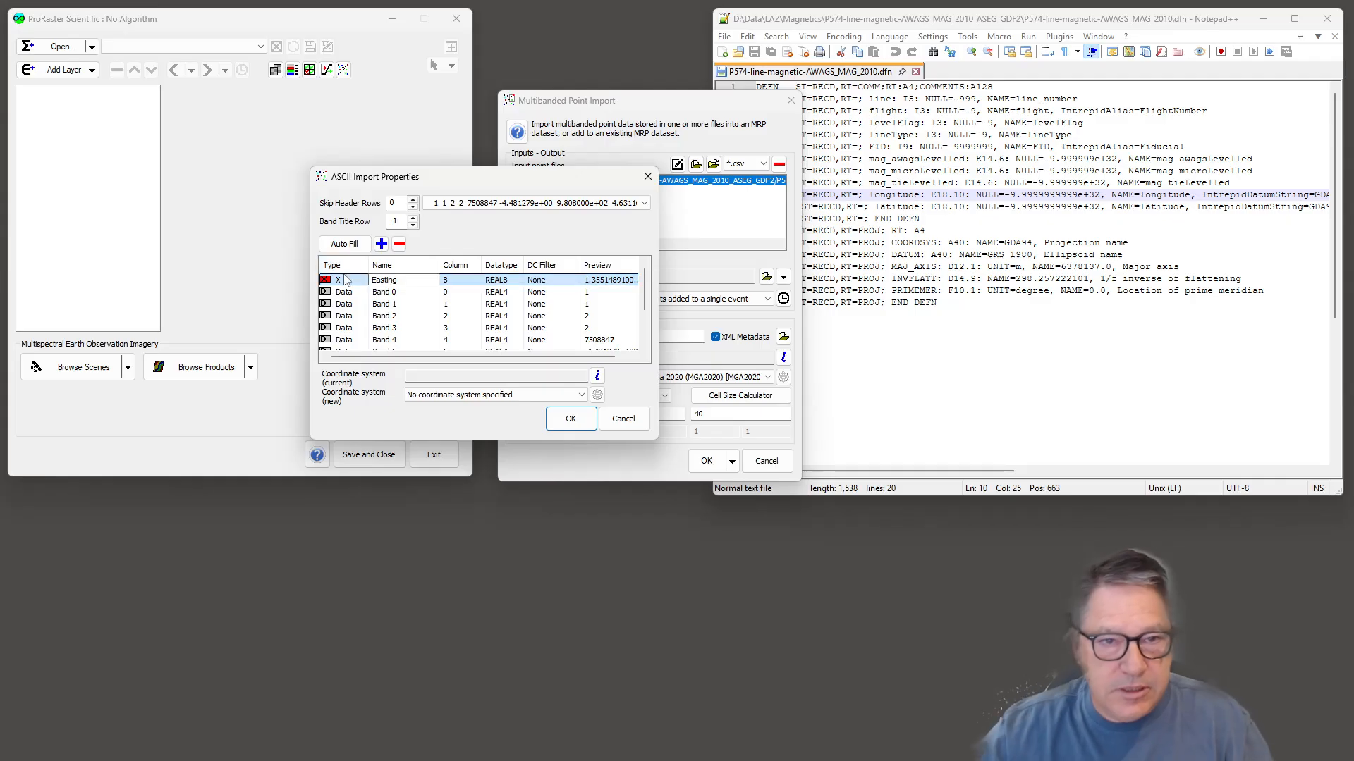
Assign Band 9 (latitude) as the Y coordinate and rename it Northing
{"action": "scroll", "coordinate": [408, 336], "scroll_direction": "down", "scroll_amount": 2}
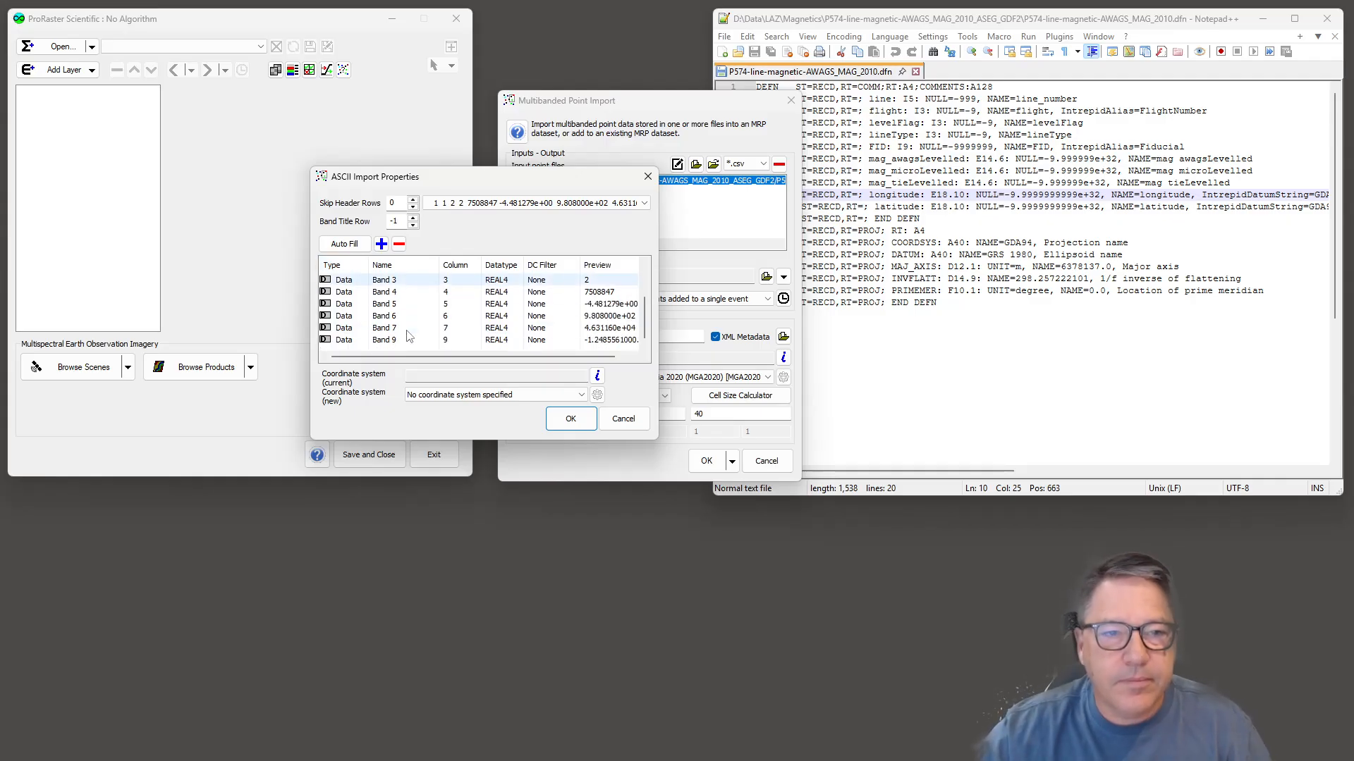
{"action": "left_click", "coordinate": [414, 340]}
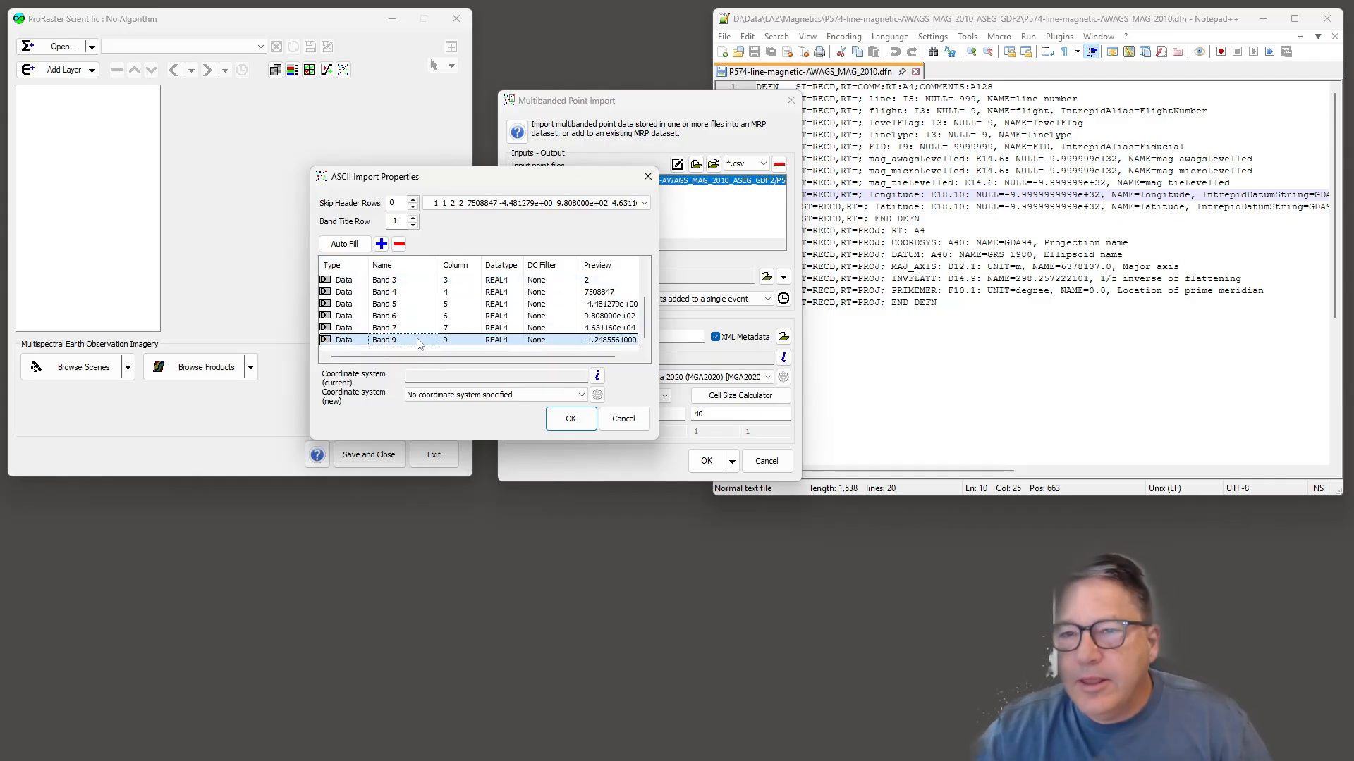
{"action": "left_click", "coordinate": [365, 341]}
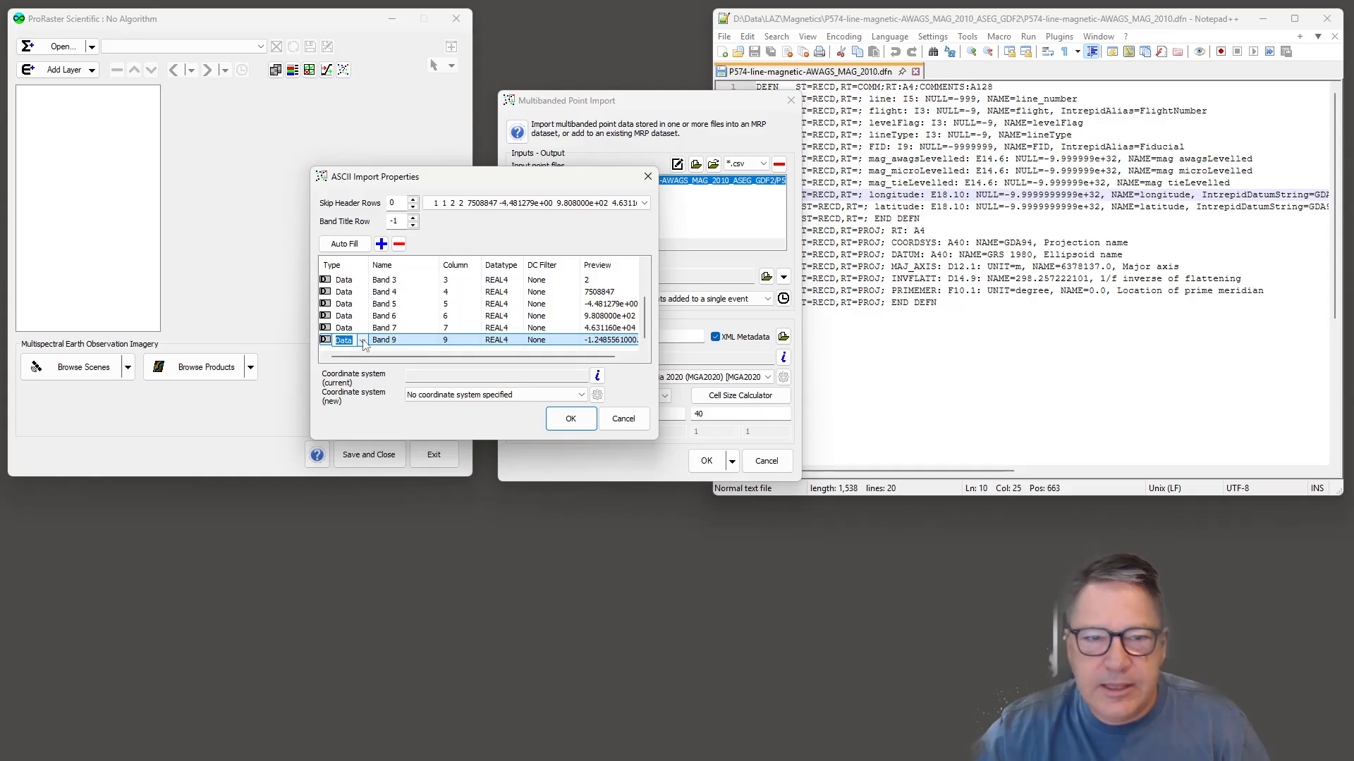
{"action": "left_click", "coordinate": [361, 341]}
{"action": "left_click", "coordinate": [343, 361]}
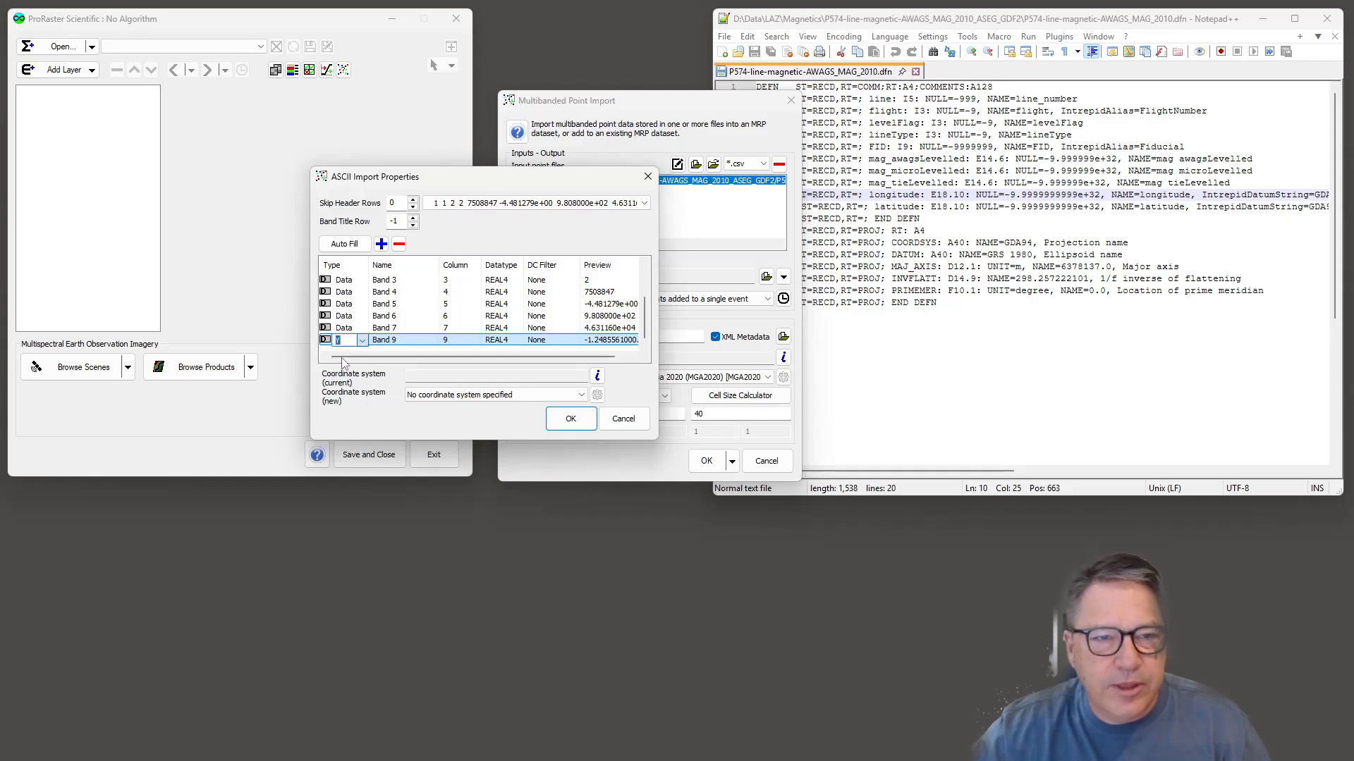
{"action": "left_click", "coordinate": [381, 342]}
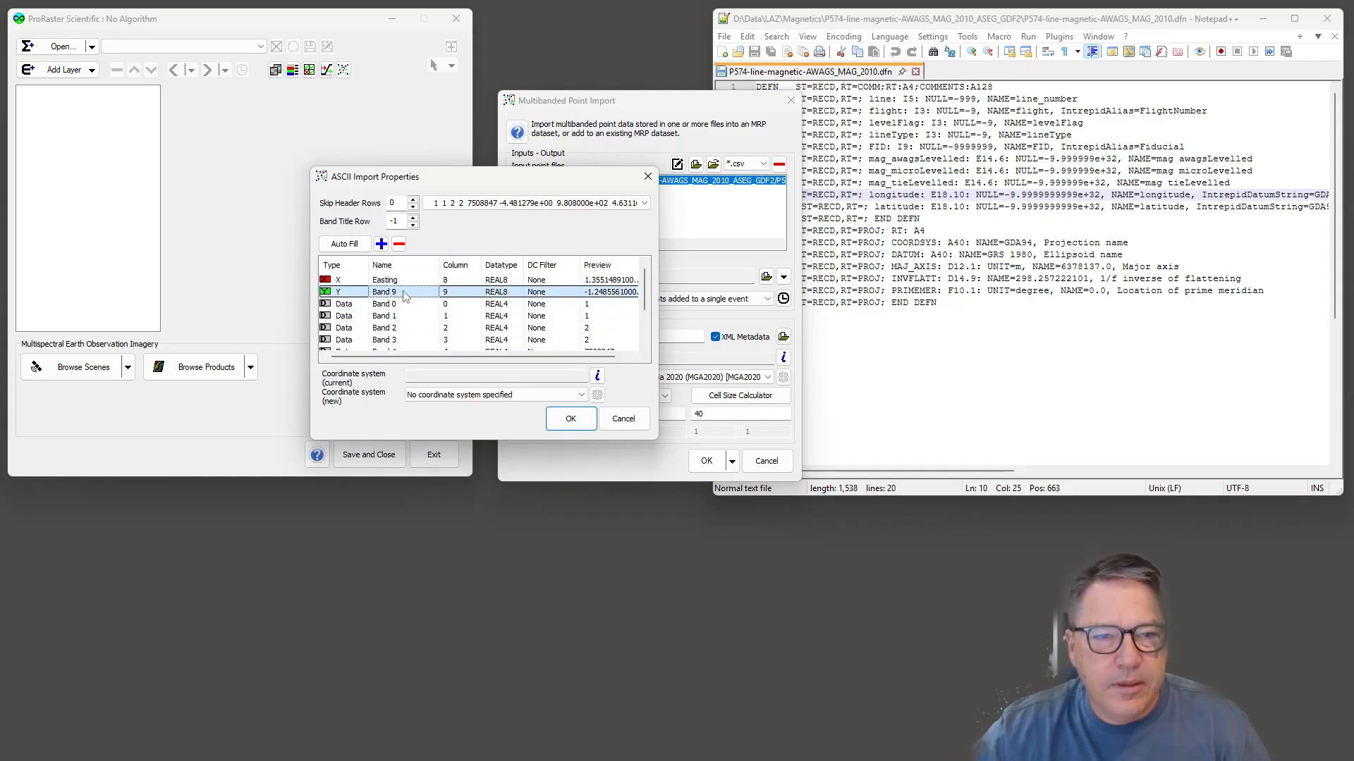
{"action": "left_click", "coordinate": [406, 290]}
{"action": "key", "text": "ctrl+a"}
{"action": "type", "text": "Nor"}
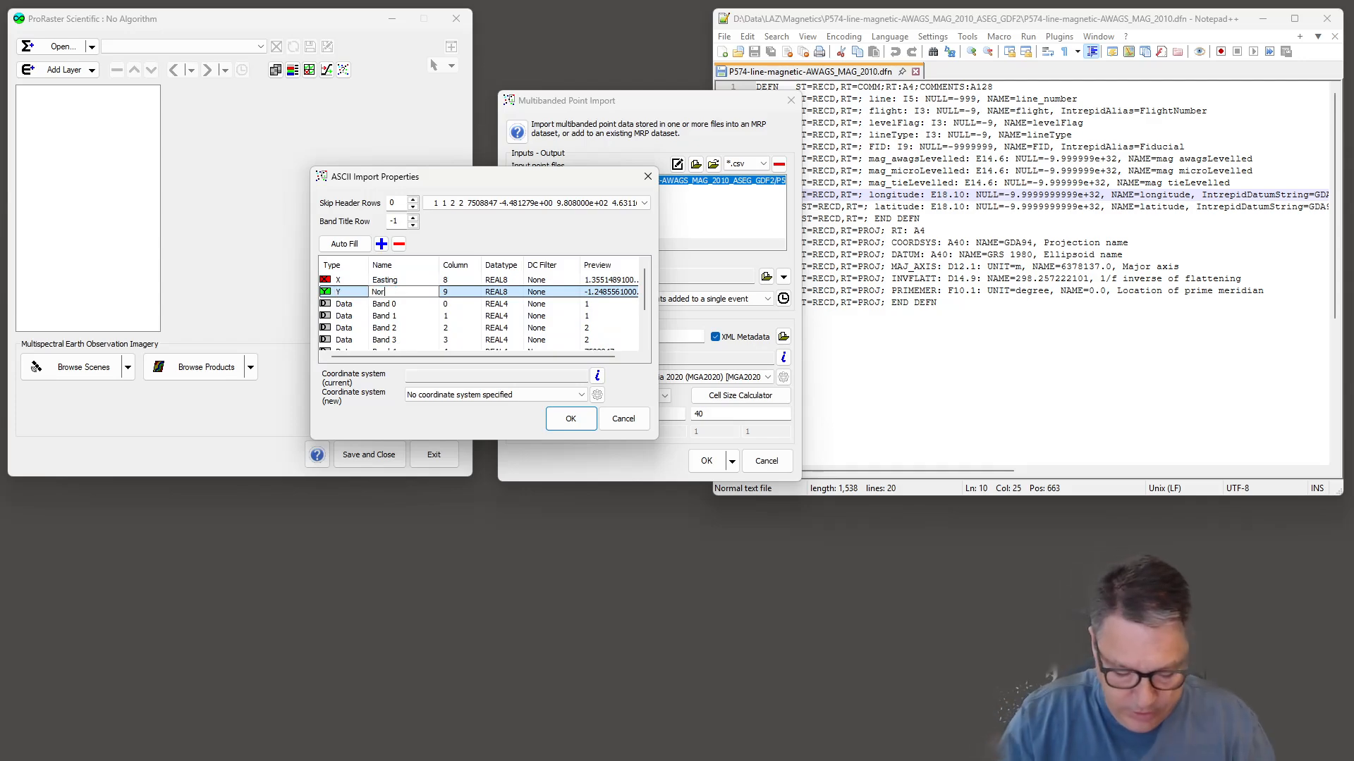
{"action": "type", "text": "thing"}
Rename Band 0 to Line and Band 1 to Flight, following the definition file
{"action": "left_click", "coordinate": [358, 302]}
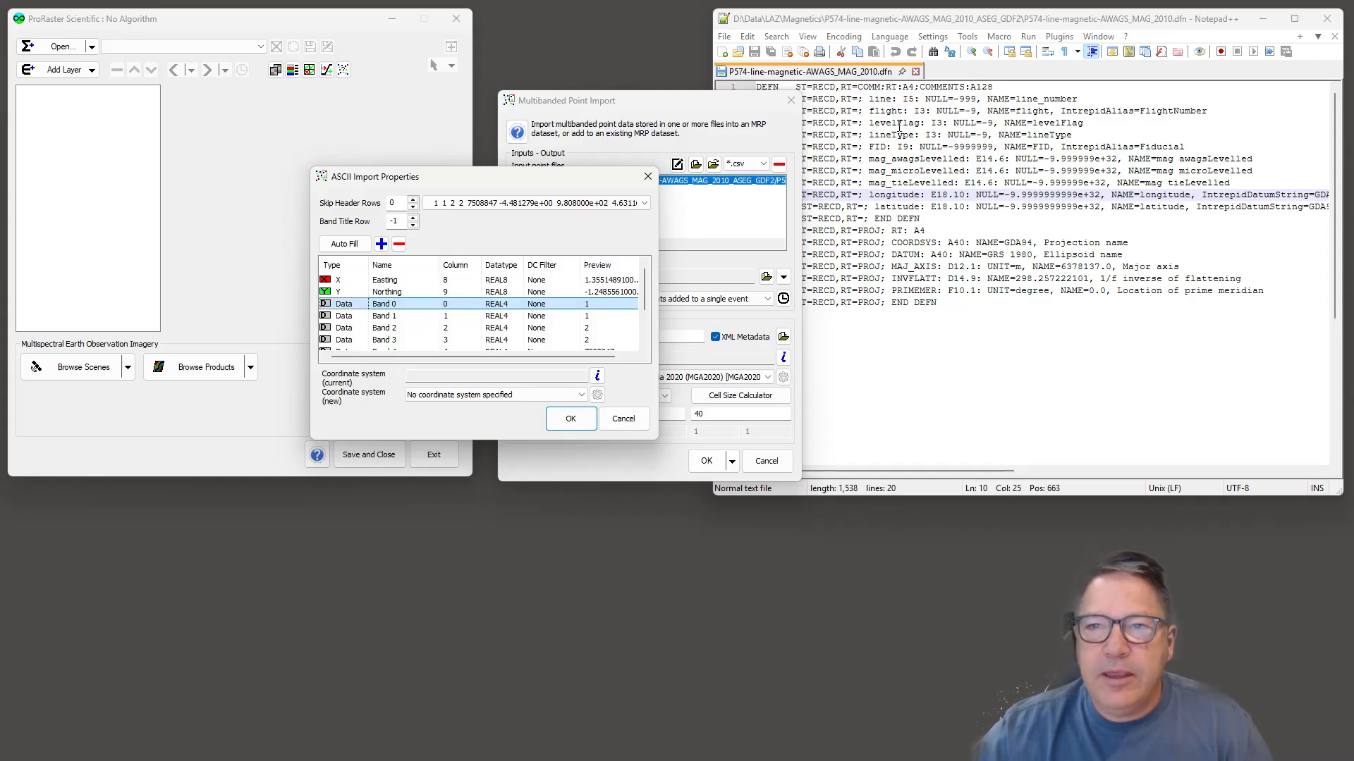
{"action": "left_click", "coordinate": [417, 305]}
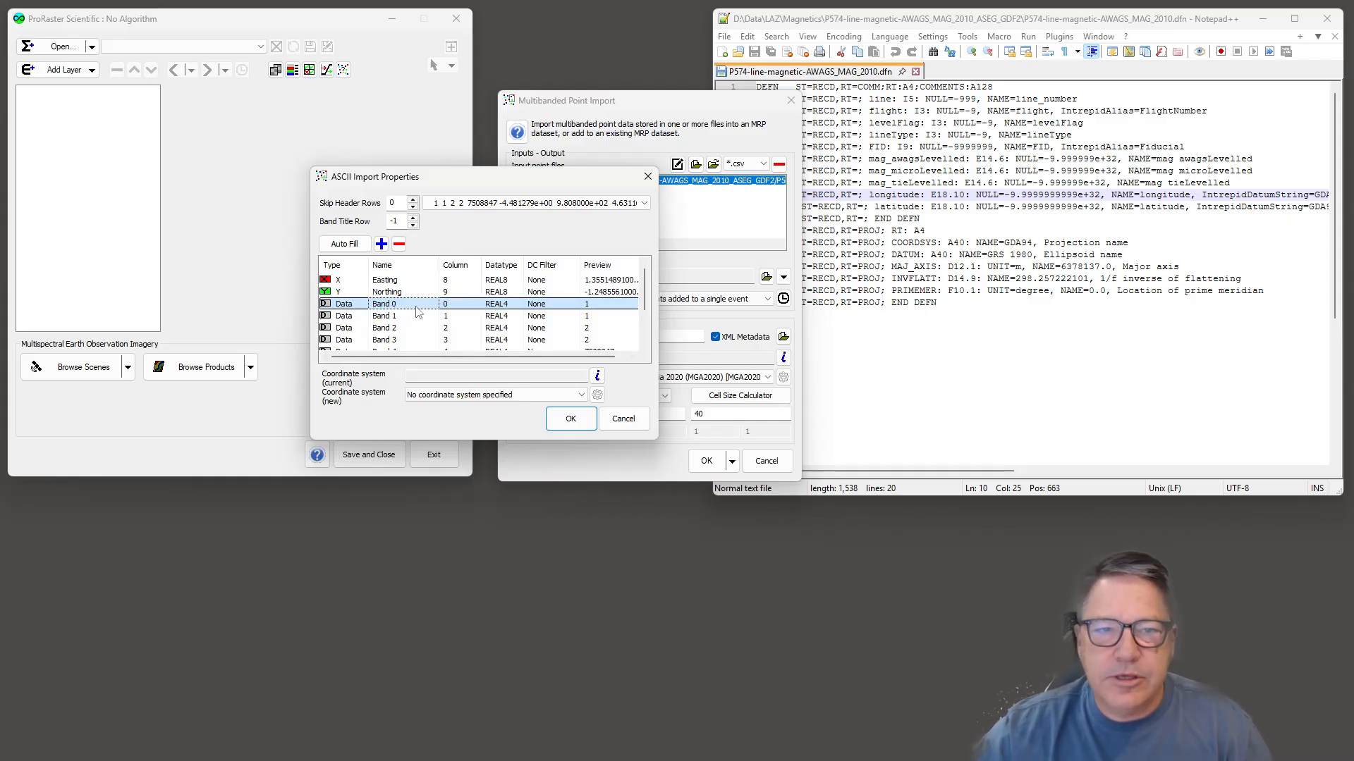
{"action": "key", "text": "ctrl+a"}
{"action": "type", "text": "Line"}
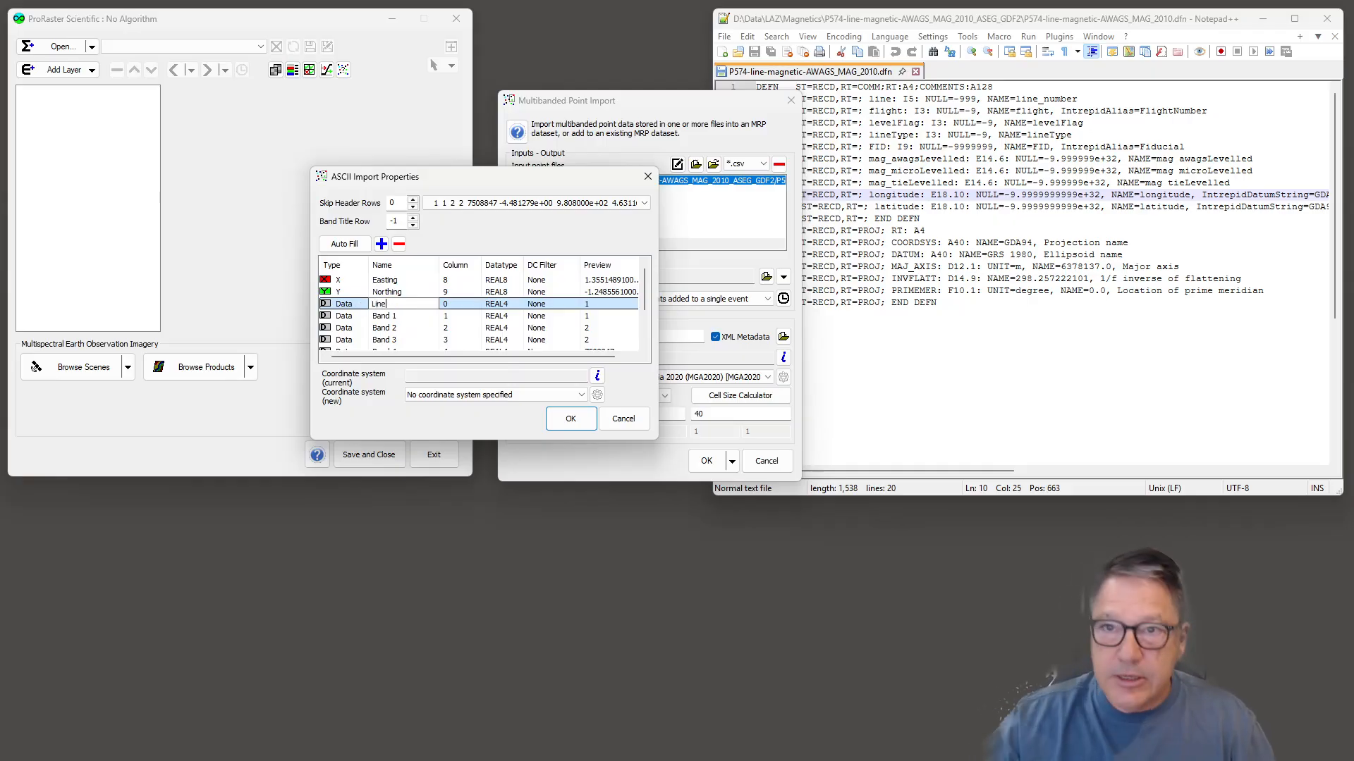
{"action": "left_click", "coordinate": [408, 317]}
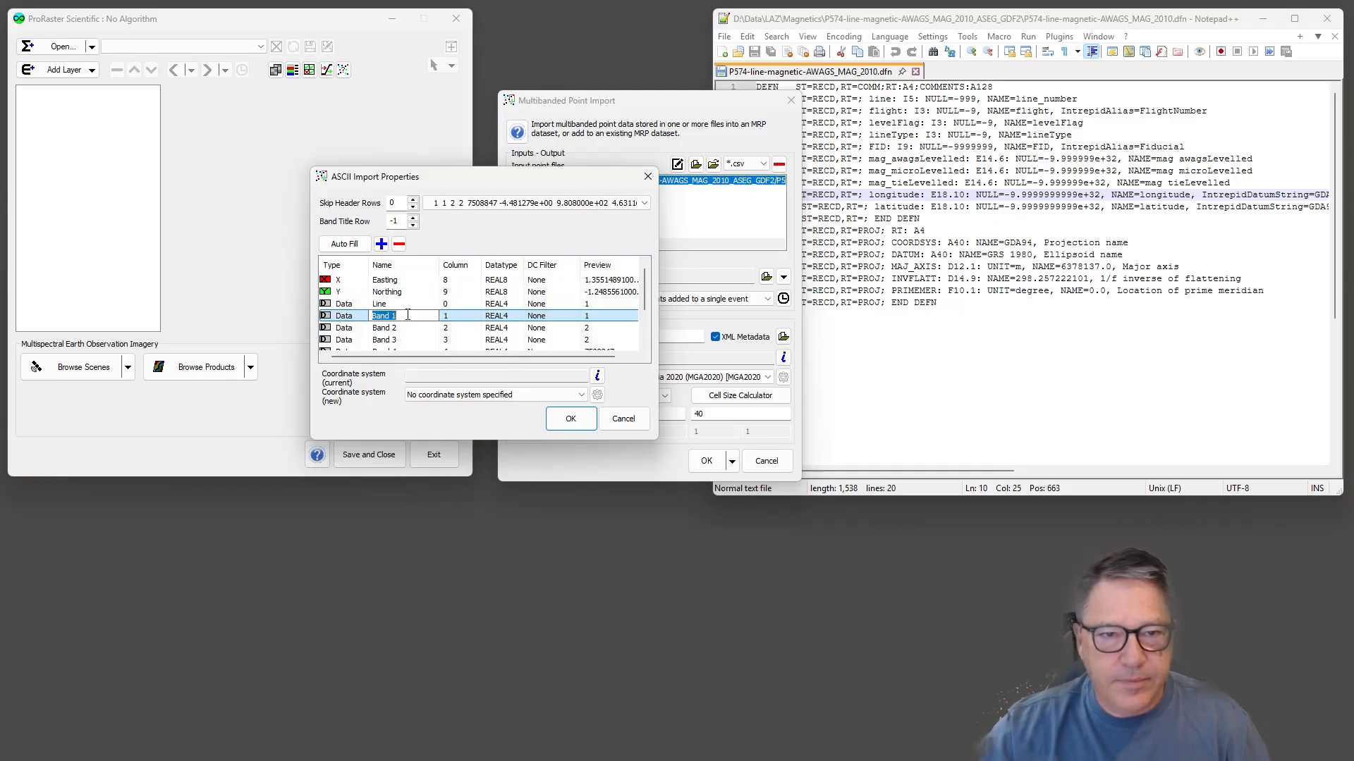
{"action": "left_click_drag", "start_coordinate": [410, 315], "coordinate": [356, 315]}
{"action": "type", "text": "Flight"}
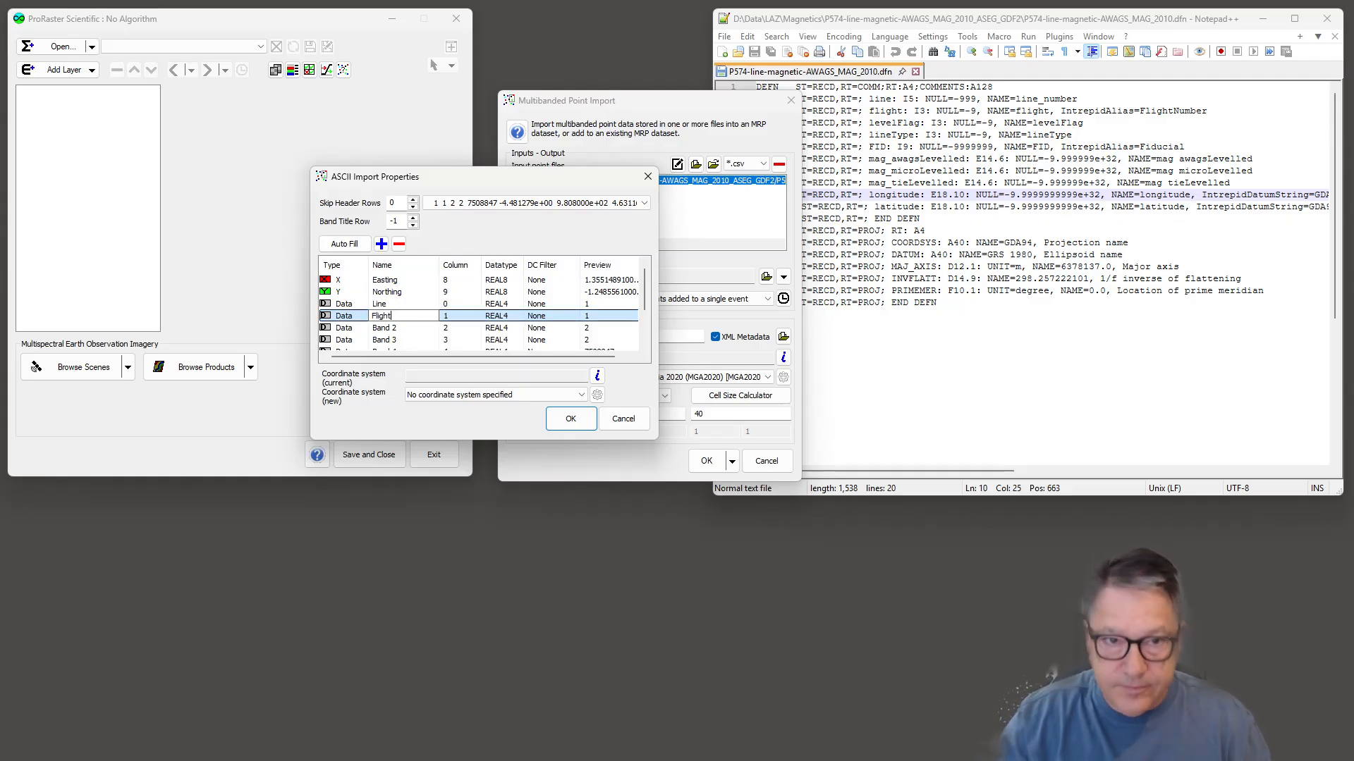
Rename Band 2 to LevelFlag and Band 3 to LineType in the band list
{"action": "left_click", "coordinate": [401, 328]}
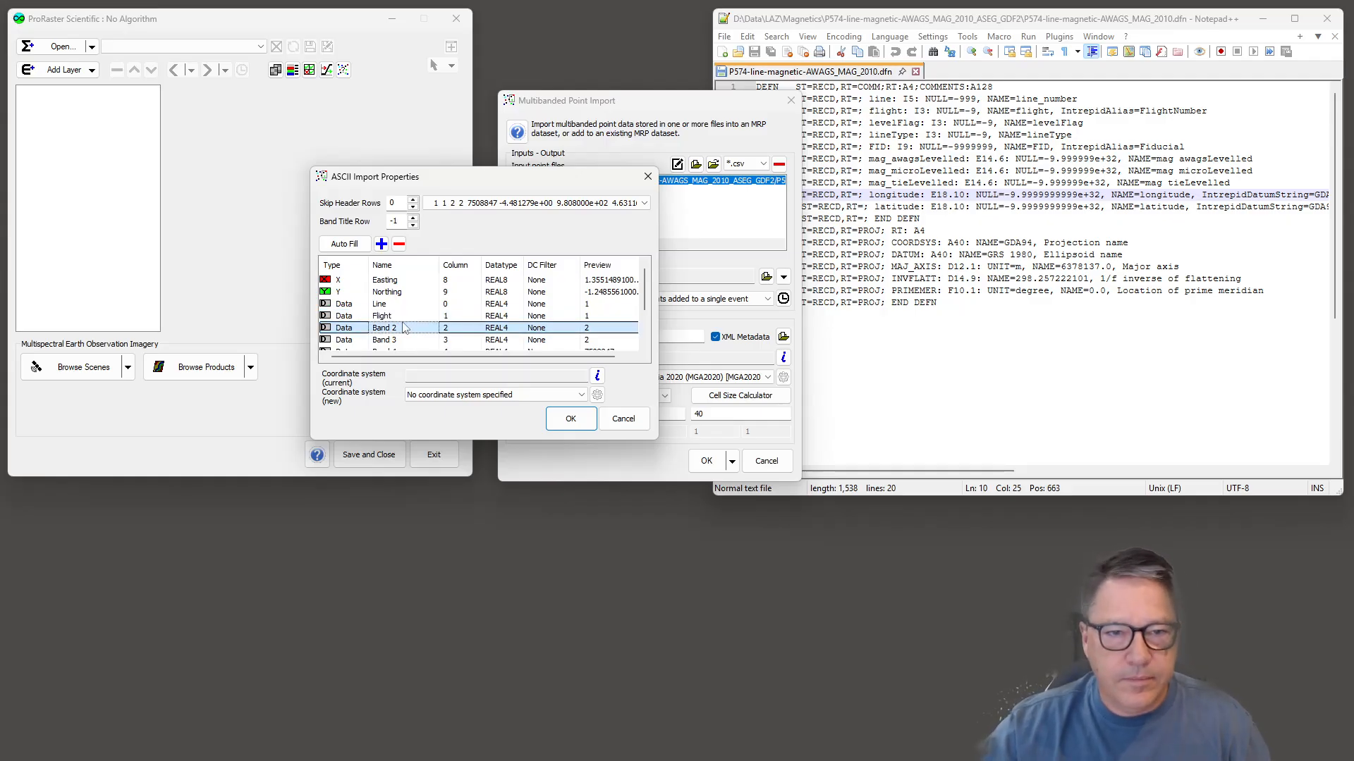
{"action": "left_click", "coordinate": [404, 329]}
{"action": "type", "text": "LevelFlag"}
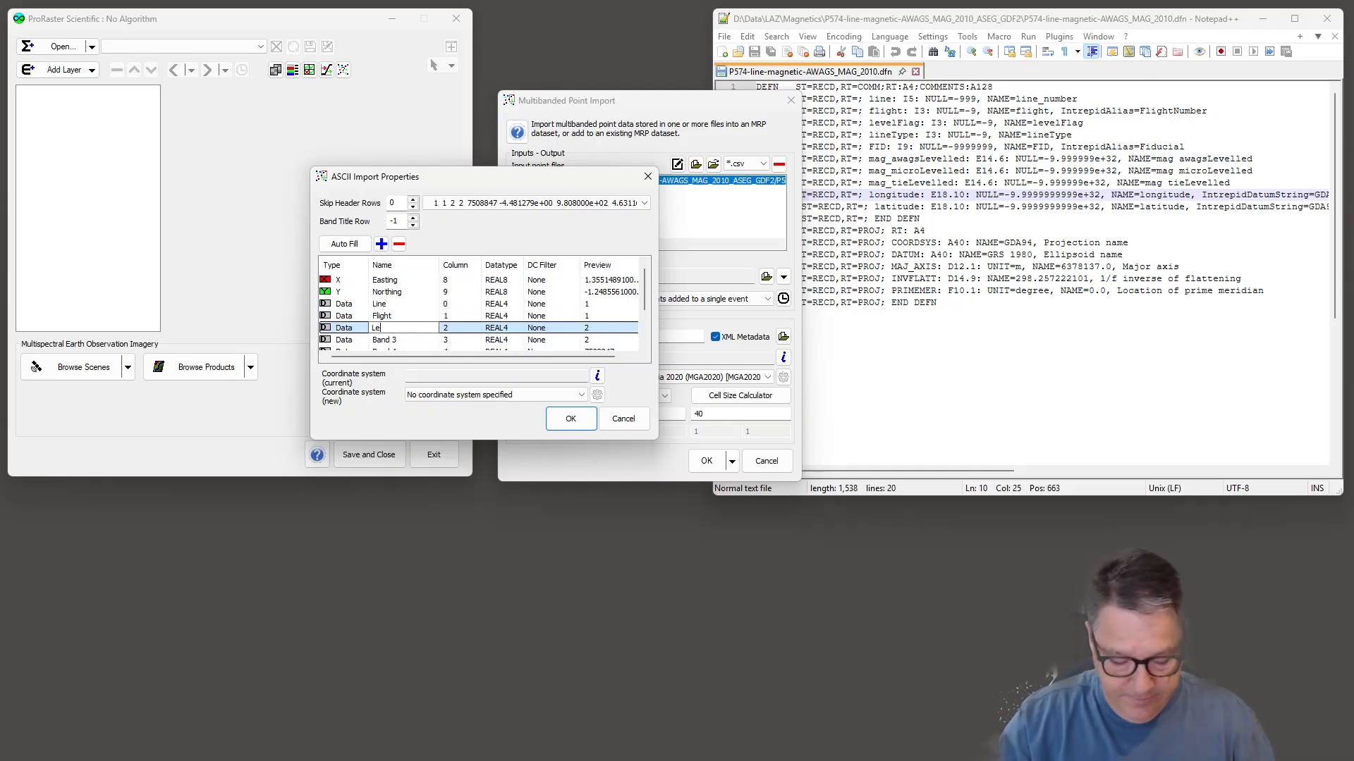
{"action": "left_click", "coordinate": [393, 341]}
{"action": "left_click", "coordinate": [411, 340]}
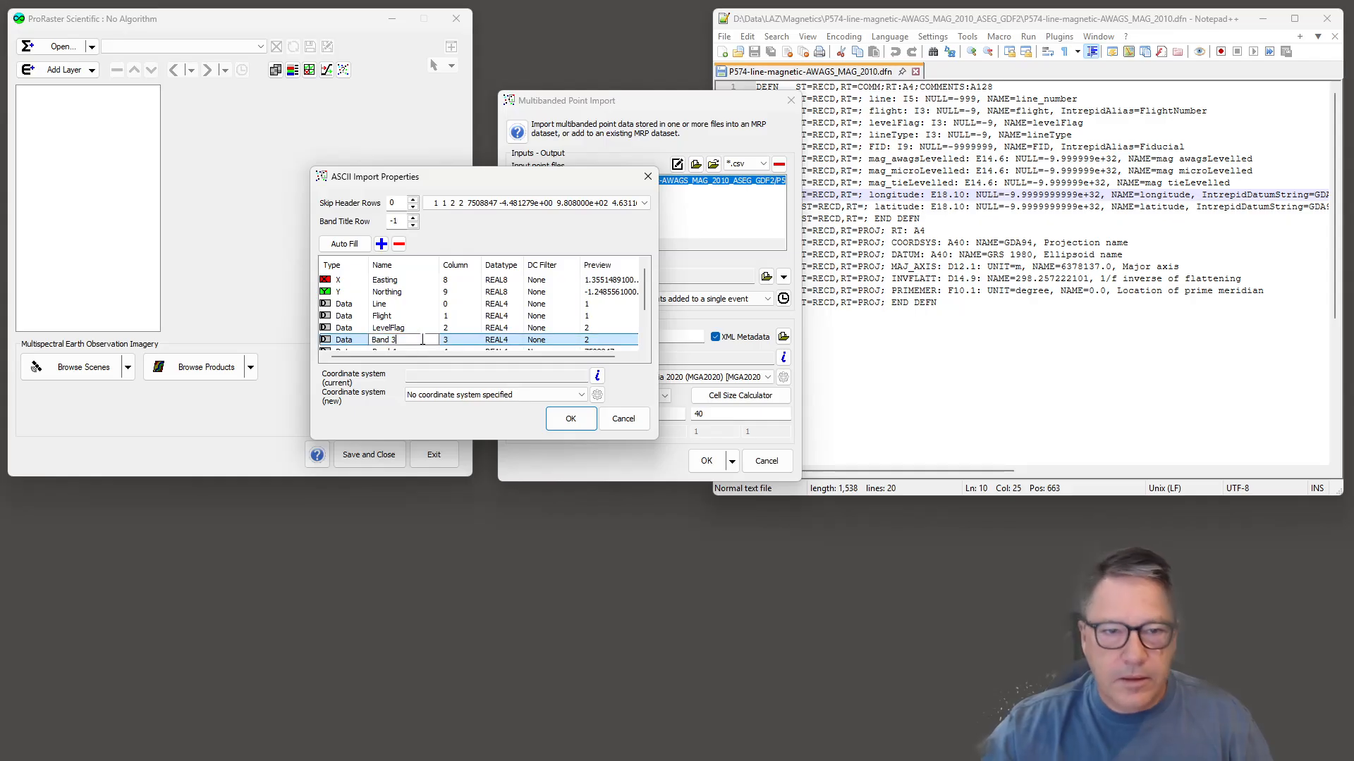
{"action": "type", "text": "Lin"}
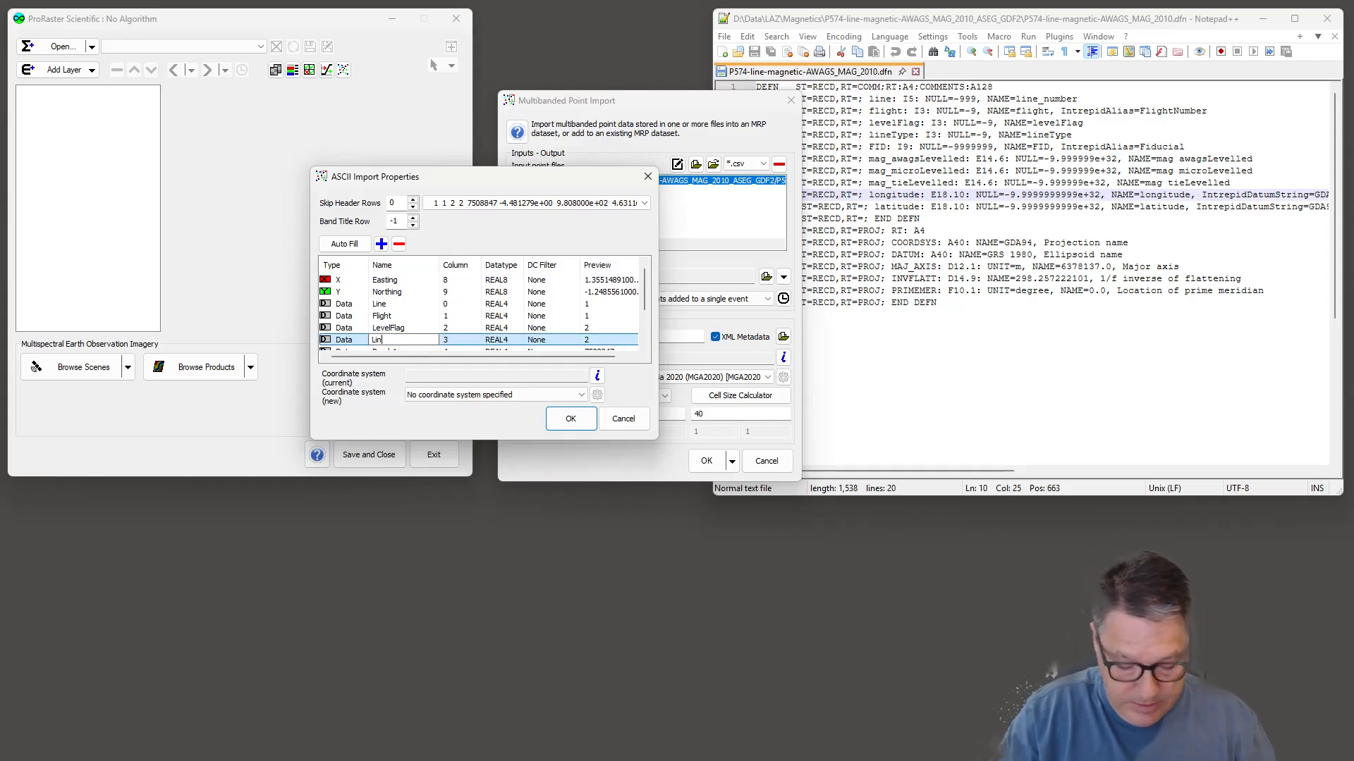
{"action": "type", "text": "eType"}
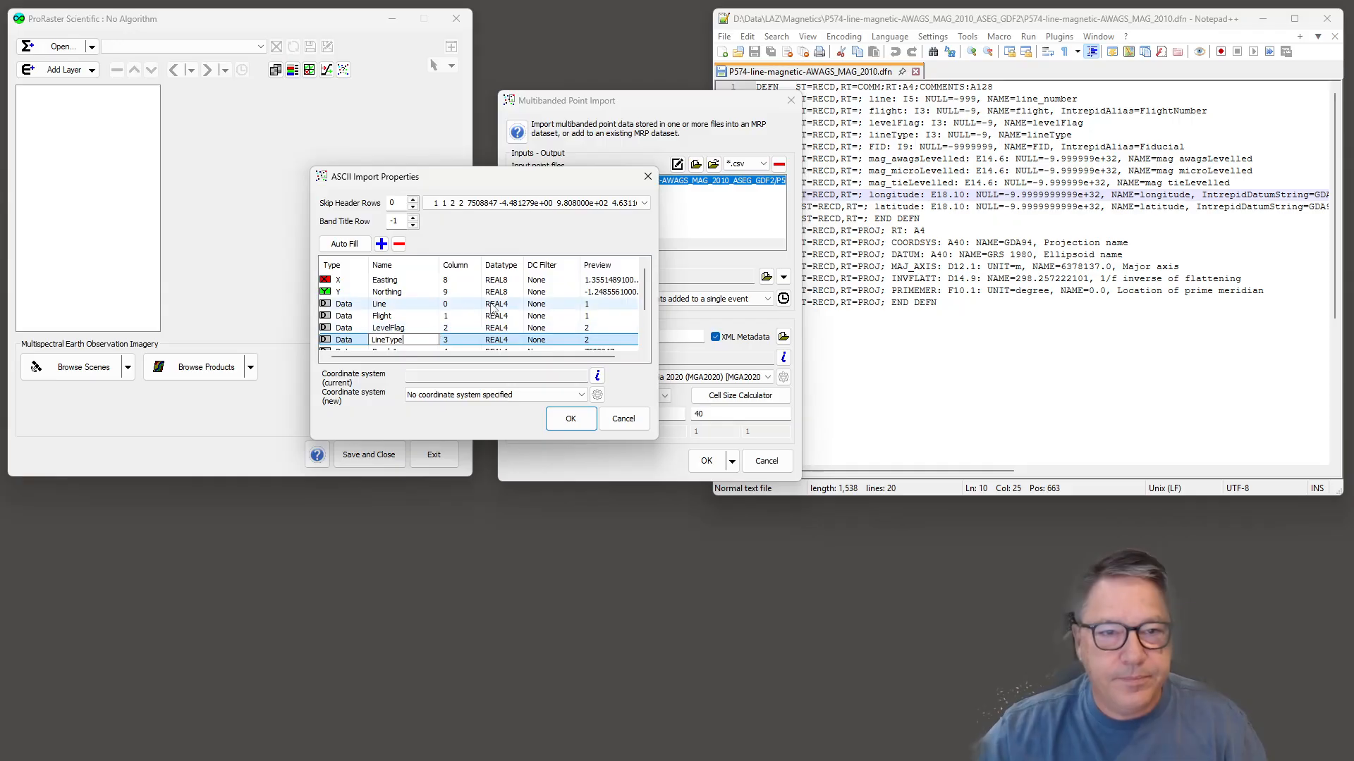
Rename Band 4, the fiducial column, to FID
{"action": "left_click", "coordinate": [451, 316]}
{"action": "scroll", "coordinate": [450, 317], "scroll_direction": "down", "scroll_amount": 1}
{"action": "left_click", "coordinate": [438, 317]}
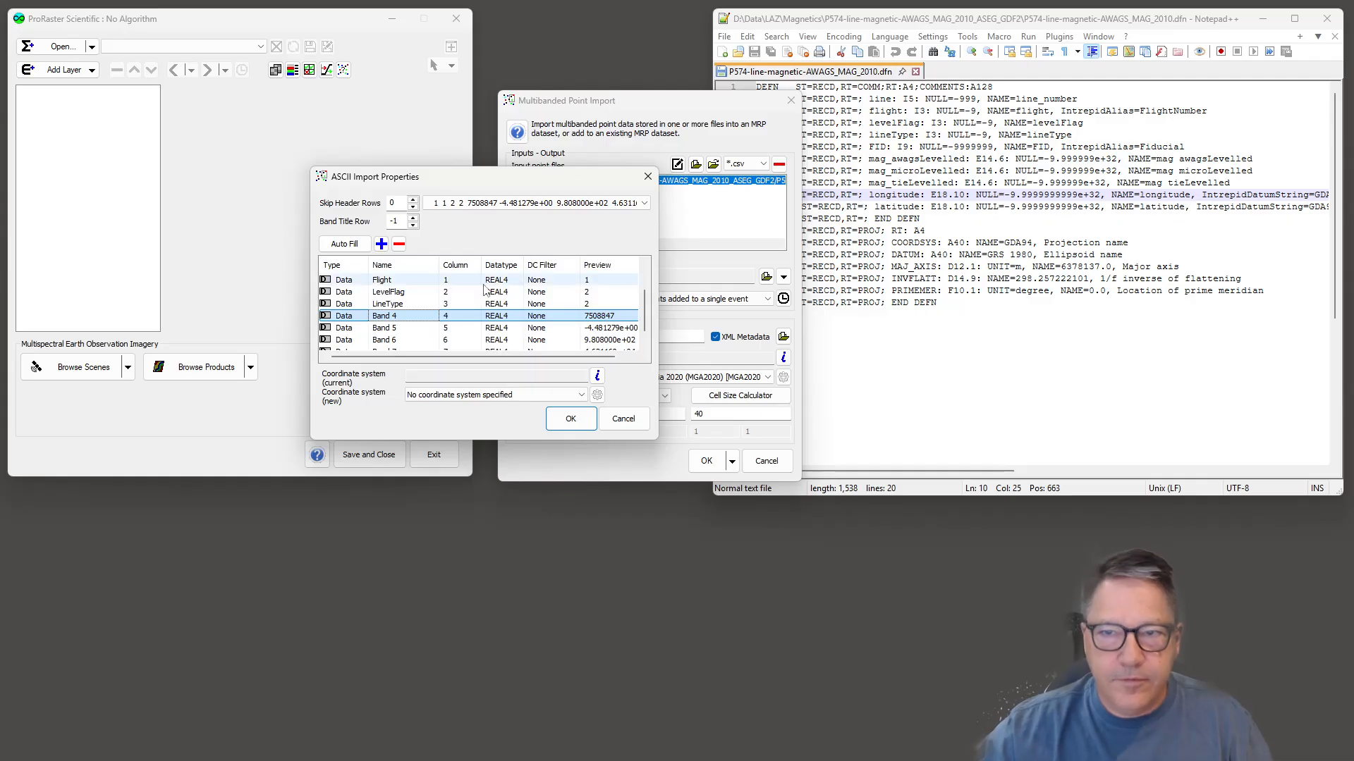
{"action": "left_click", "coordinate": [411, 316]}
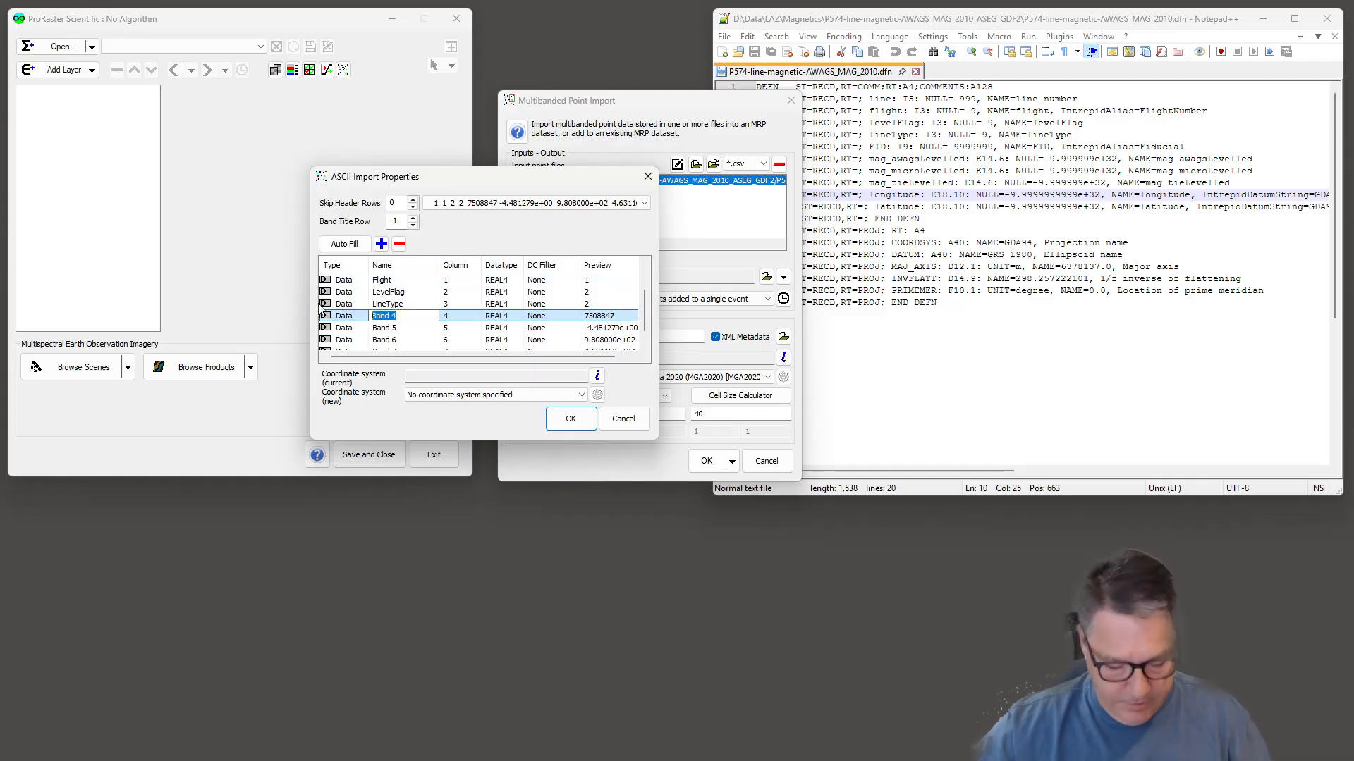
{"action": "type", "text": "FID"}
{"action": "key", "text": "Return"}
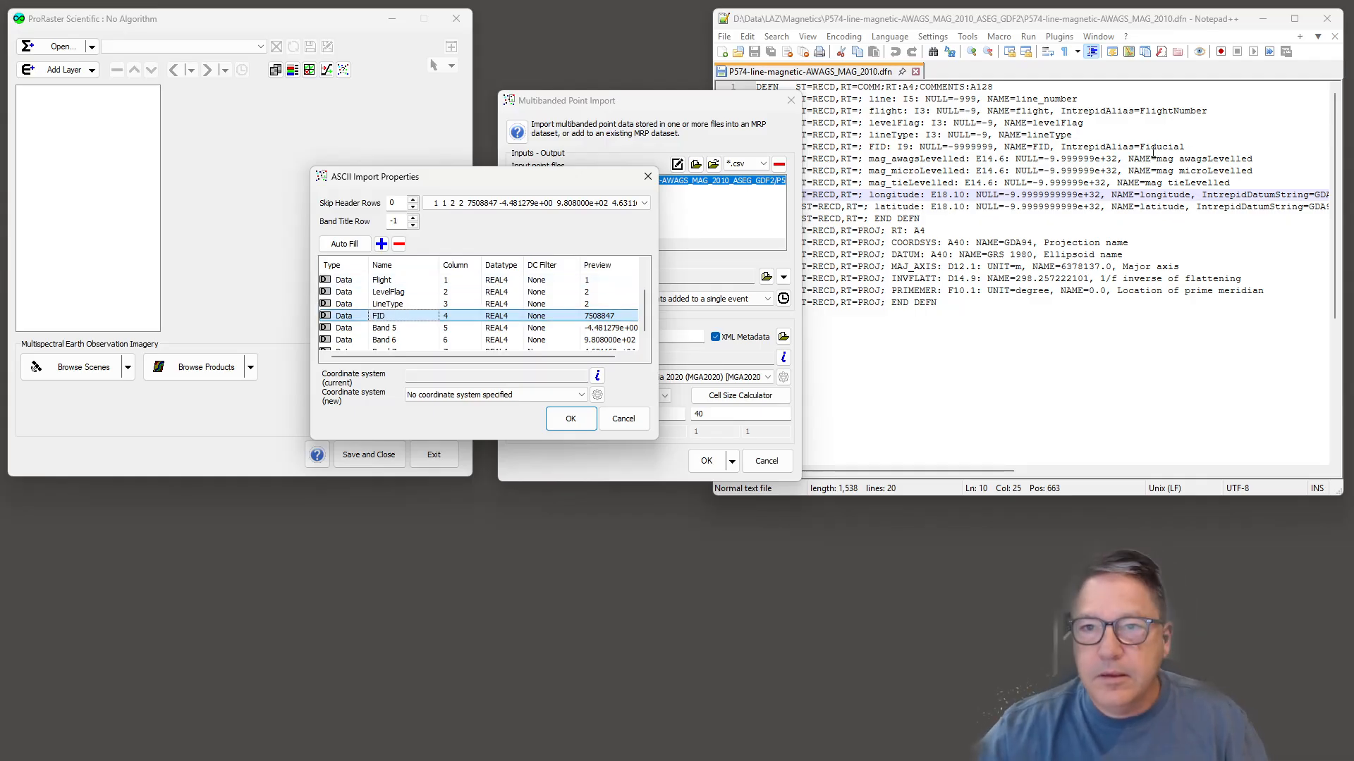
Rename Band 5 to mag_awagsLevelled, copying the name from the definition file
{"action": "left_click", "coordinate": [943, 162]}
{"action": "double_click", "coordinate": [938, 161]}
{"action": "key", "text": "ctrl+c"}
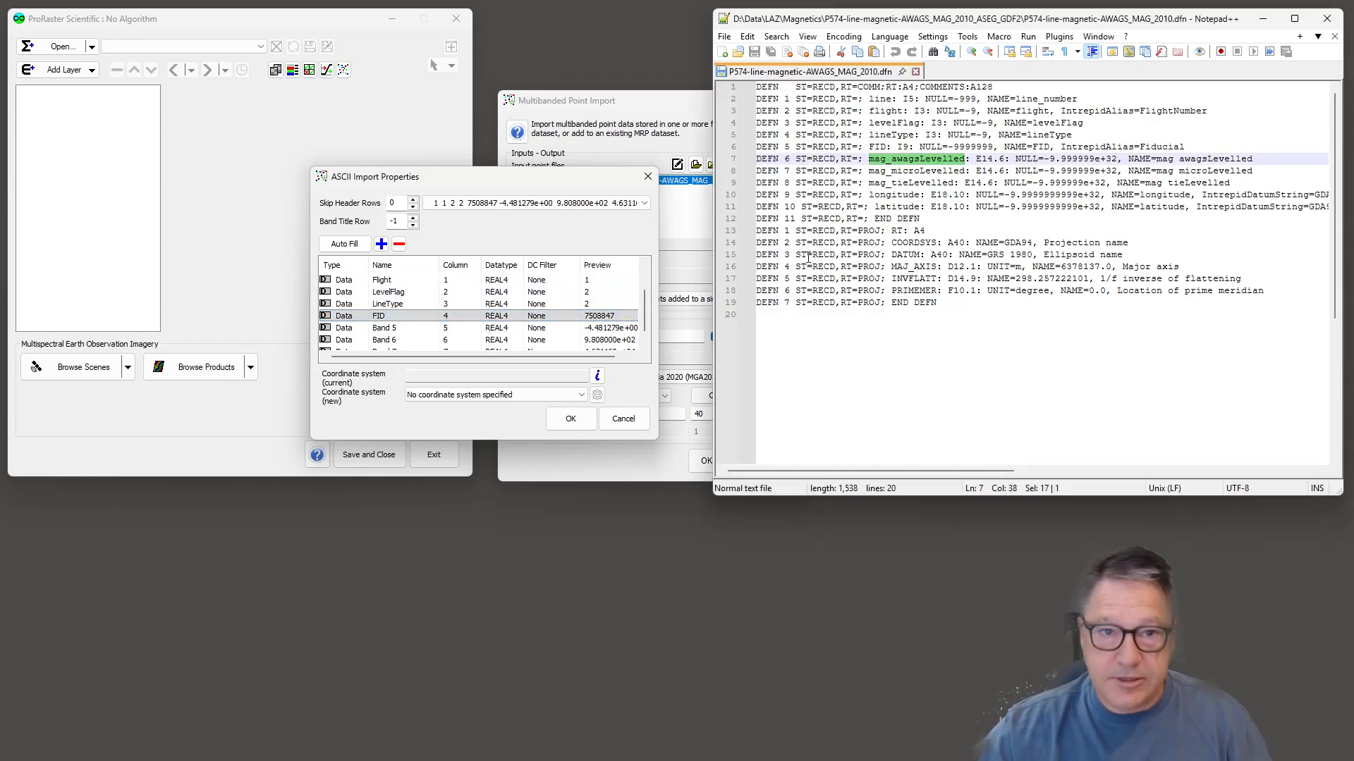
{"action": "left_click", "coordinate": [416, 328]}
{"action": "left_click", "coordinate": [415, 328]}
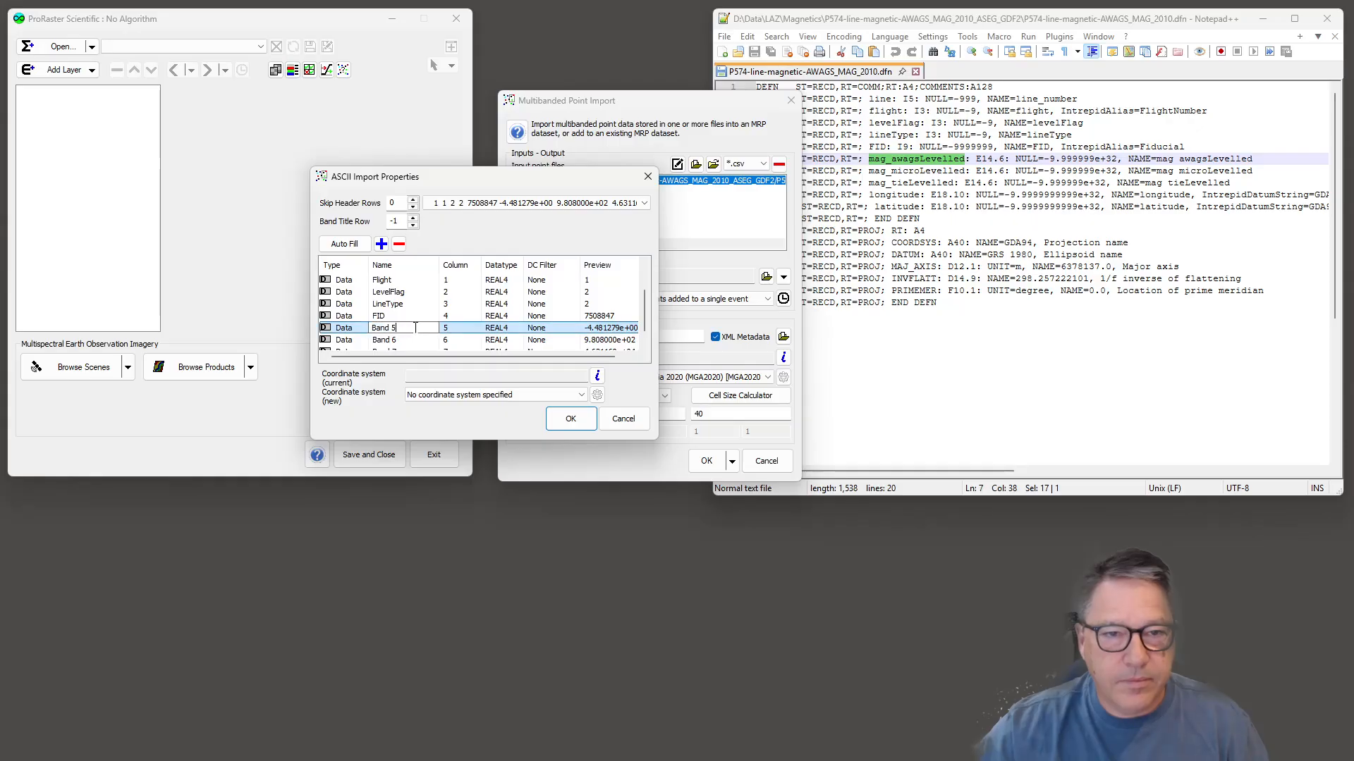
{"action": "key", "text": "ctrl+v"}
{"action": "key", "text": "Return"}
Rename Band 6 to mag_microLevelled, copying the name from the definition file
{"action": "left_click", "coordinate": [916, 173]}
{"action": "double_click", "coordinate": [917, 171]}
{"action": "key", "text": "ctrl+c"}
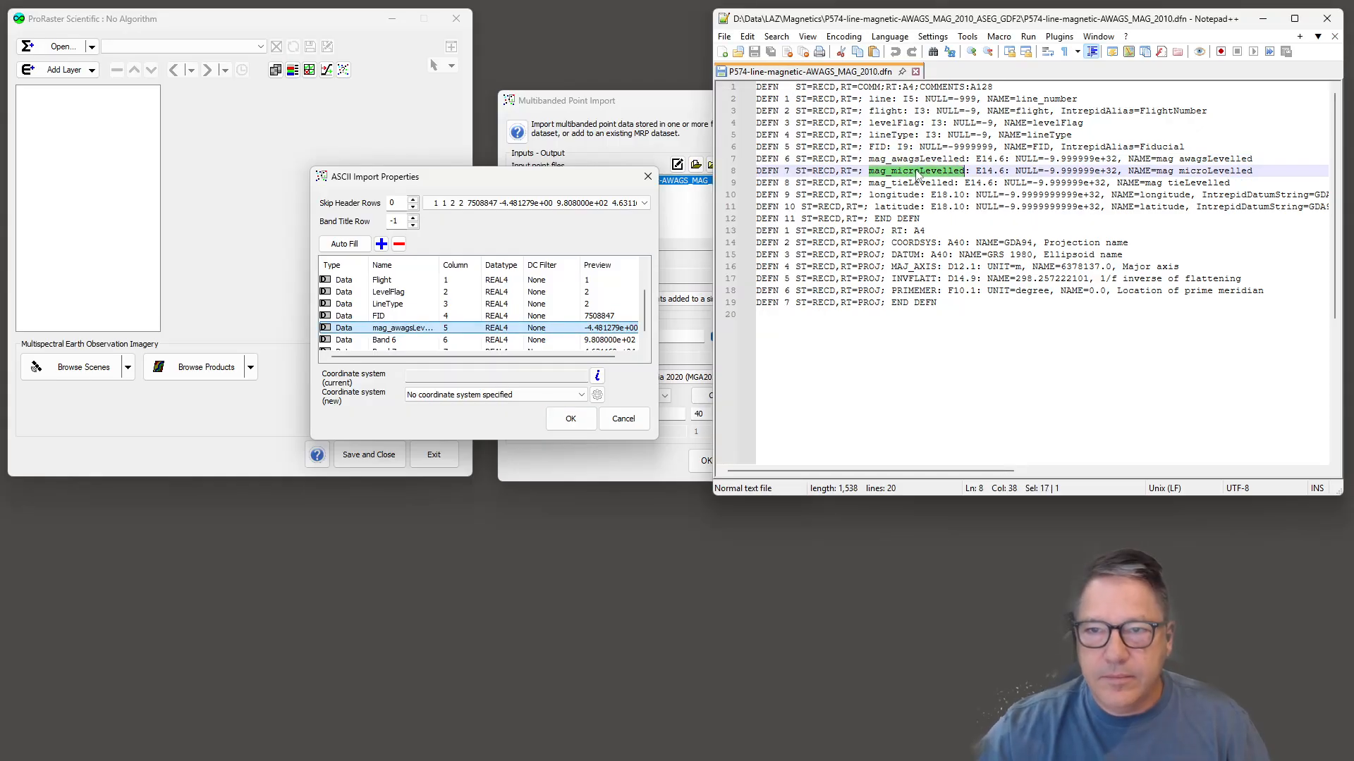
{"action": "left_click", "coordinate": [395, 340]}
{"action": "left_click", "coordinate": [395, 340]}
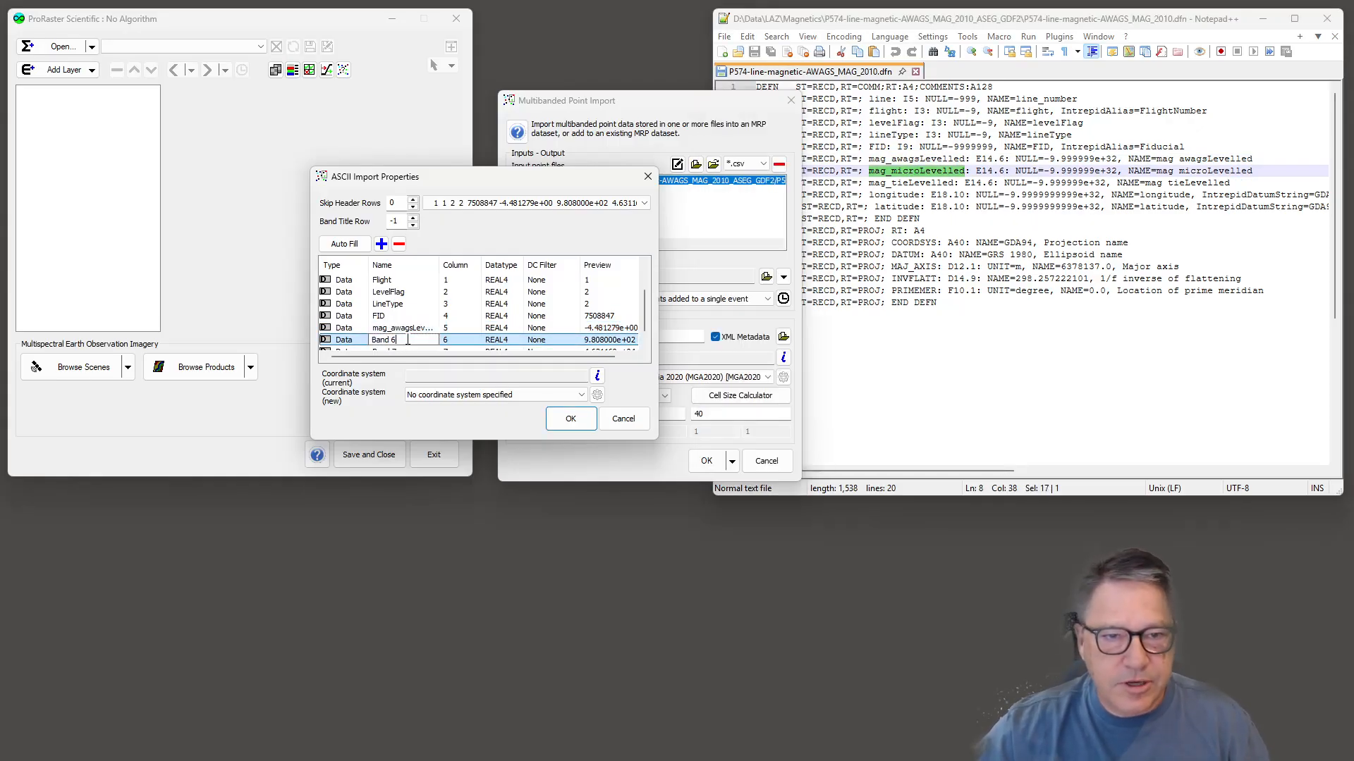
{"action": "key", "text": "ctrl+v"}
Rename Band 7 to mag_tieLevelled, copying the name from the definition file
{"action": "left_click", "coordinate": [908, 182]}
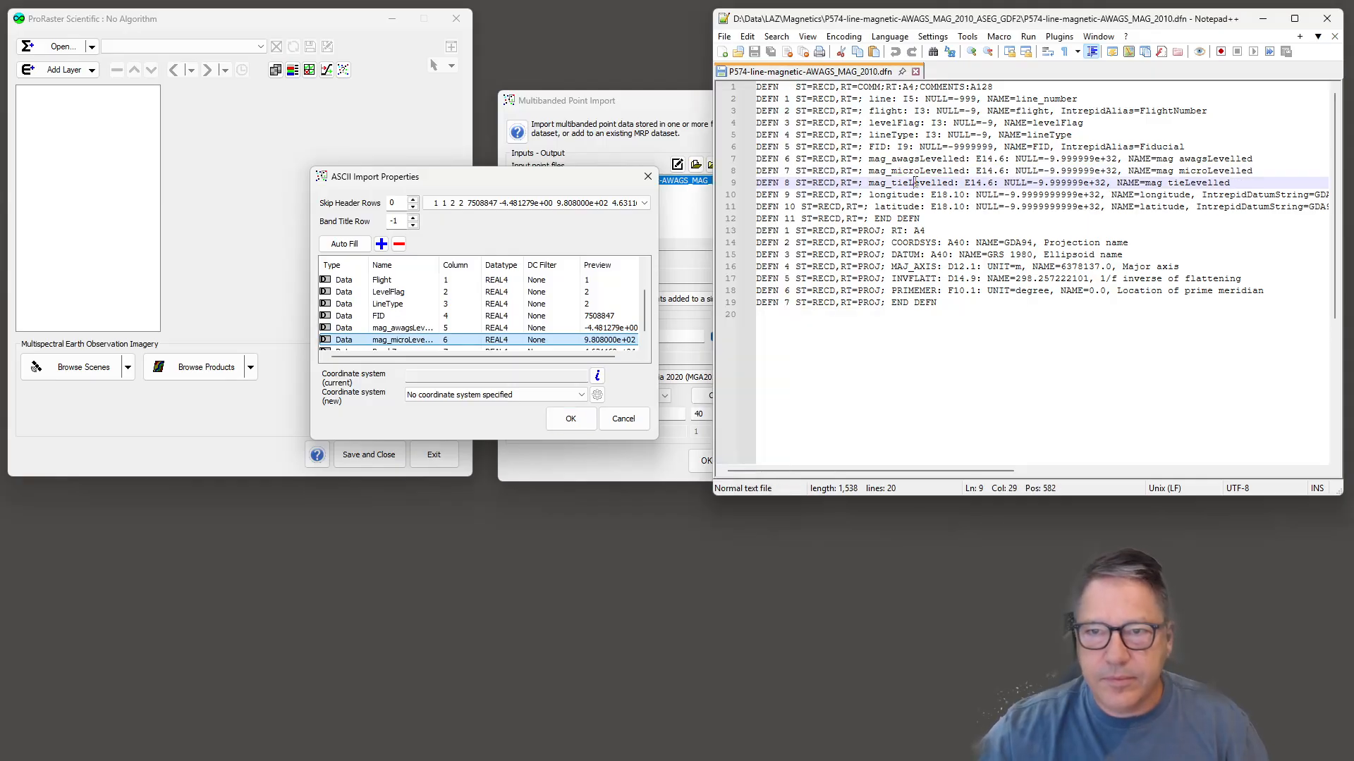
{"action": "double_click", "coordinate": [910, 183]}
{"action": "scroll", "coordinate": [435, 310], "scroll_direction": "down", "scroll_amount": 1}
{"action": "key", "text": "ctrl+c"}
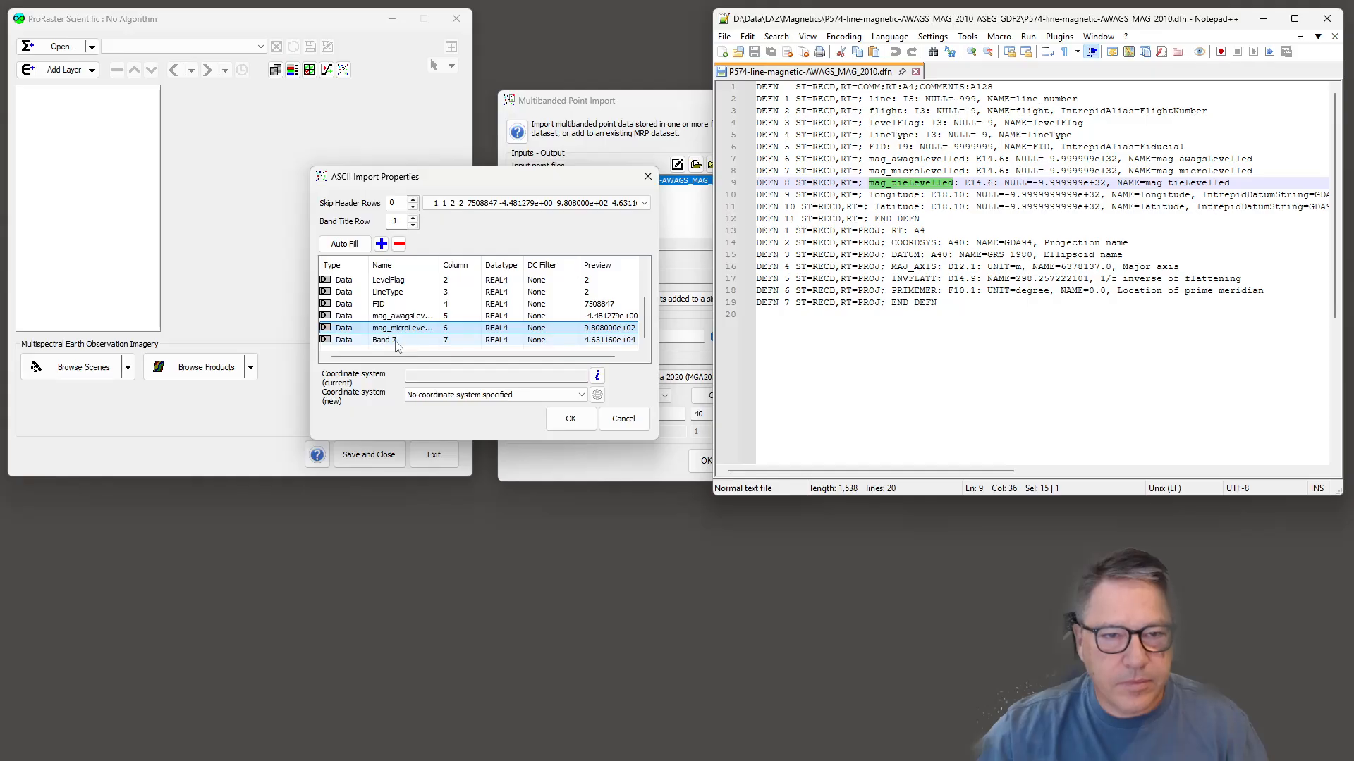
{"action": "left_click", "coordinate": [396, 340]}
{"action": "left_click", "coordinate": [397, 340]}
{"action": "key", "text": "ctrl+v"}
Review the whole band list, checking the names, column assignments and preview values from Easting down to the magnetic bands
{"action": "scroll", "coordinate": [412, 324], "scroll_direction": "up", "scroll_amount": 4}
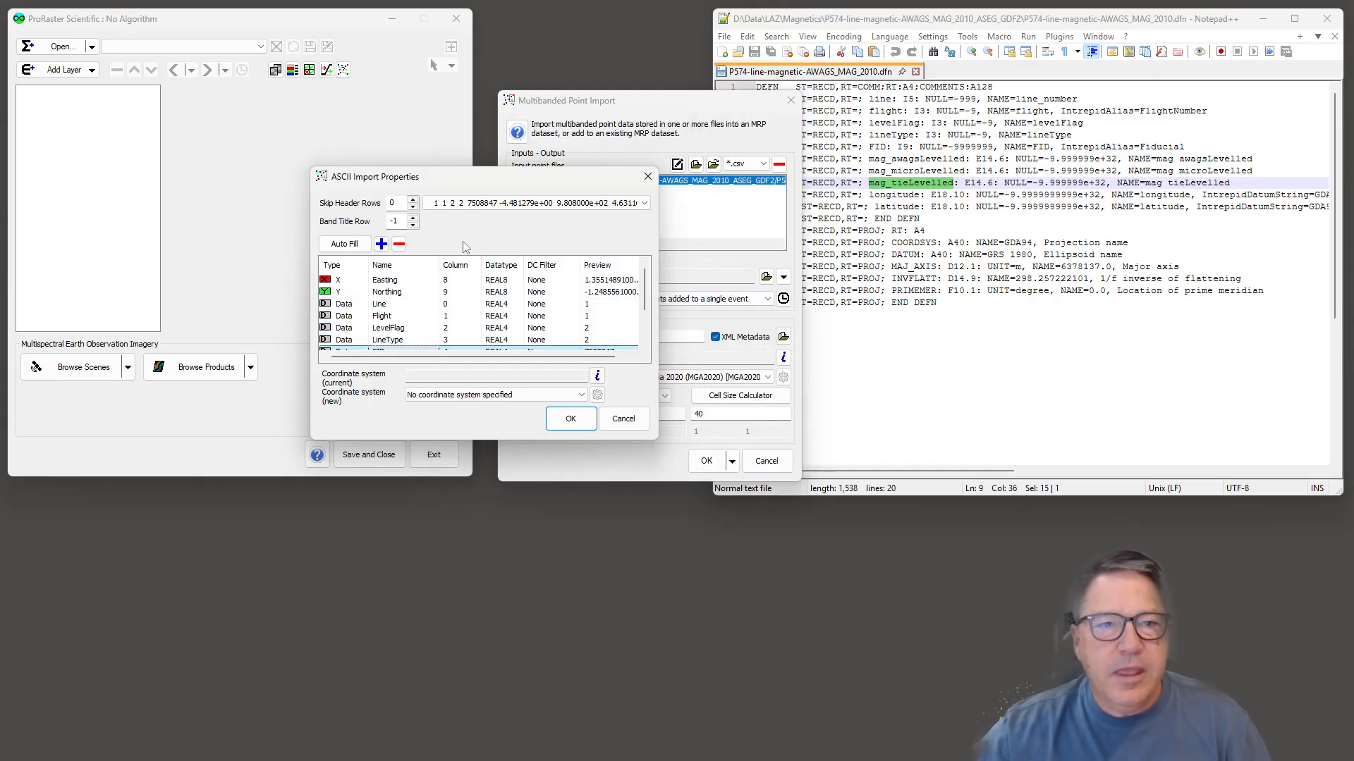
{"action": "scroll", "coordinate": [402, 314], "scroll_direction": "down", "scroll_amount": 3}
{"action": "scroll", "coordinate": [405, 328], "scroll_direction": "down", "scroll_amount": 1}
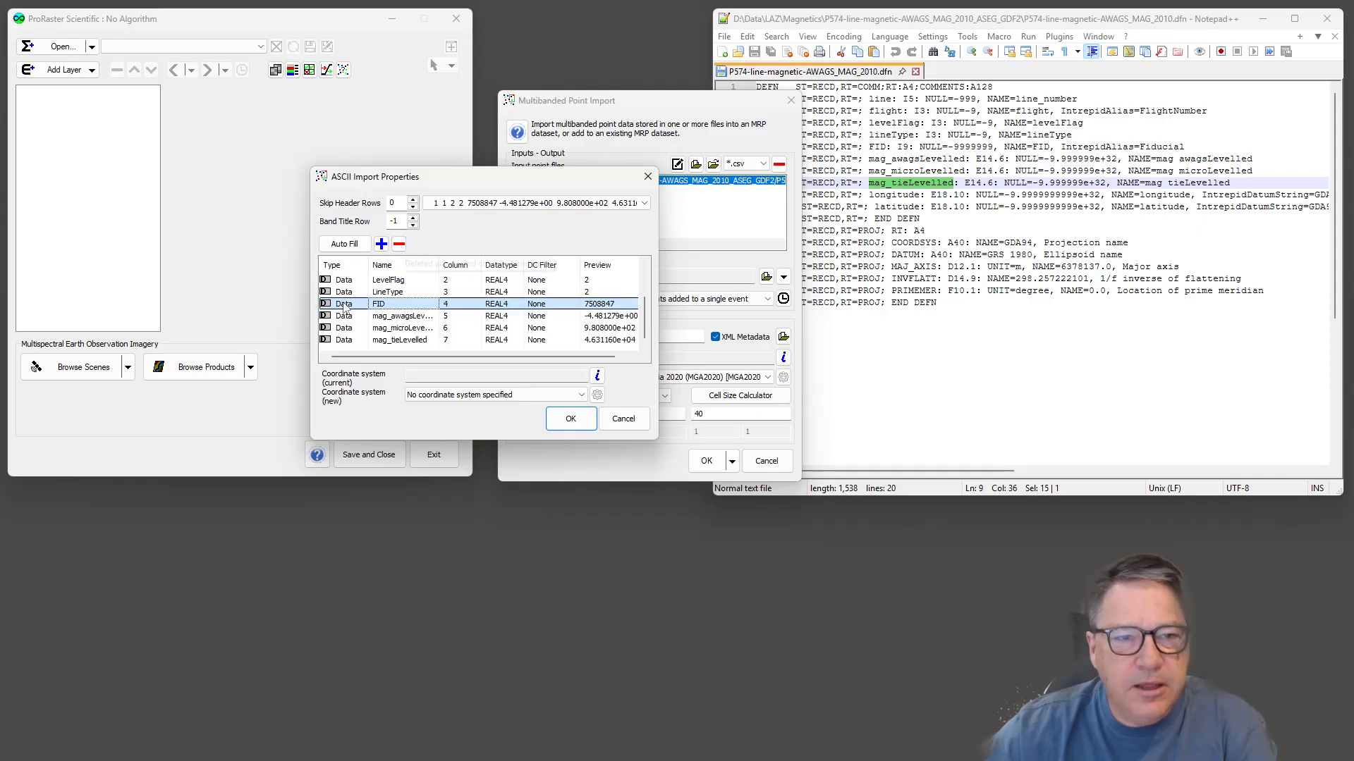
{"action": "left_click_drag", "start_coordinate": [355, 296], "coordinate": [353, 317]}
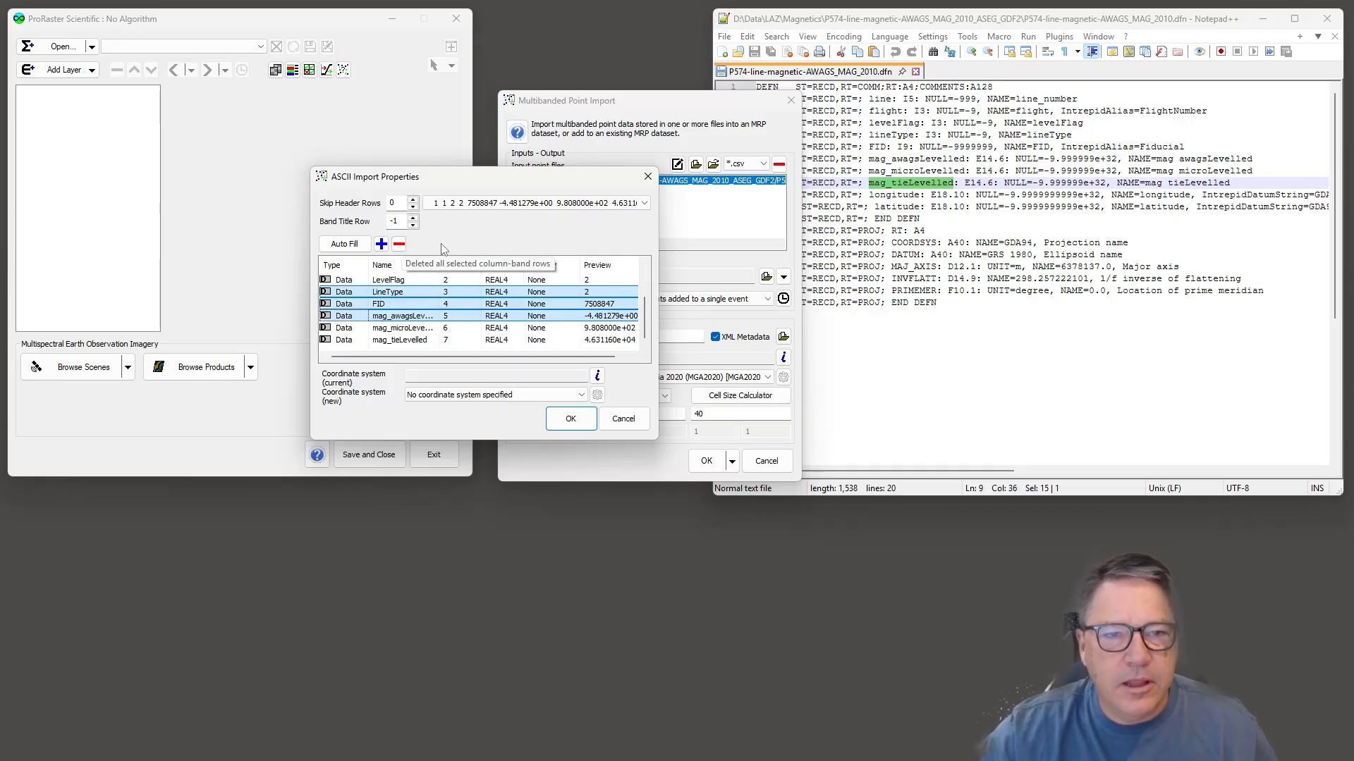
{"action": "scroll", "coordinate": [427, 297], "scroll_direction": "up", "scroll_amount": 2}
{"action": "left_click", "coordinate": [413, 305]}
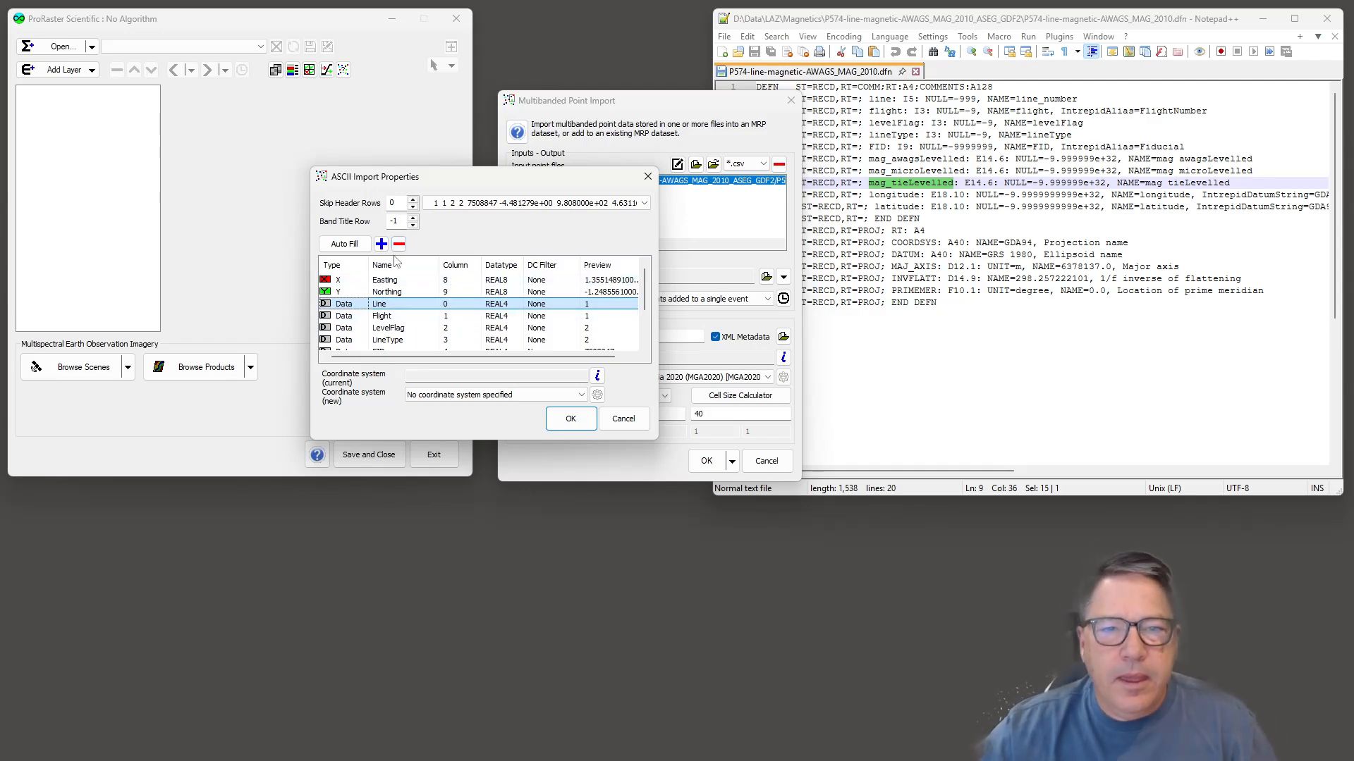
{"action": "left_click", "coordinate": [612, 281]}
{"action": "scroll", "coordinate": [605, 330], "scroll_direction": "down", "scroll_amount": 2}
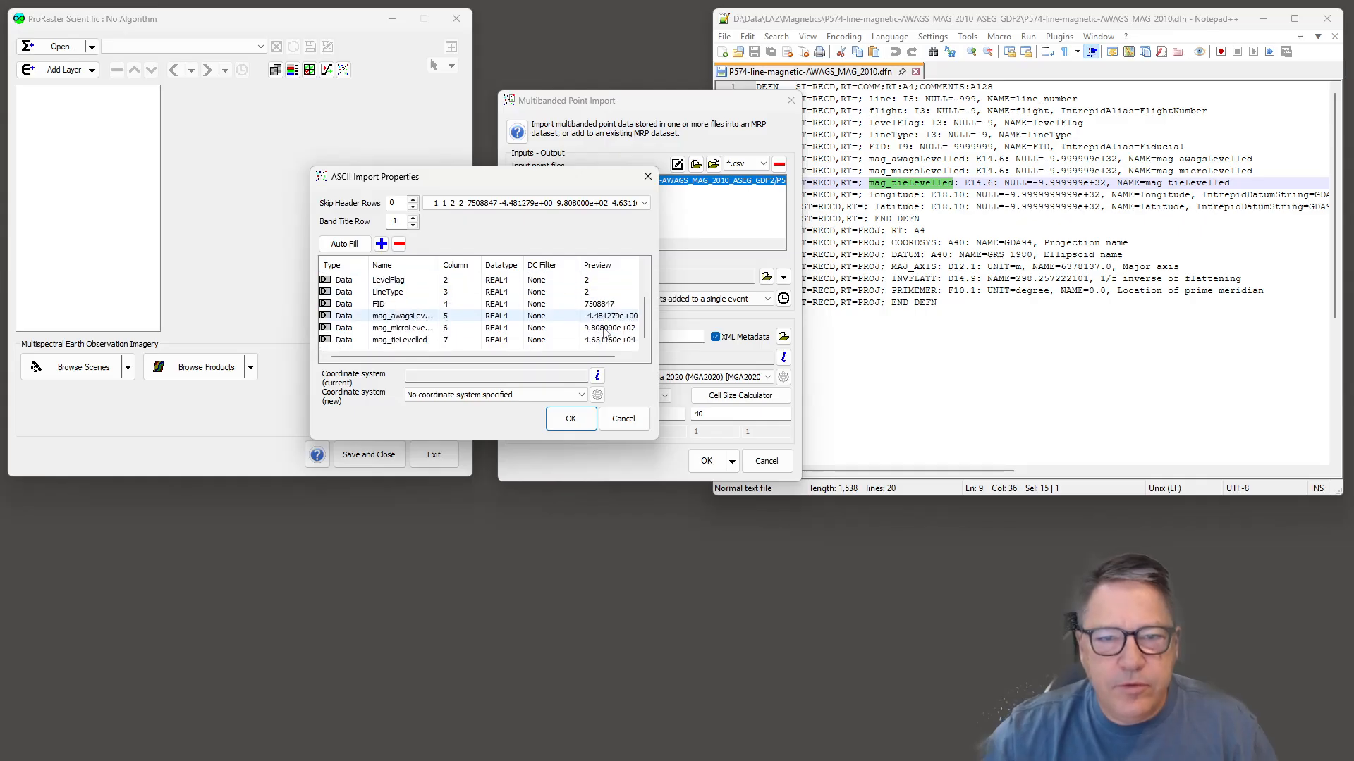
{"action": "scroll", "coordinate": [610, 306], "scroll_direction": "up", "scroll_amount": 2}
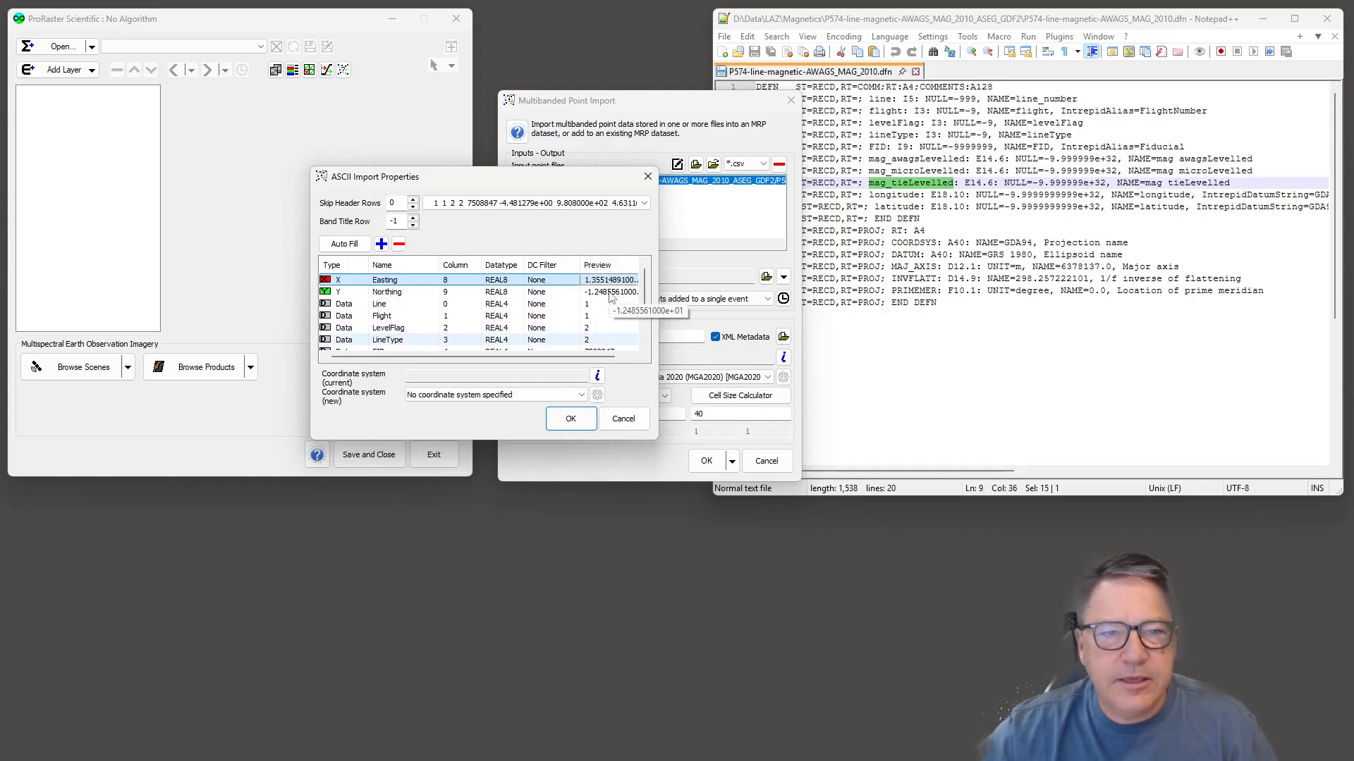
Select REAL8 as the datatype of the Easting band and check the datatype of Northing
{"action": "left_click", "coordinate": [513, 282]}
{"action": "left_click", "coordinate": [519, 281]}
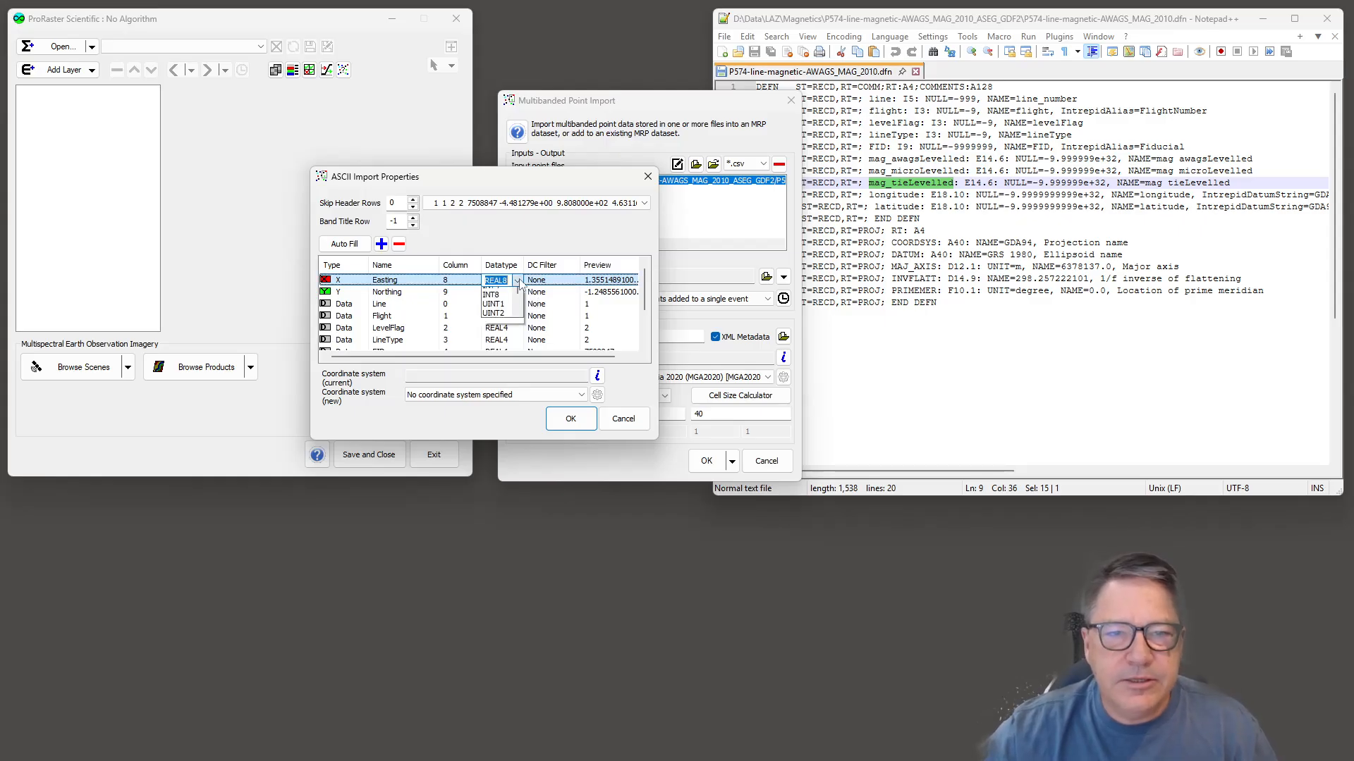
{"action": "left_click", "coordinate": [520, 283]}
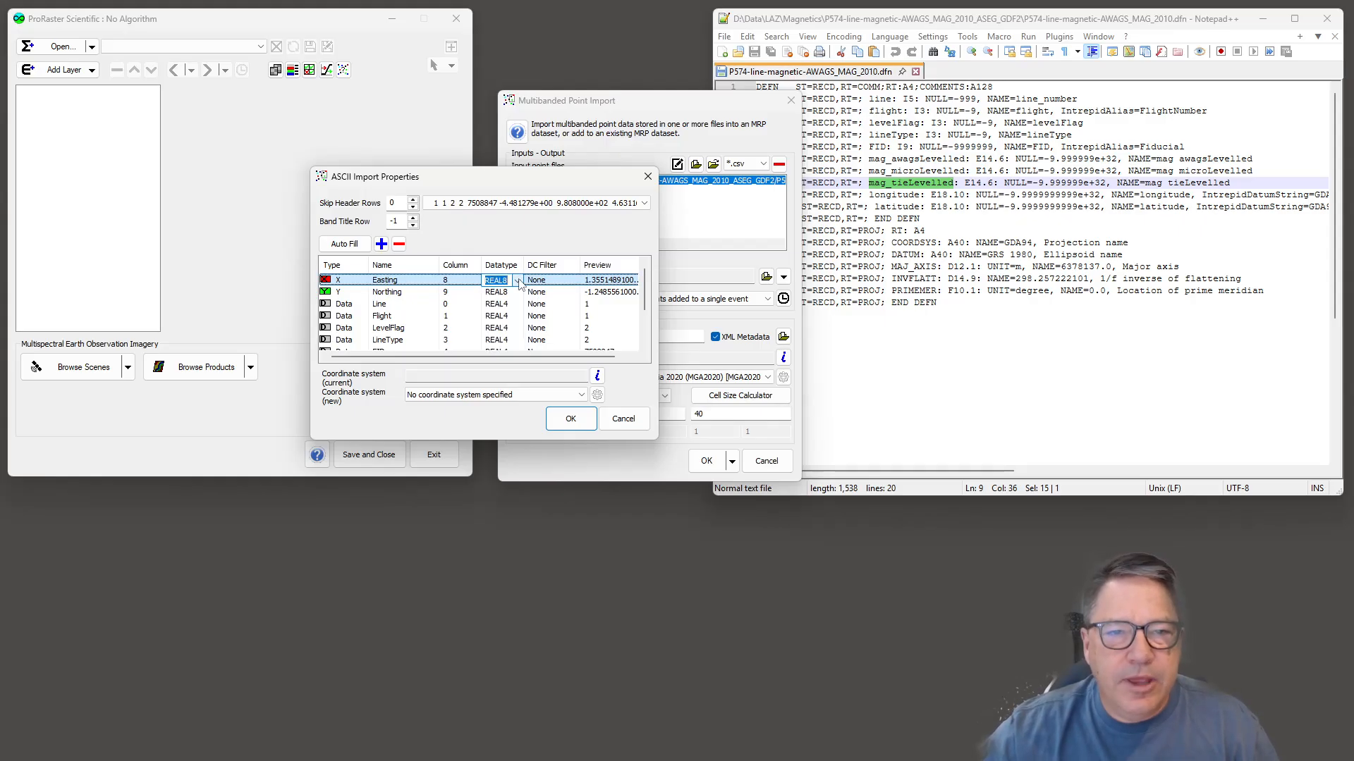
{"action": "left_click", "coordinate": [517, 281]}
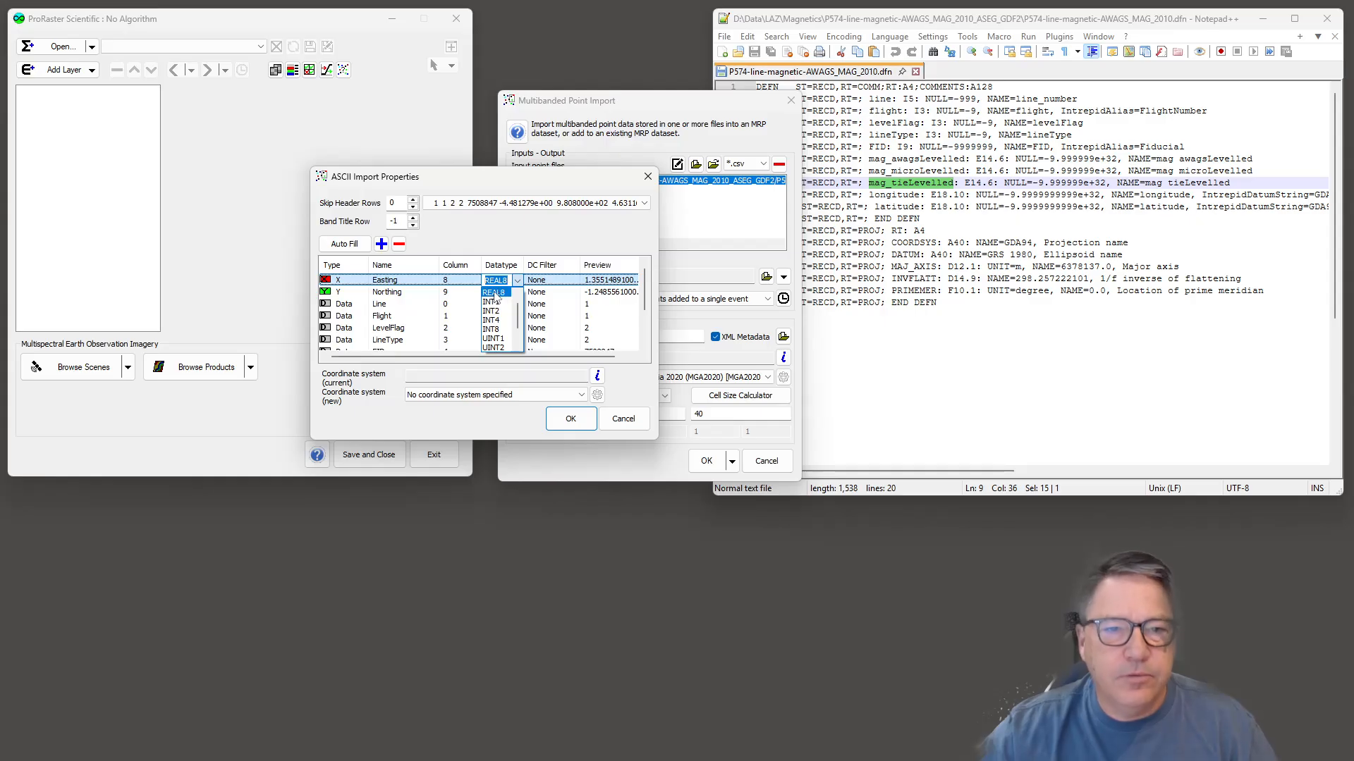
{"action": "left_click", "coordinate": [496, 294]}
{"action": "left_click", "coordinate": [505, 296]}
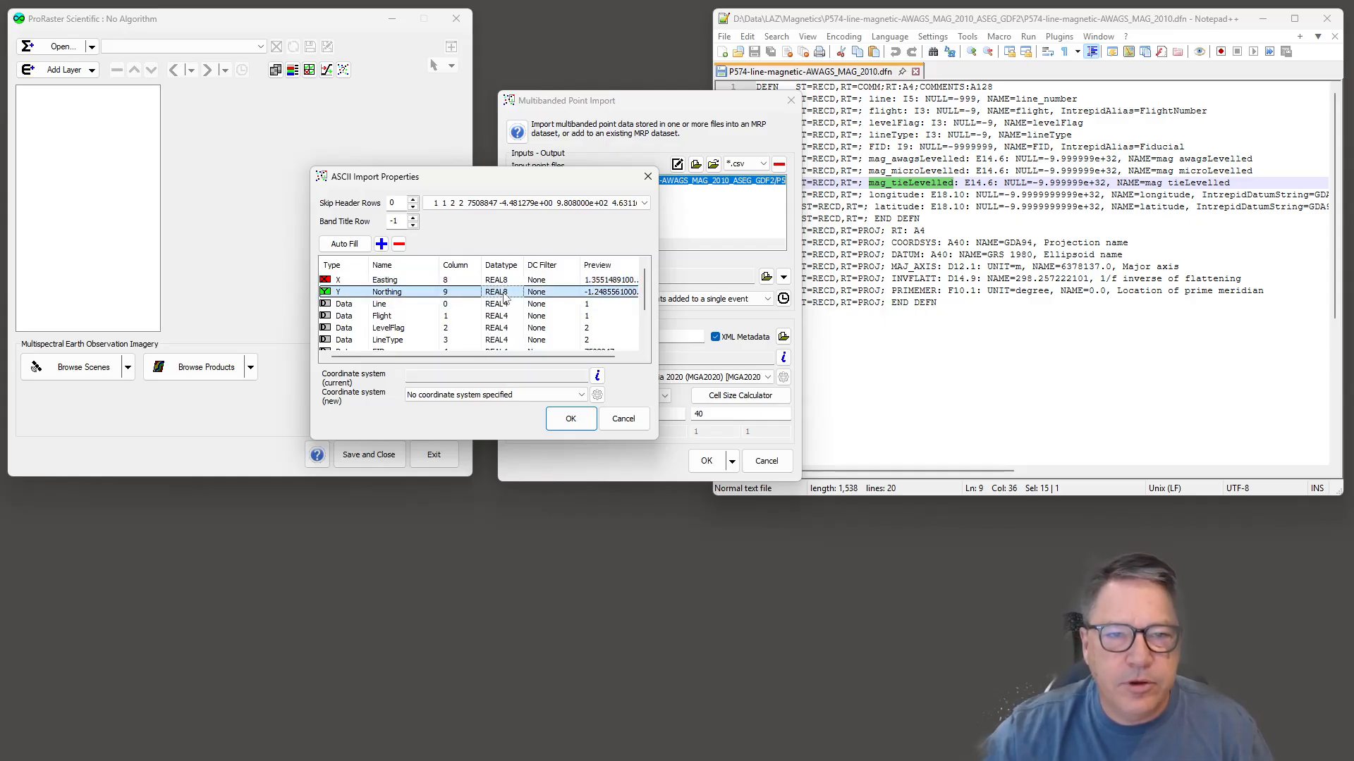
Set the datatype of the Line band to INT4
{"action": "left_click", "coordinate": [506, 304]}
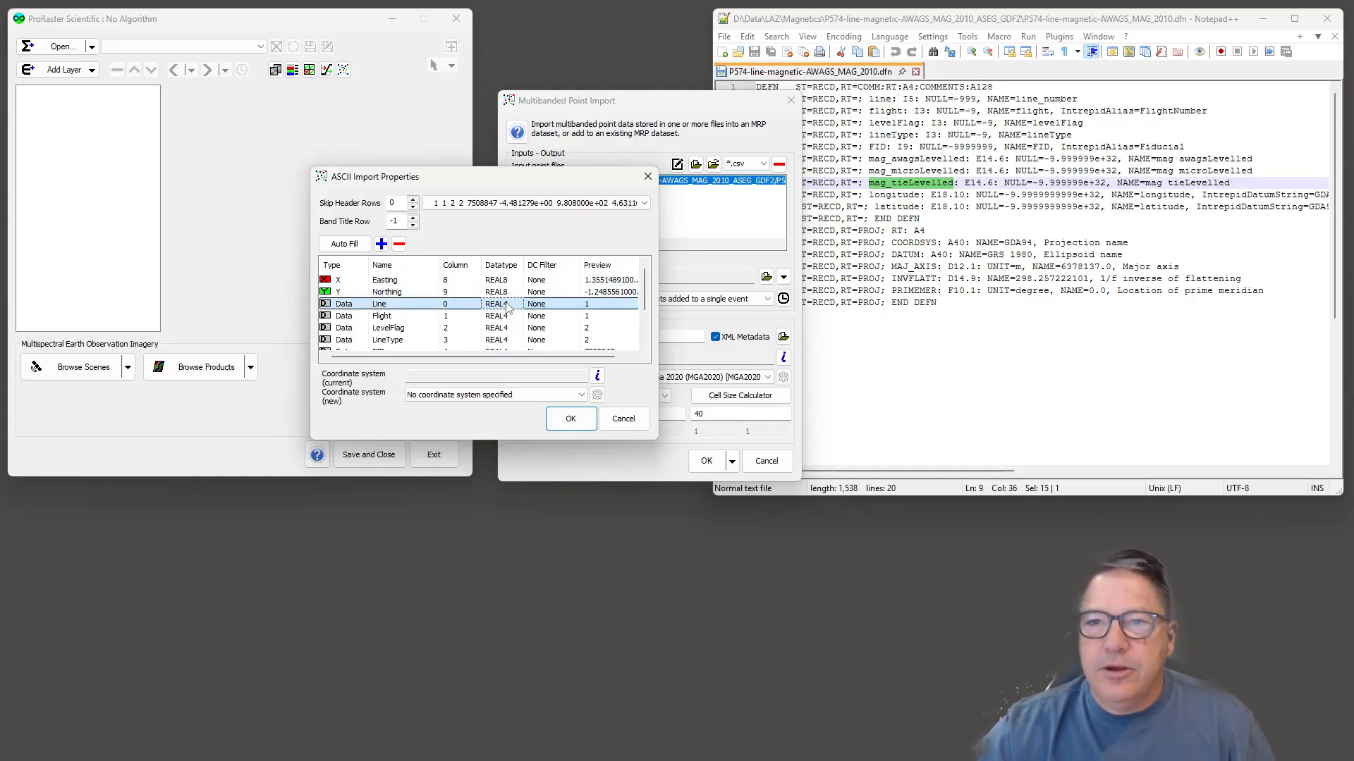
{"action": "left_click", "coordinate": [531, 309]}
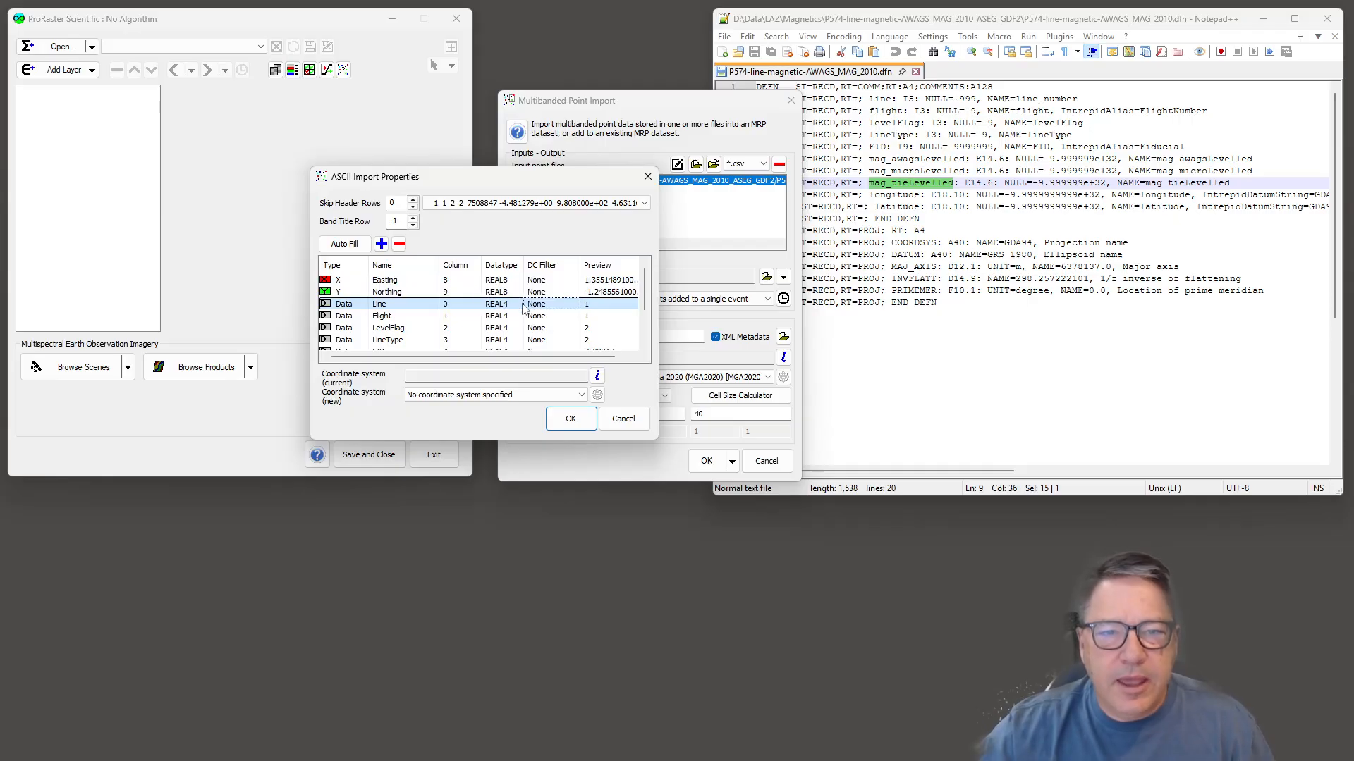
{"action": "left_click", "coordinate": [520, 305]}
{"action": "left_click", "coordinate": [517, 304]}
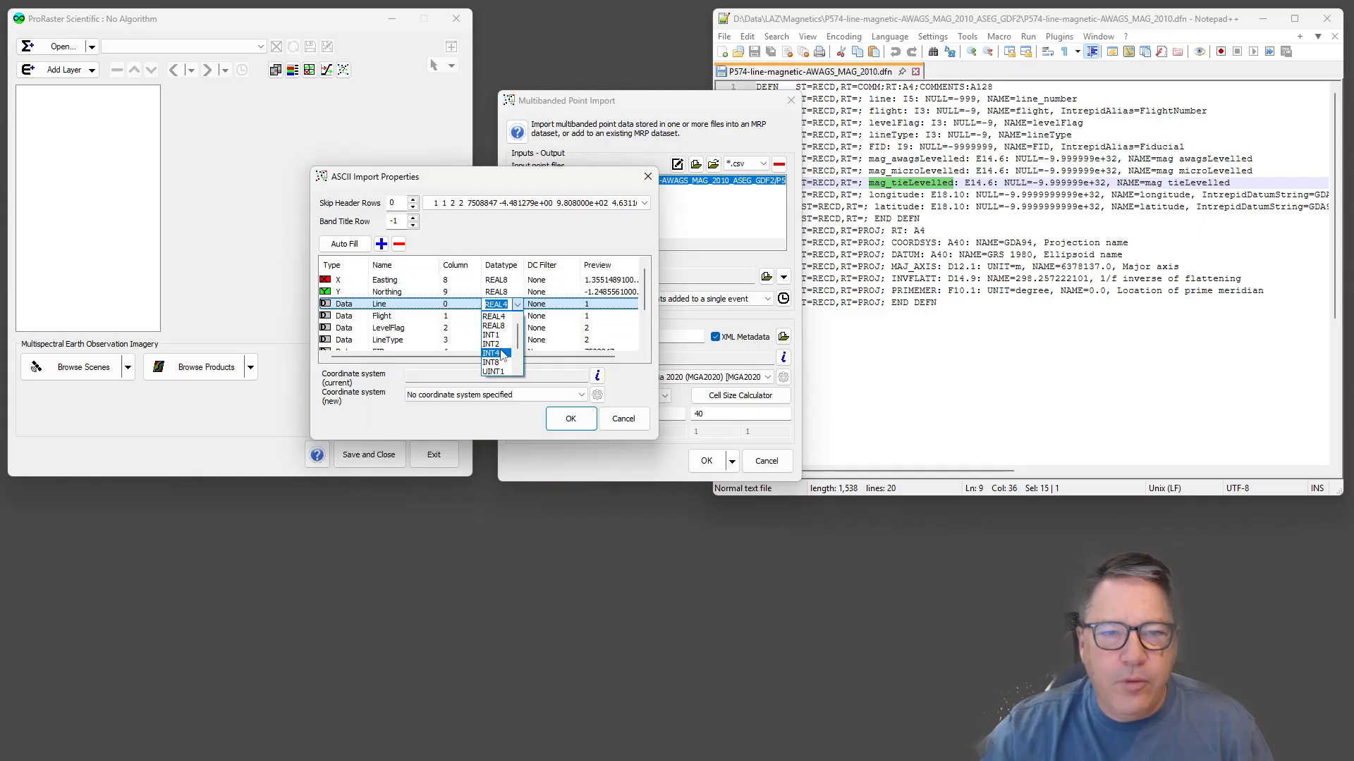
{"action": "left_click", "coordinate": [502, 355]}
Set the datatype of the Flight, LevelFlag and LineType bands to INT1
{"action": "left_click", "coordinate": [518, 318]}
{"action": "left_click", "coordinate": [519, 321]}
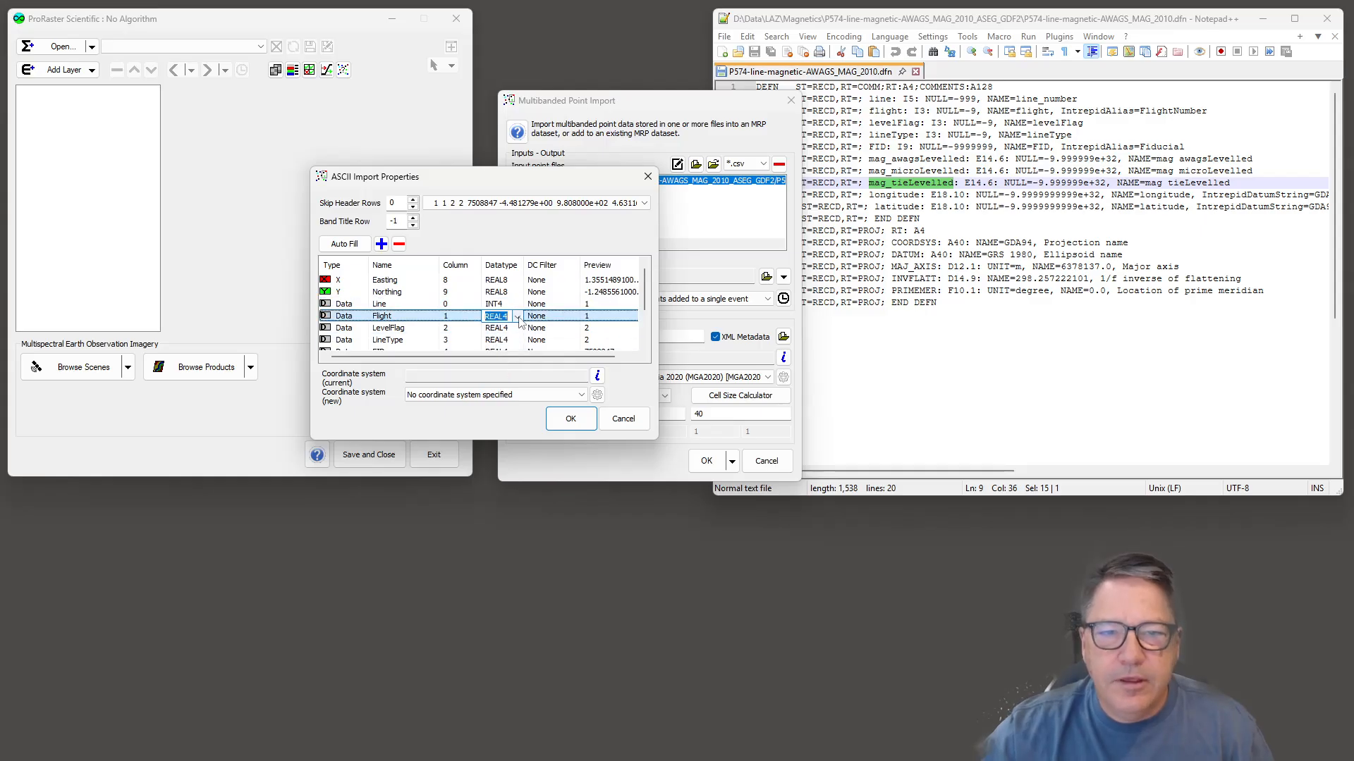
{"action": "left_click", "coordinate": [518, 317]}
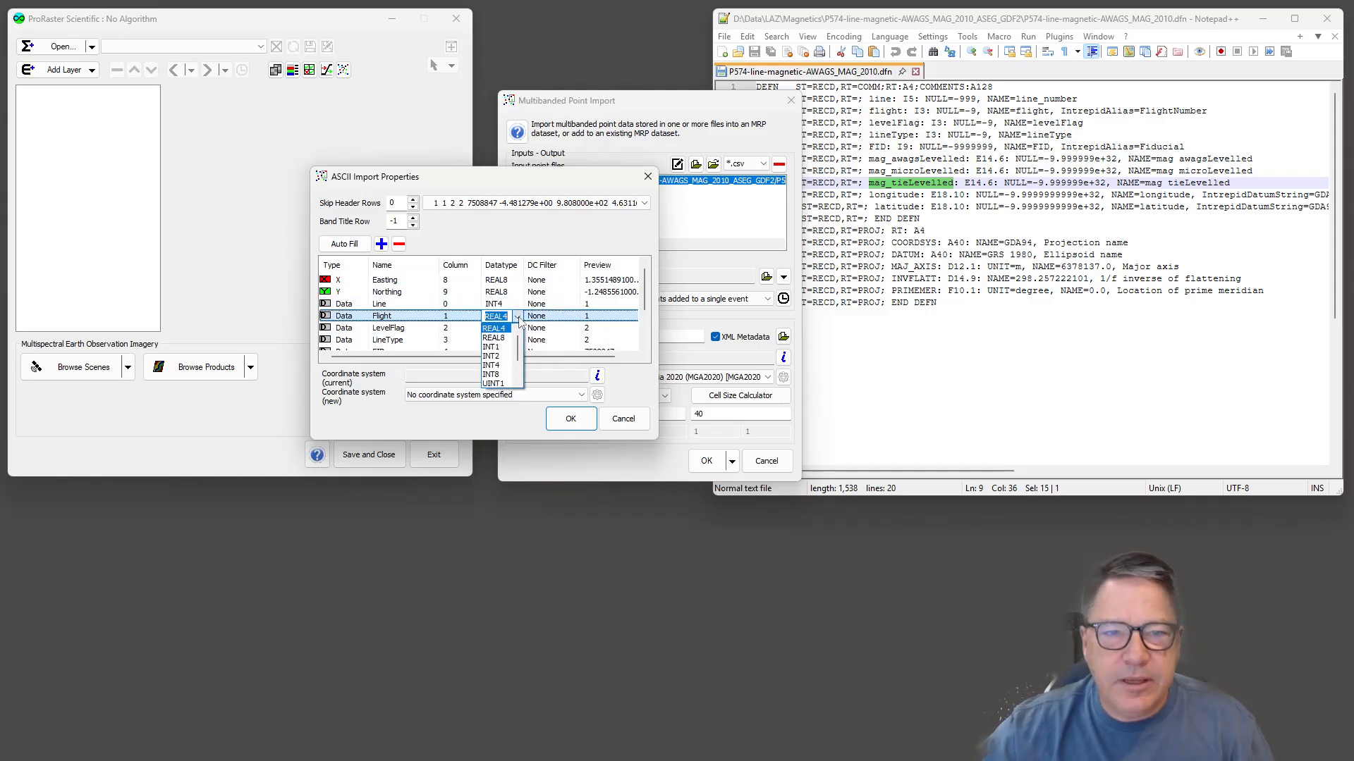
{"action": "left_click", "coordinate": [491, 347]}
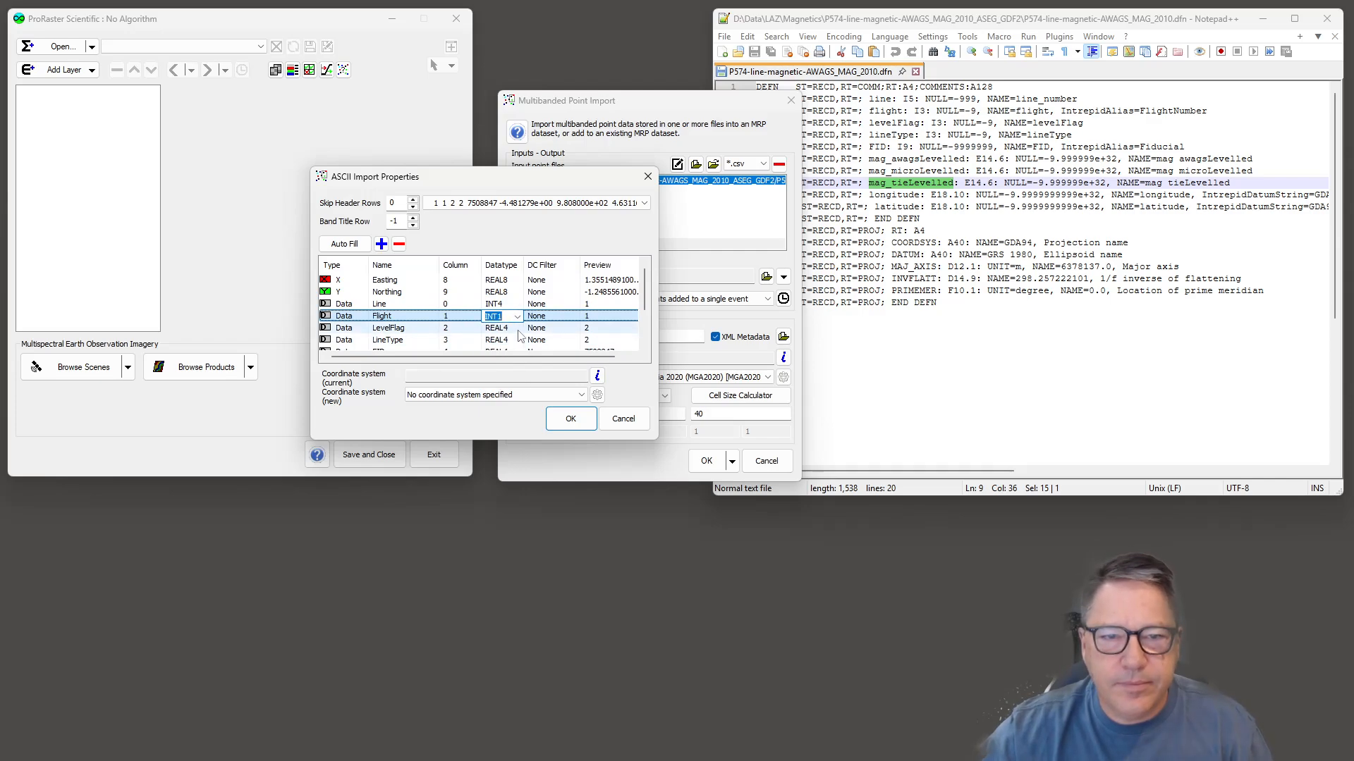
{"action": "left_click", "coordinate": [517, 328]}
{"action": "left_click", "coordinate": [516, 329]}
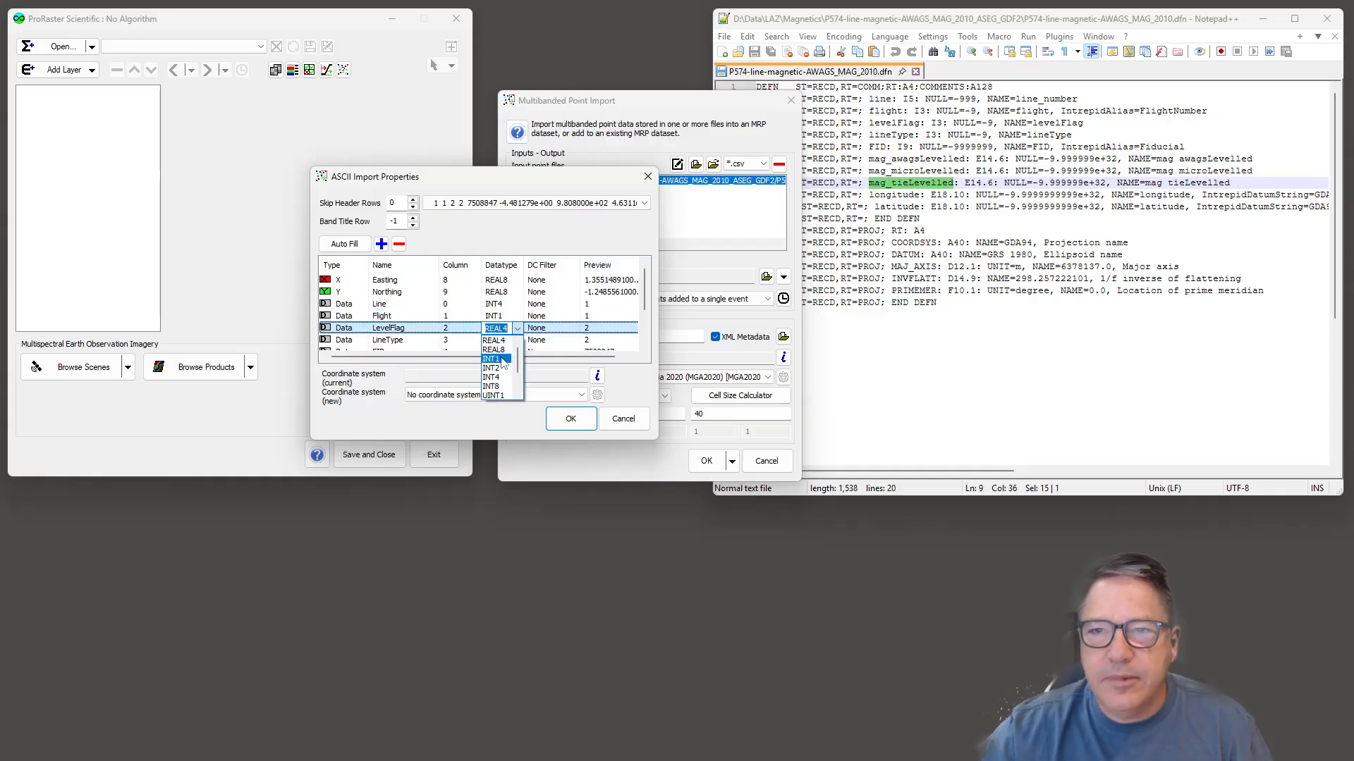
{"action": "left_click", "coordinate": [491, 359]}
{"action": "left_click", "coordinate": [517, 340]}
{"action": "left_click", "coordinate": [516, 341]}
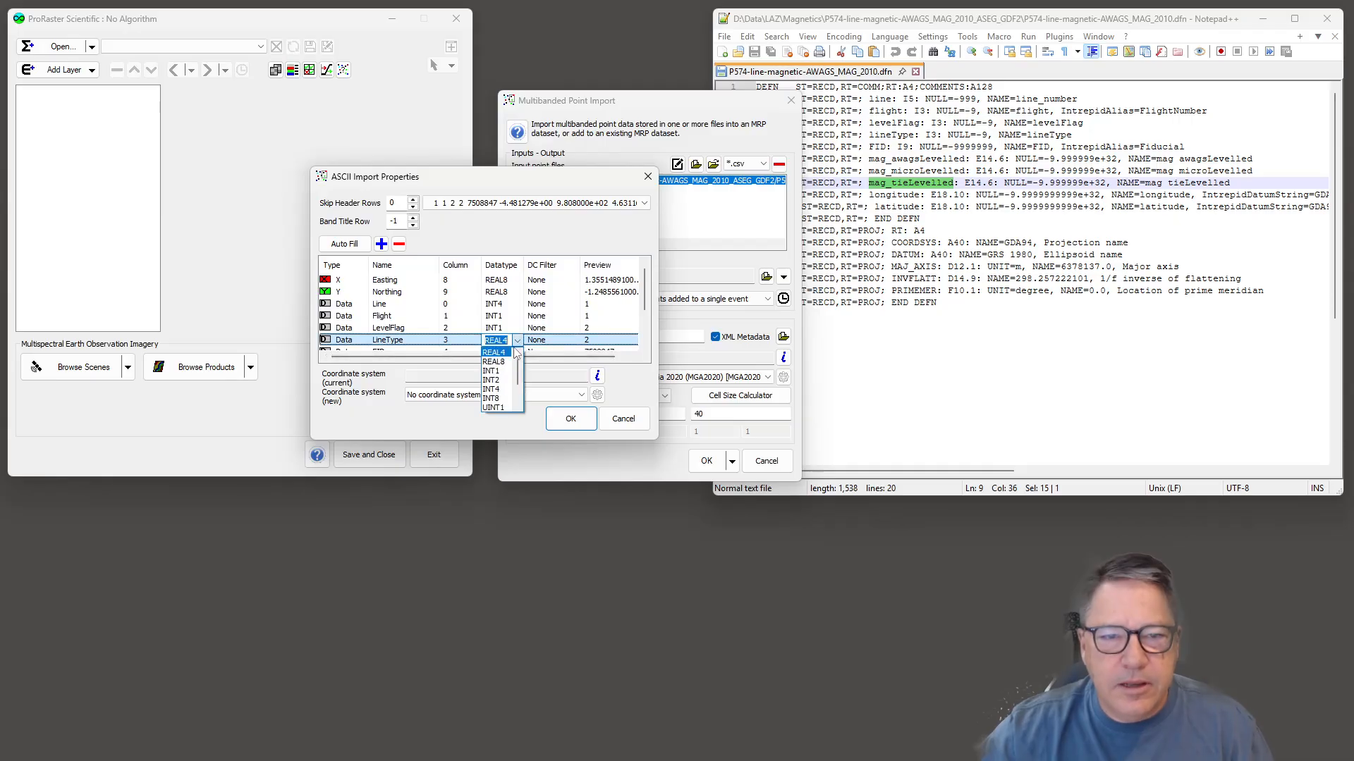
{"action": "left_click", "coordinate": [500, 371]}
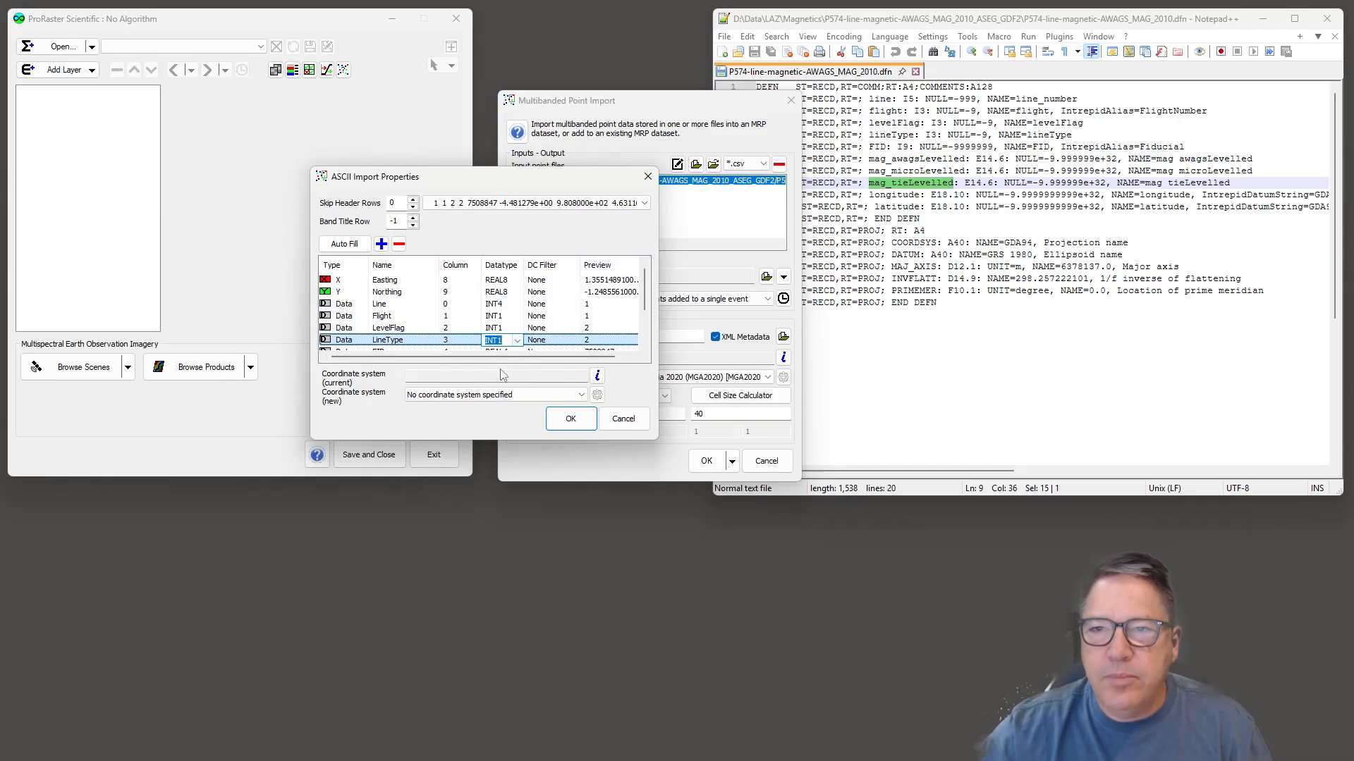
Set the datatype of the FID band to INT8 and check the datatypes of the magnetic bands
{"action": "scroll", "coordinate": [503, 317], "scroll_direction": "down", "scroll_amount": 1}
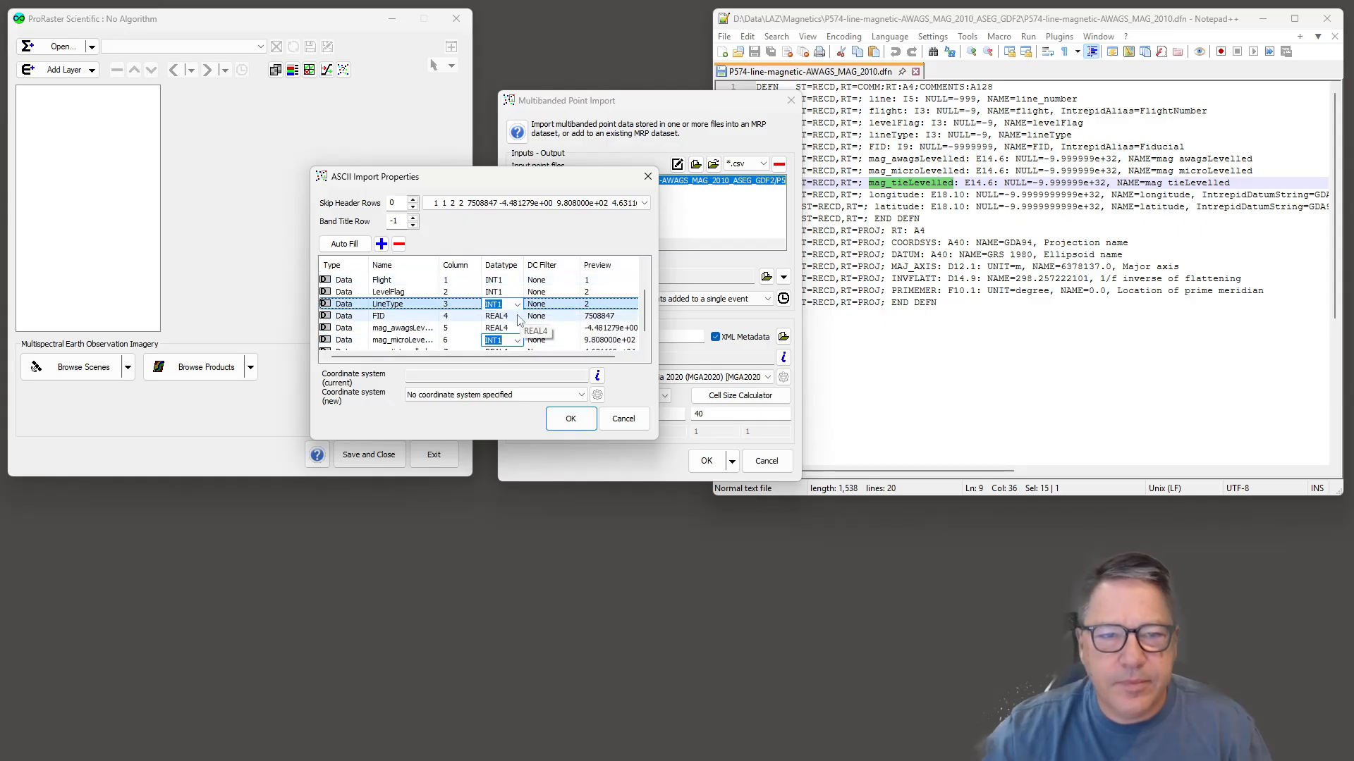
{"action": "left_click", "coordinate": [518, 317]}
{"action": "left_click", "coordinate": [518, 317]}
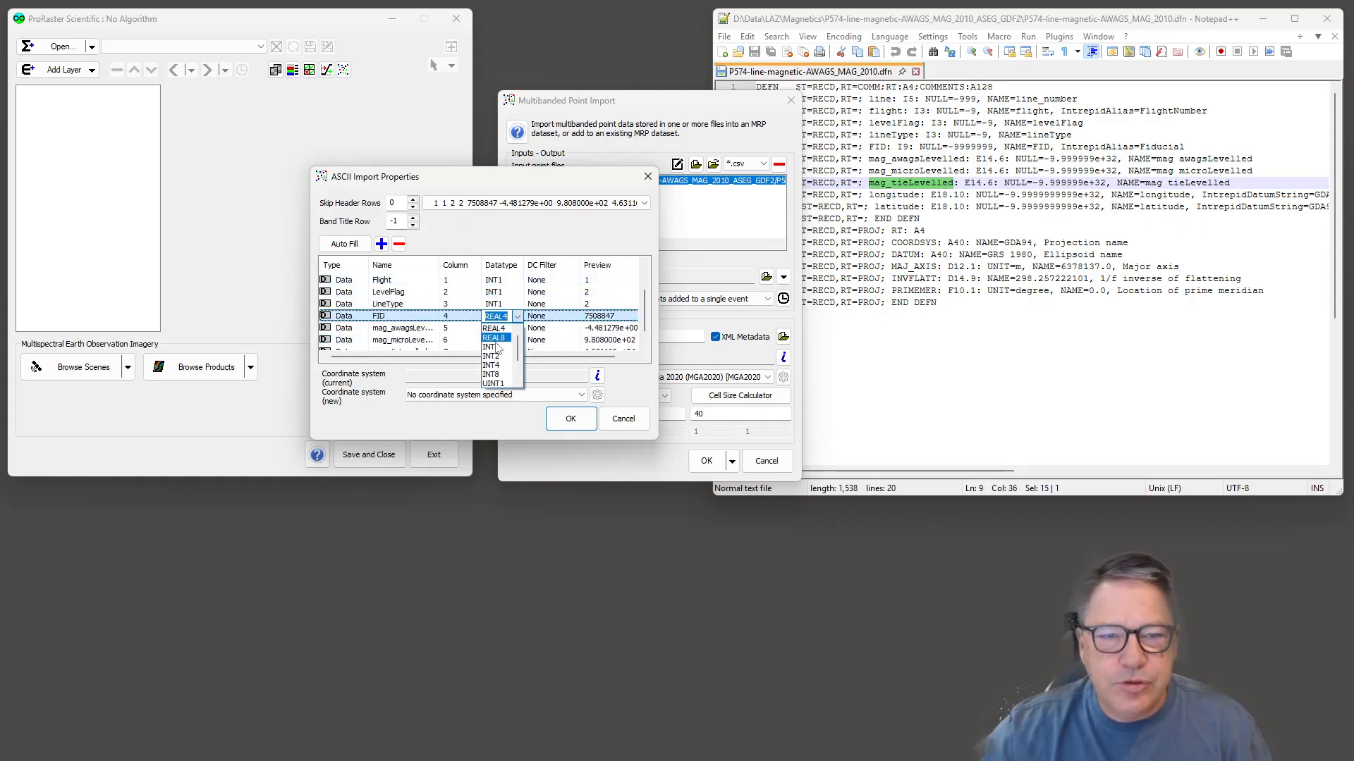
{"action": "left_click", "coordinate": [492, 374]}
{"action": "left_click", "coordinate": [508, 330]}
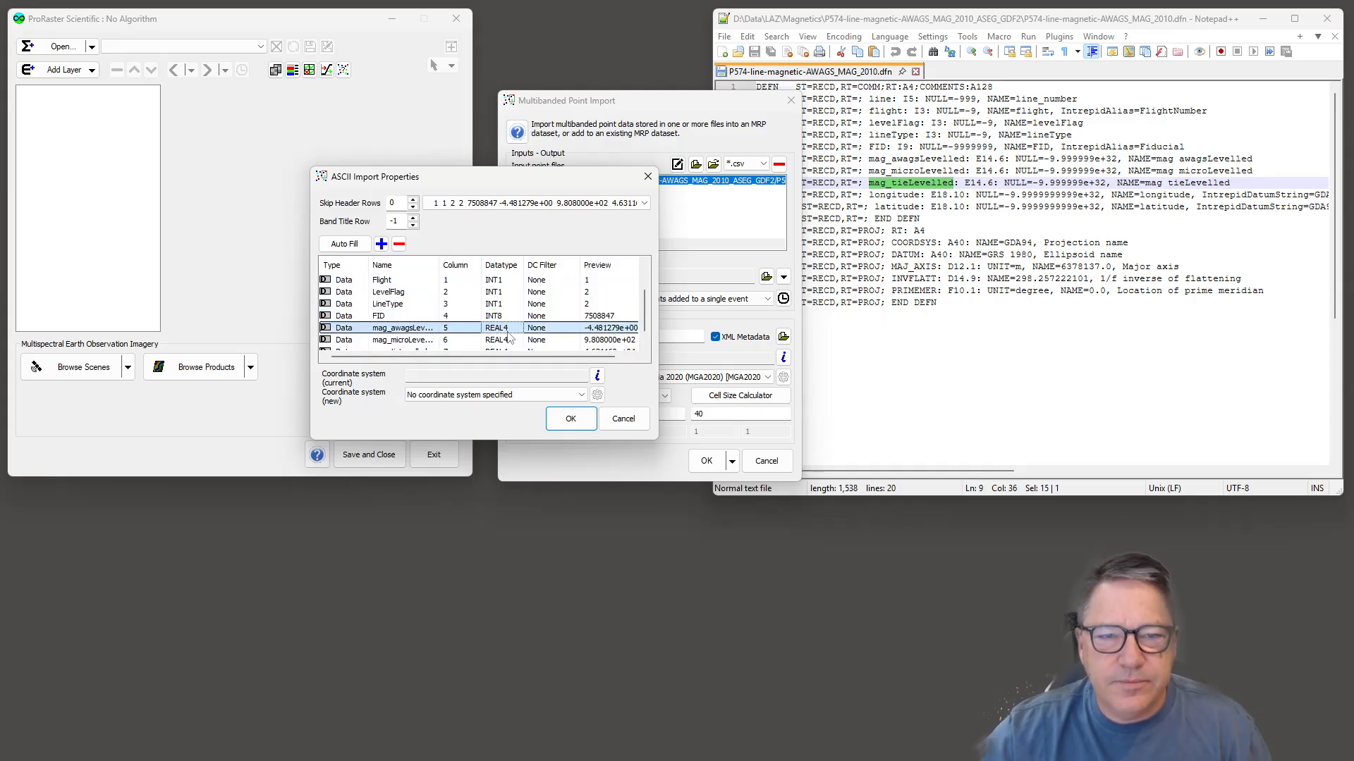
{"action": "scroll", "coordinate": [510, 336], "scroll_direction": "down", "scroll_amount": 1}
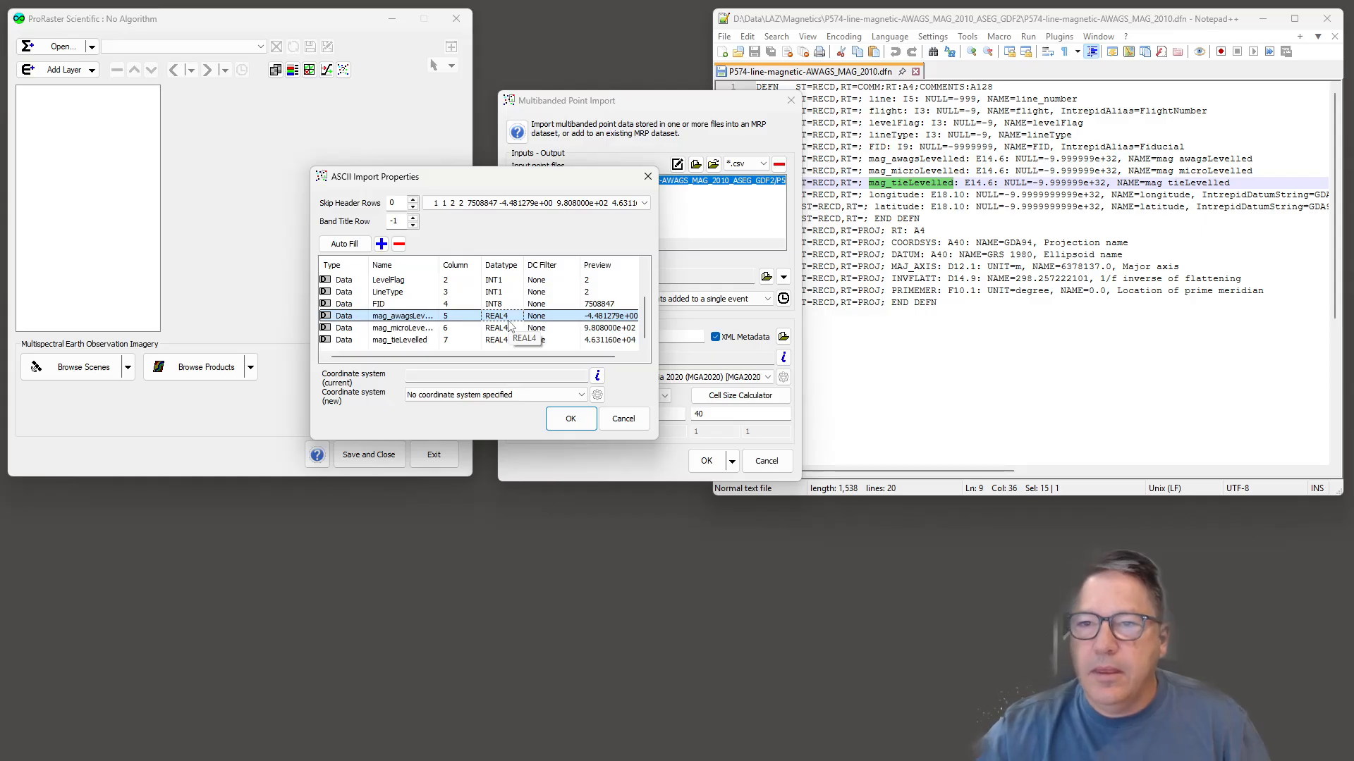
Examine the bands' DC Filter settings and the NULL value declared for FID in the definition file
{"action": "left_click", "coordinate": [564, 282]}
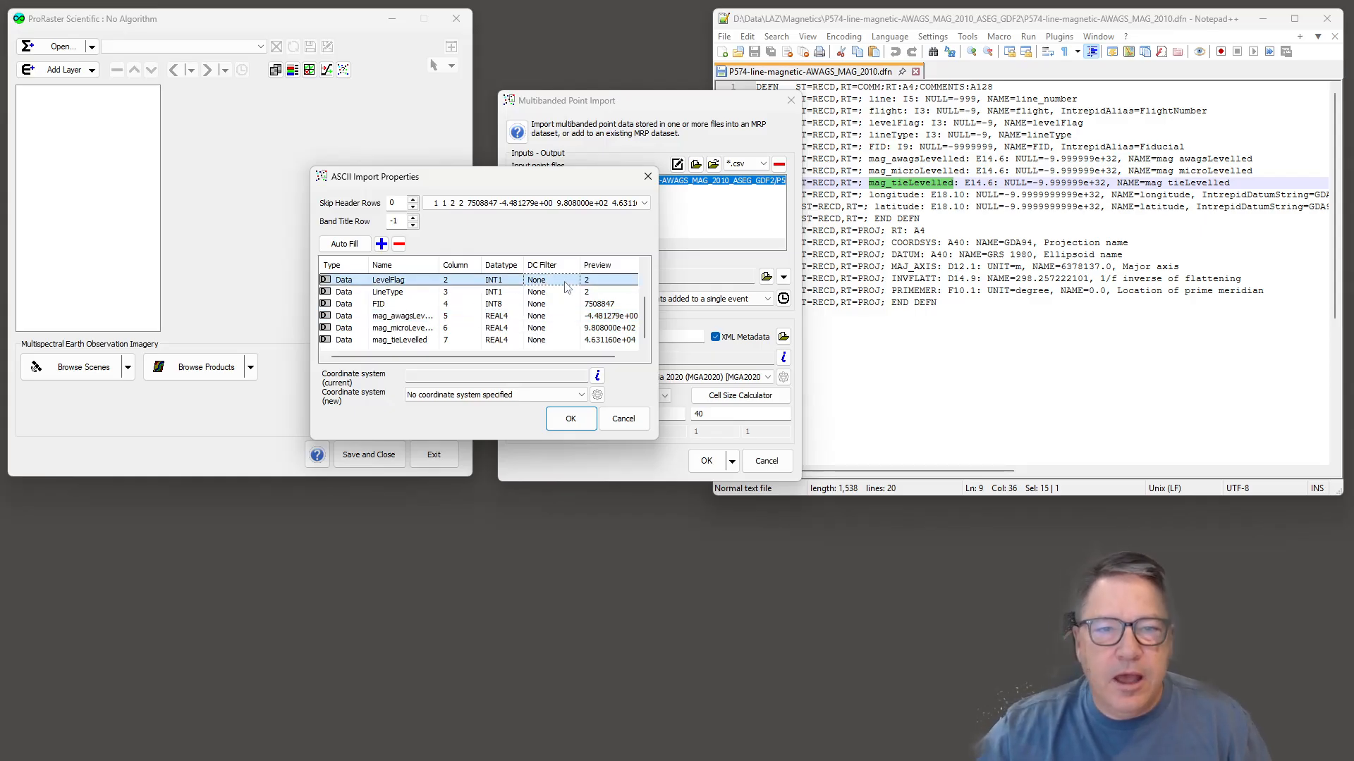
{"action": "scroll", "coordinate": [564, 285], "scroll_direction": "up", "scroll_amount": 2}
{"action": "left_click", "coordinate": [557, 282]}
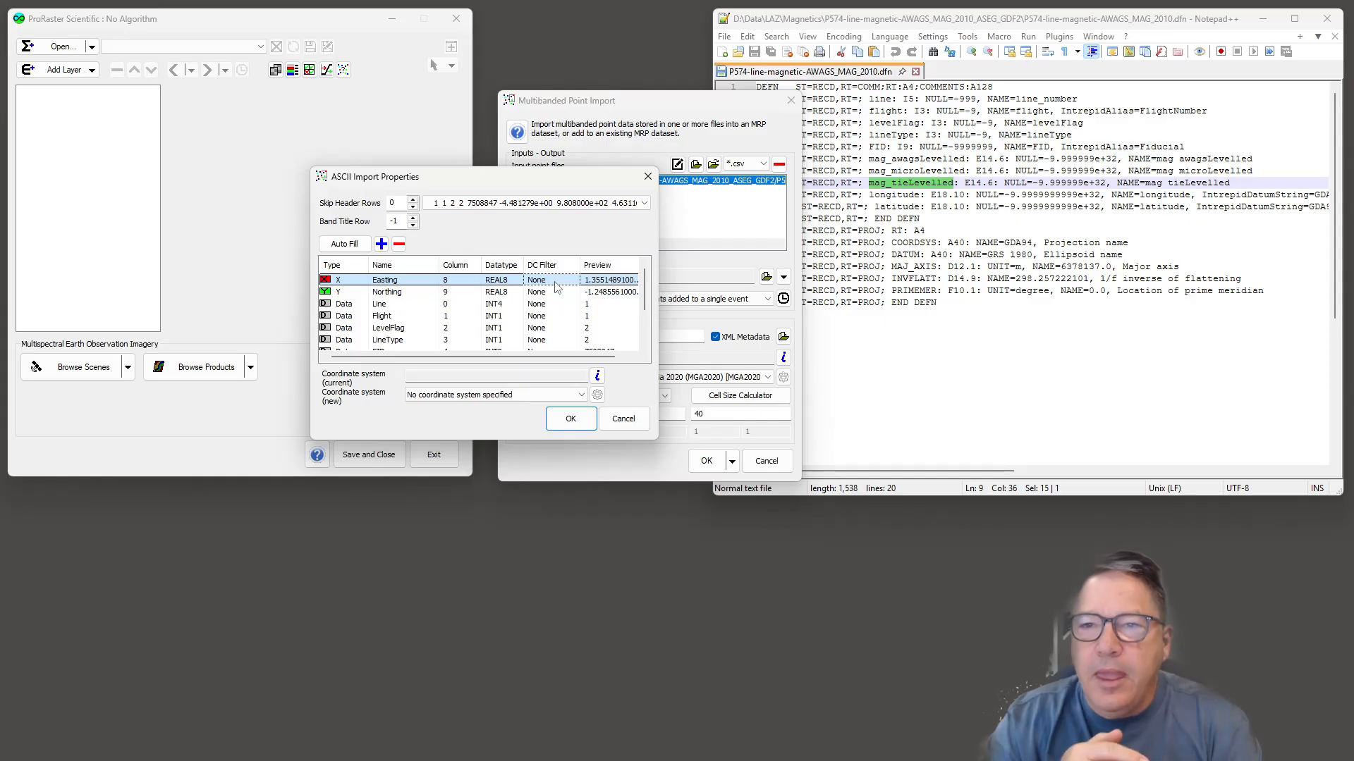
{"action": "left_click", "coordinate": [1031, 19]}
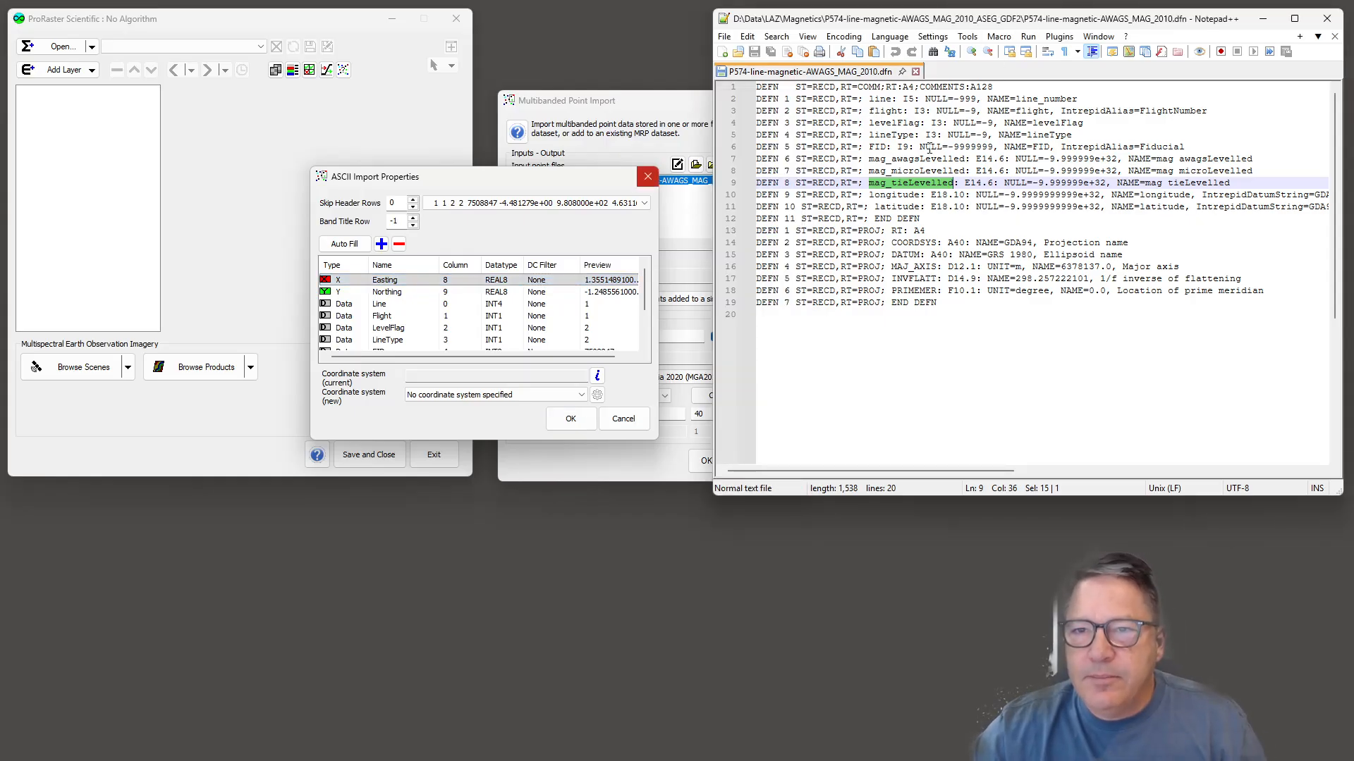
{"action": "left_click_drag", "start_coordinate": [920, 148], "coordinate": [998, 137]}
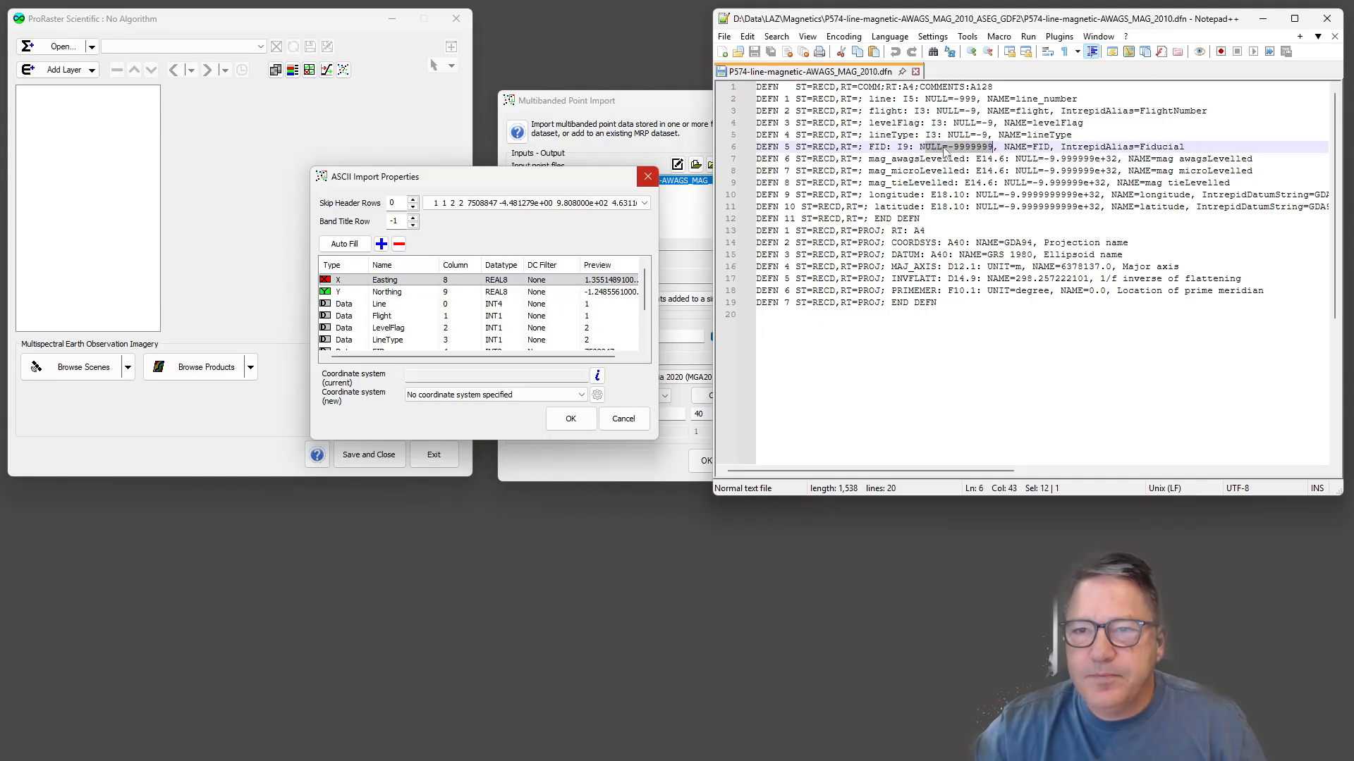
{"action": "left_click", "coordinate": [938, 147]}
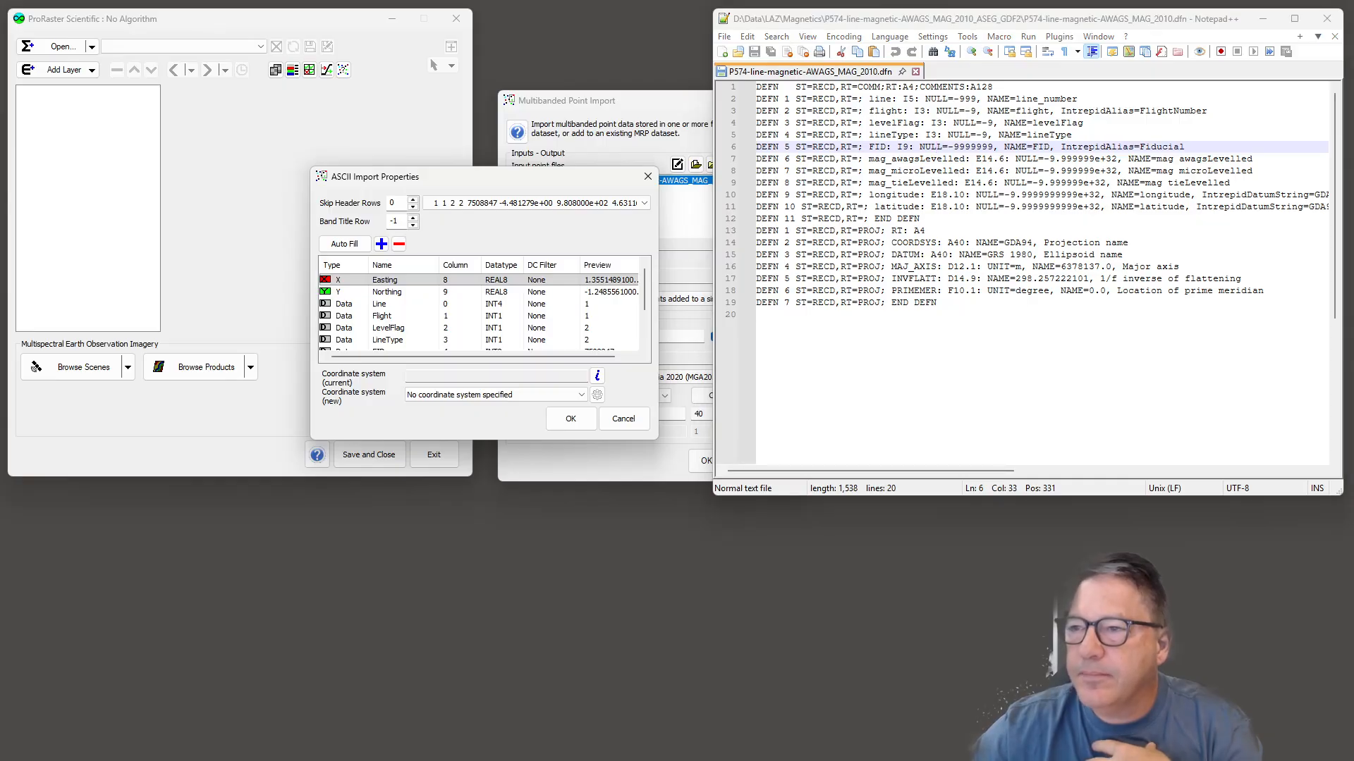
Open the Data Conditioning Filter Editor from a second ProRaster window and examine the NULL Int1 filter's invalid values and background value option
{"action": "left_click_drag", "start_coordinate": [612, 343], "coordinate": [217, 147]}
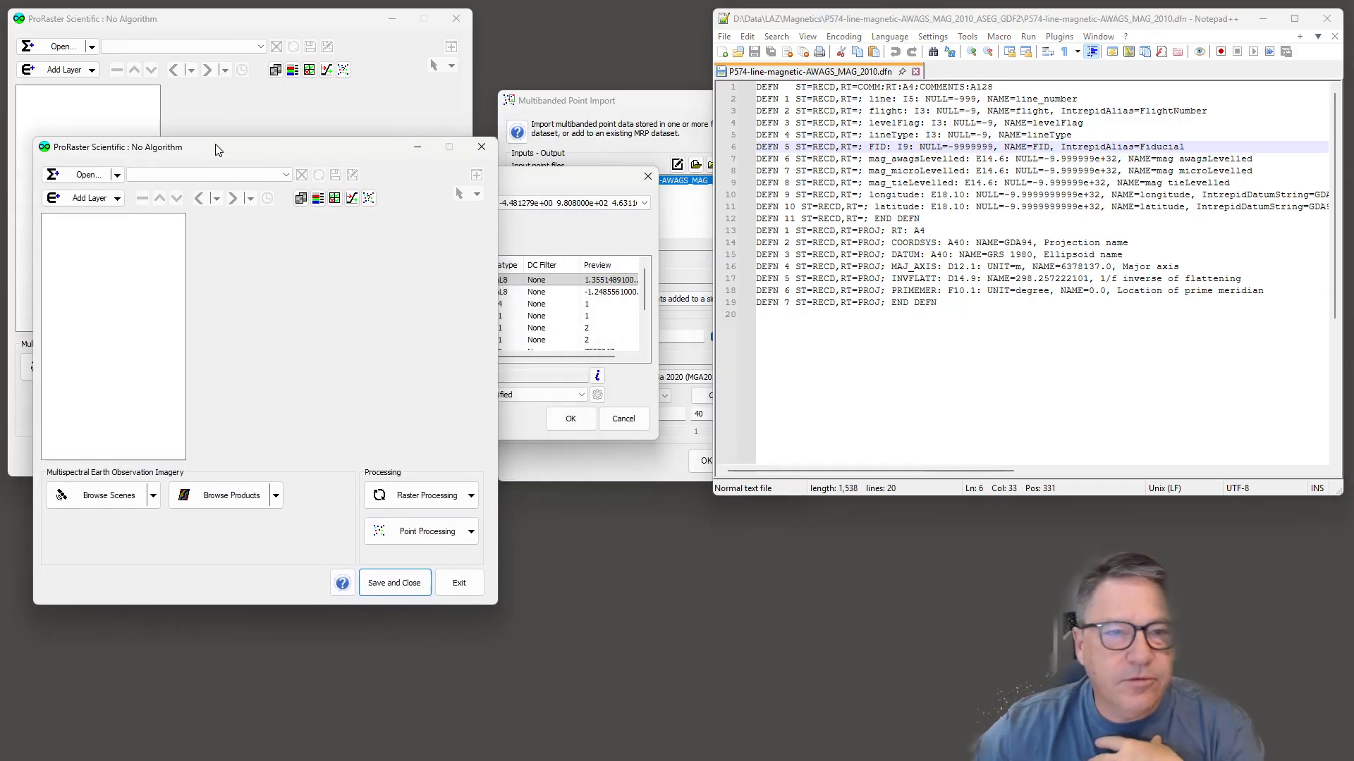
{"action": "left_click", "coordinate": [335, 199]}
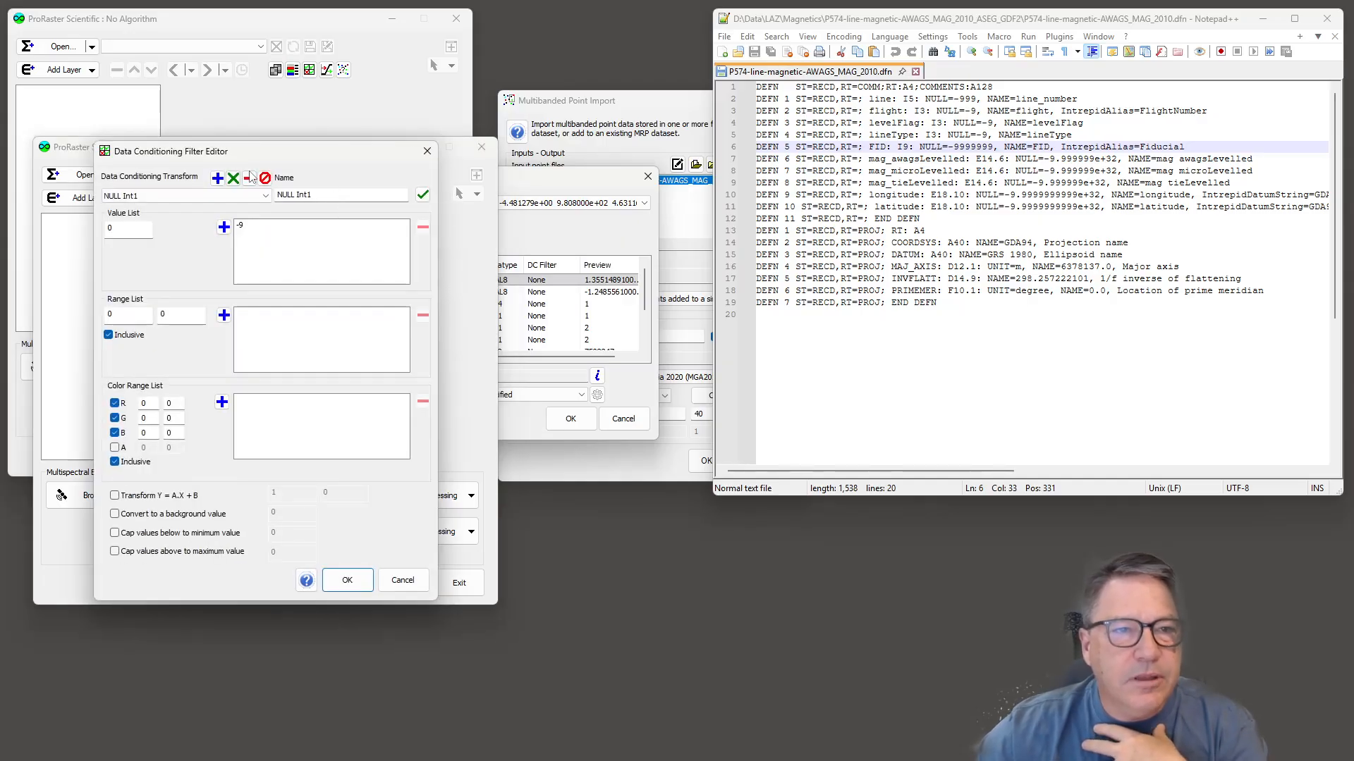
{"action": "left_click_drag", "start_coordinate": [266, 149], "coordinate": [420, 57]}
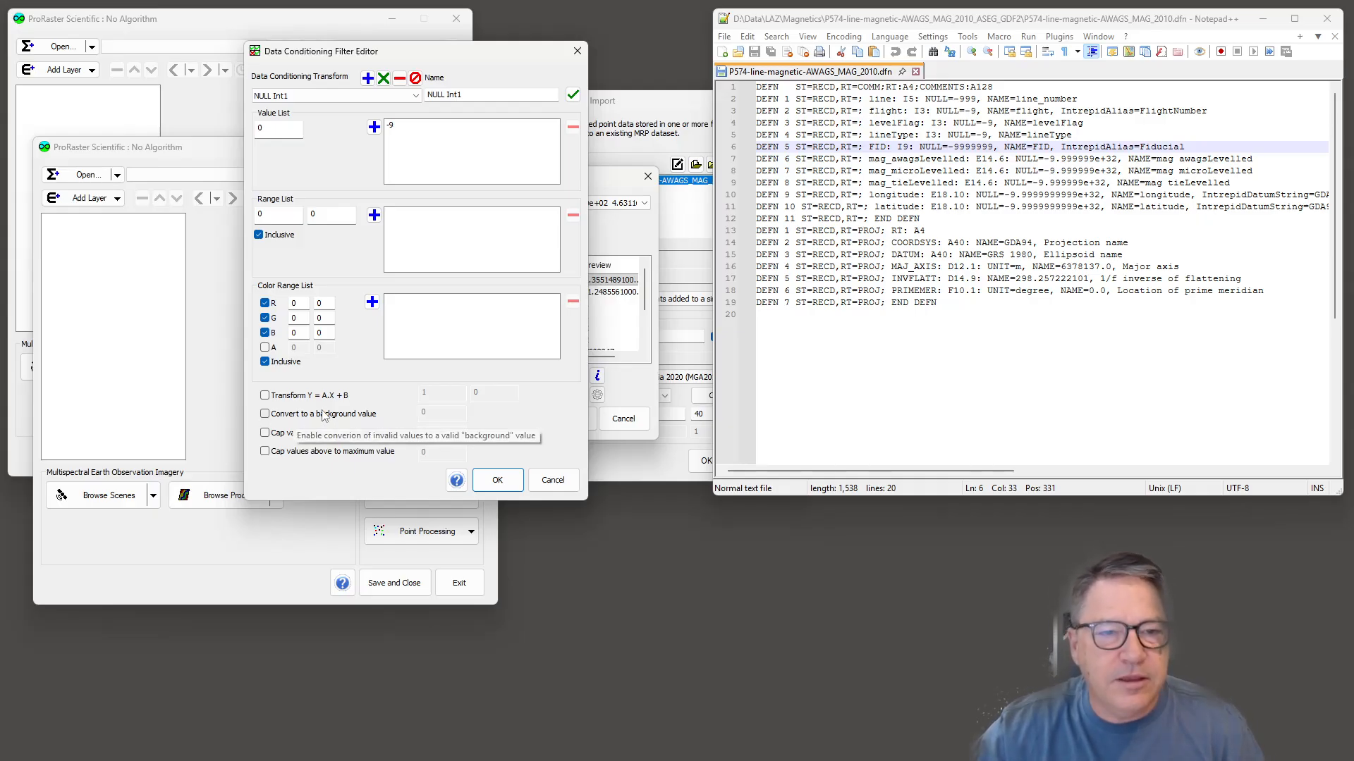
{"action": "left_click", "coordinate": [349, 413]}
{"action": "left_click", "coordinate": [354, 414]}
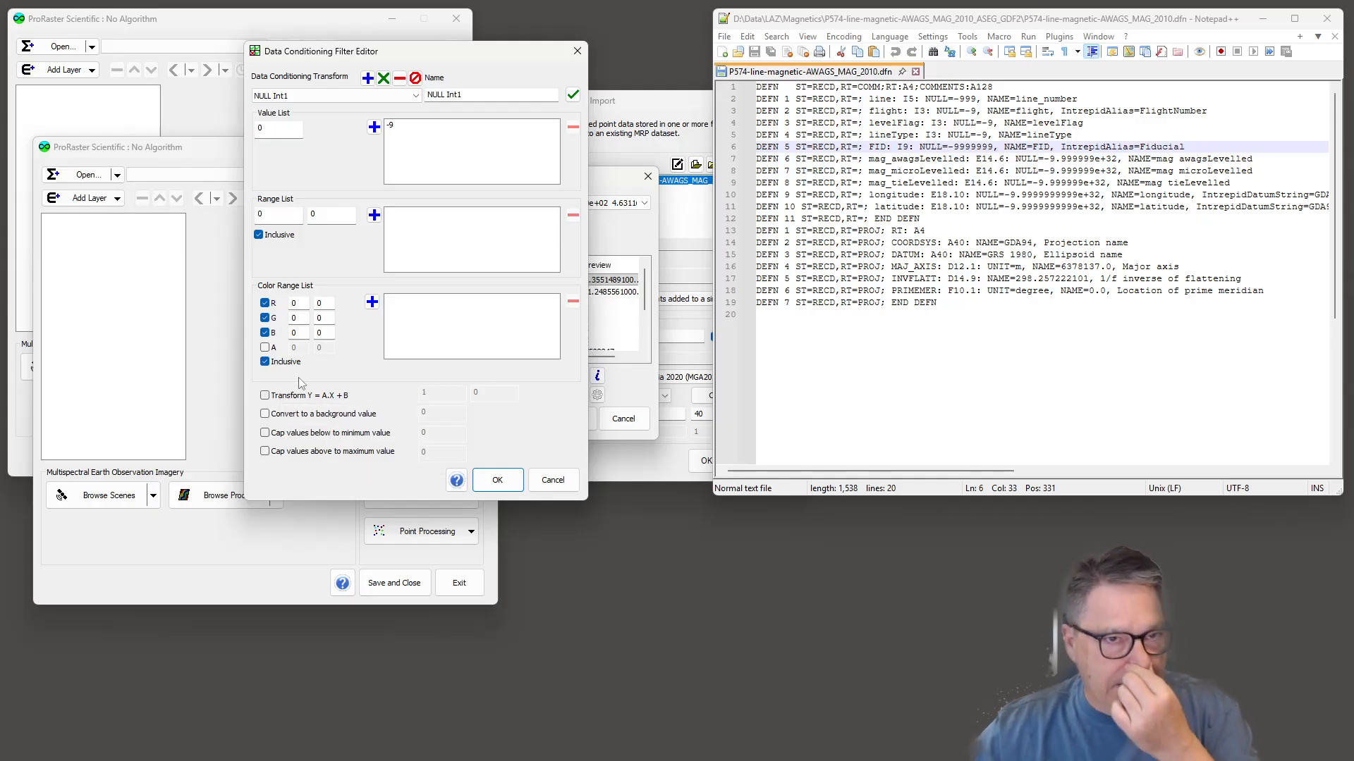
Compare the NULL Real8 filter's invalid value with the latitude NULL in the definition file, then close the editor and second window, discarding changes
{"action": "left_click", "coordinate": [329, 96]}
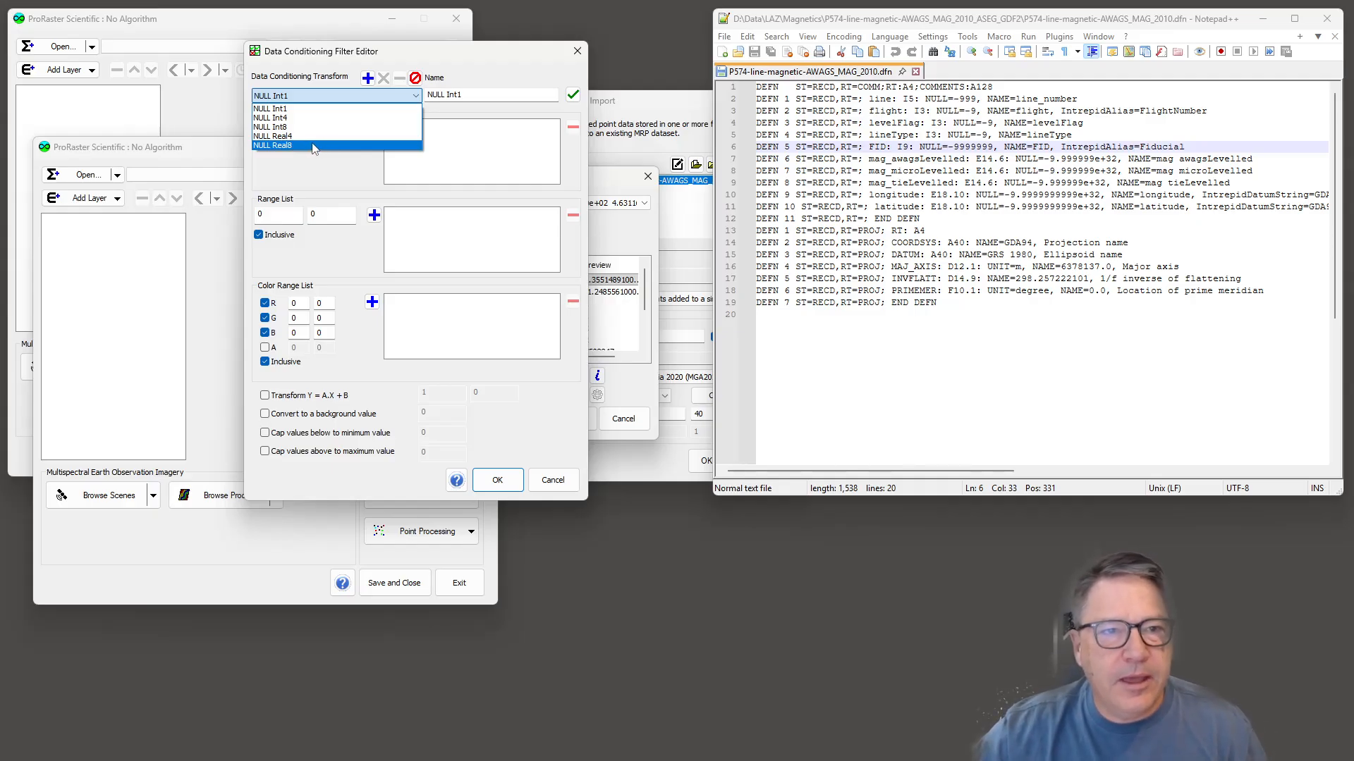
{"action": "left_click", "coordinate": [315, 146]}
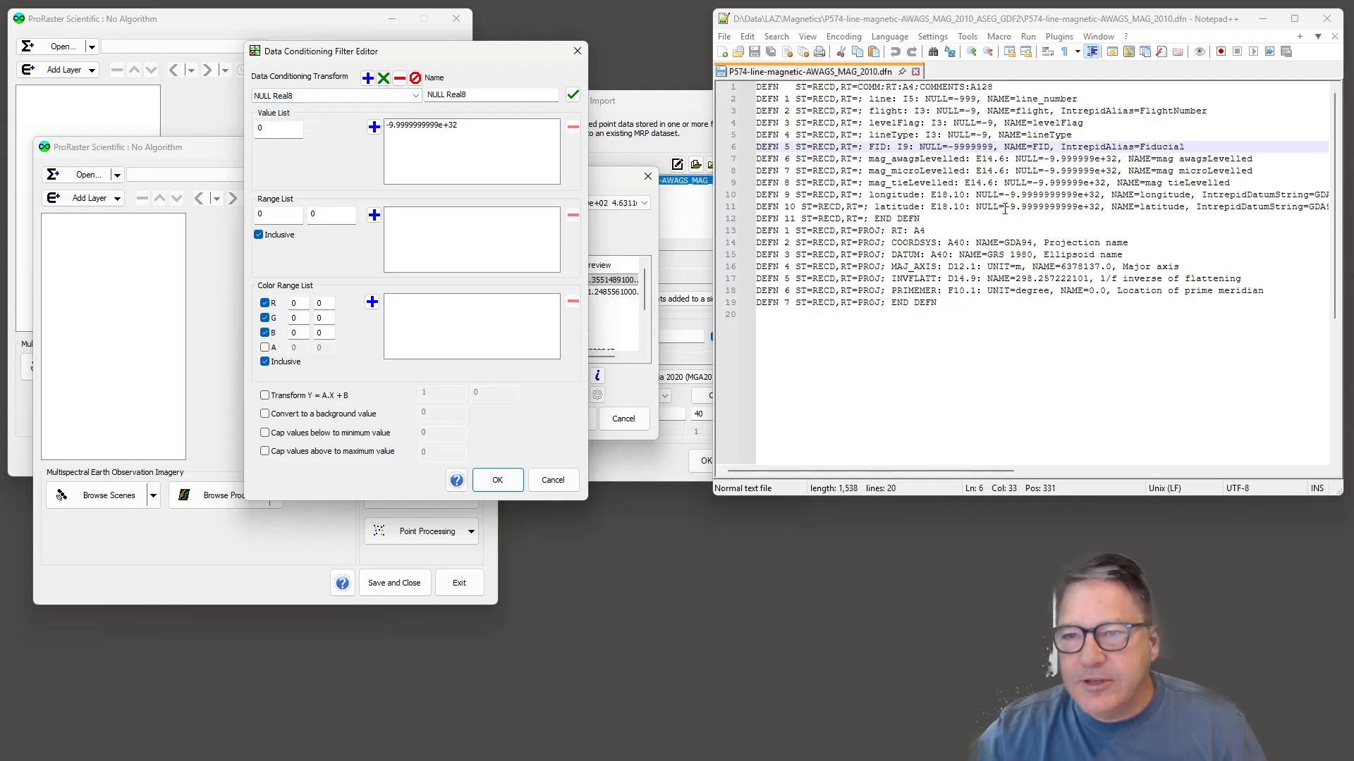
{"action": "left_click_drag", "start_coordinate": [1005, 208], "coordinate": [1086, 206]}
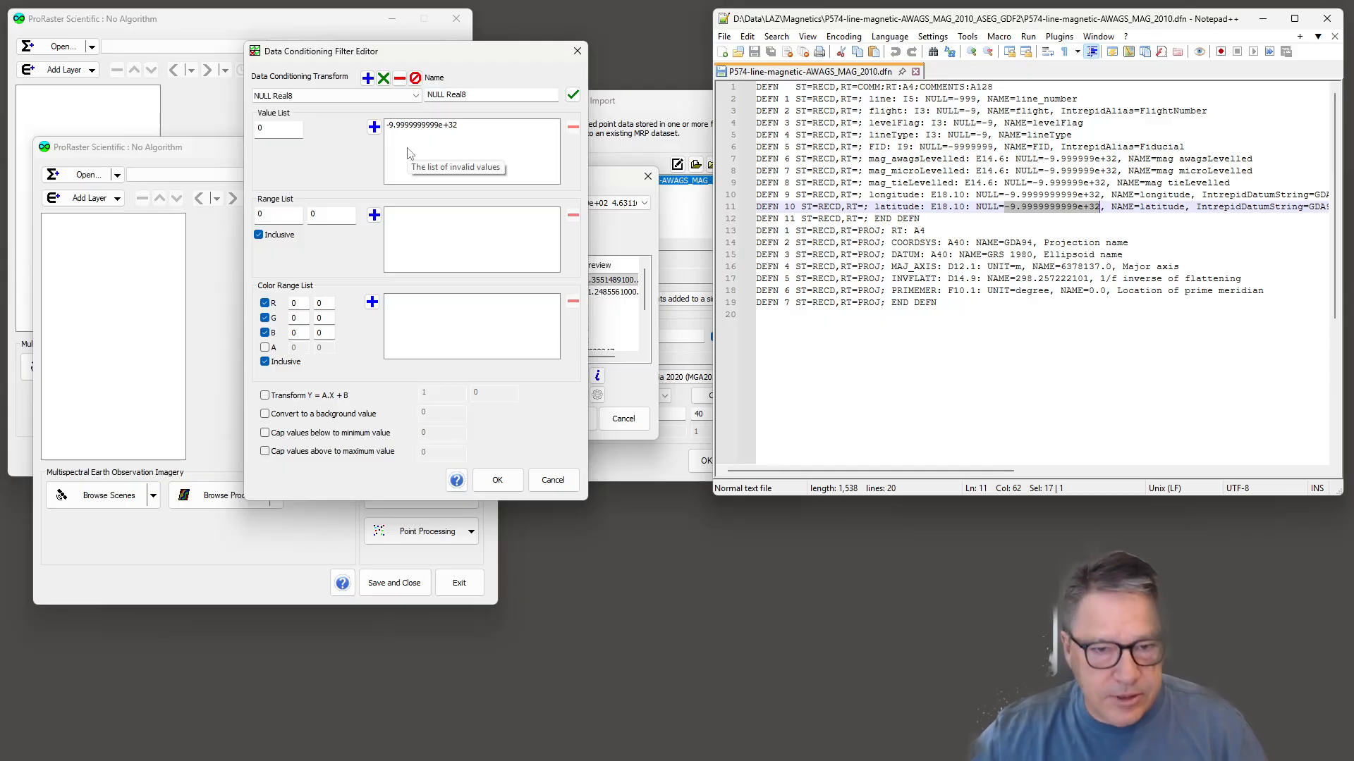
{"action": "left_click", "coordinate": [1000, 230]}
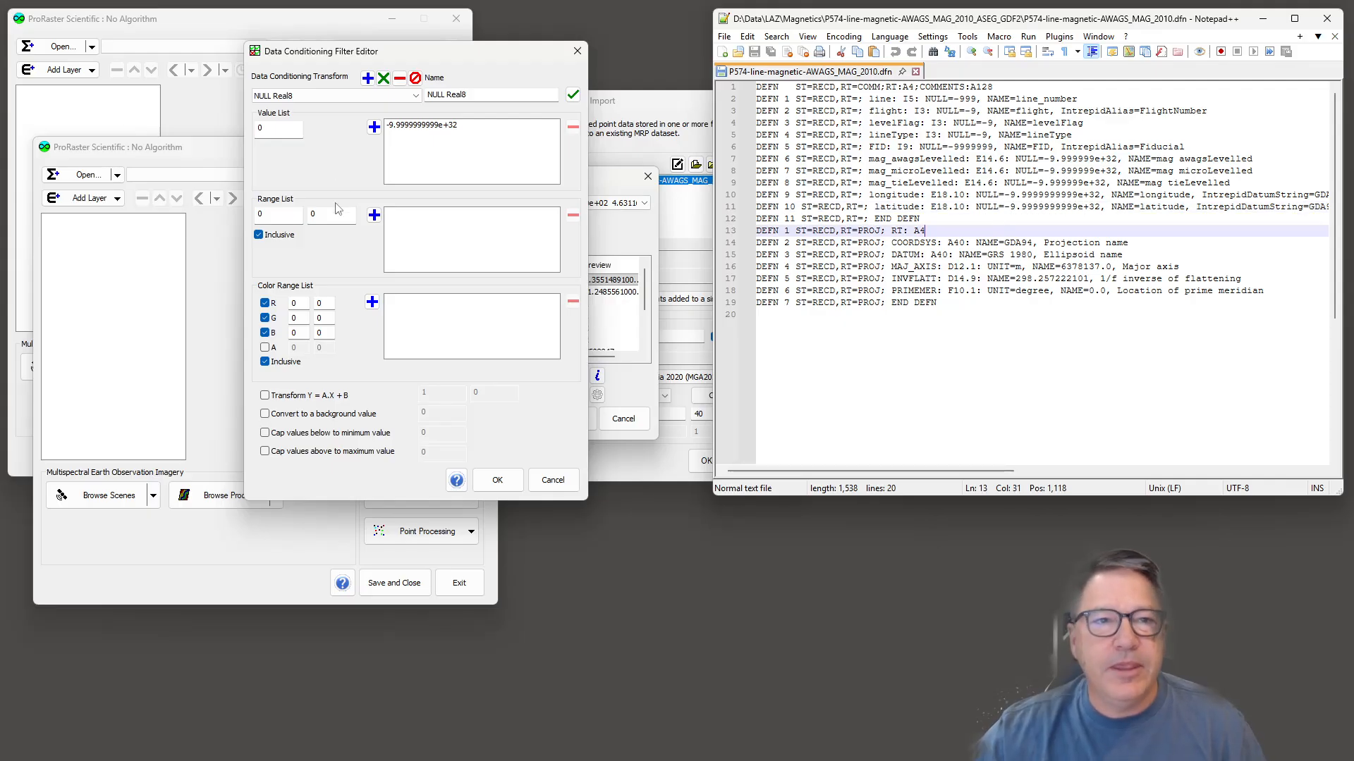
{"action": "left_click", "coordinate": [379, 97]}
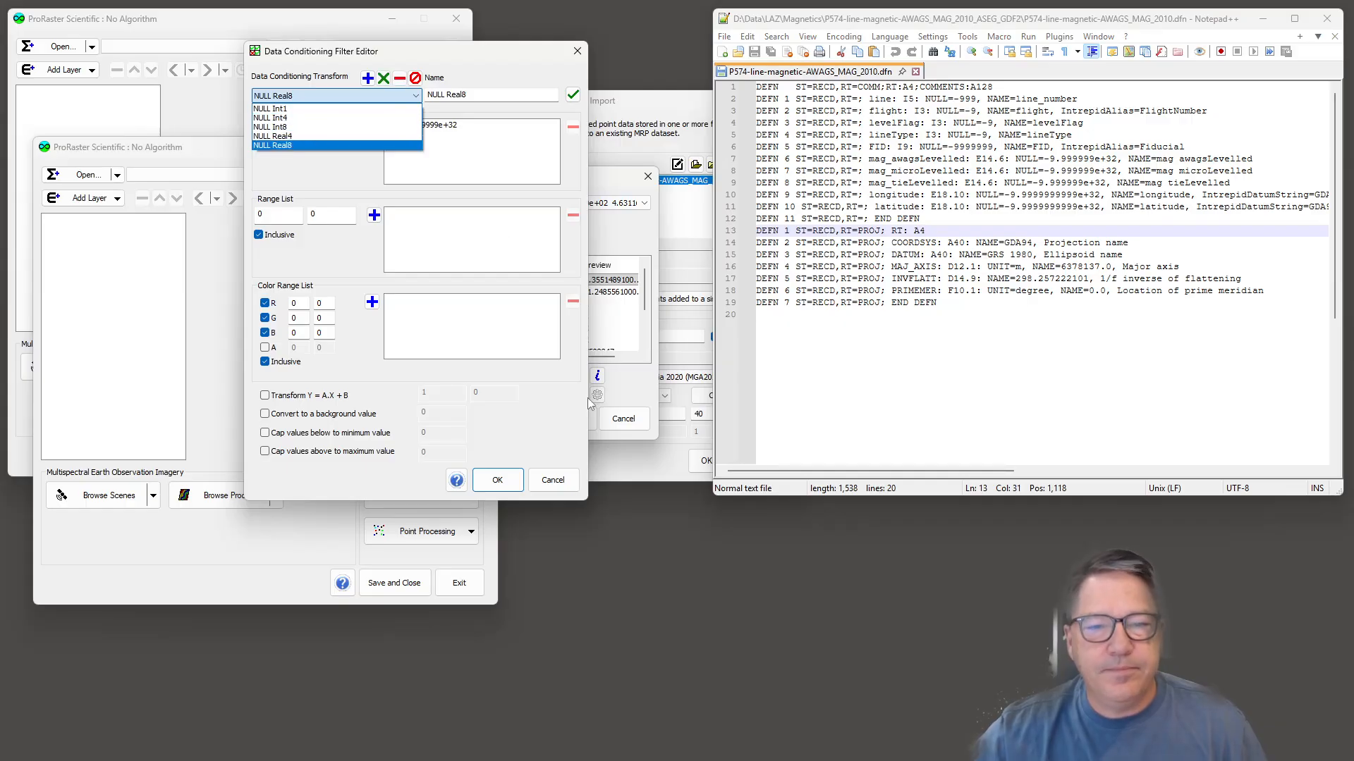
{"action": "left_click", "coordinate": [550, 480]}
{"action": "left_click", "coordinate": [549, 480]}
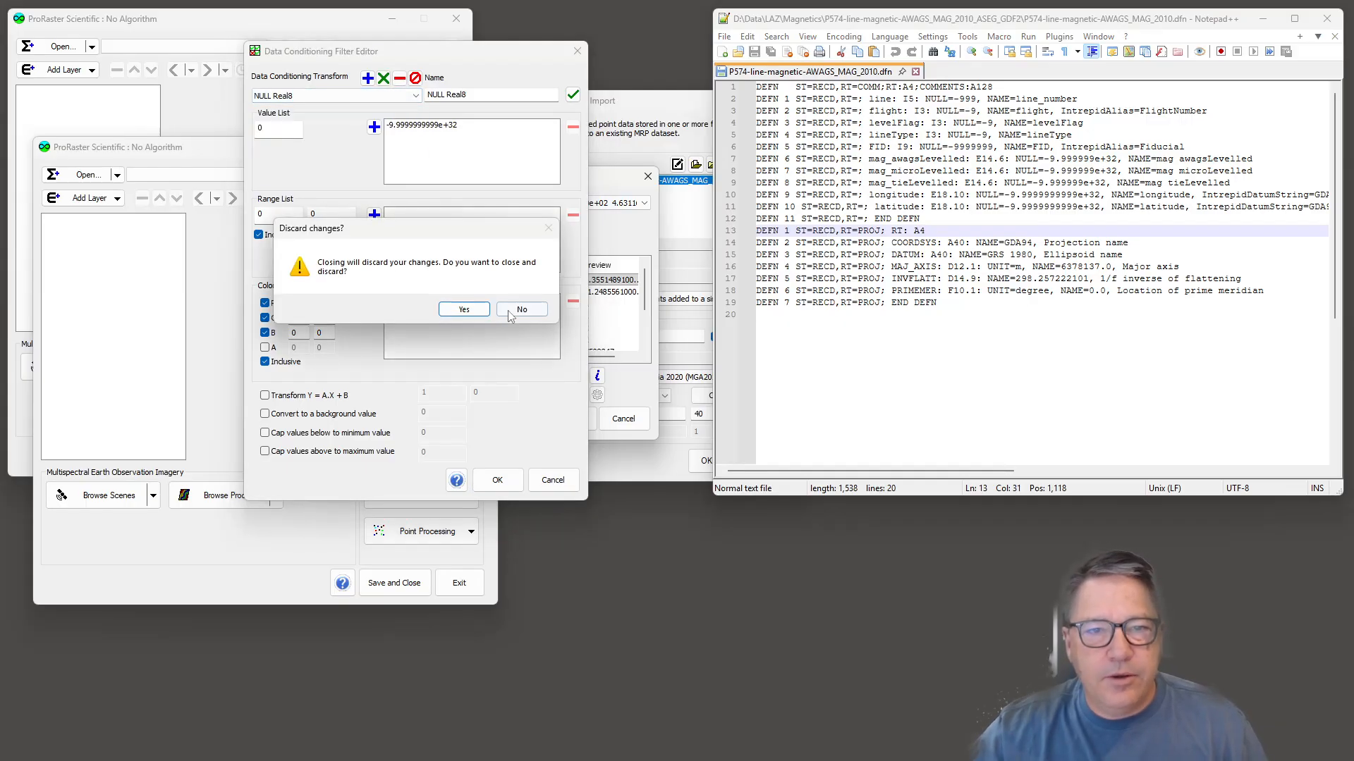
{"action": "left_click", "coordinate": [464, 309]}
{"action": "left_click", "coordinate": [465, 583]}
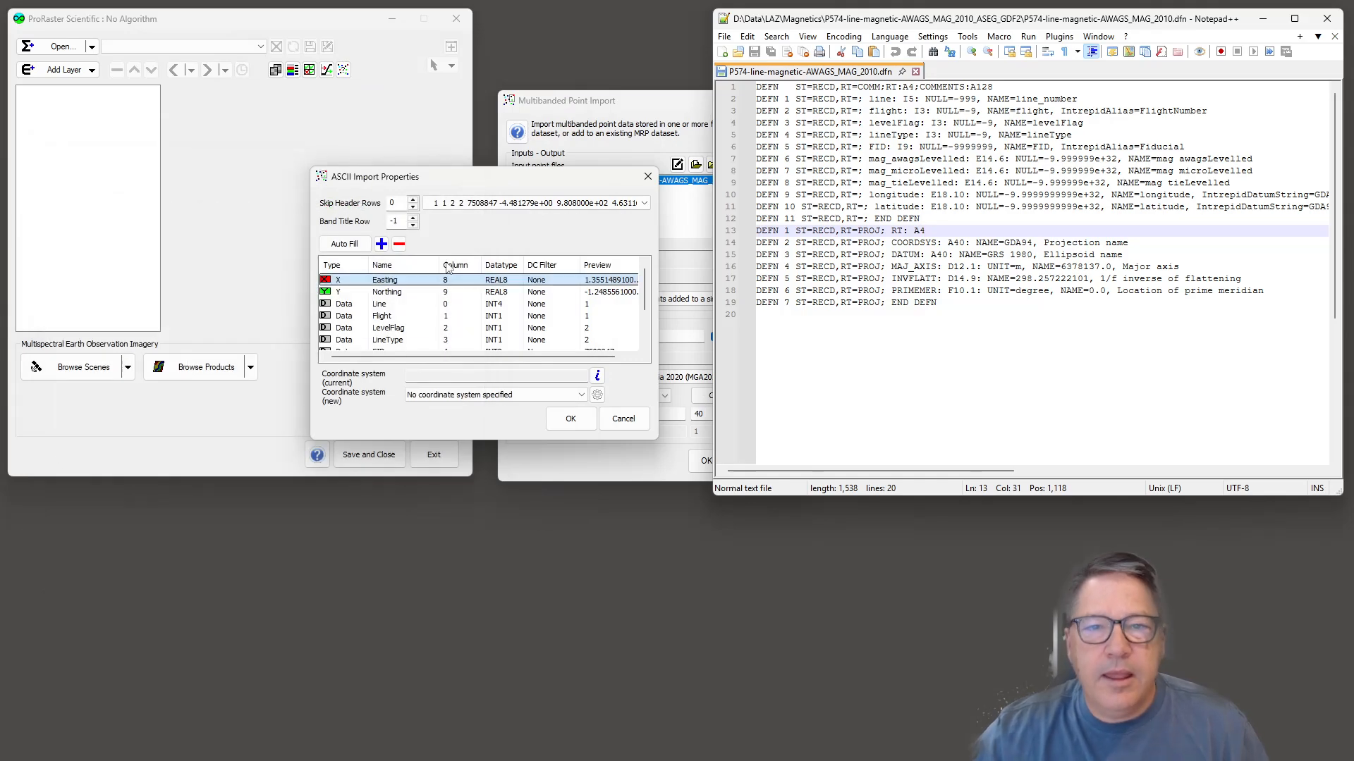
Set the DC Filter of the Easting and Northing bands to NULL Real8 in the ASCII import properties
{"action": "left_click_drag", "start_coordinate": [516, 178], "coordinate": [506, 83]}
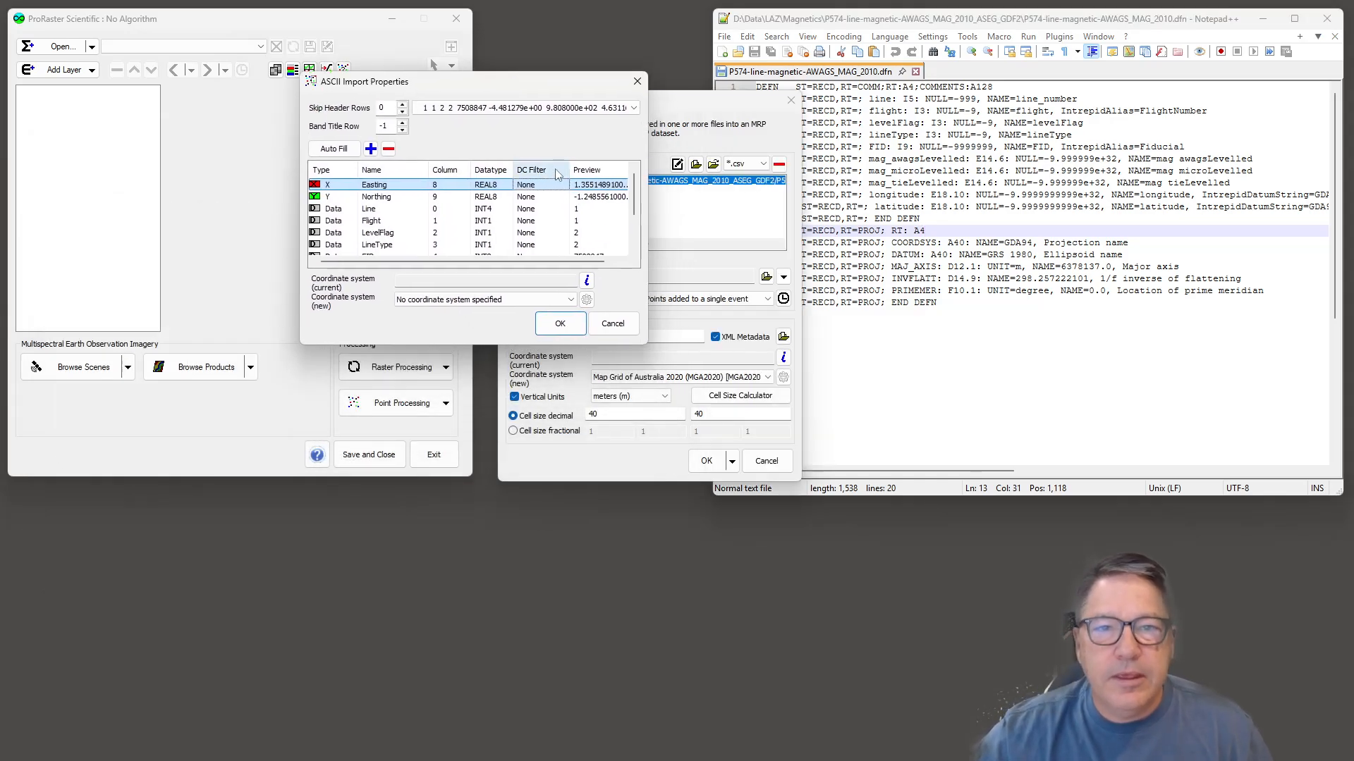
{"action": "left_click", "coordinate": [550, 184]}
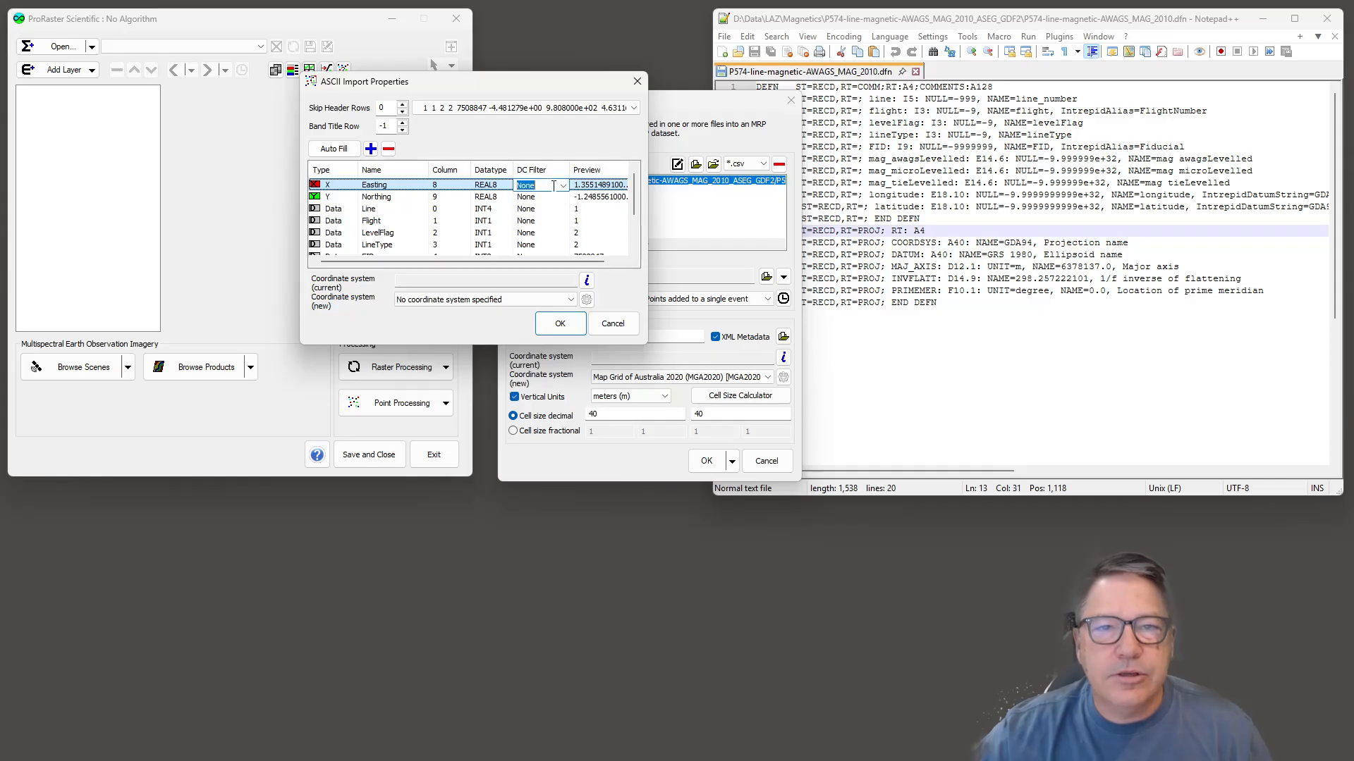
{"action": "left_click", "coordinate": [563, 186]}
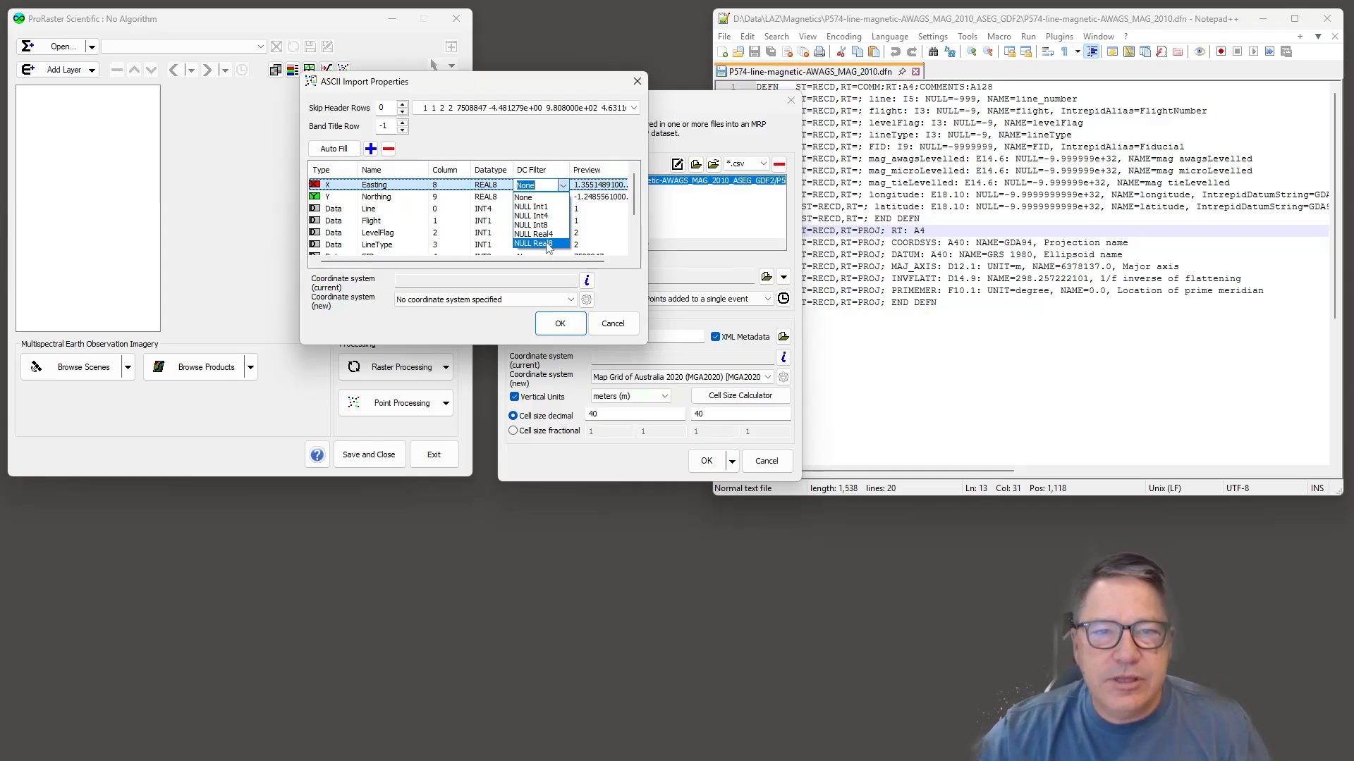
{"action": "left_click", "coordinate": [547, 244]}
{"action": "left_click", "coordinate": [564, 199]}
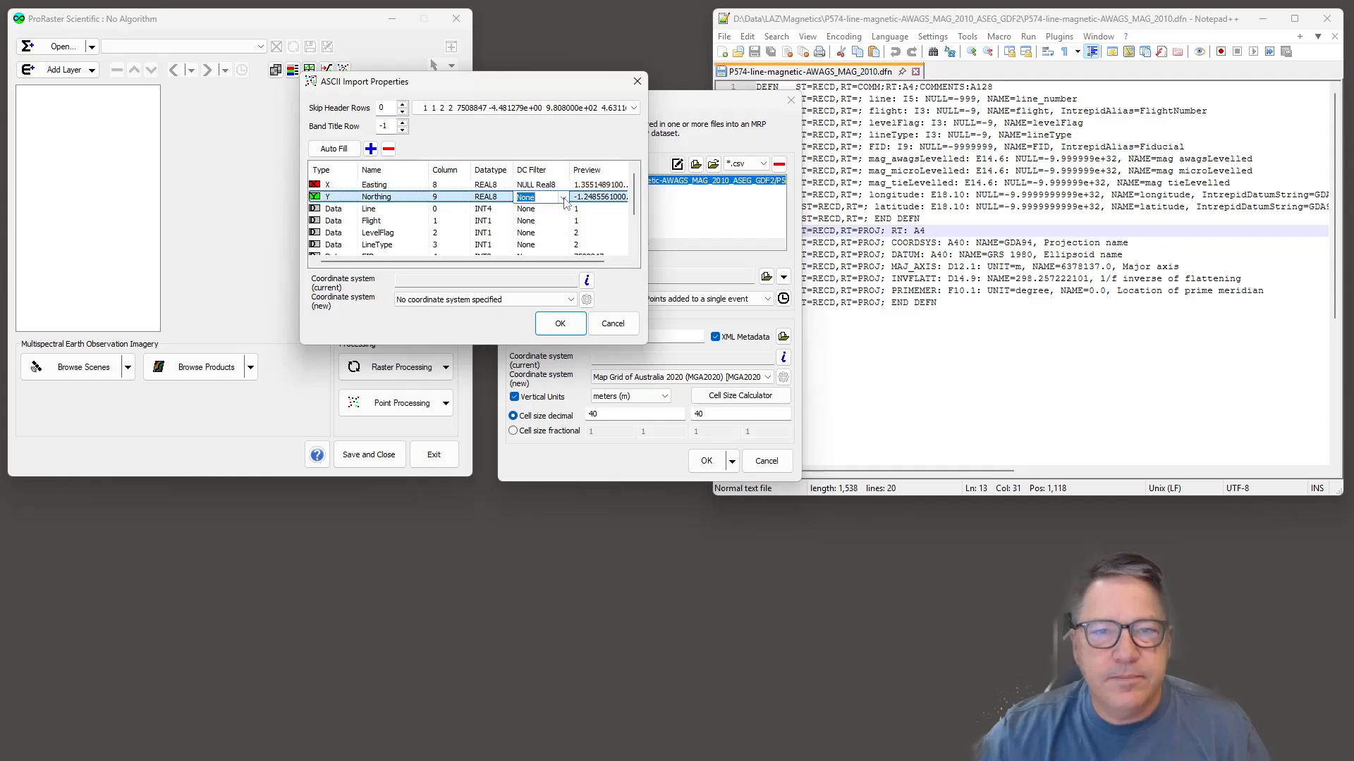
{"action": "left_click", "coordinate": [563, 198]}
{"action": "left_click", "coordinate": [554, 256]}
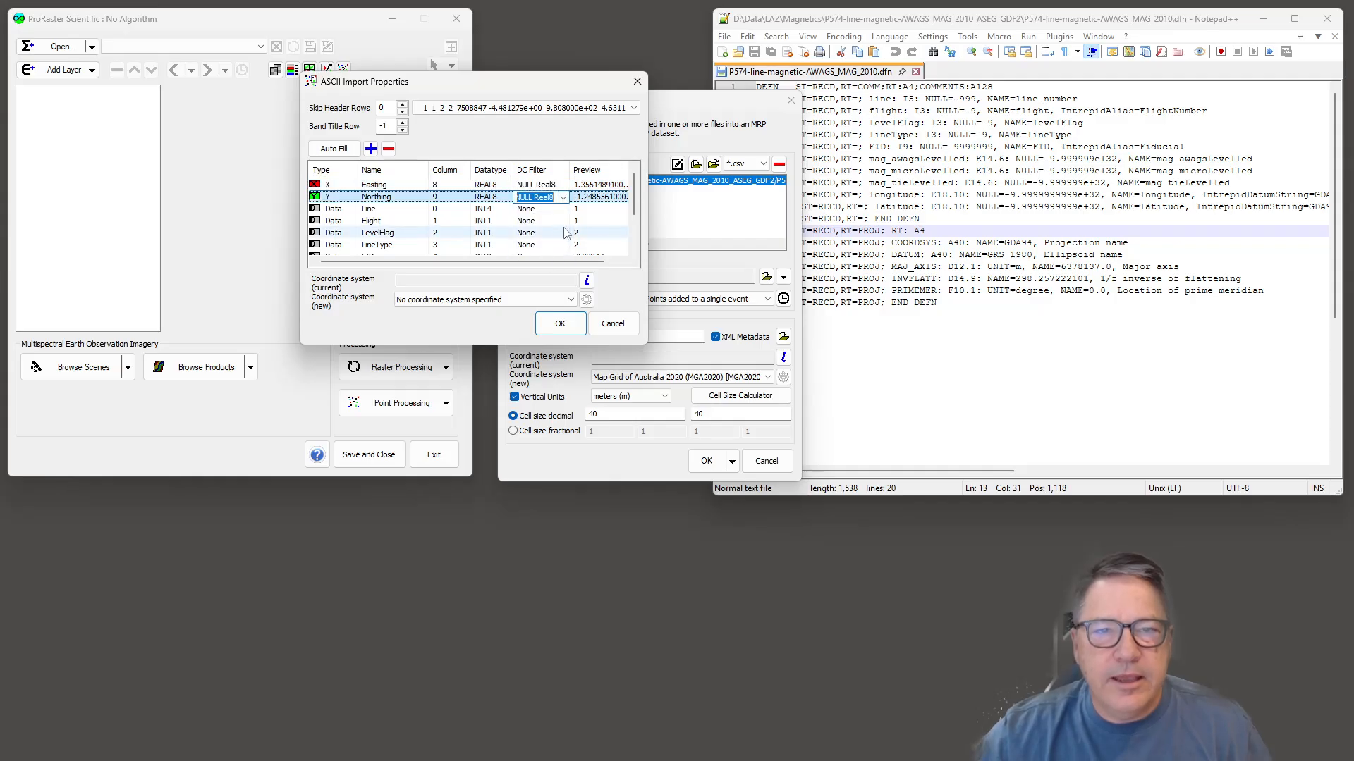
Set the DC Filter of the Line band to NULL Int4
{"action": "left_click", "coordinate": [559, 210]}
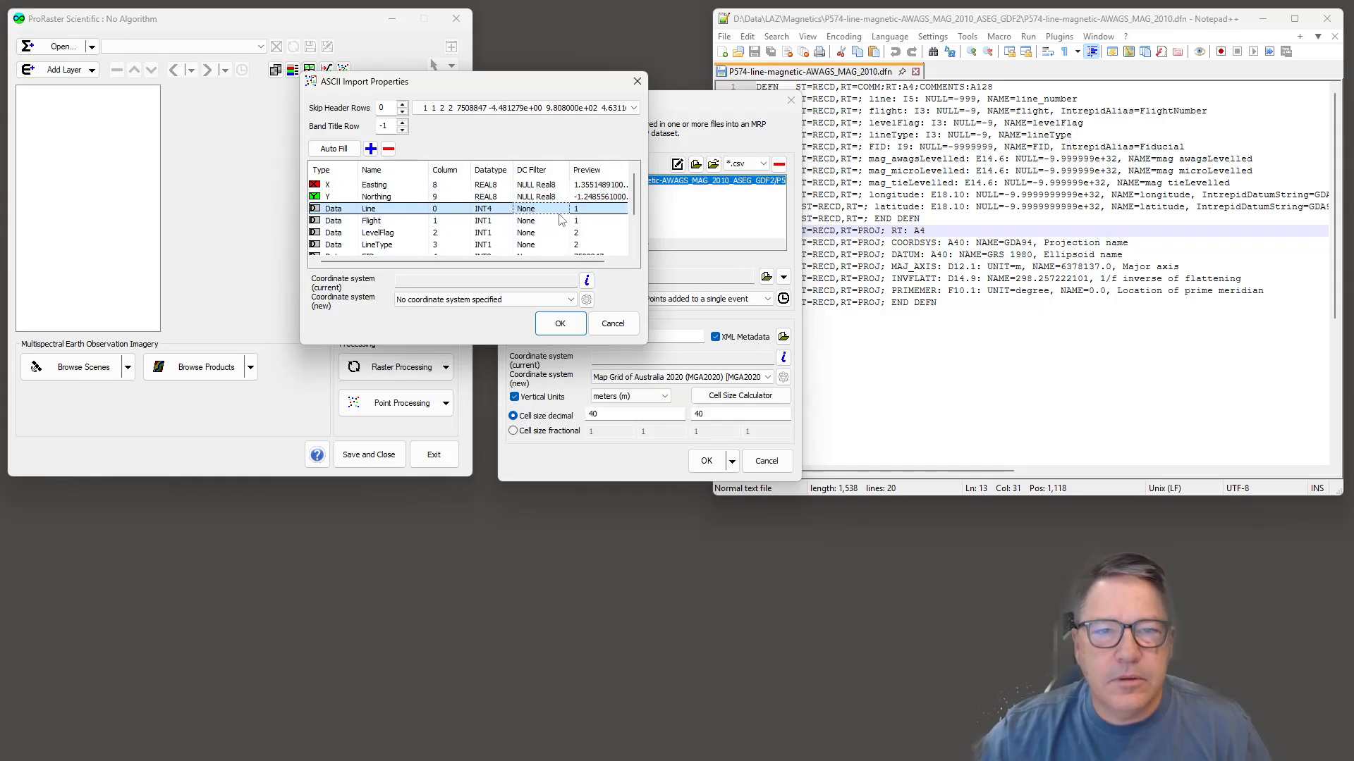
{"action": "left_click", "coordinate": [564, 211]}
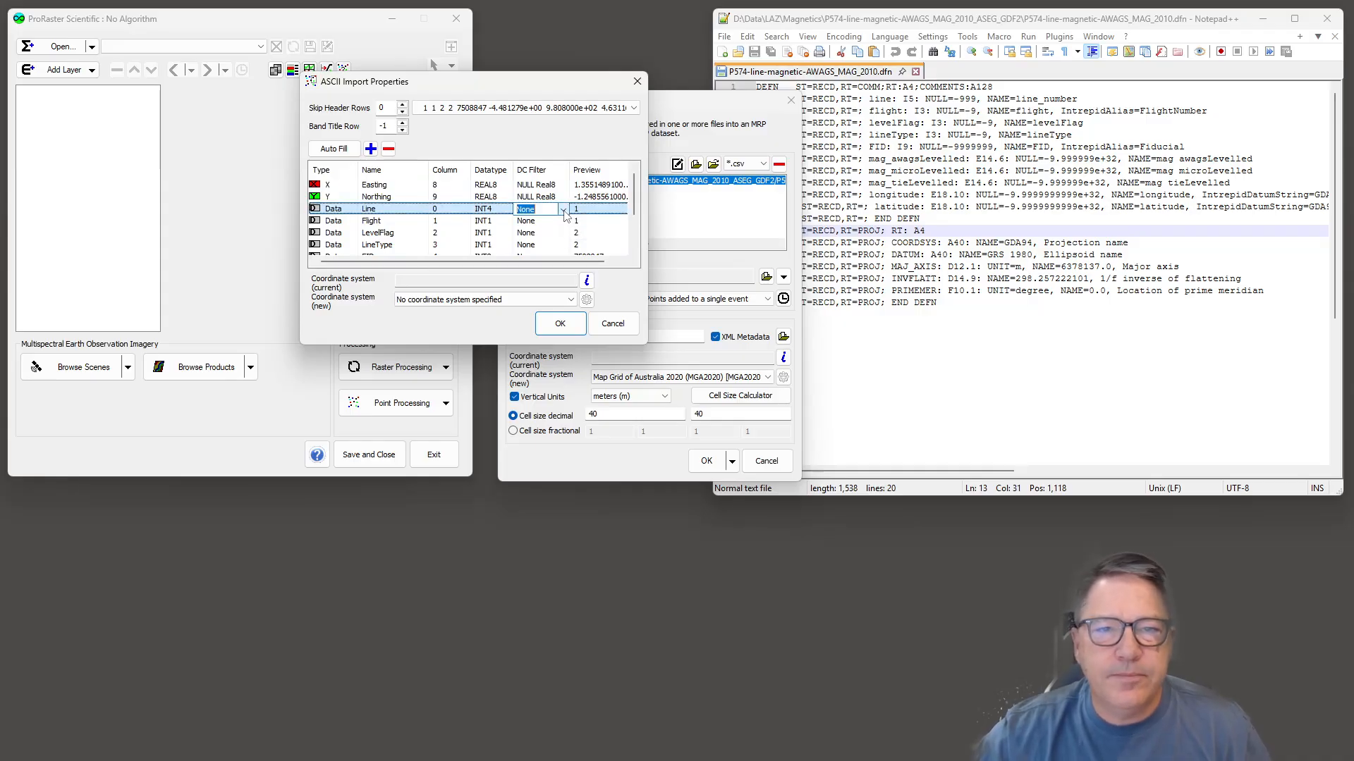
{"action": "left_click", "coordinate": [564, 211]}
{"action": "left_click", "coordinate": [557, 233]}
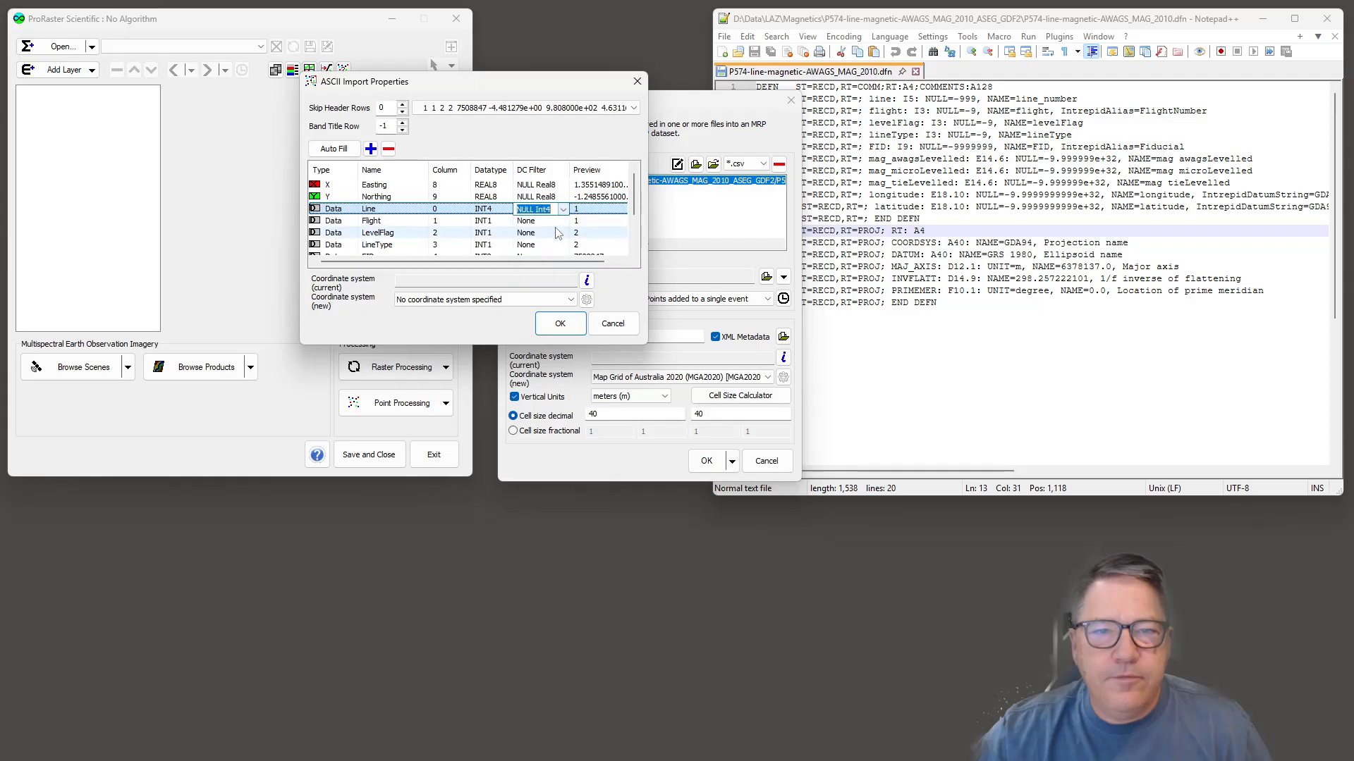
Set the DC Filter of the Flight, LevelFlag and LineType bands to NULL Int1
{"action": "left_click", "coordinate": [558, 221]}
{"action": "left_click", "coordinate": [559, 222]}
{"action": "left_click", "coordinate": [562, 221]}
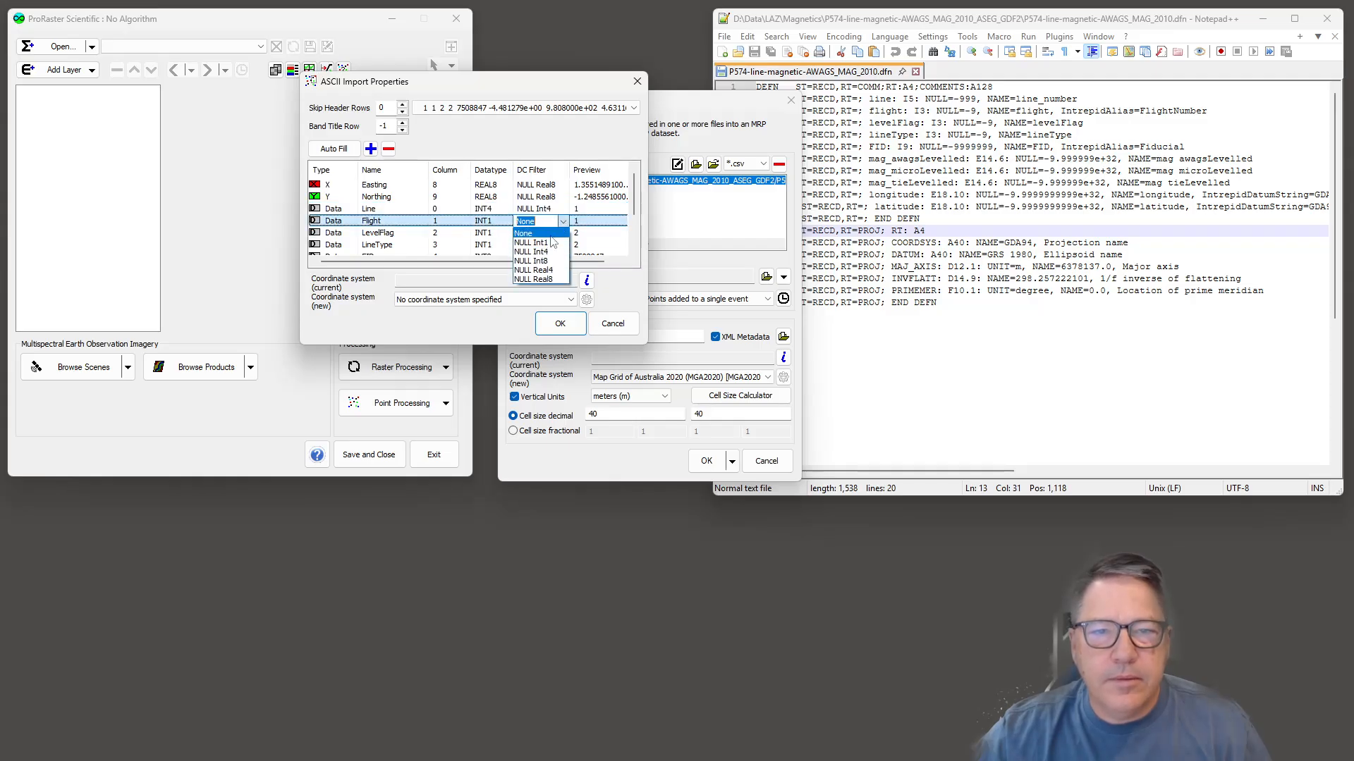
{"action": "left_click", "coordinate": [552, 242]}
{"action": "left_click", "coordinate": [559, 233]}
{"action": "left_click", "coordinate": [558, 233]}
{"action": "left_click", "coordinate": [562, 233]}
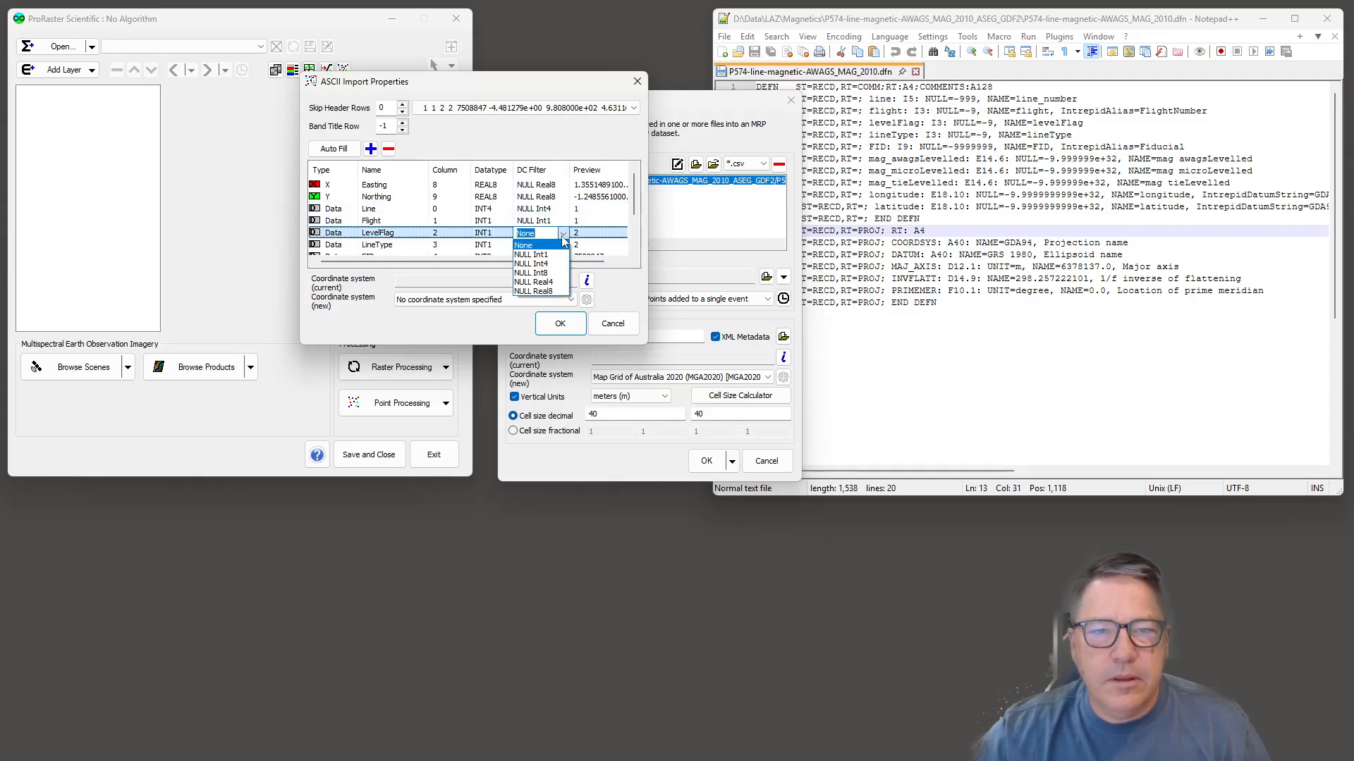
{"action": "left_click", "coordinate": [557, 254]}
{"action": "left_click", "coordinate": [563, 245]}
{"action": "left_click", "coordinate": [563, 245]}
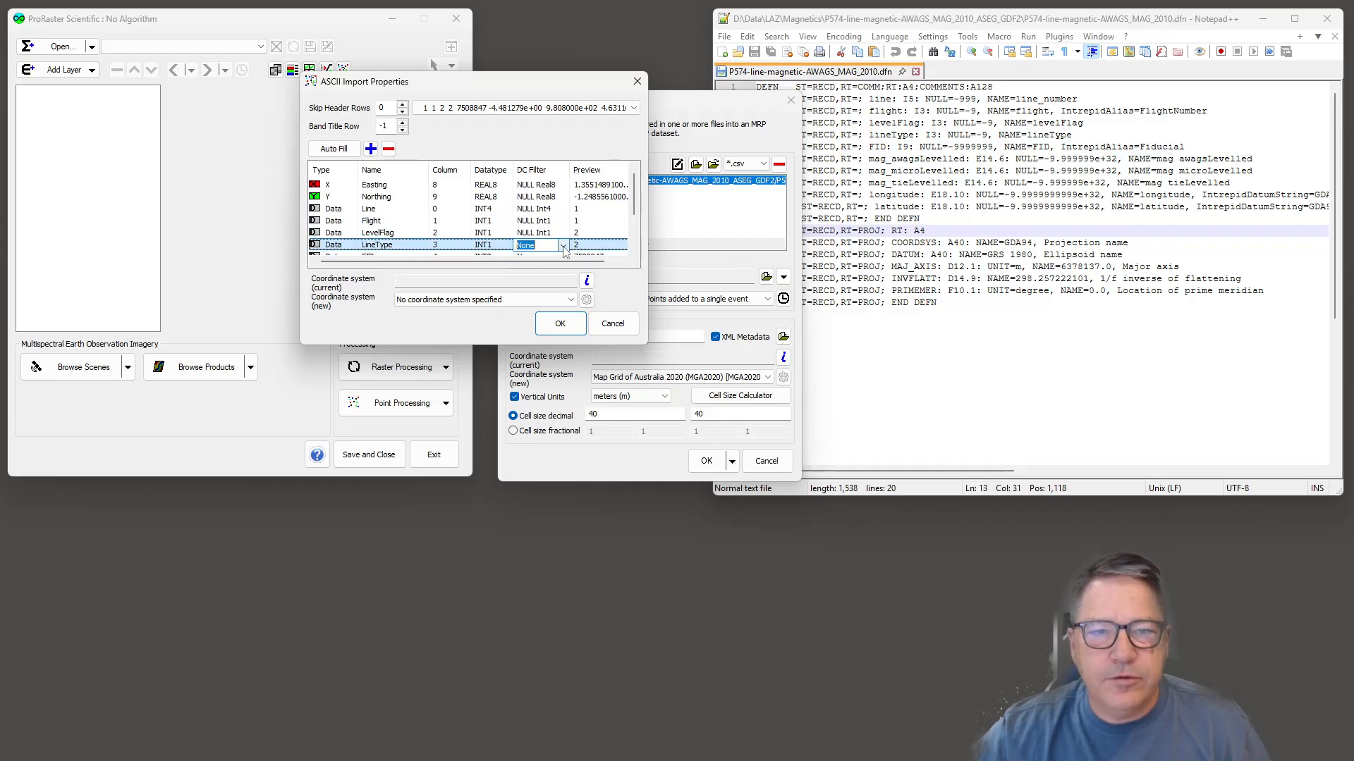
{"action": "left_click", "coordinate": [562, 246]}
{"action": "left_click", "coordinate": [545, 268]}
Set the DC Filter of the FID band to NULL Int8
{"action": "scroll", "coordinate": [546, 242], "scroll_direction": "down", "scroll_amount": 1}
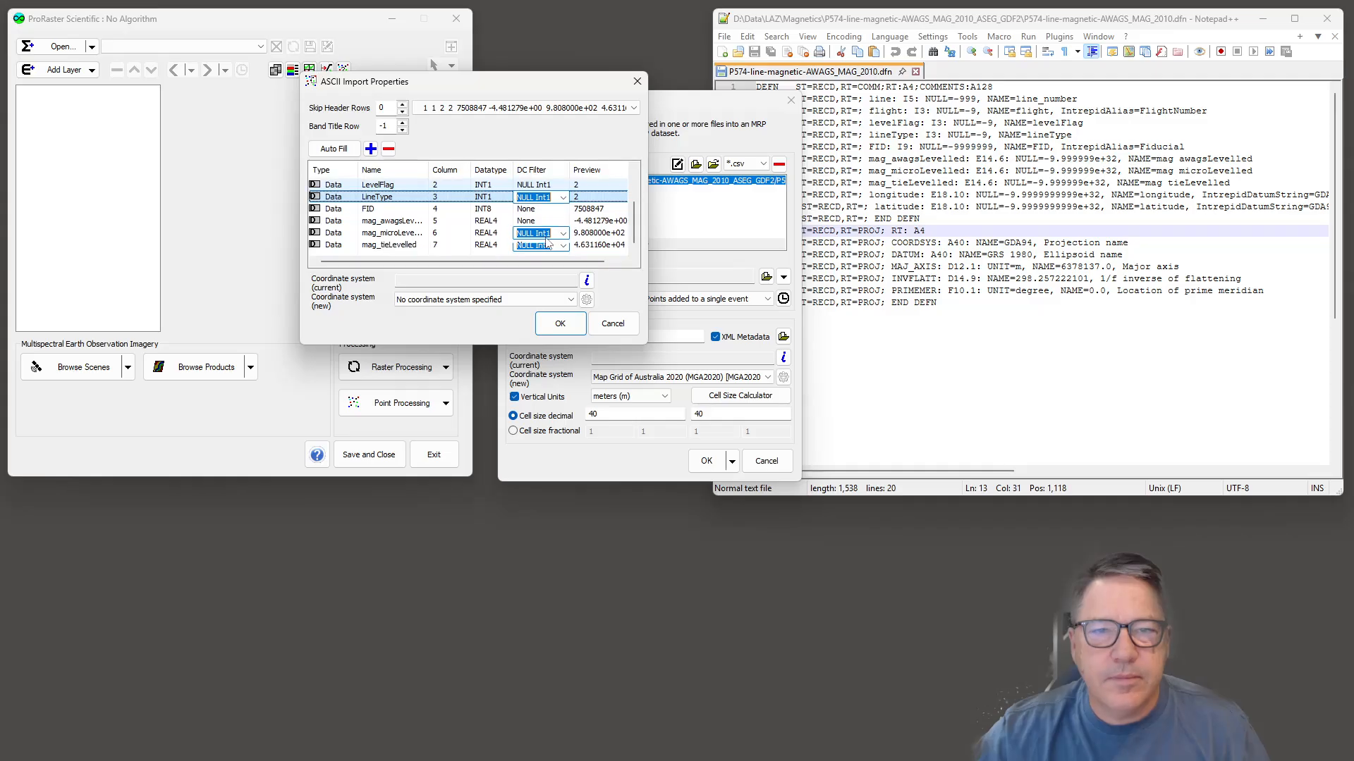
{"action": "left_click", "coordinate": [548, 210]}
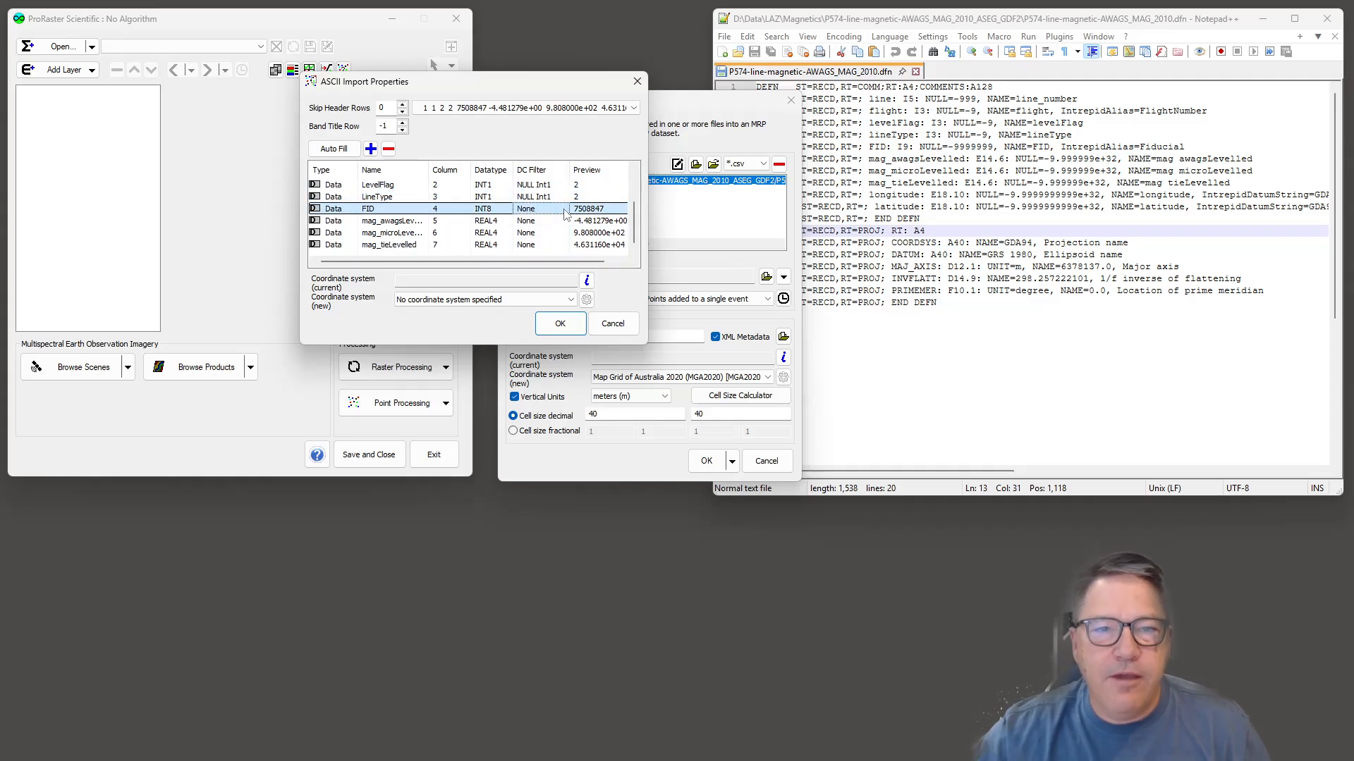
{"action": "left_click", "coordinate": [564, 210]}
{"action": "left_click", "coordinate": [563, 210]}
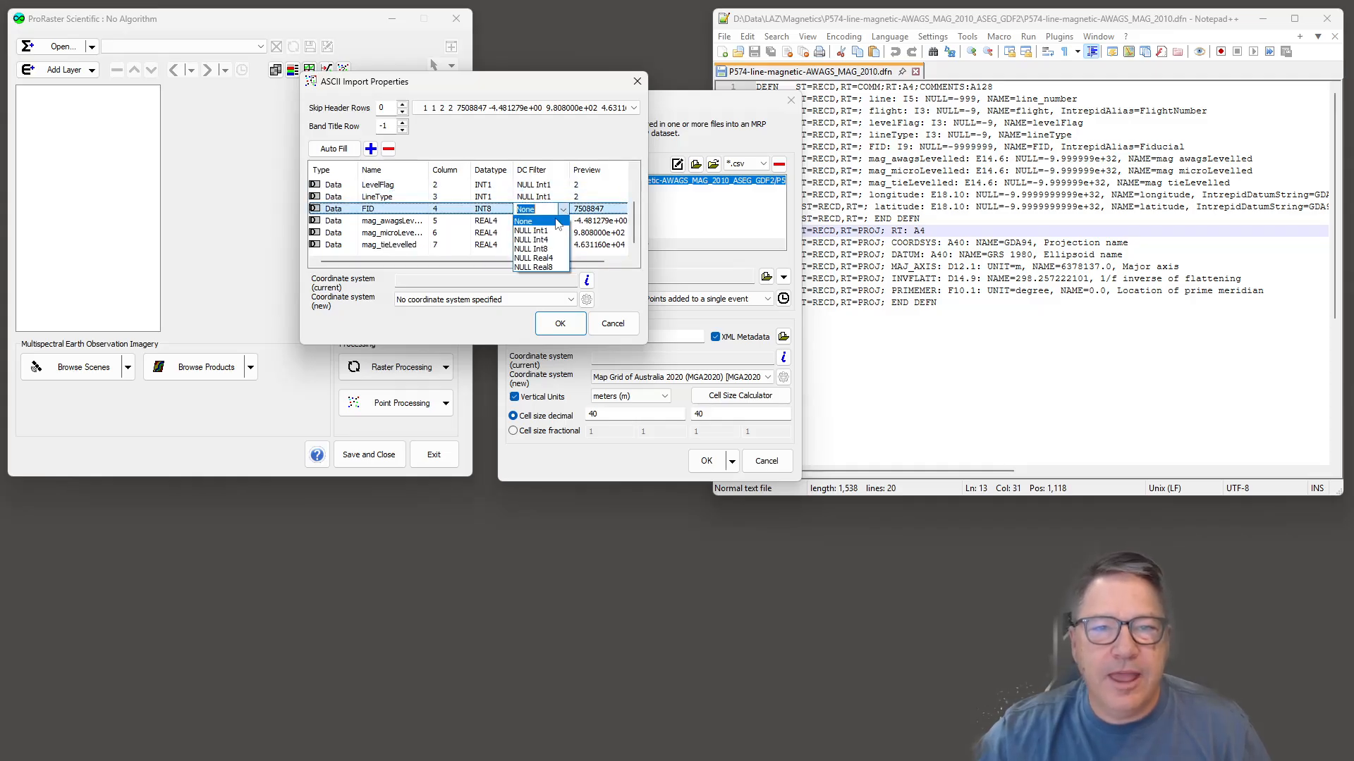
{"action": "left_click", "coordinate": [543, 262]}
Set the DC Filter of the three magnetic bands, awagsLevelled, microLevelled and tieLevelled, to NULL Real4
{"action": "left_click", "coordinate": [564, 221]}
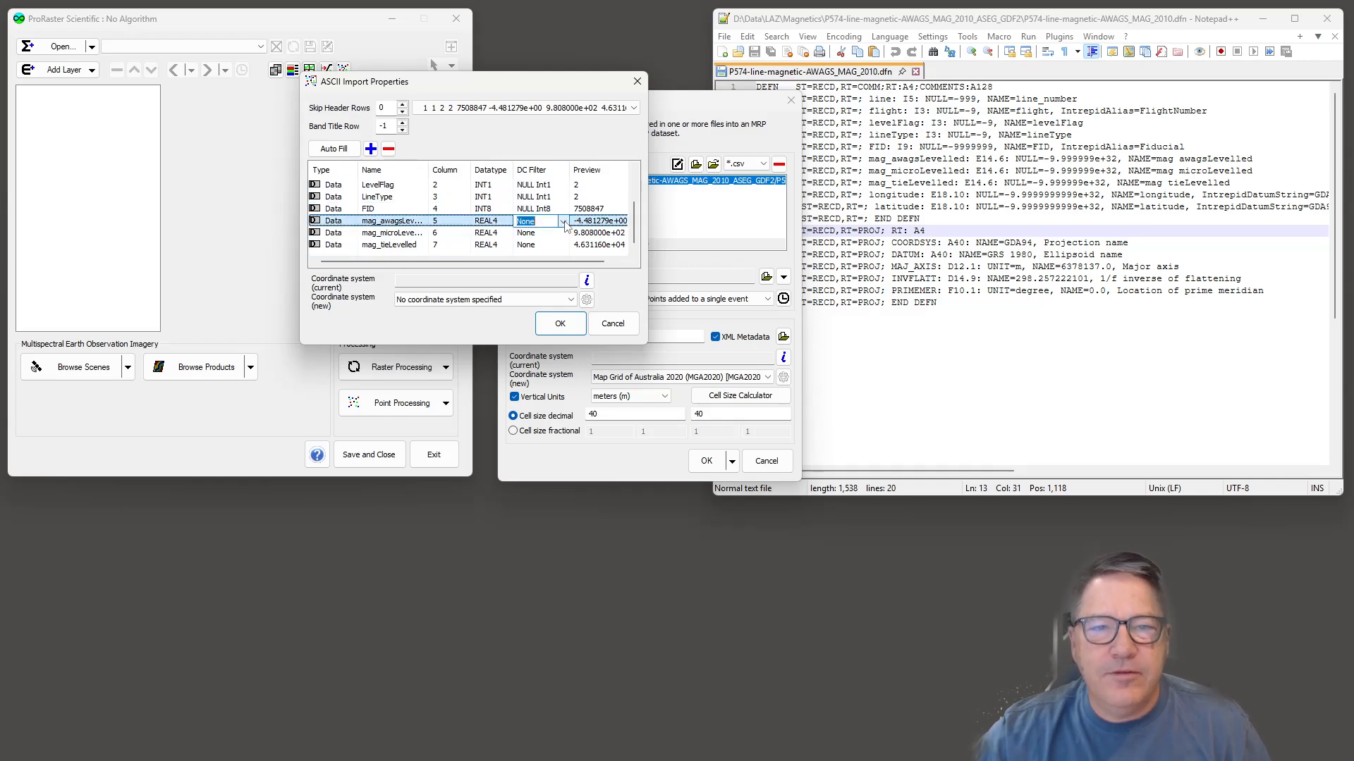
{"action": "left_click", "coordinate": [562, 221]}
{"action": "left_click", "coordinate": [547, 271]}
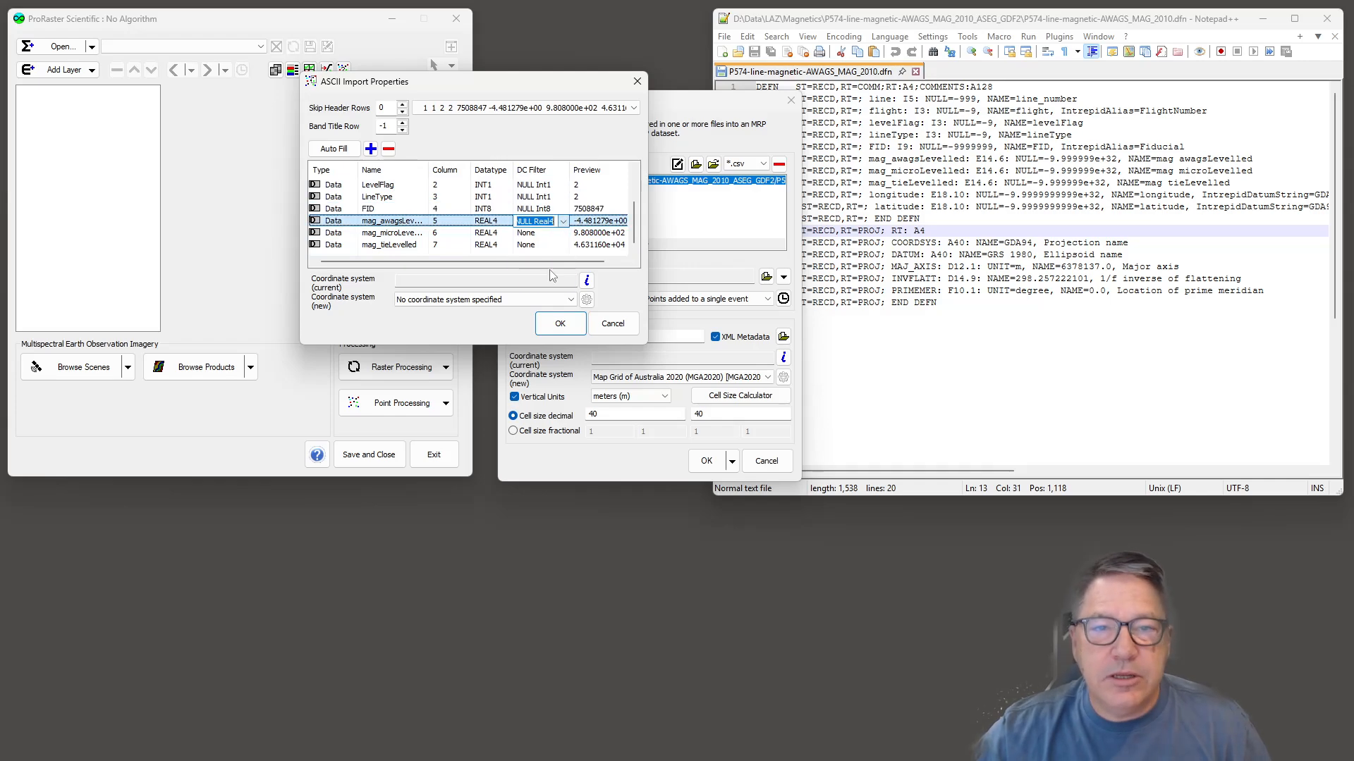
{"action": "left_click", "coordinate": [564, 239]}
{"action": "left_click", "coordinate": [564, 233]}
{"action": "left_click", "coordinate": [563, 233]}
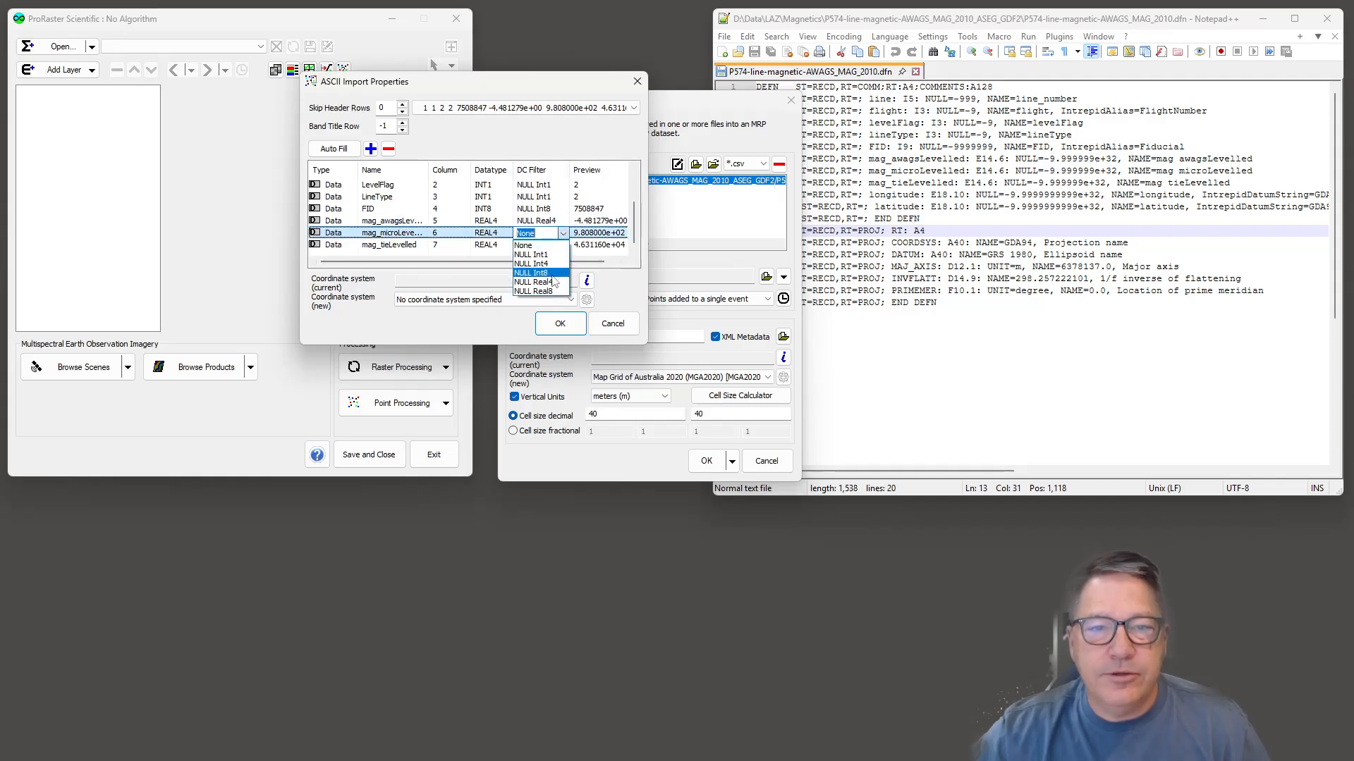
{"action": "left_click", "coordinate": [547, 282]}
{"action": "left_click", "coordinate": [560, 246]}
{"action": "left_click", "coordinate": [562, 246]}
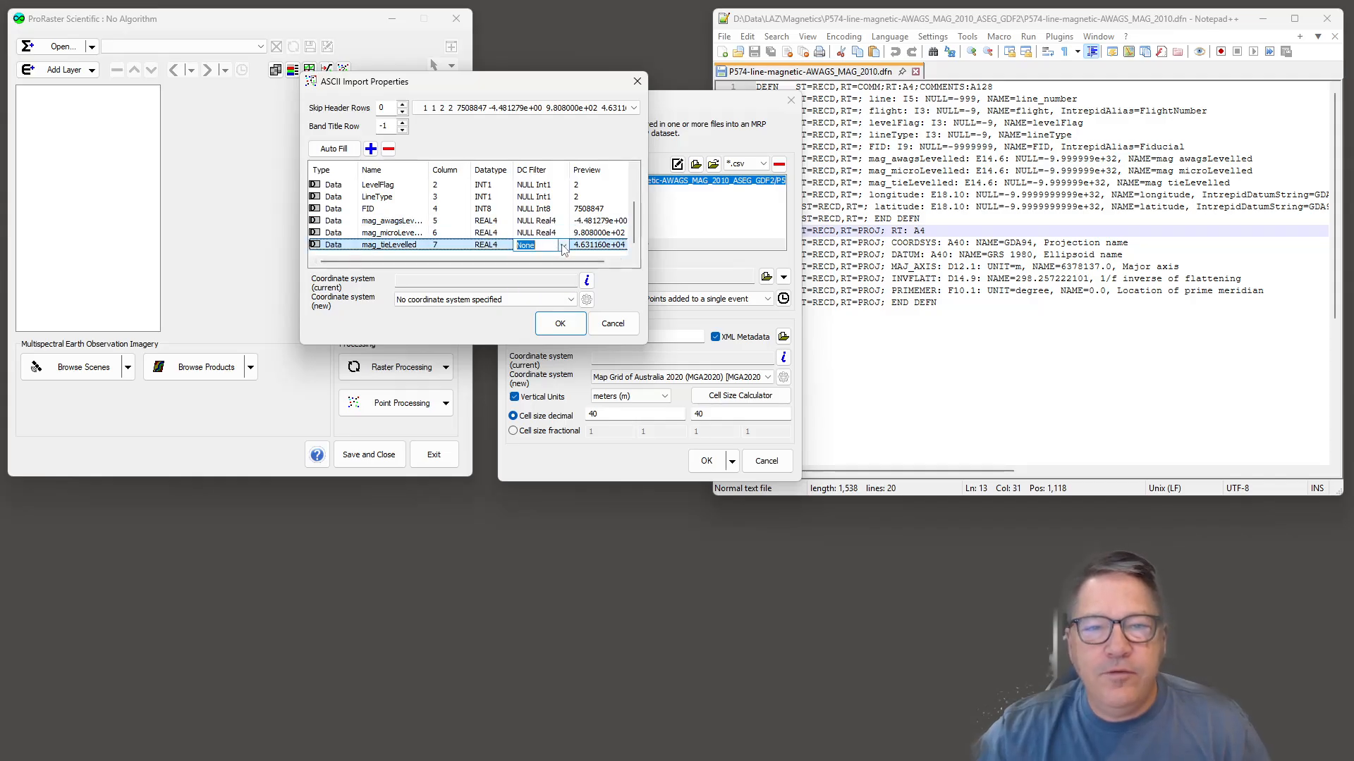
{"action": "left_click", "coordinate": [563, 245]}
{"action": "left_click", "coordinate": [550, 294]}
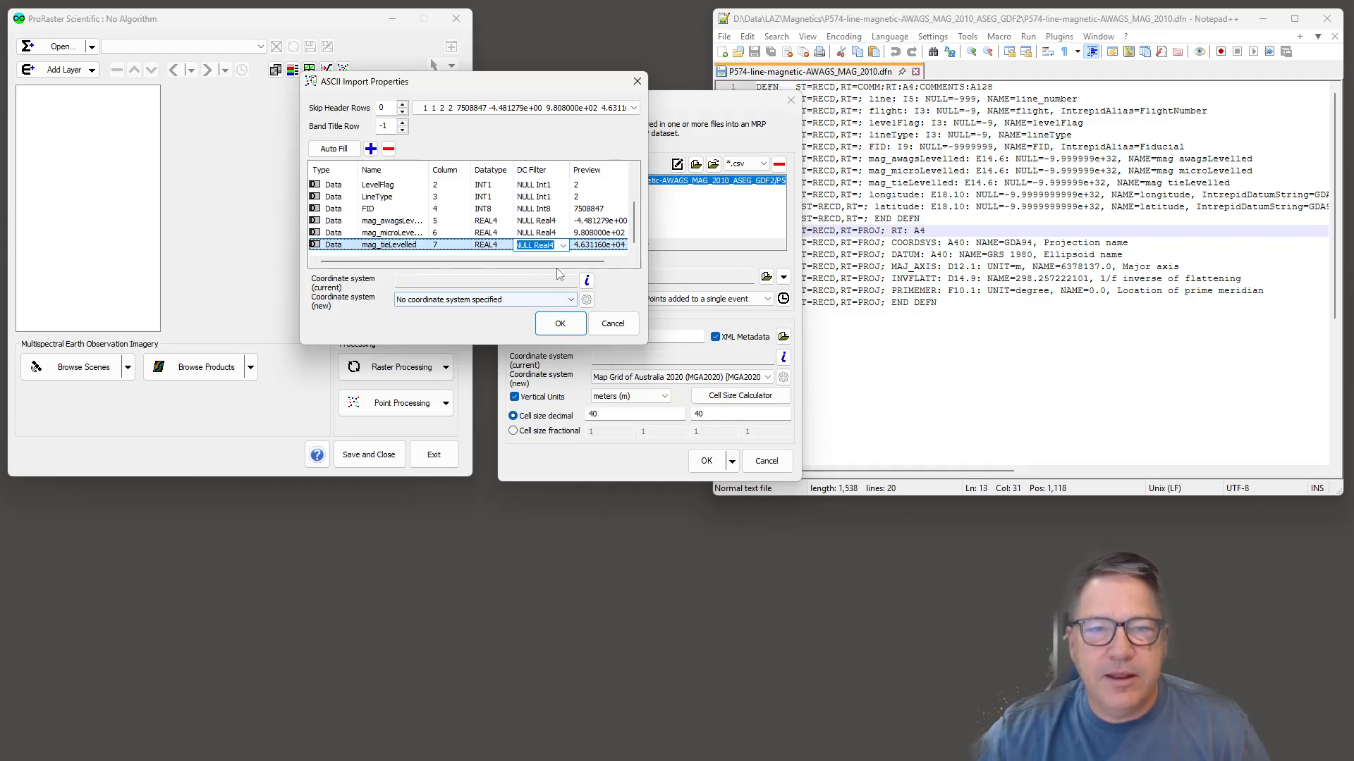
{"action": "left_click", "coordinate": [545, 211]}
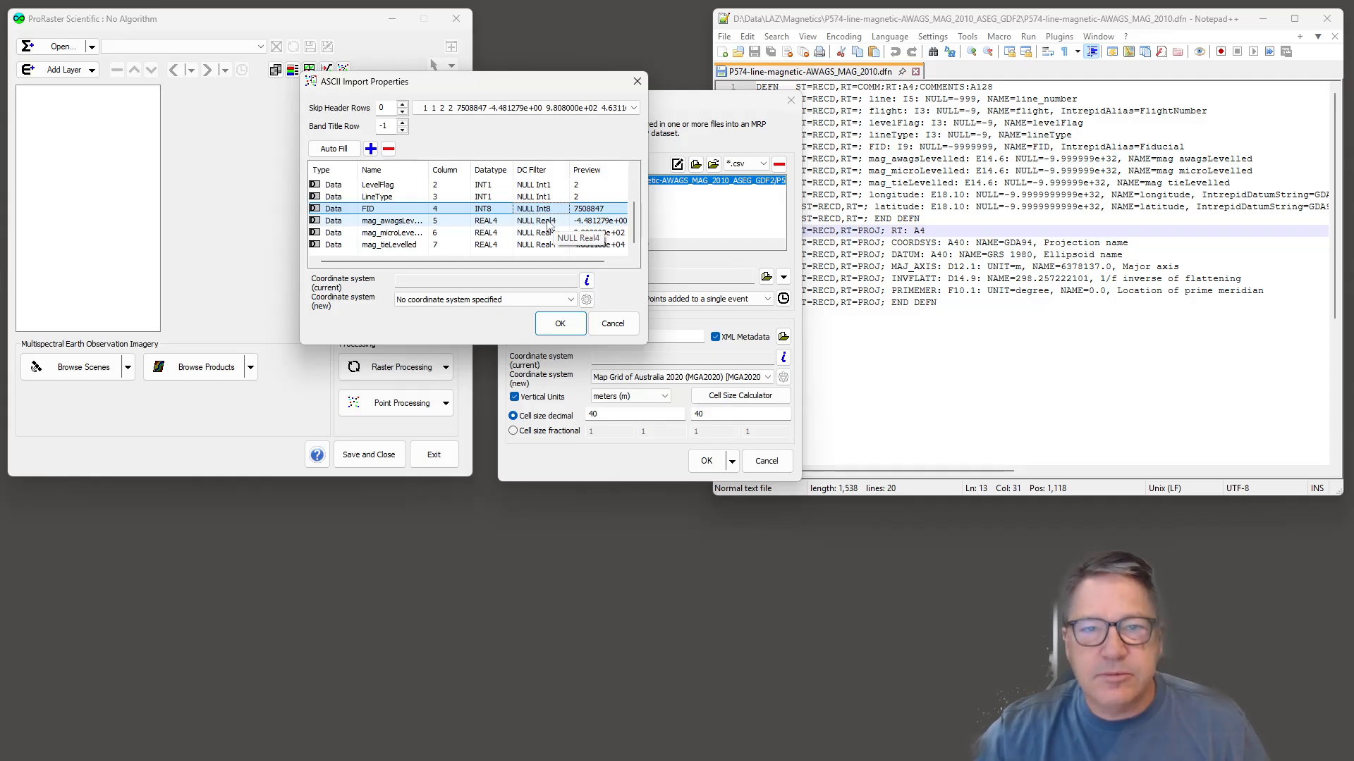
Set the input data's new coordinate system to Longitude / Latitude (WGS 84) EPSG:4326 and accept the ASCII import properties
{"action": "scroll", "coordinate": [507, 209], "scroll_direction": "up", "scroll_amount": 2}
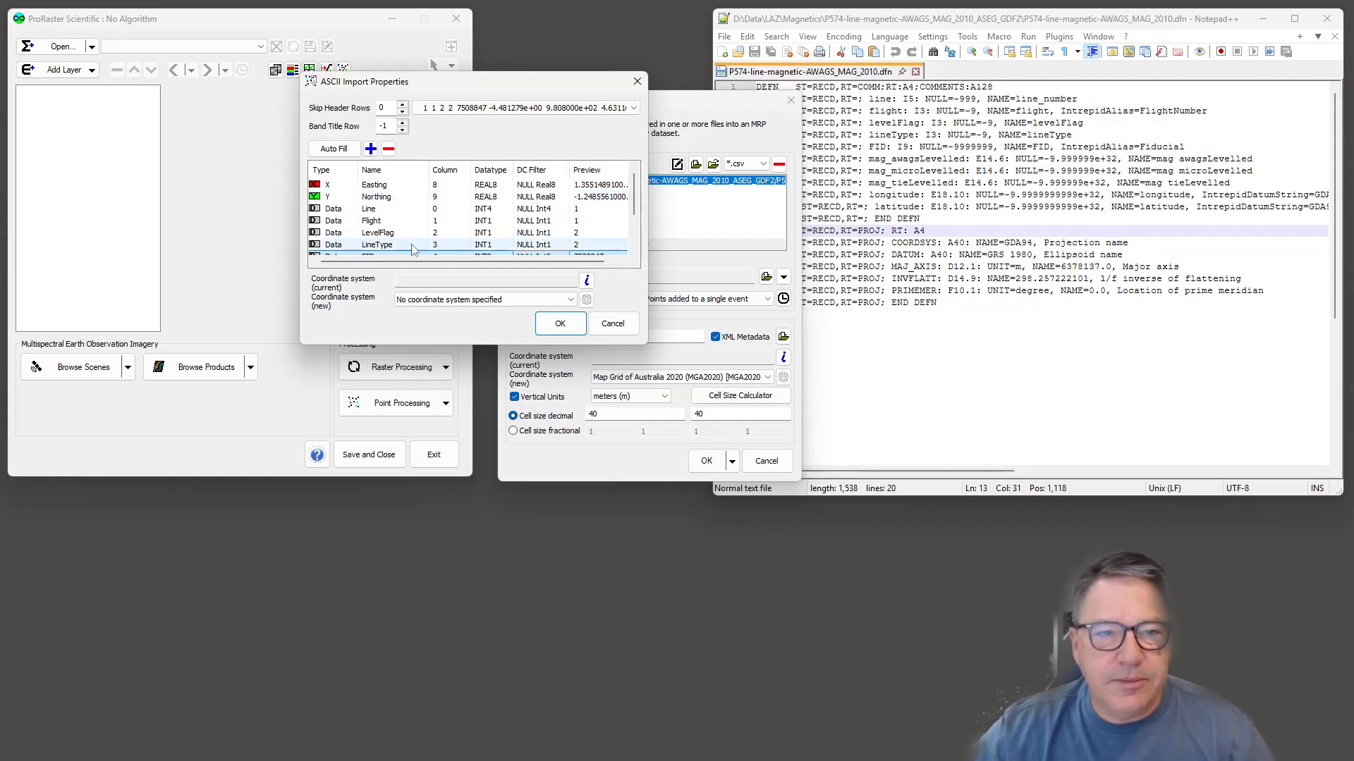
{"action": "left_click", "coordinate": [571, 299]}
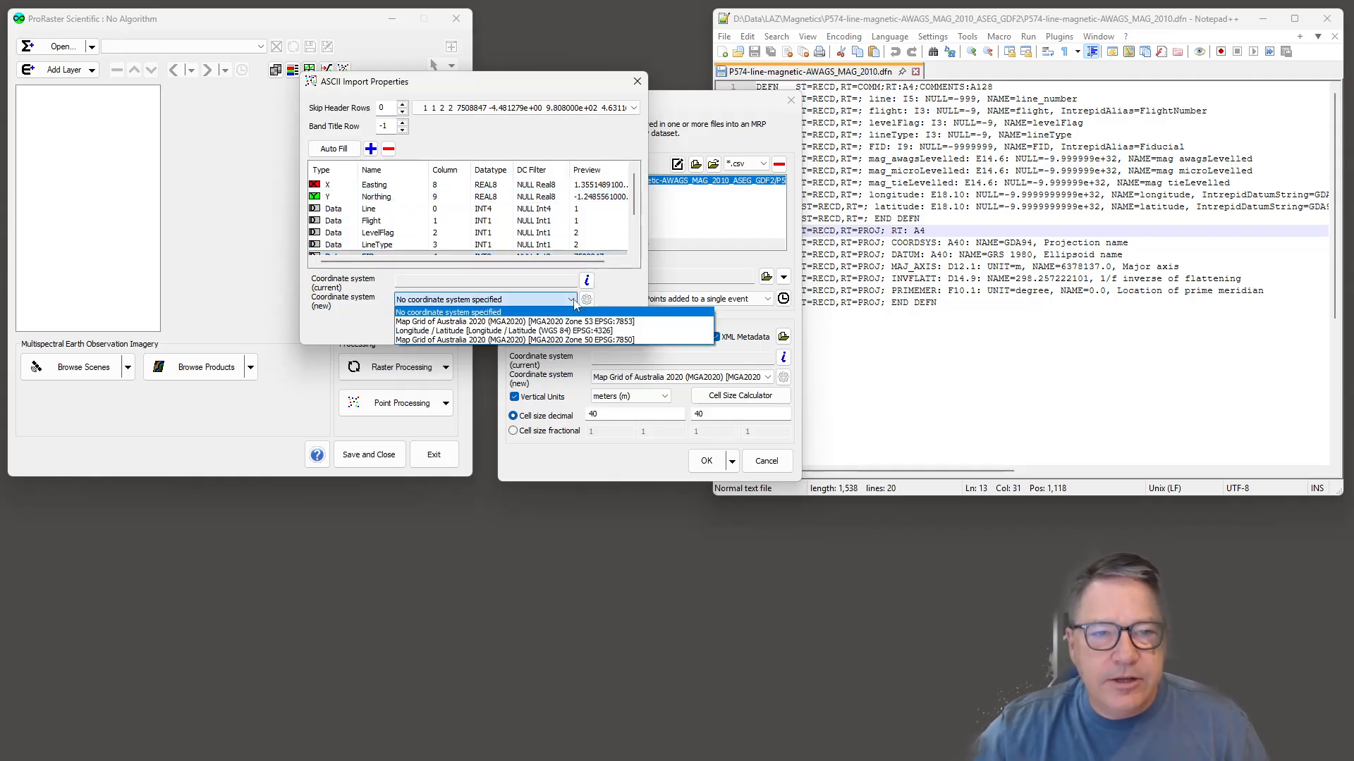
{"action": "left_click", "coordinate": [517, 332]}
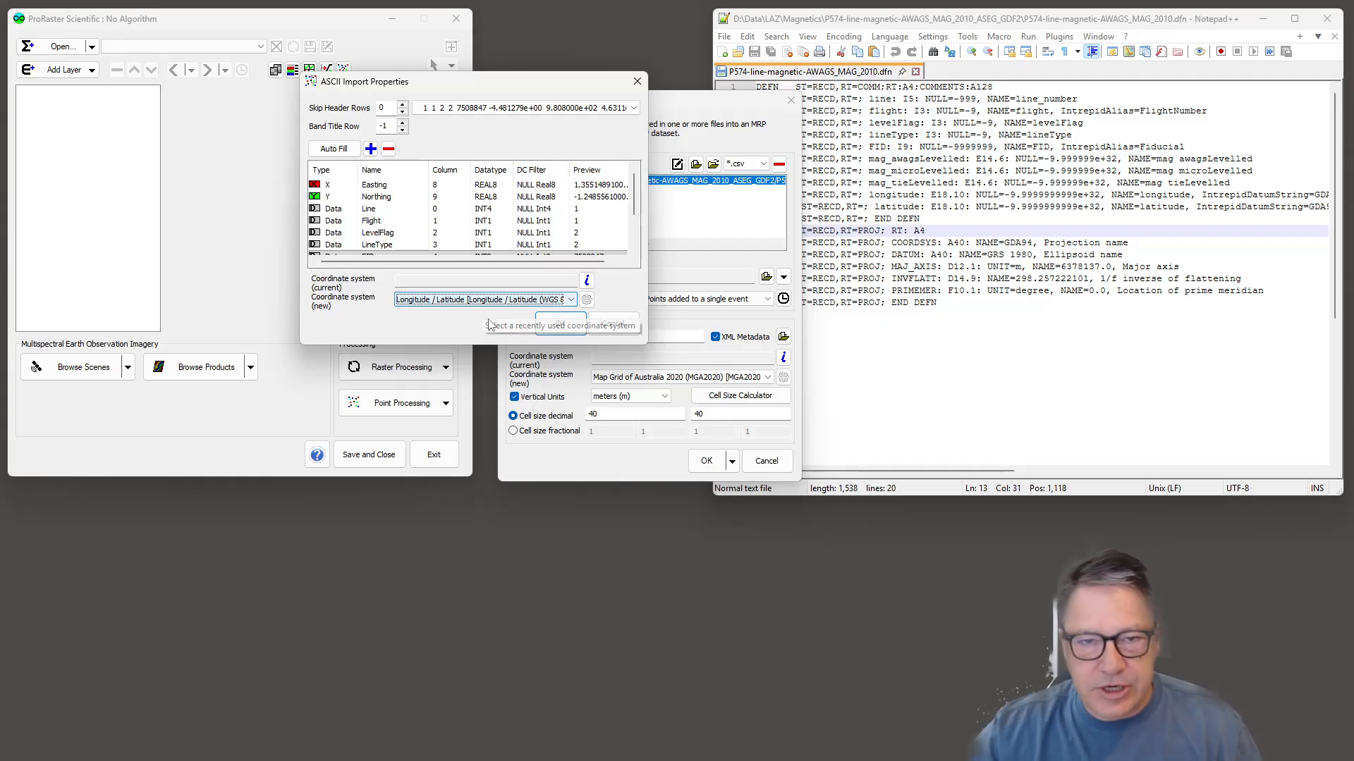
{"action": "left_click", "coordinate": [560, 323]}
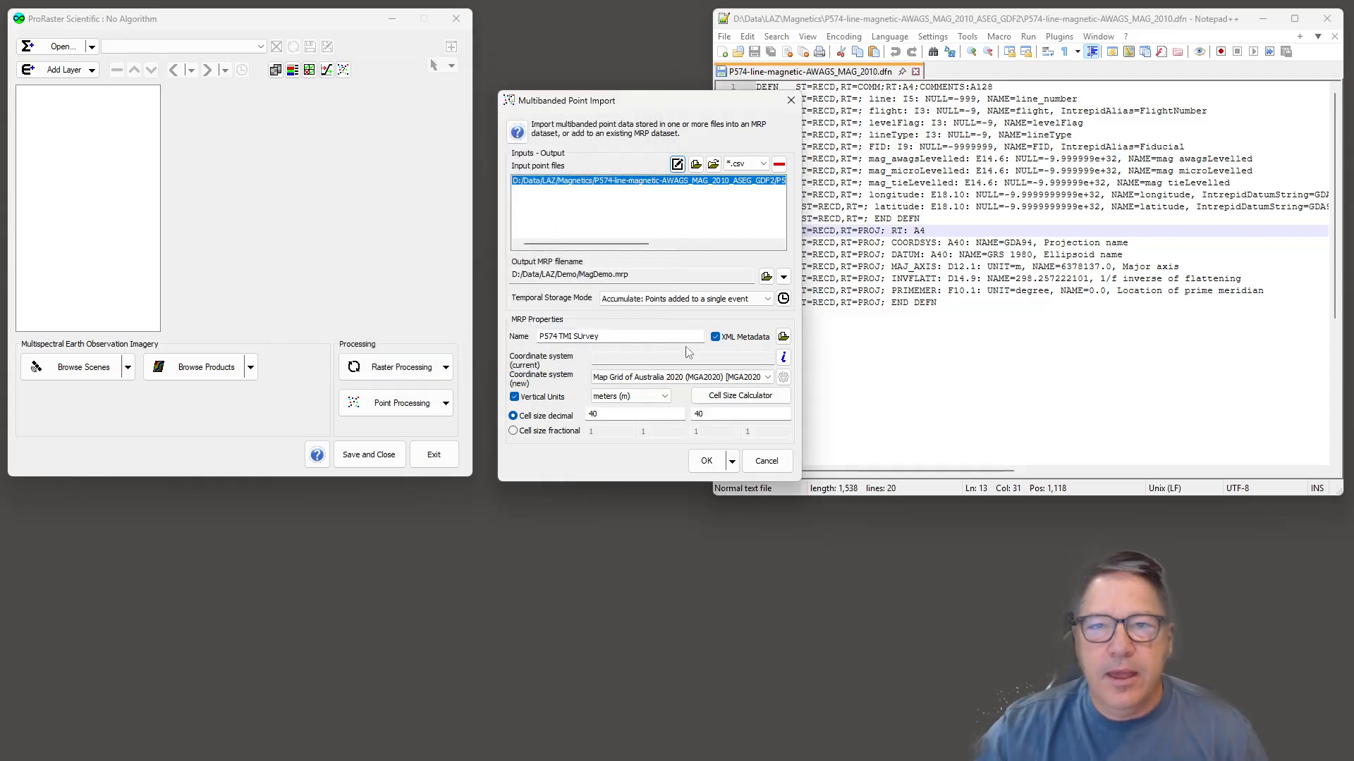
Run the multibanded point import into MagDemo.mrp and close the processing window once it completes
{"action": "left_click_drag", "start_coordinate": [659, 114], "coordinate": [542, 70]}
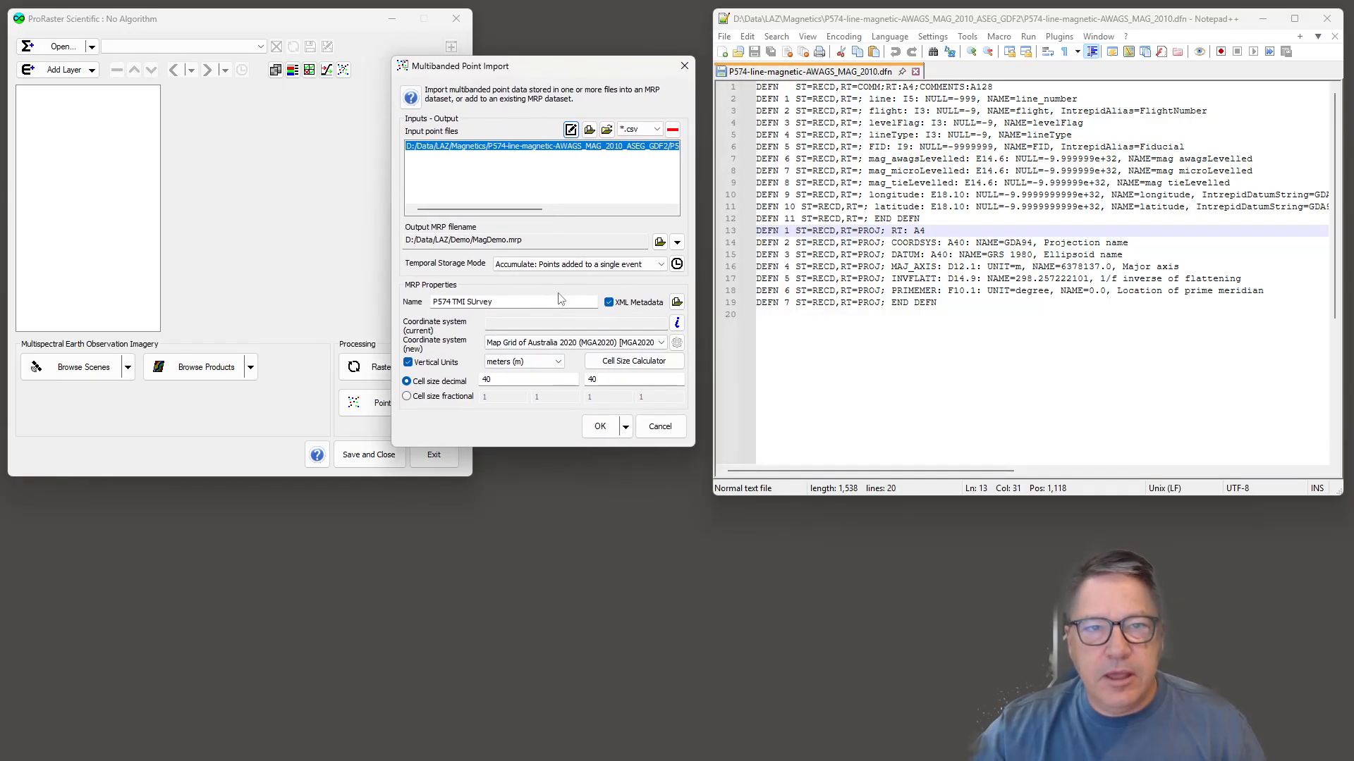
{"action": "left_click", "coordinate": [599, 428]}
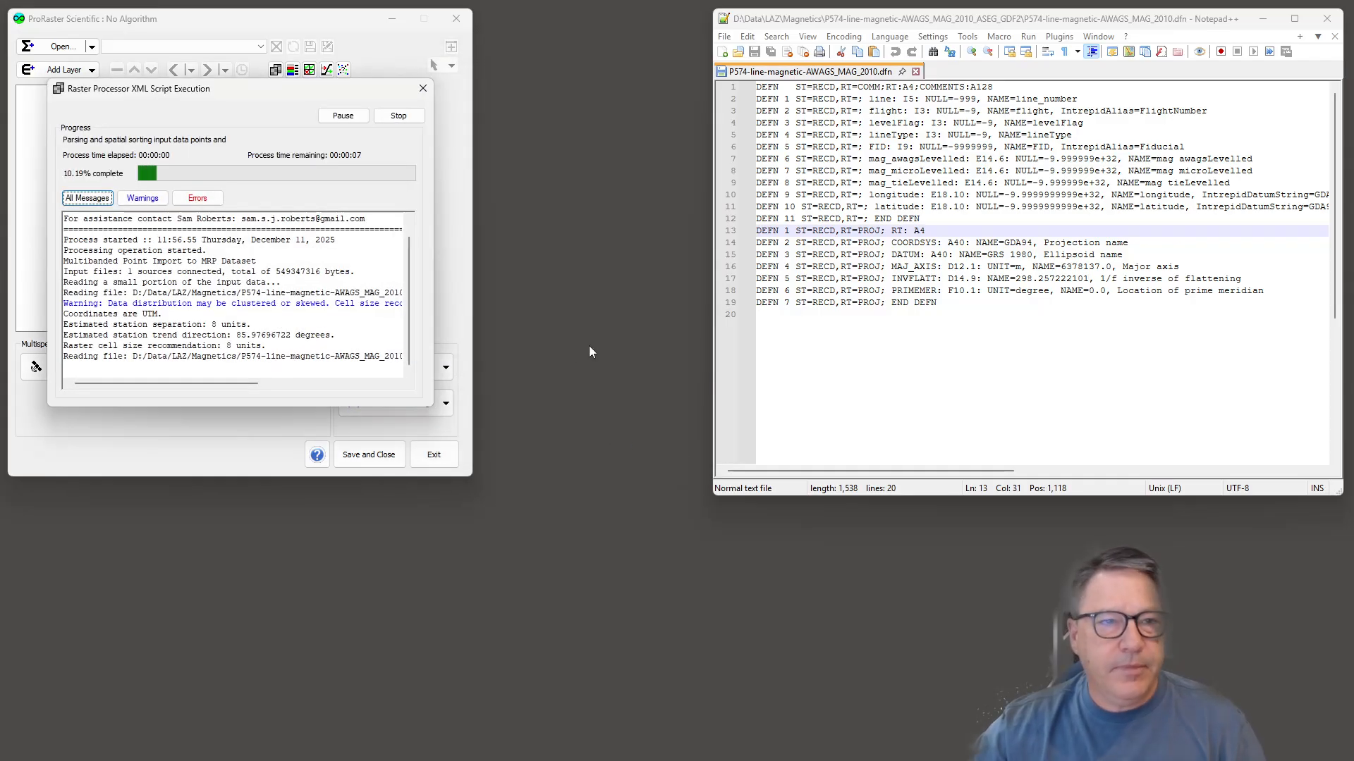
{"action": "left_click_drag", "start_coordinate": [310, 93], "coordinate": [679, 84]}
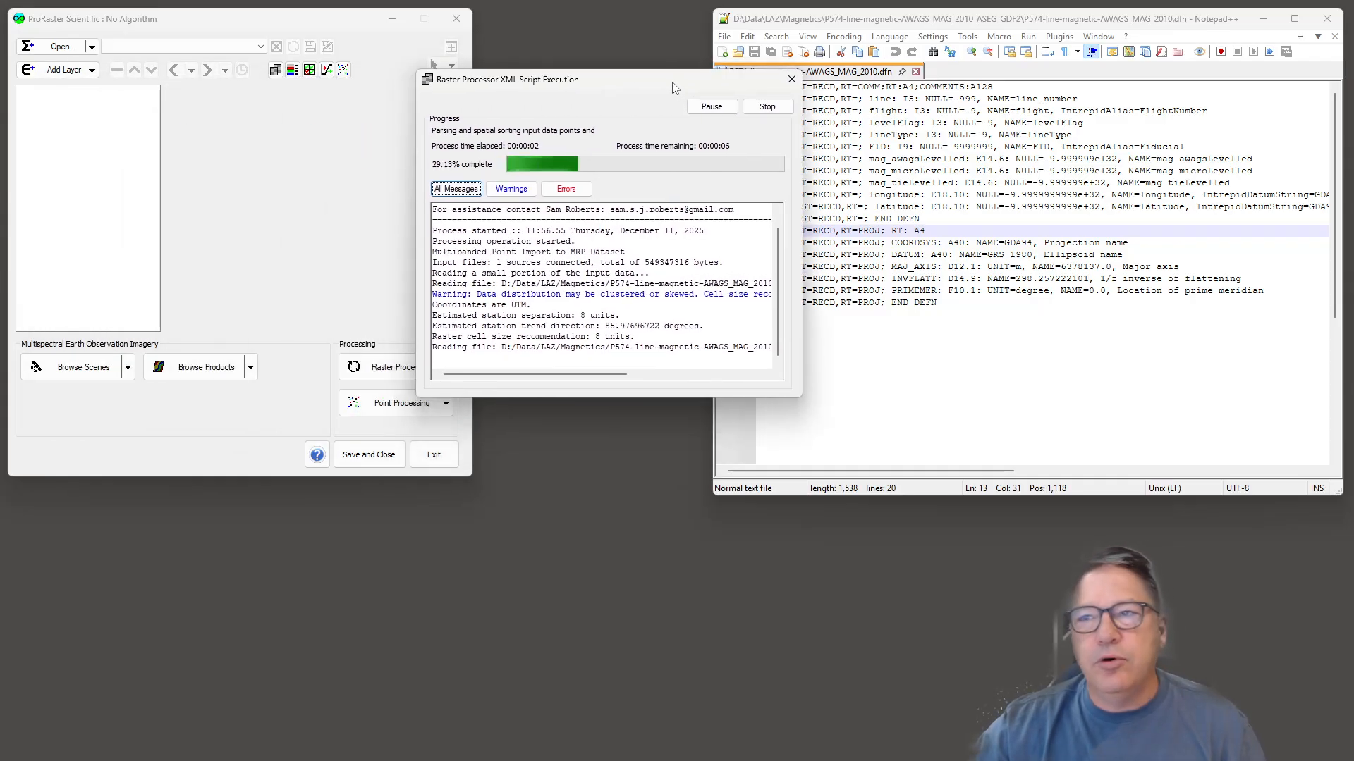
{"action": "left_click_drag", "start_coordinate": [1343, 99], "coordinate": [1353, 100]}
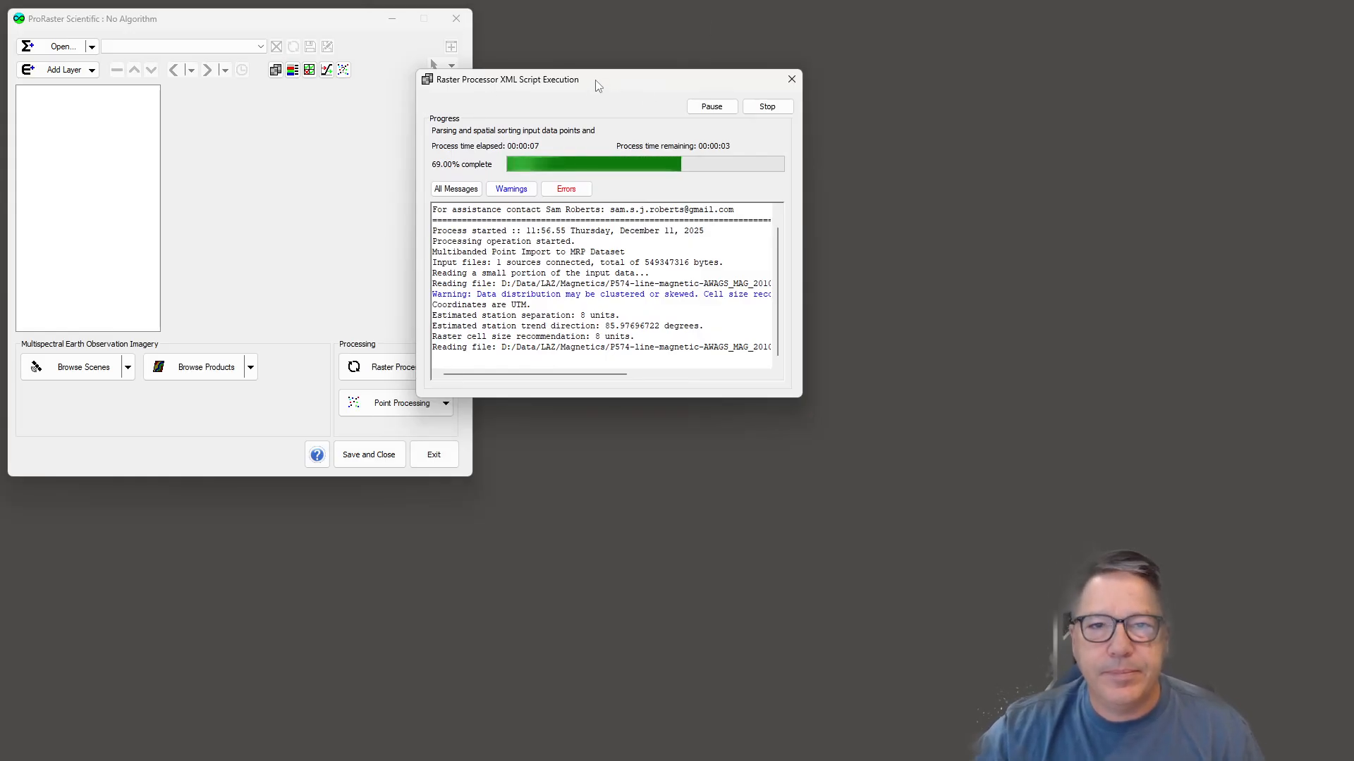
{"action": "left_click_drag", "start_coordinate": [595, 85], "coordinate": [721, 63]}
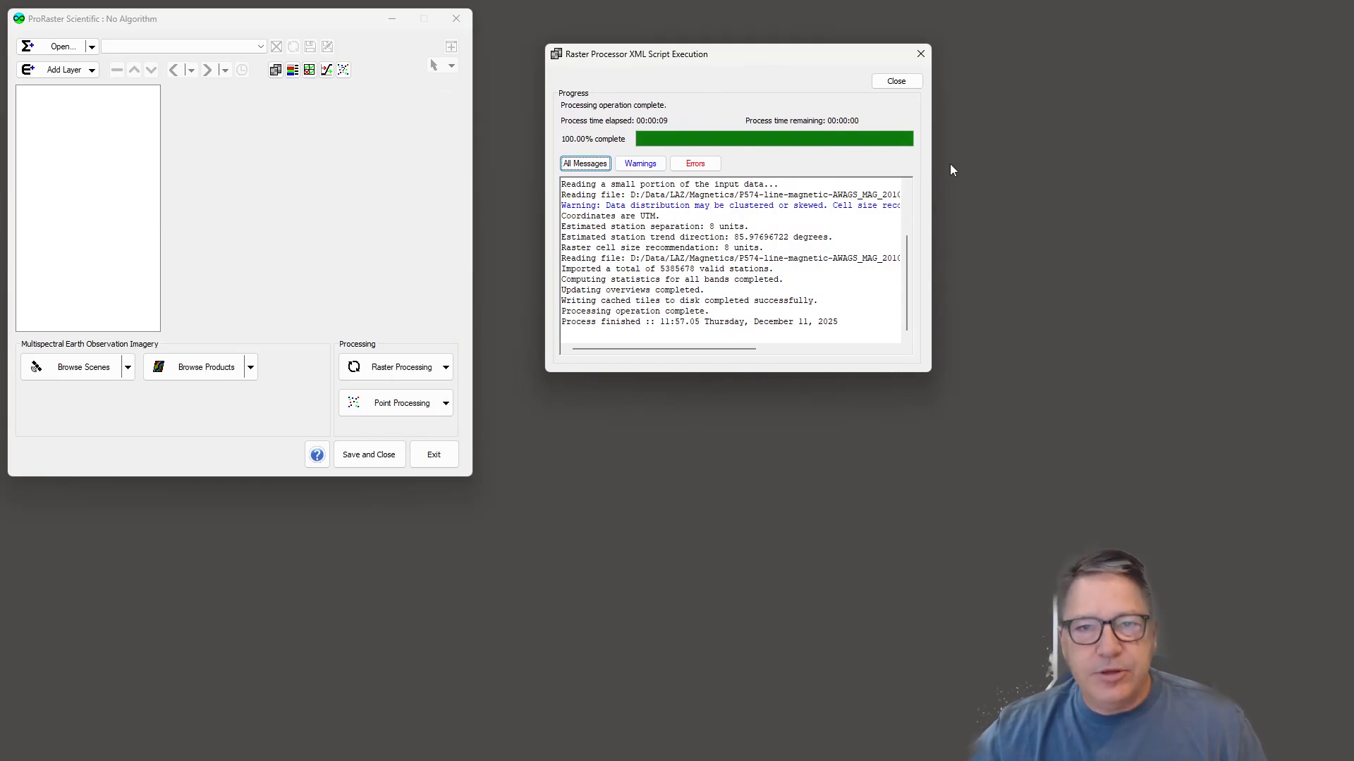
{"action": "left_click", "coordinate": [896, 81]}
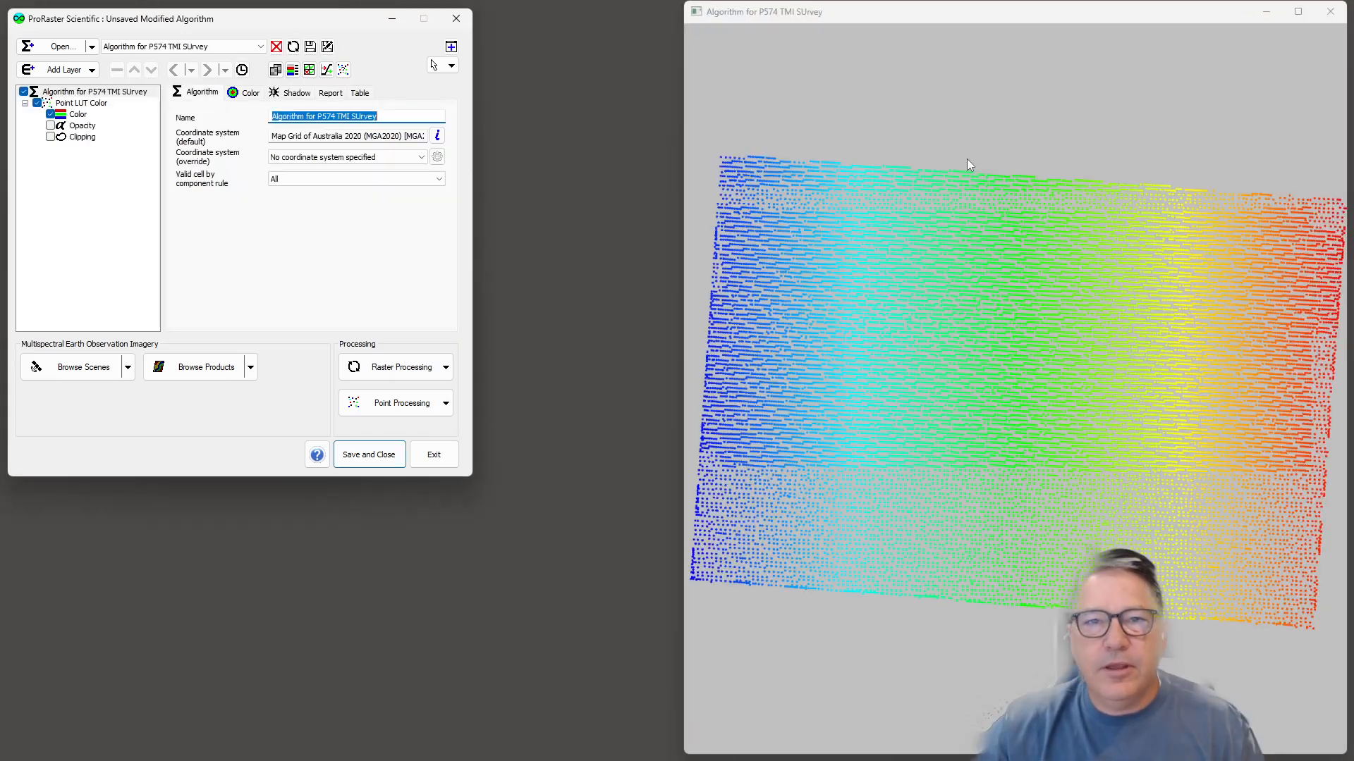
Set the Color component of the point layer to the PointData band mag_microLevelled
{"action": "left_click_drag", "start_coordinate": [907, 16], "coordinate": [760, 13]}
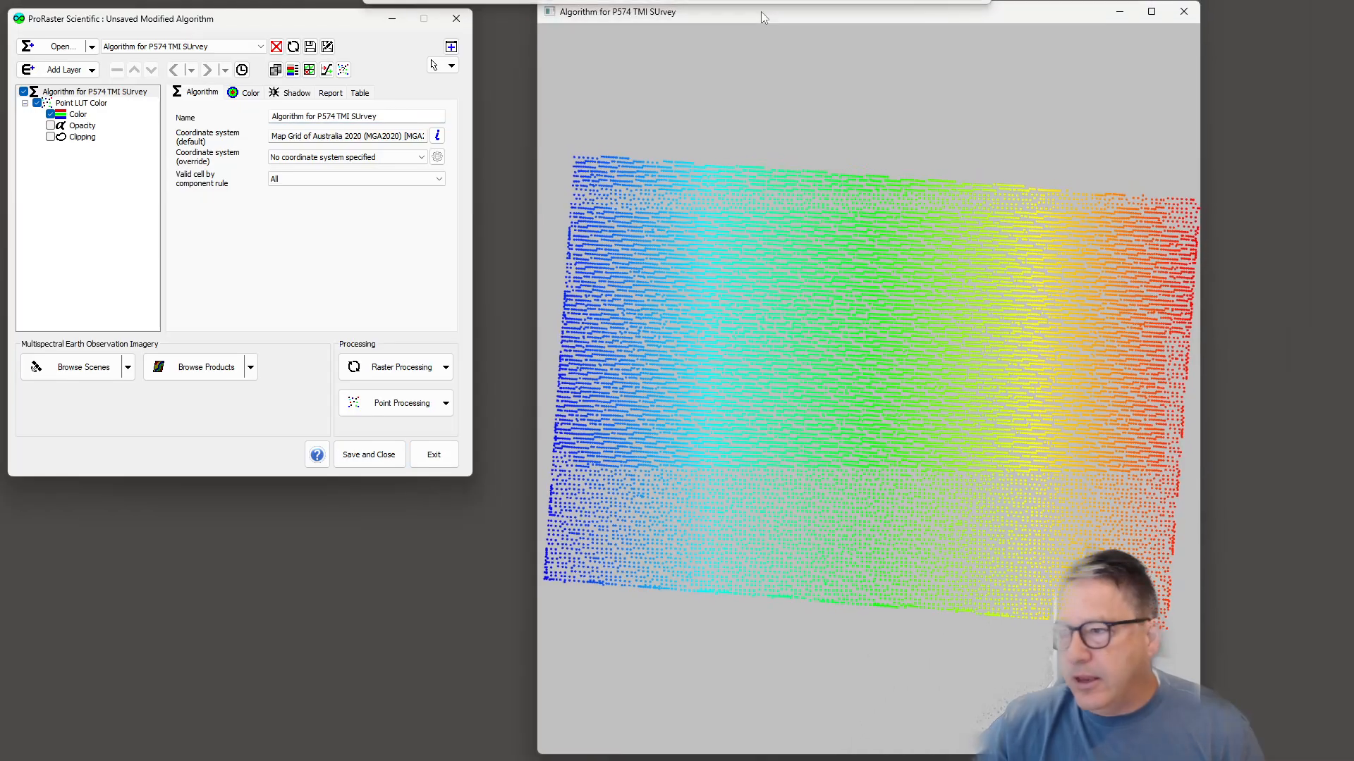
{"action": "left_click", "coordinate": [77, 114]}
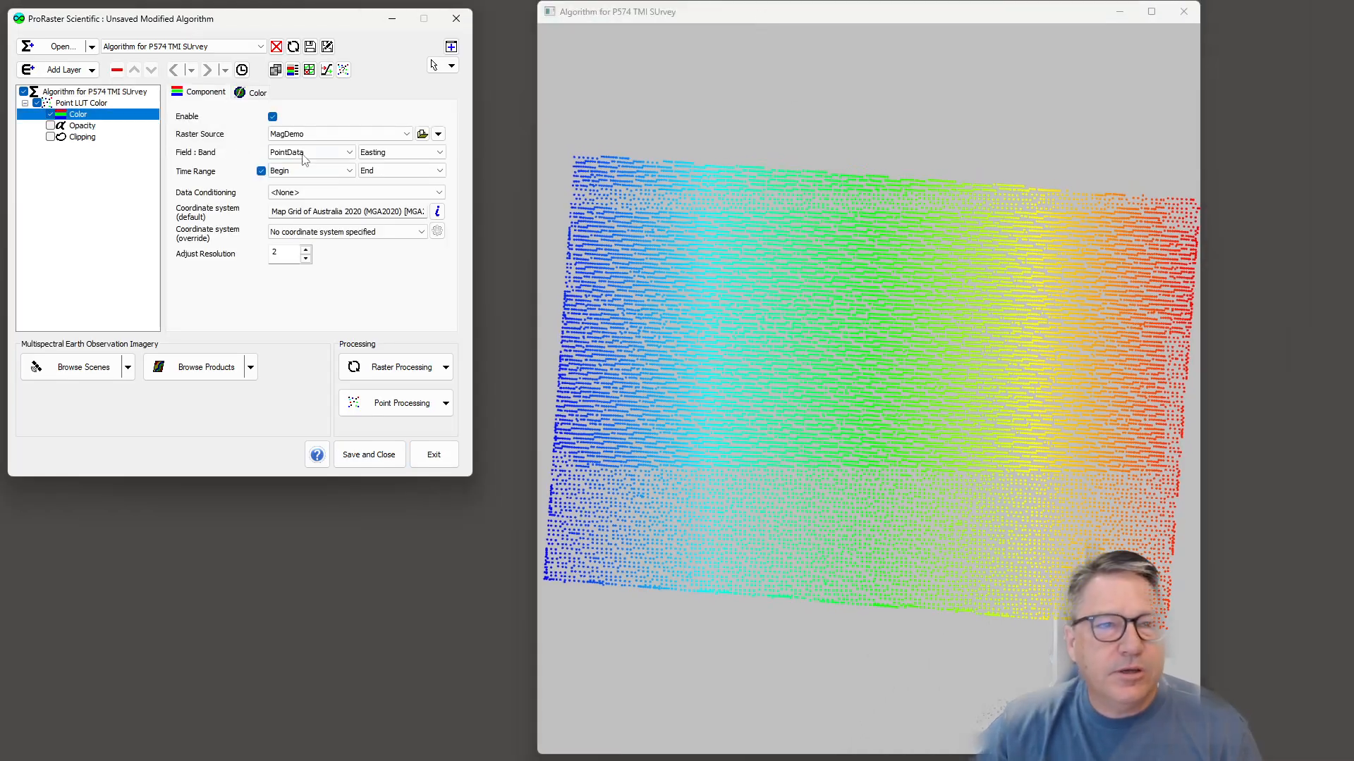
{"action": "left_click", "coordinate": [395, 152]}
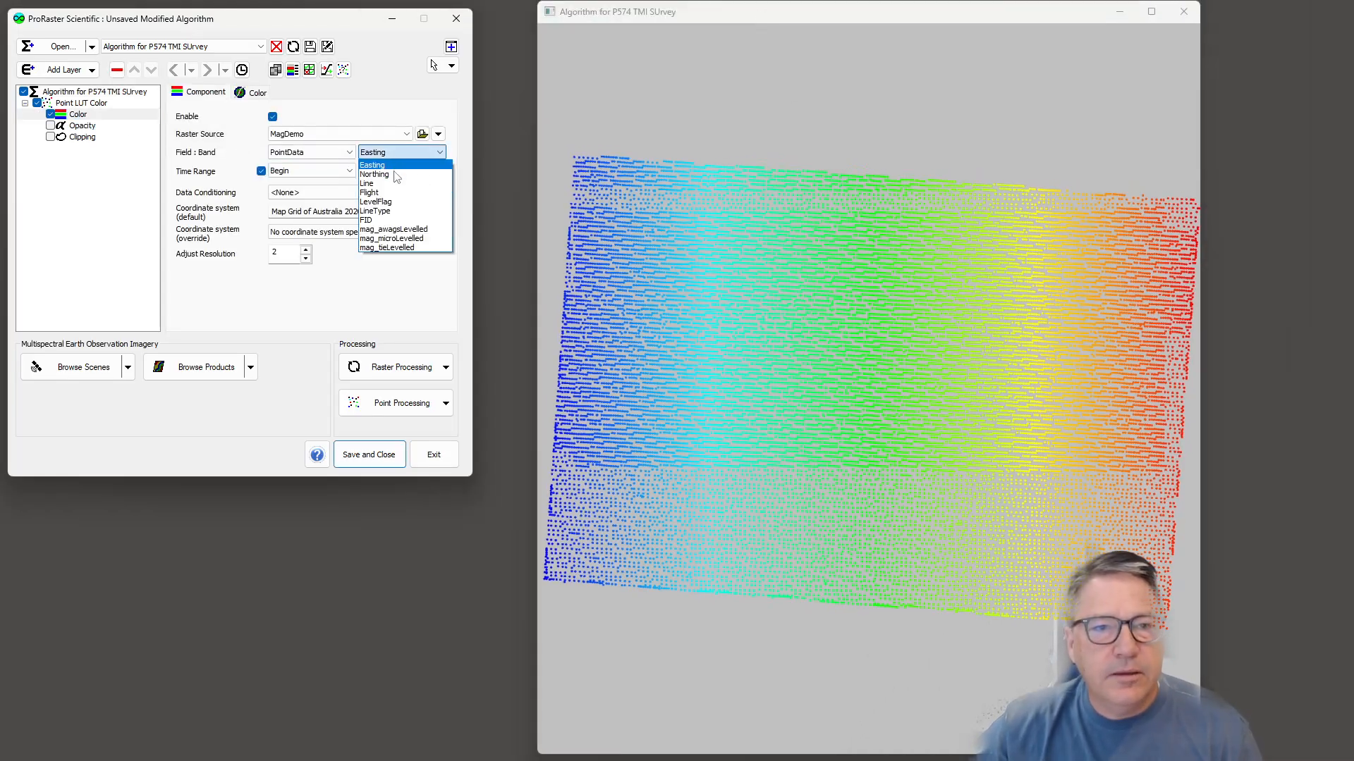
{"action": "left_click", "coordinate": [399, 238]}
Set the data transform type of the Color component to Stable Equal Area Transform
{"action": "left_click", "coordinate": [258, 93]}
{"action": "left_click", "coordinate": [317, 116]}
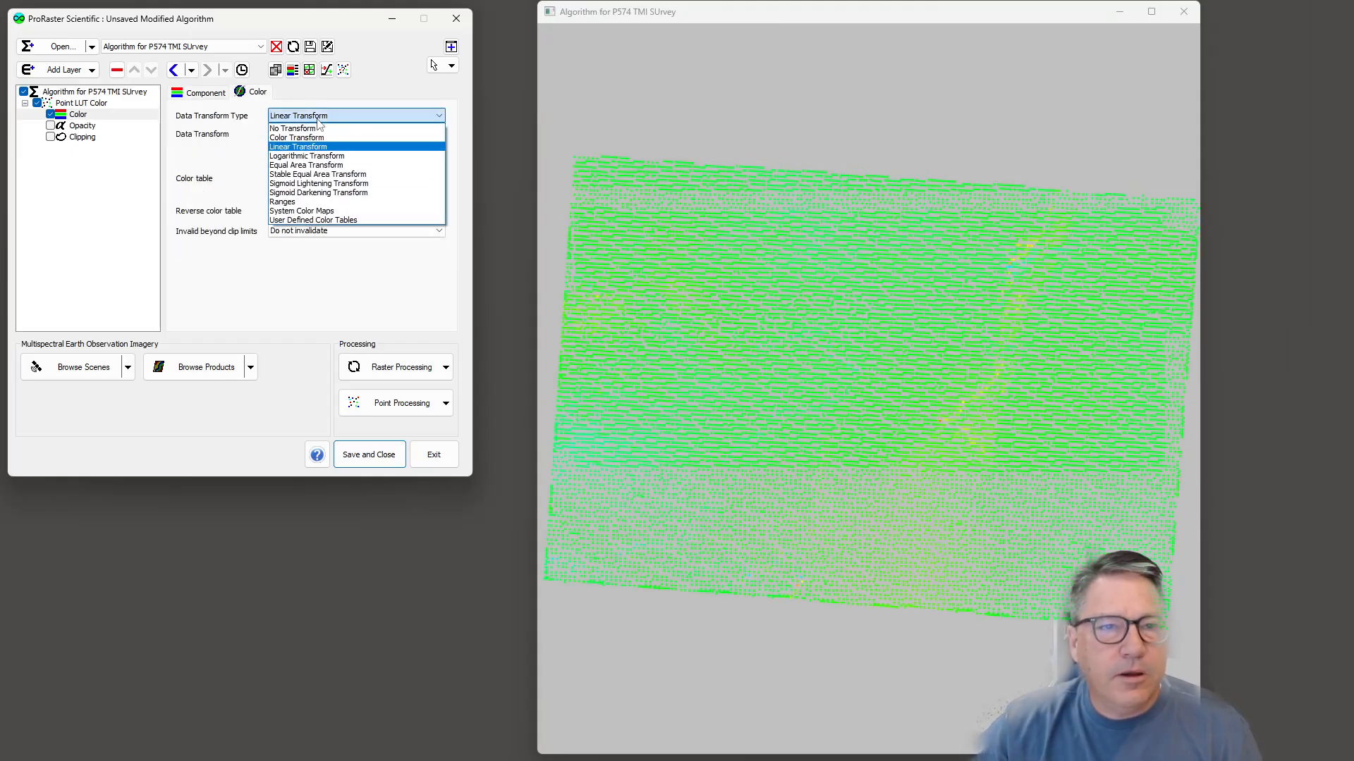
{"action": "left_click", "coordinate": [315, 178]}
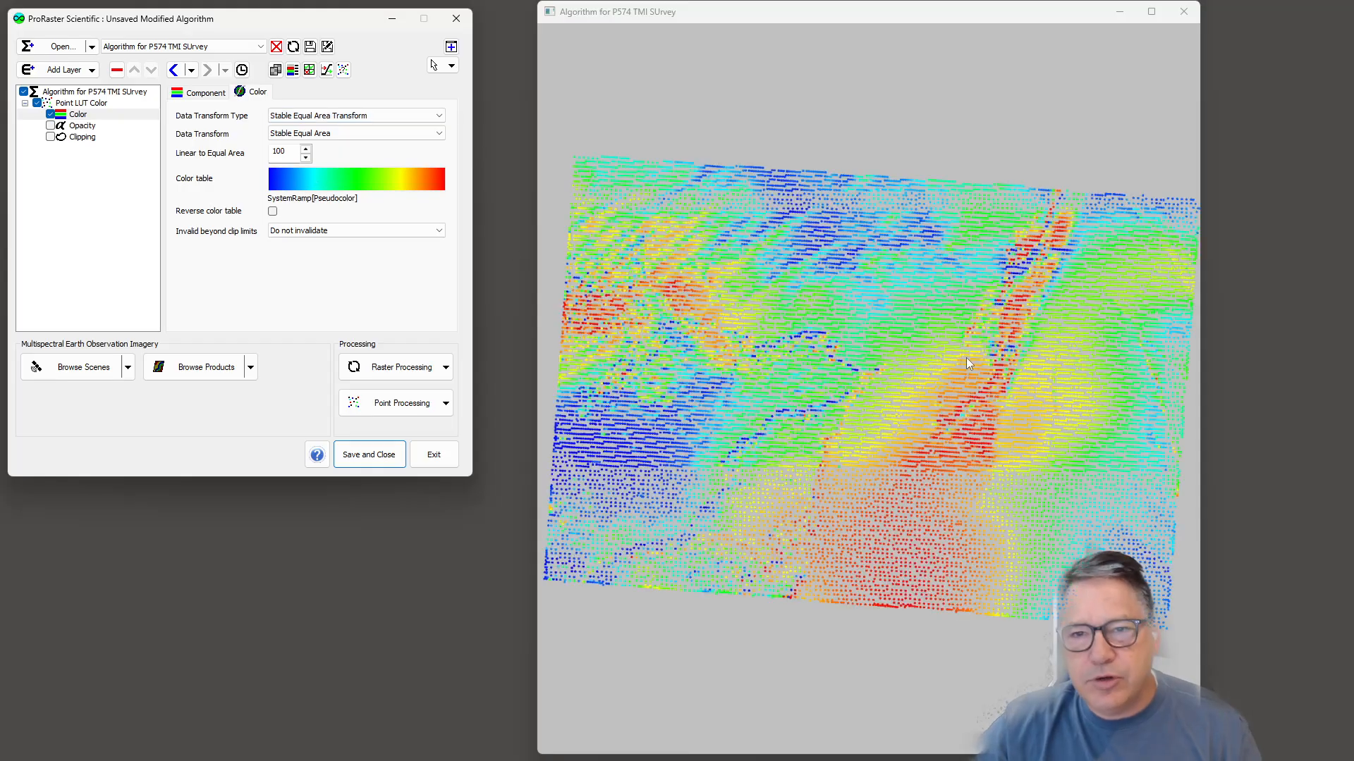
Examine the imported flight lines and tie lines of the P574 survey up close and at full extent
{"action": "scroll", "coordinate": [958, 370], "scroll_direction": "up", "scroll_amount": 6}
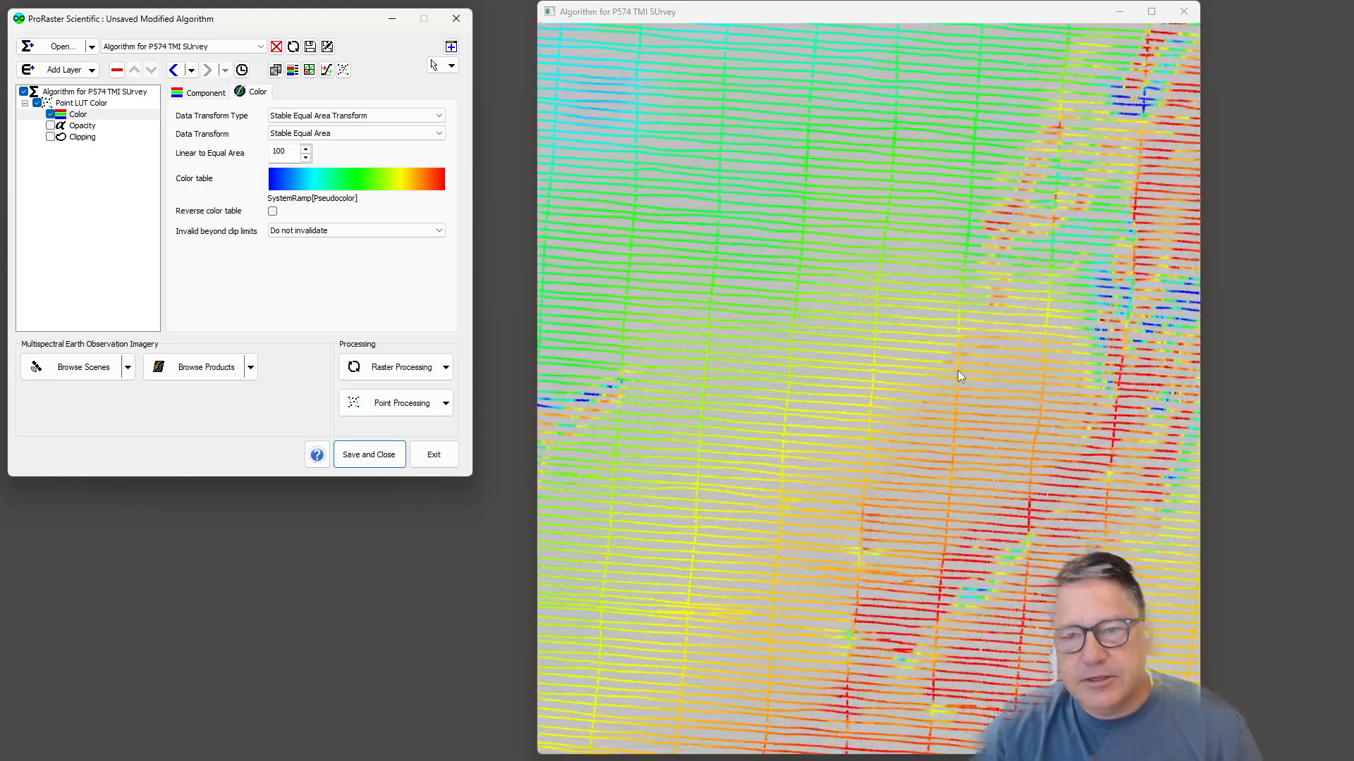
{"action": "scroll", "coordinate": [957, 370], "scroll_direction": "up", "scroll_amount": 1}
{"action": "left_click_drag", "start_coordinate": [939, 404], "coordinate": [756, 239]}
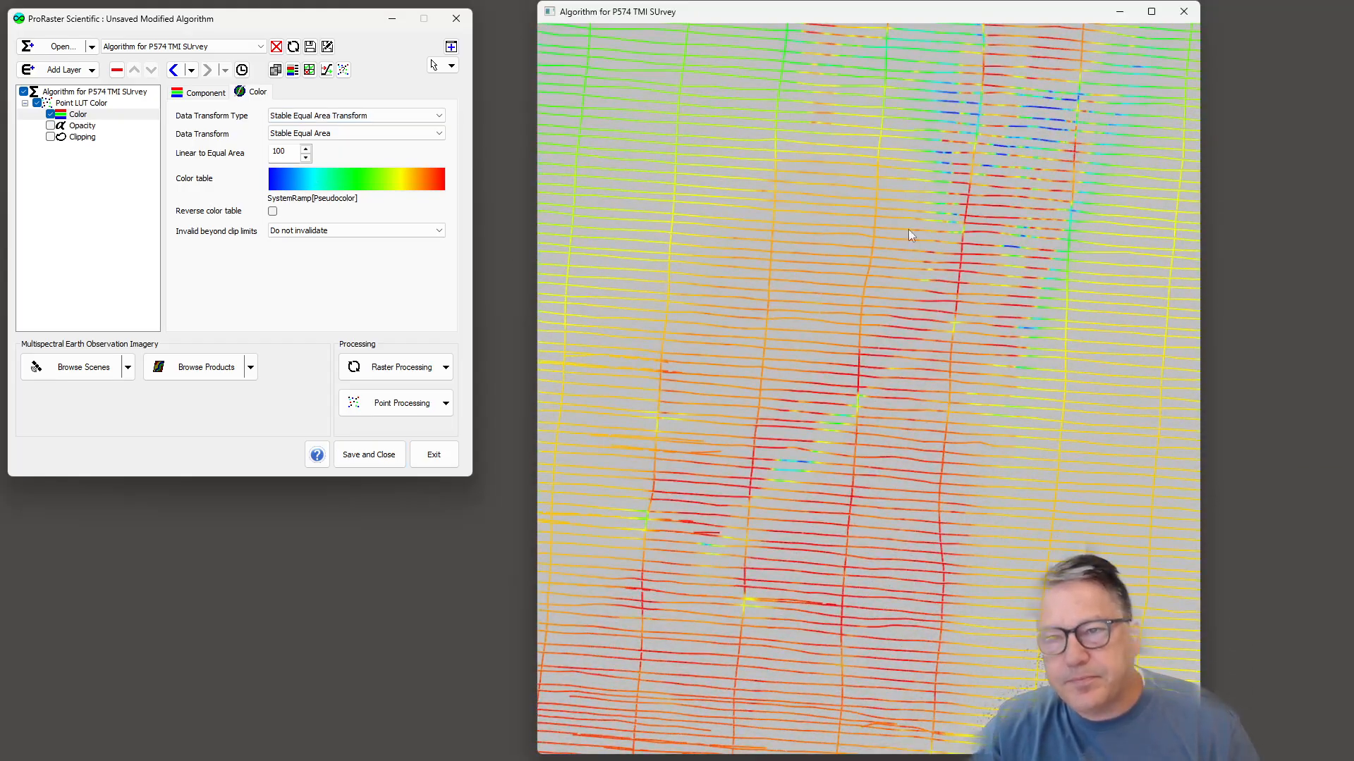
{"action": "left_click_drag", "start_coordinate": [944, 181], "coordinate": [860, 358]}
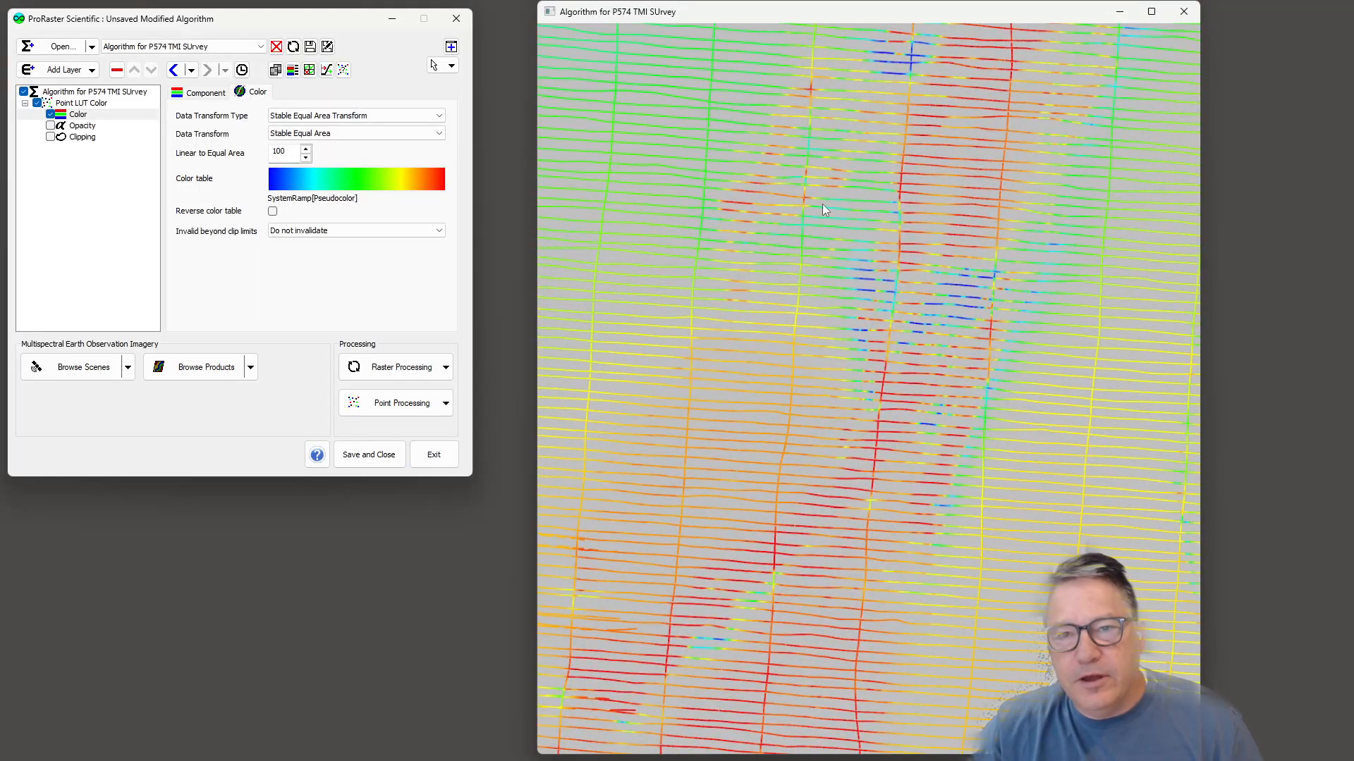
{"action": "scroll", "coordinate": [809, 298], "scroll_direction": "down", "scroll_amount": 4}
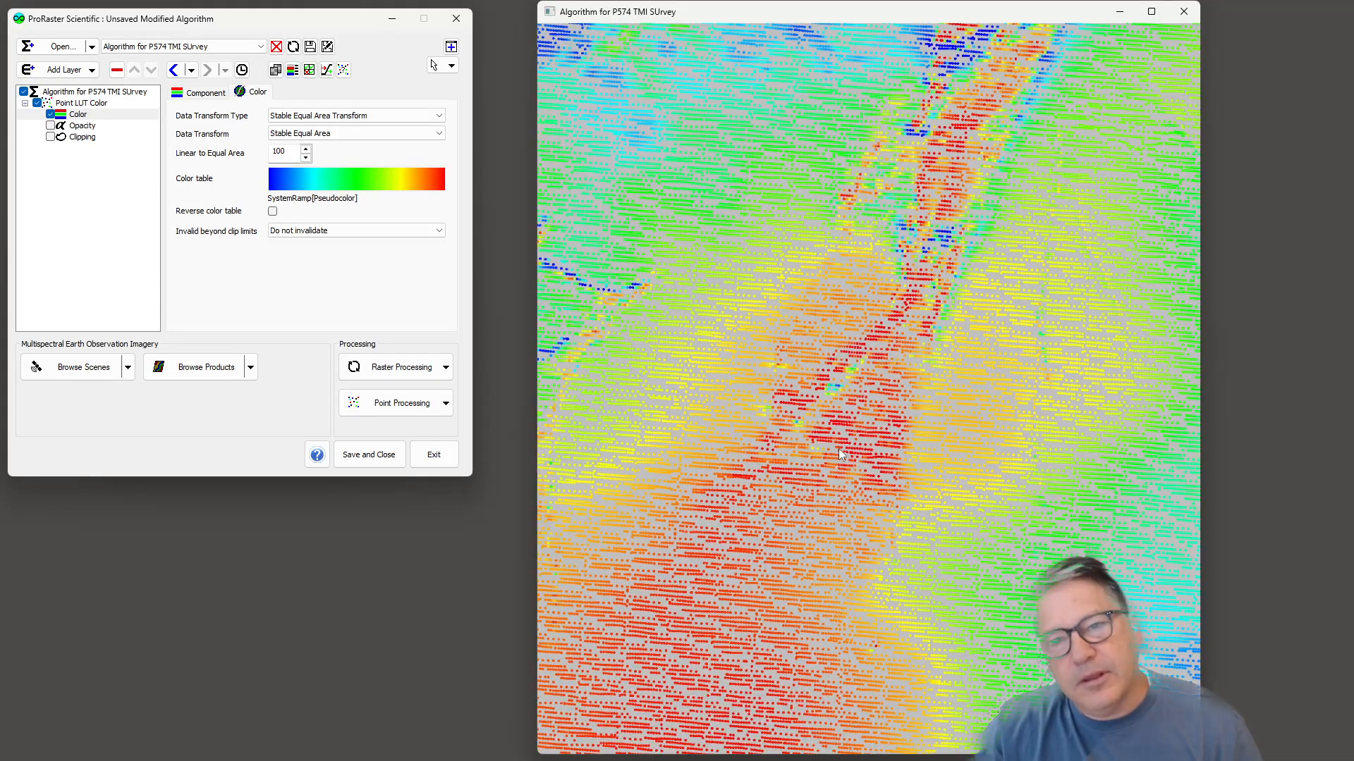
{"action": "scroll", "coordinate": [839, 454], "scroll_direction": "up", "scroll_amount": 2}
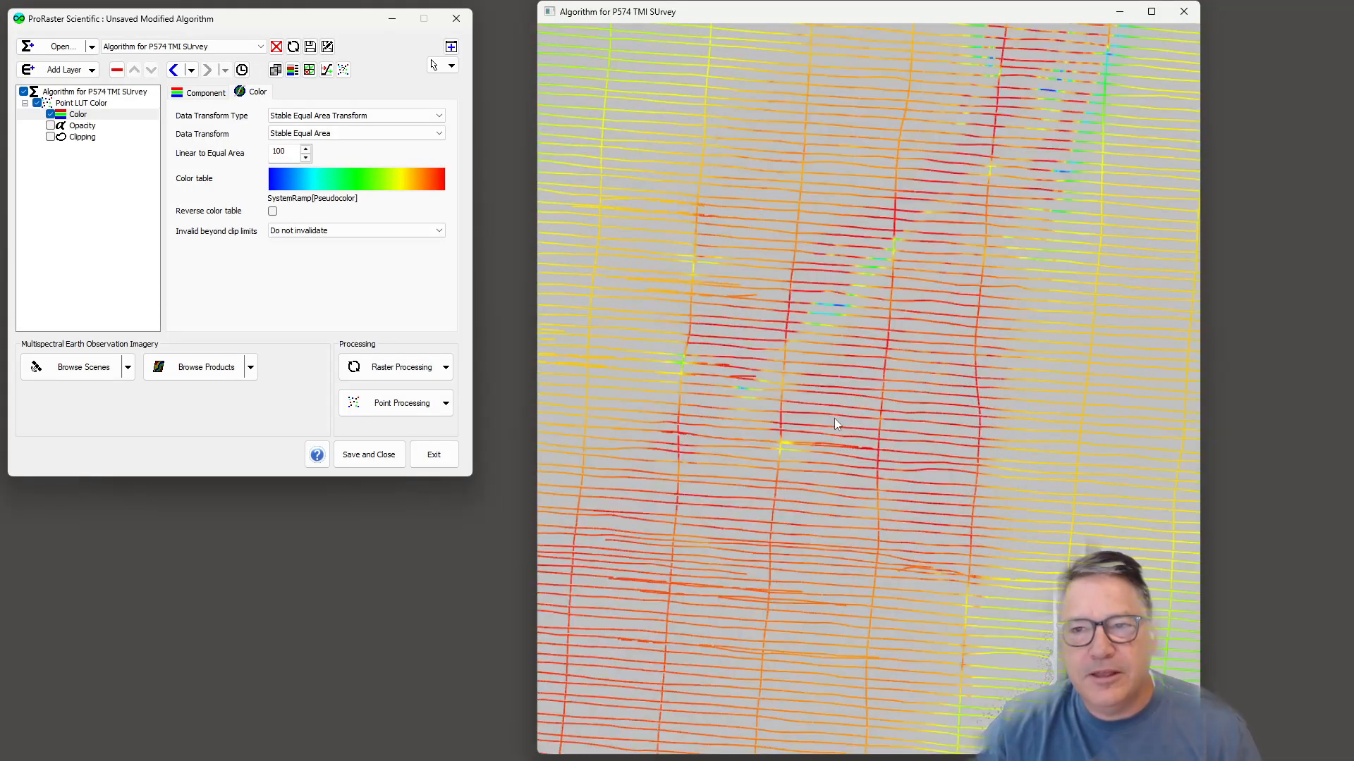
{"action": "left_click_drag", "start_coordinate": [835, 417], "coordinate": [1049, 295]}
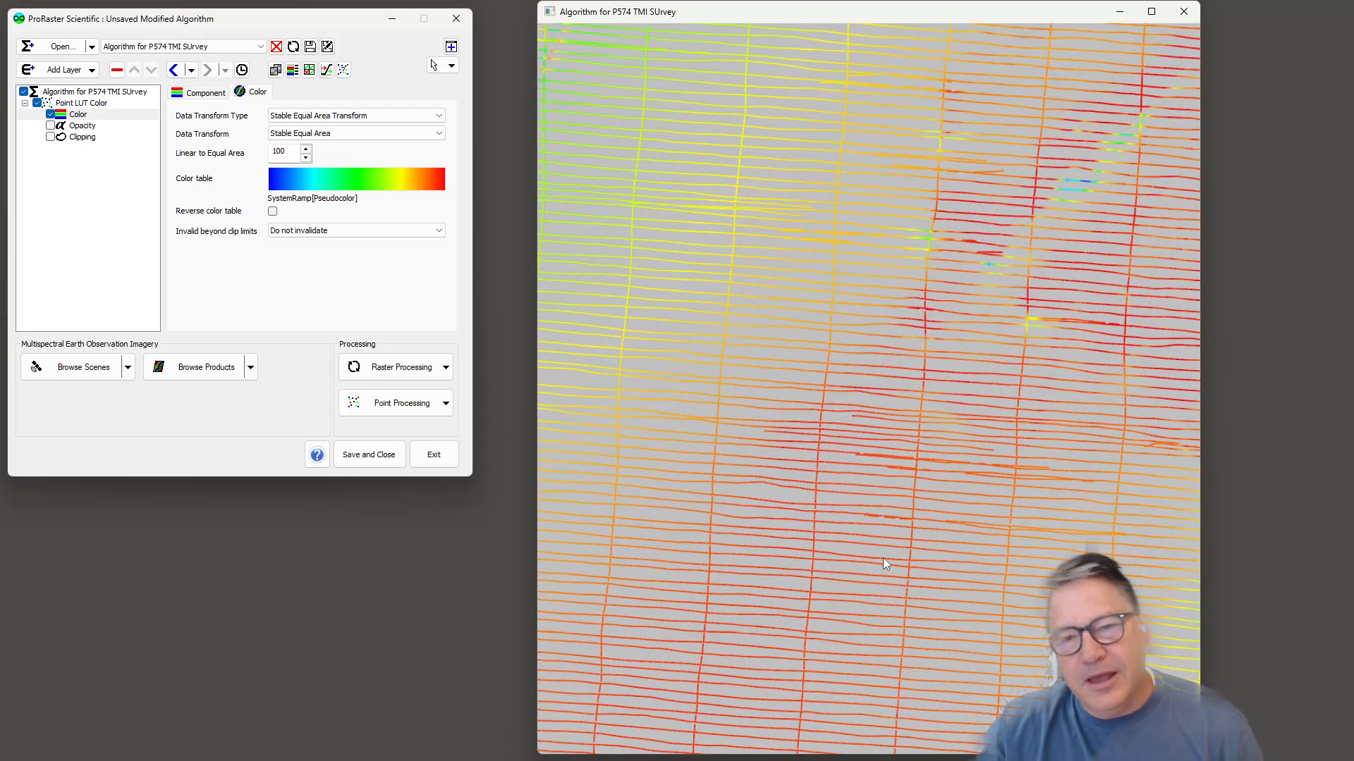
{"action": "scroll", "coordinate": [722, 421], "scroll_direction": "down", "scroll_amount": 2}
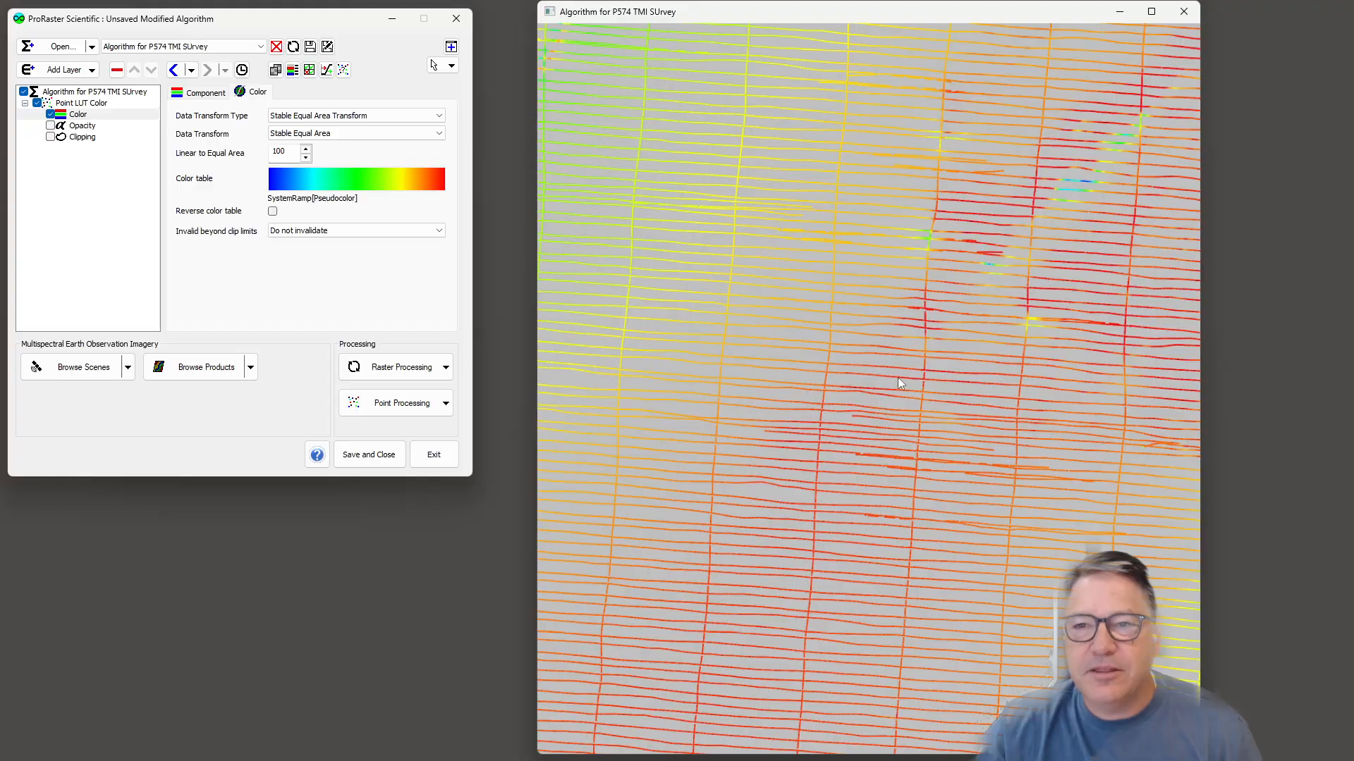
{"action": "scroll", "coordinate": [898, 379], "scroll_direction": "down", "scroll_amount": 3}
{"action": "scroll", "coordinate": [898, 378], "scroll_direction": "down", "scroll_amount": 3}
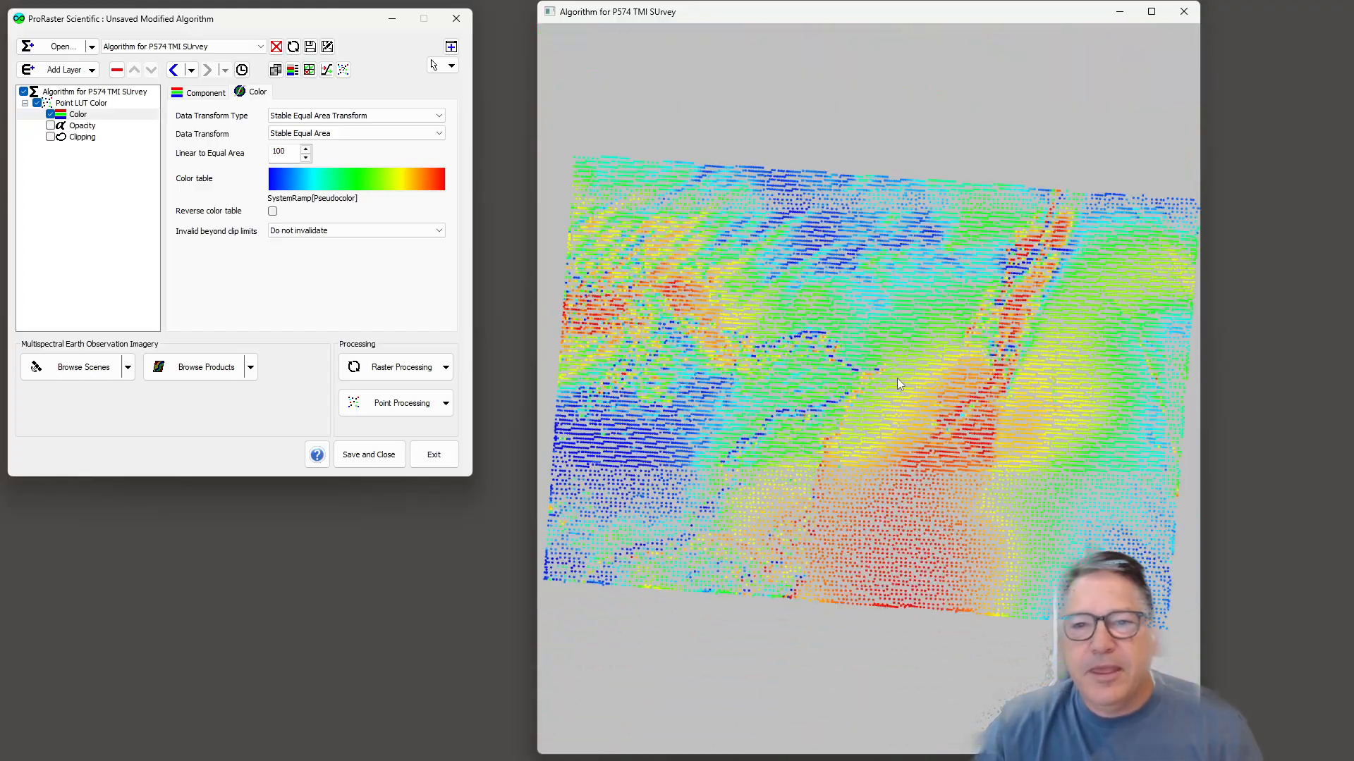
{"action": "mouse_move", "coordinate": [951, 446]}
{"action": "left_mouse_down"}
{"action": "mouse_move", "coordinate": [939, 442]}
{"action": "mouse_move", "coordinate": [951, 434]}
{"action": "left_mouse_up"}
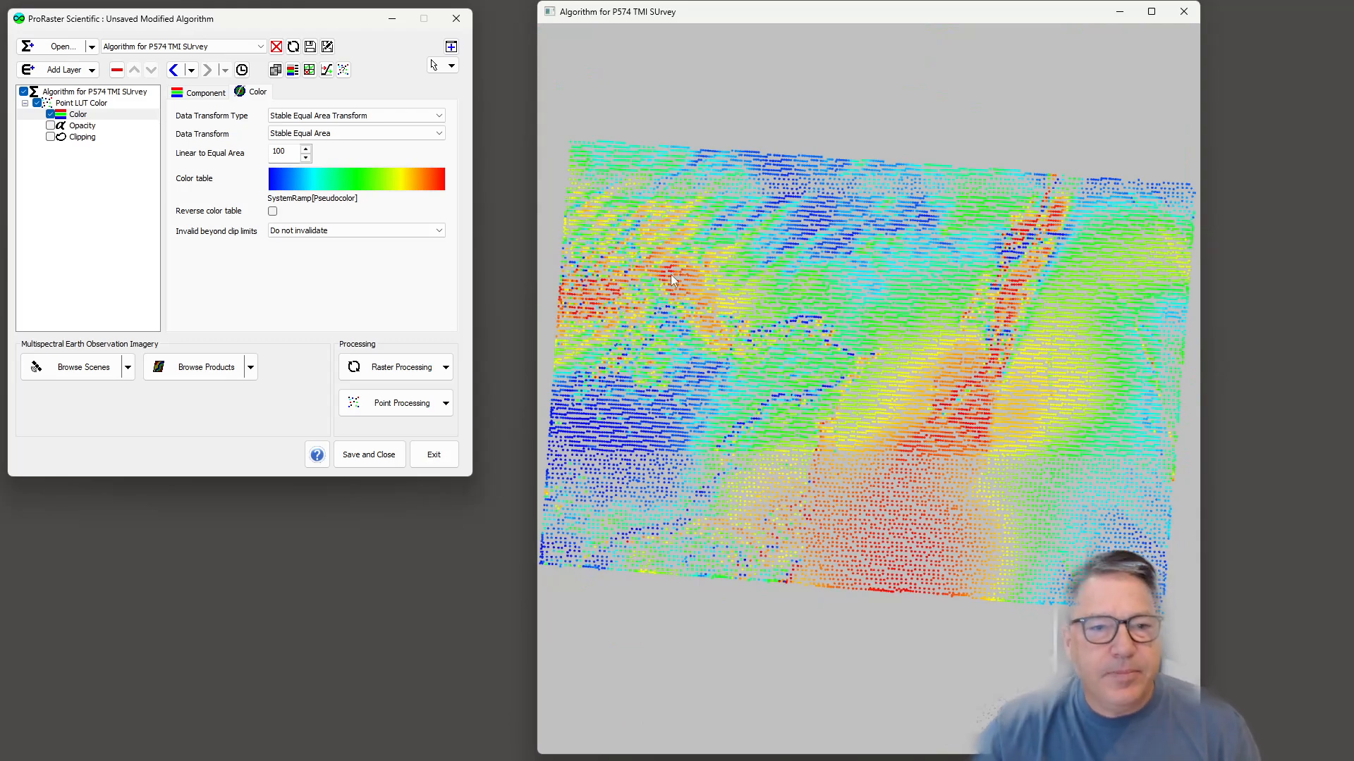
{"action": "left_click", "coordinate": [445, 404]}
{"action": "mouse_move", "coordinate": [456, 447]}
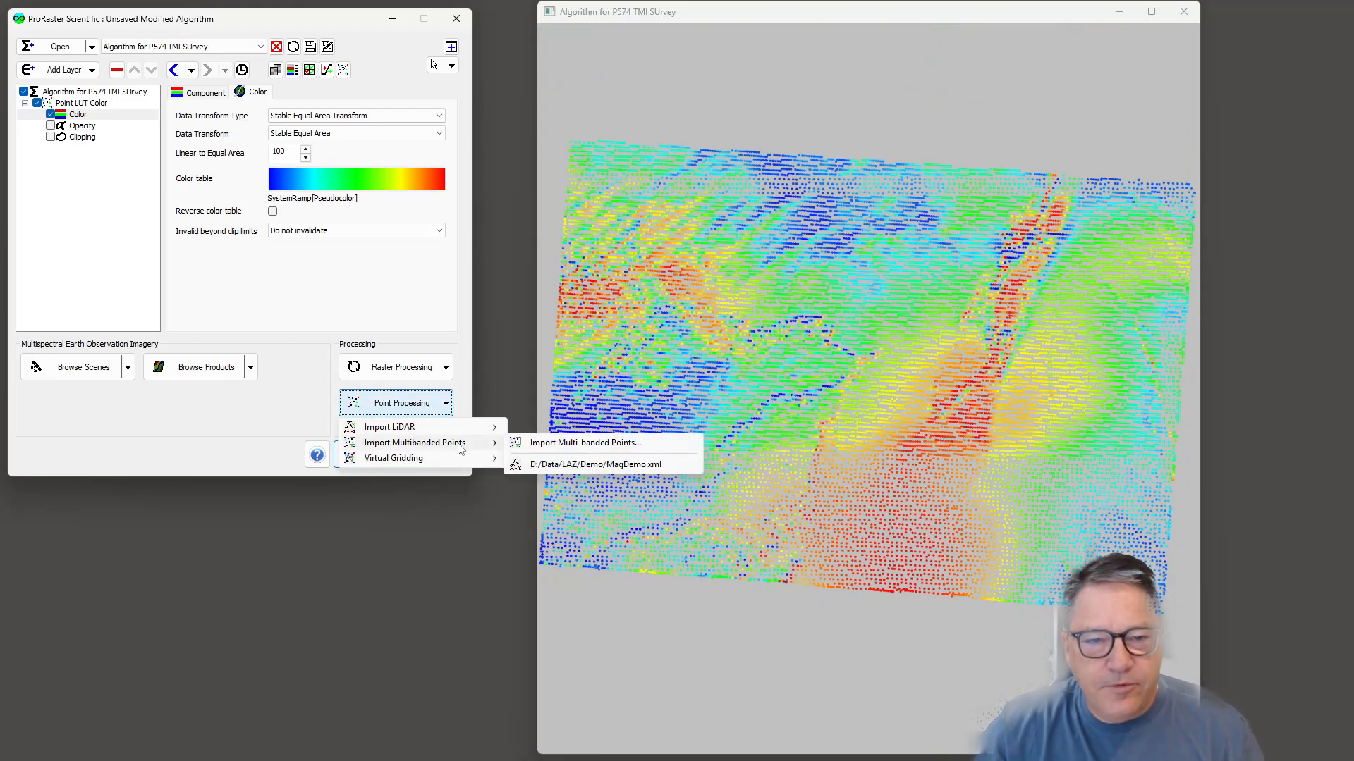
{"action": "left_click", "coordinate": [609, 465]}
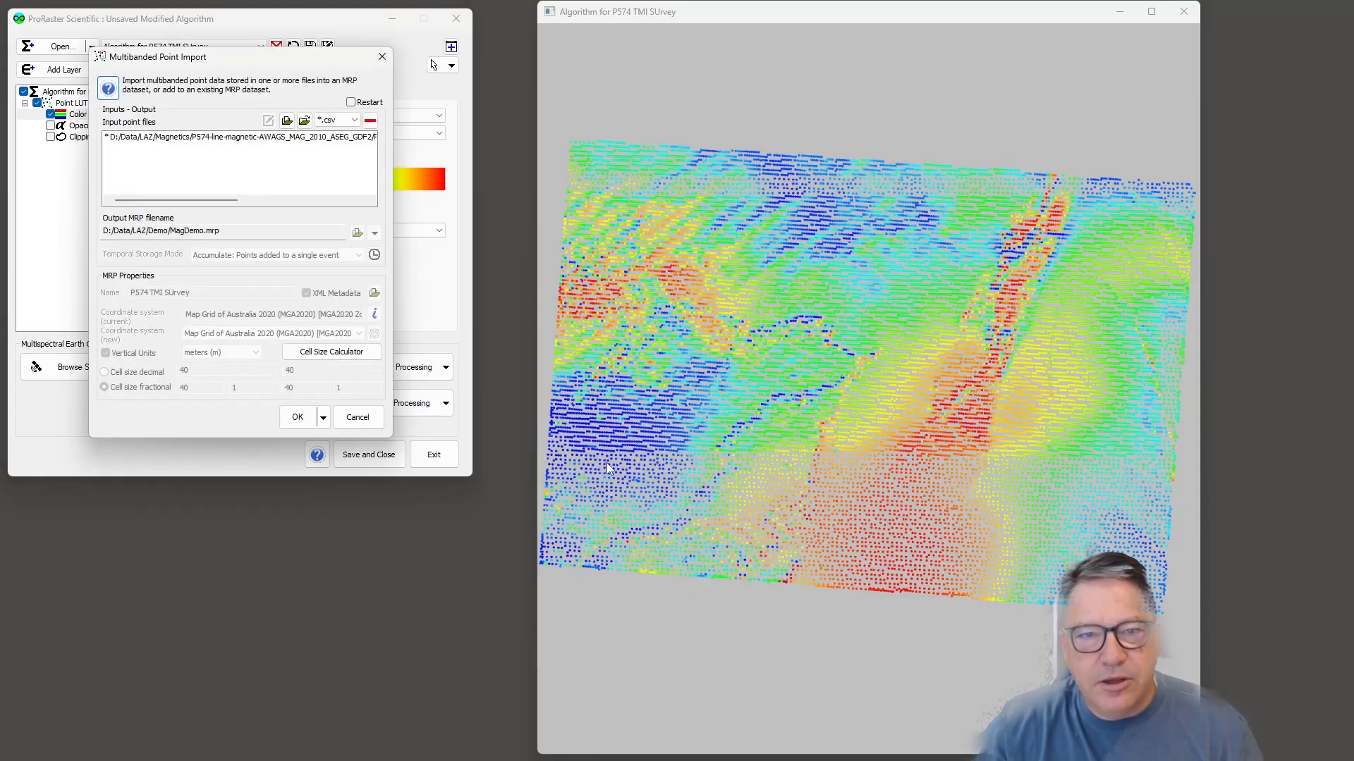
{"action": "left_click_drag", "start_coordinate": [238, 62], "coordinate": [639, 74]}
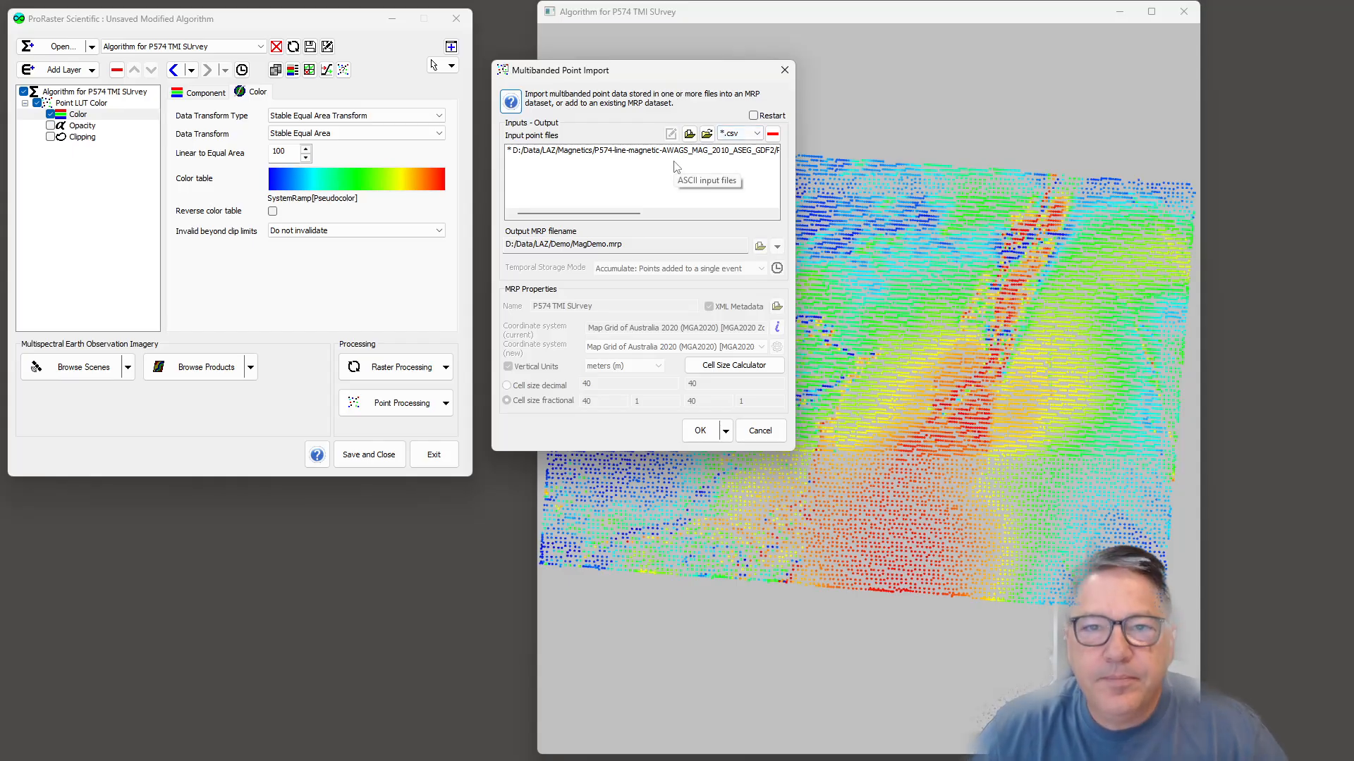
{"action": "left_click", "coordinate": [754, 116]}
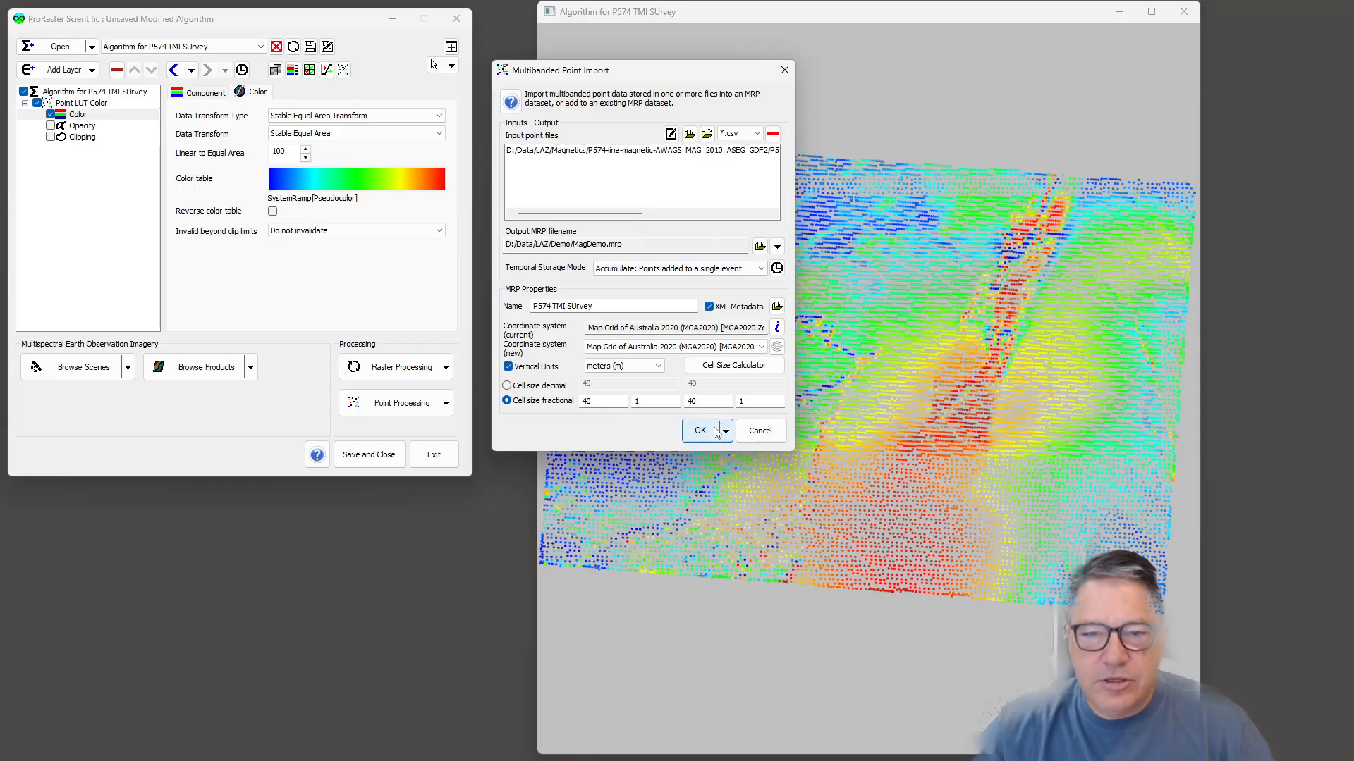
{"action": "left_click", "coordinate": [759, 431]}
Reopen the multibanded point import for MagDemo.mrp and select the P574 file among the input point files
{"action": "left_click", "coordinate": [445, 403]}
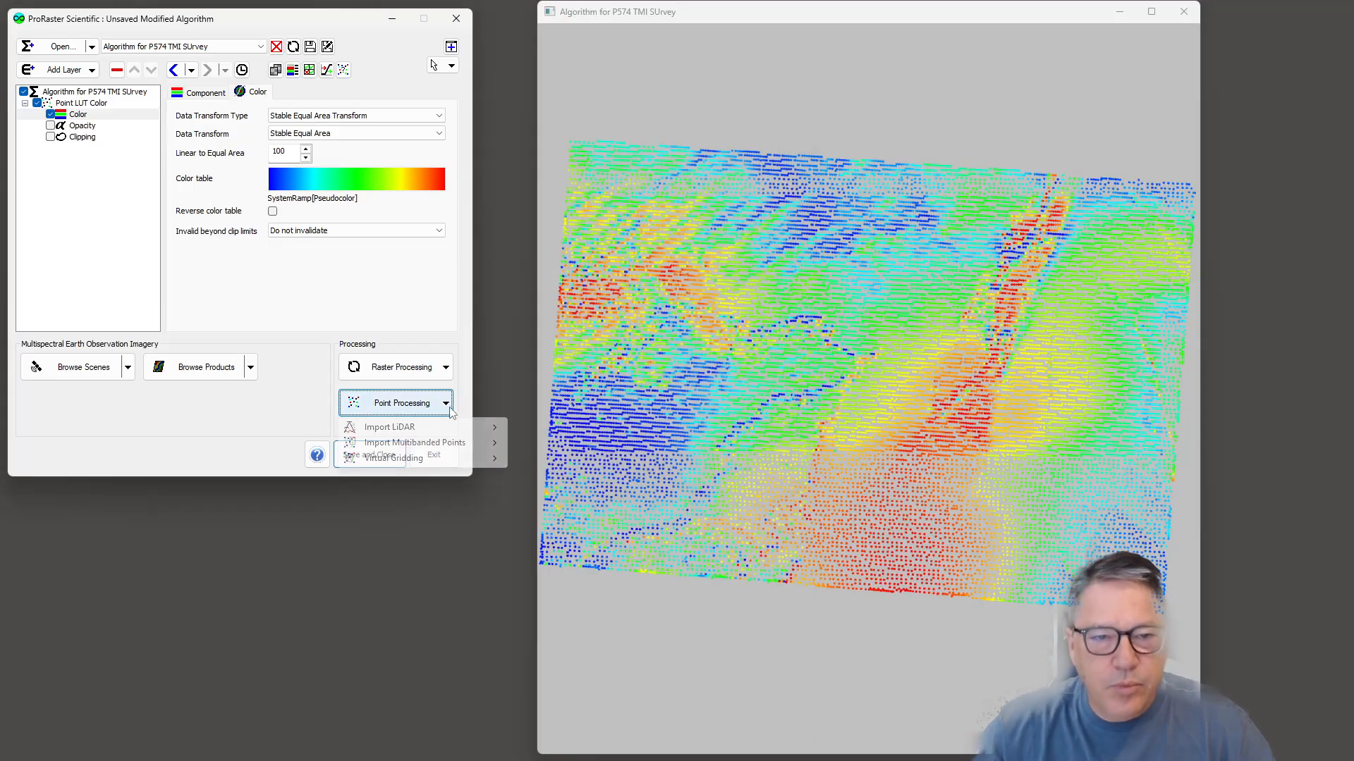
{"action": "mouse_move", "coordinate": [444, 458]}
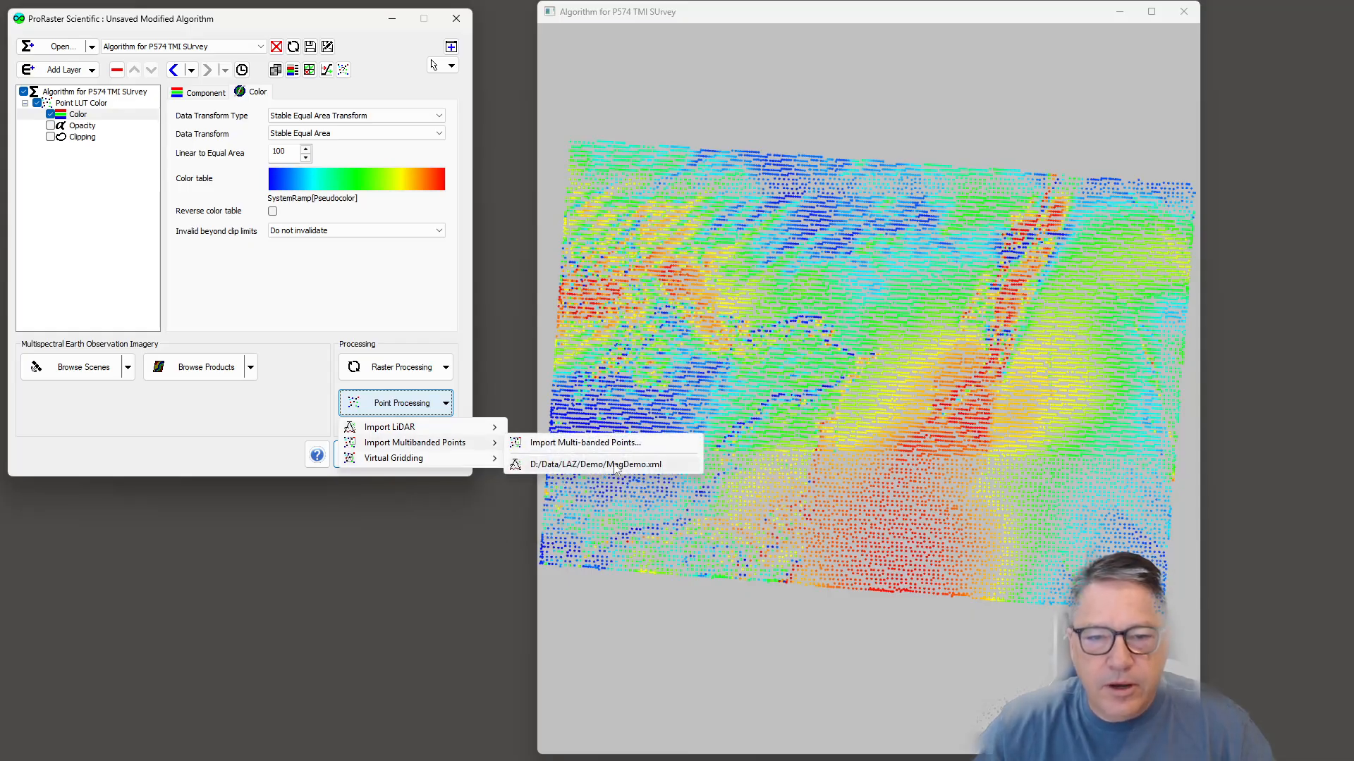
{"action": "left_click", "coordinate": [626, 441]}
{"action": "left_click_drag", "start_coordinate": [231, 59], "coordinate": [643, 88]}
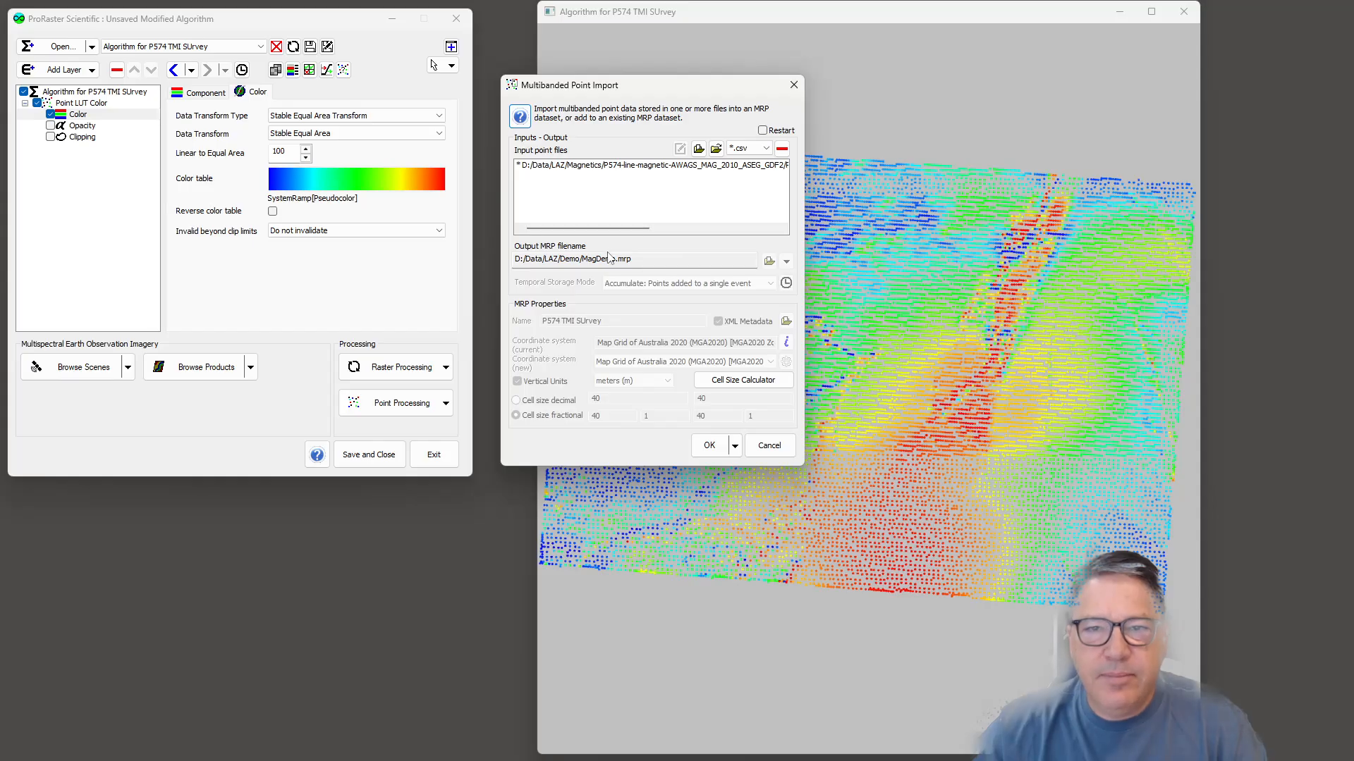
{"action": "left_click", "coordinate": [641, 168]}
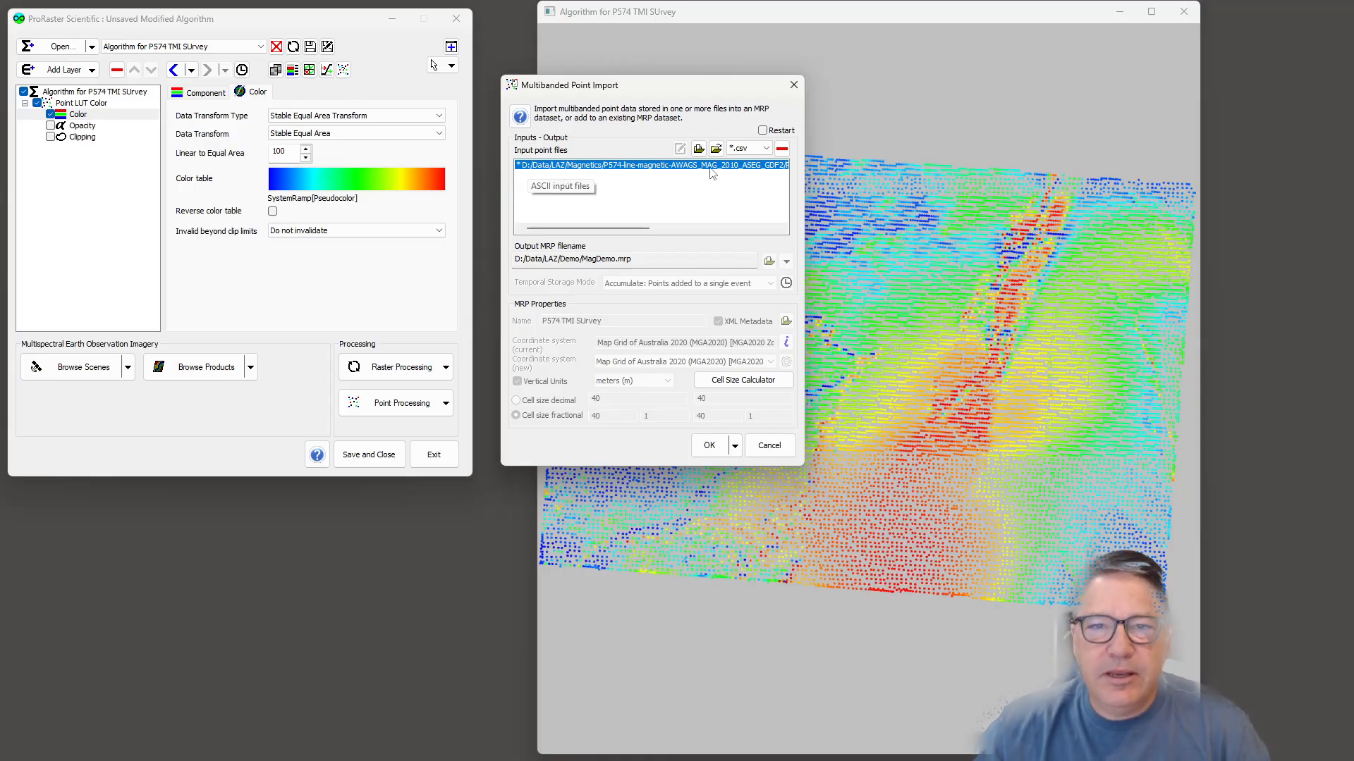
{"action": "left_click", "coordinate": [699, 148]}
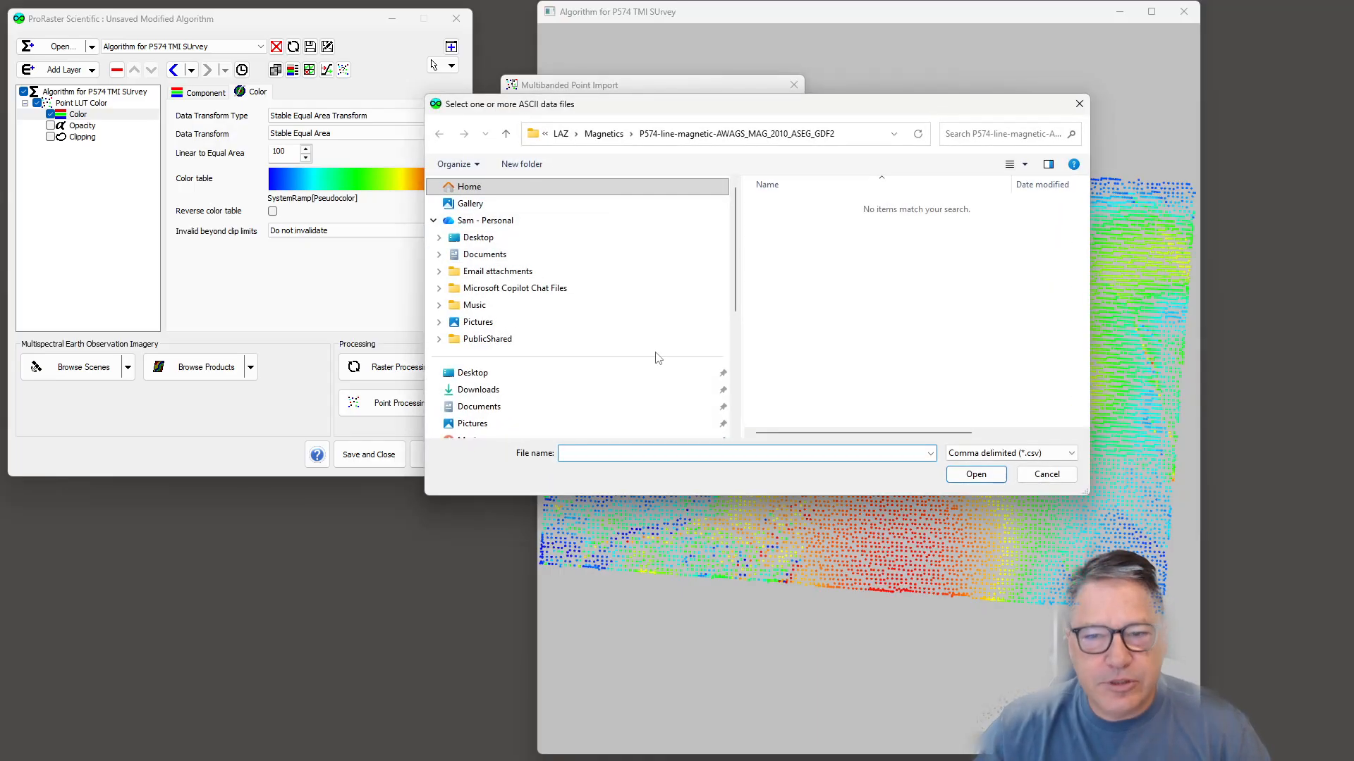
{"action": "left_click", "coordinate": [1046, 474]}
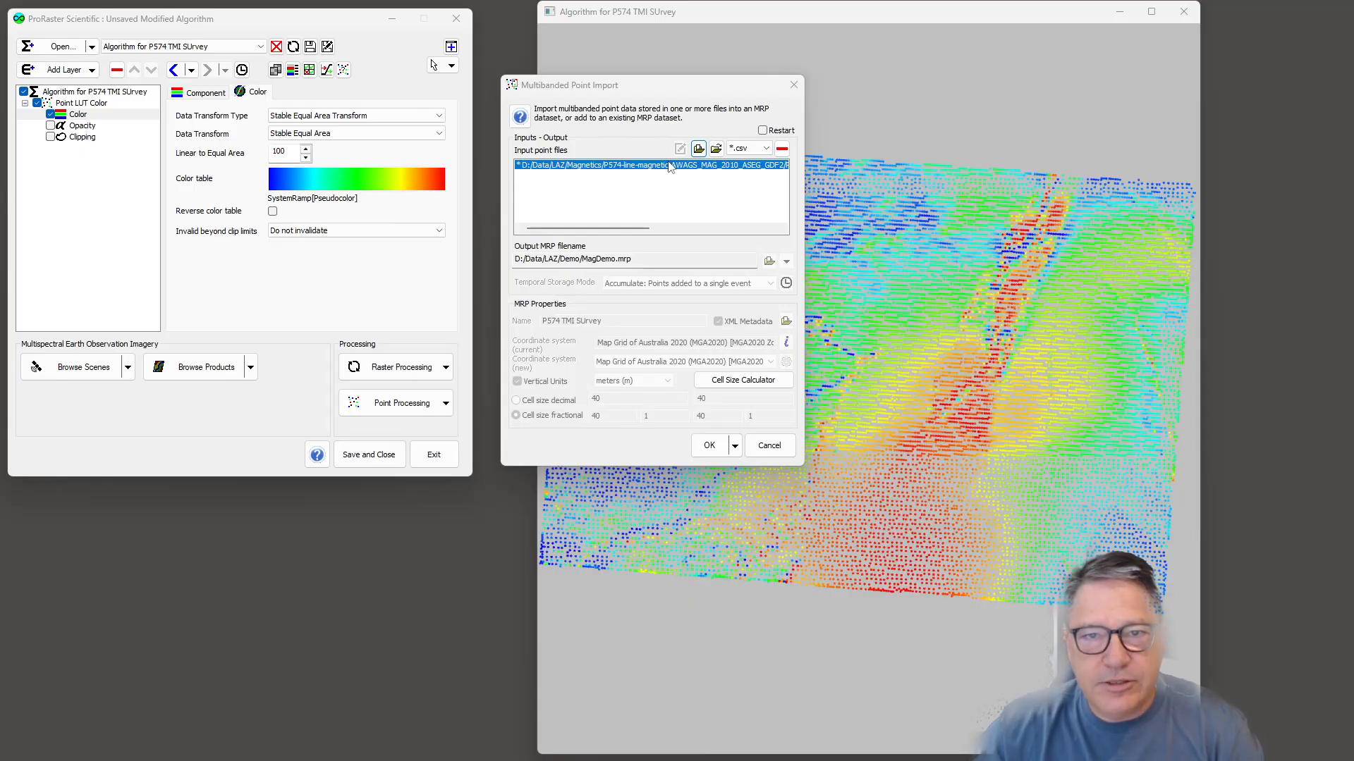
{"action": "left_click", "coordinate": [700, 150]}
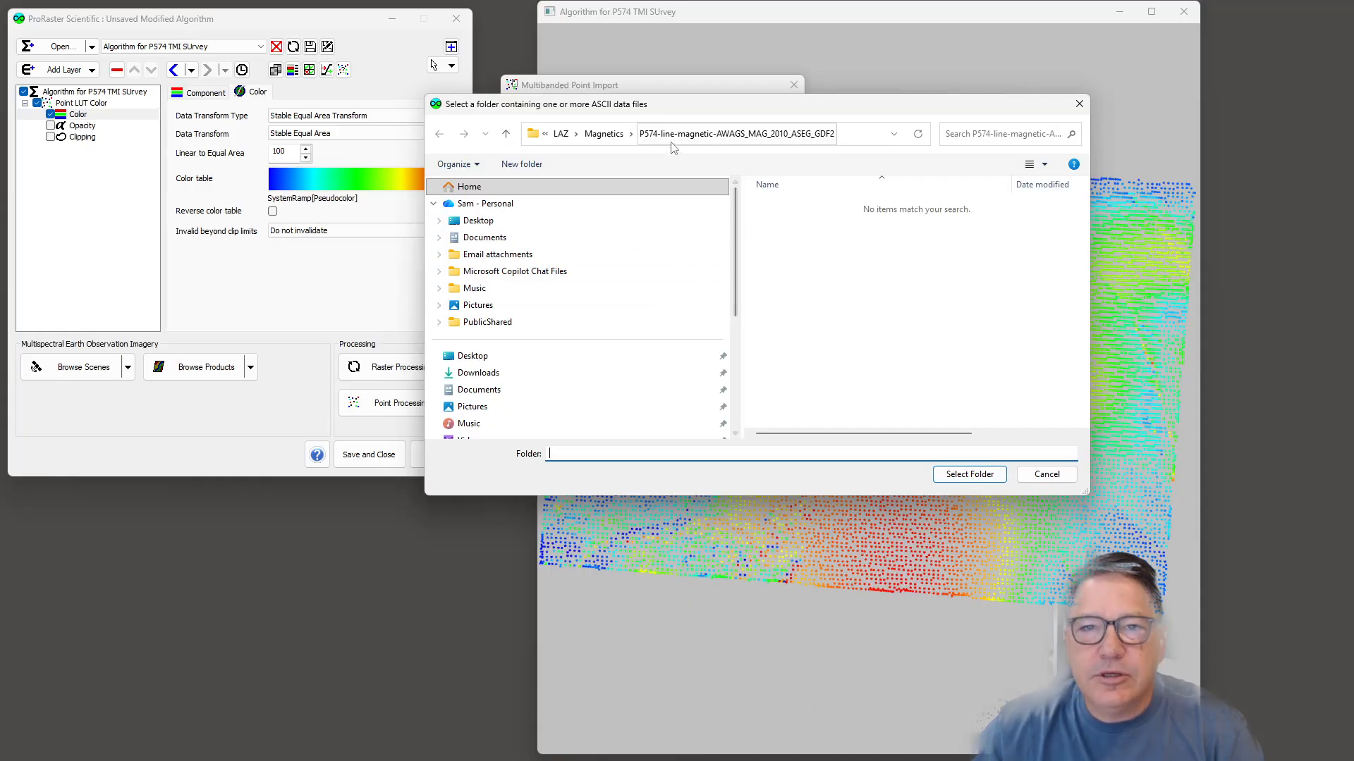
{"action": "left_click", "coordinate": [604, 133]}
{"action": "double_click", "coordinate": [796, 218]}
{"action": "left_click", "coordinate": [939, 451]}
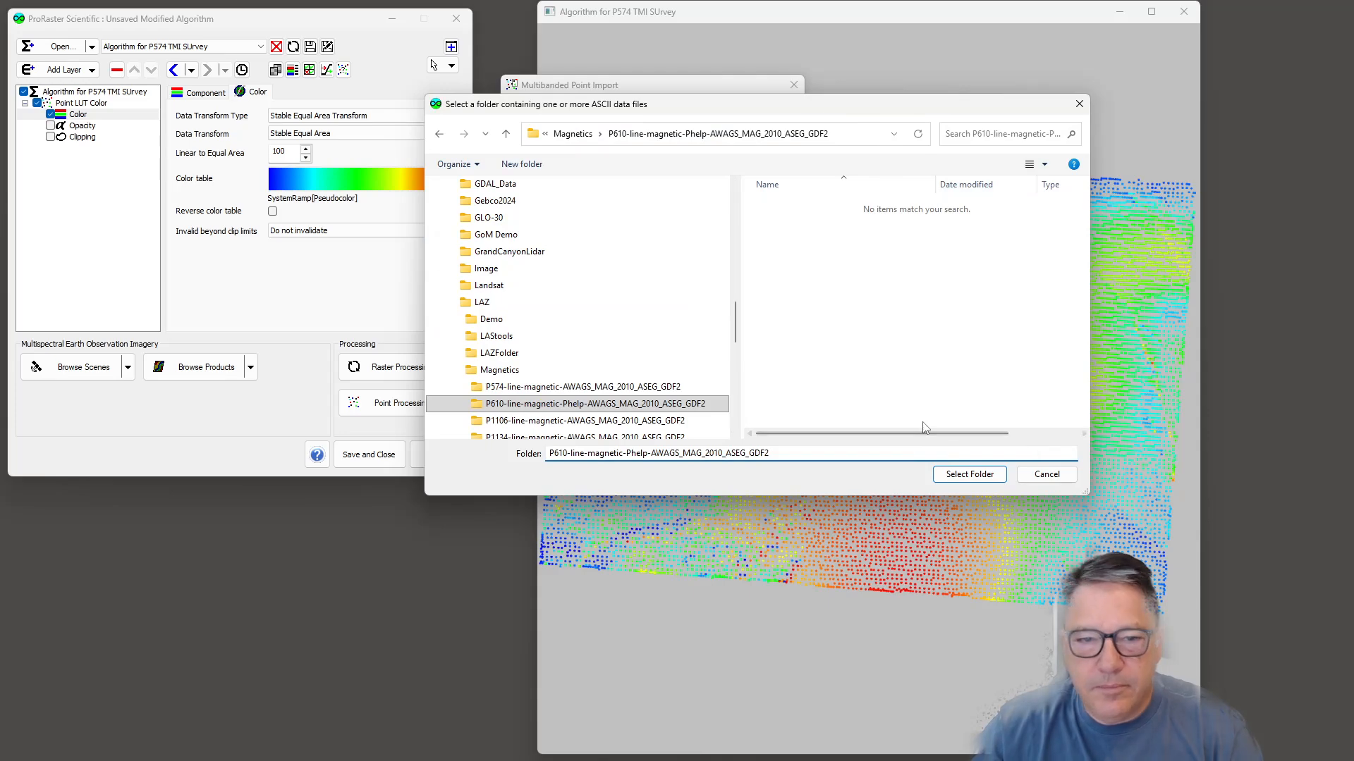
{"action": "scroll", "coordinate": [933, 339], "scroll_direction": "right", "scroll_amount": 2}
{"action": "left_click", "coordinate": [680, 411]}
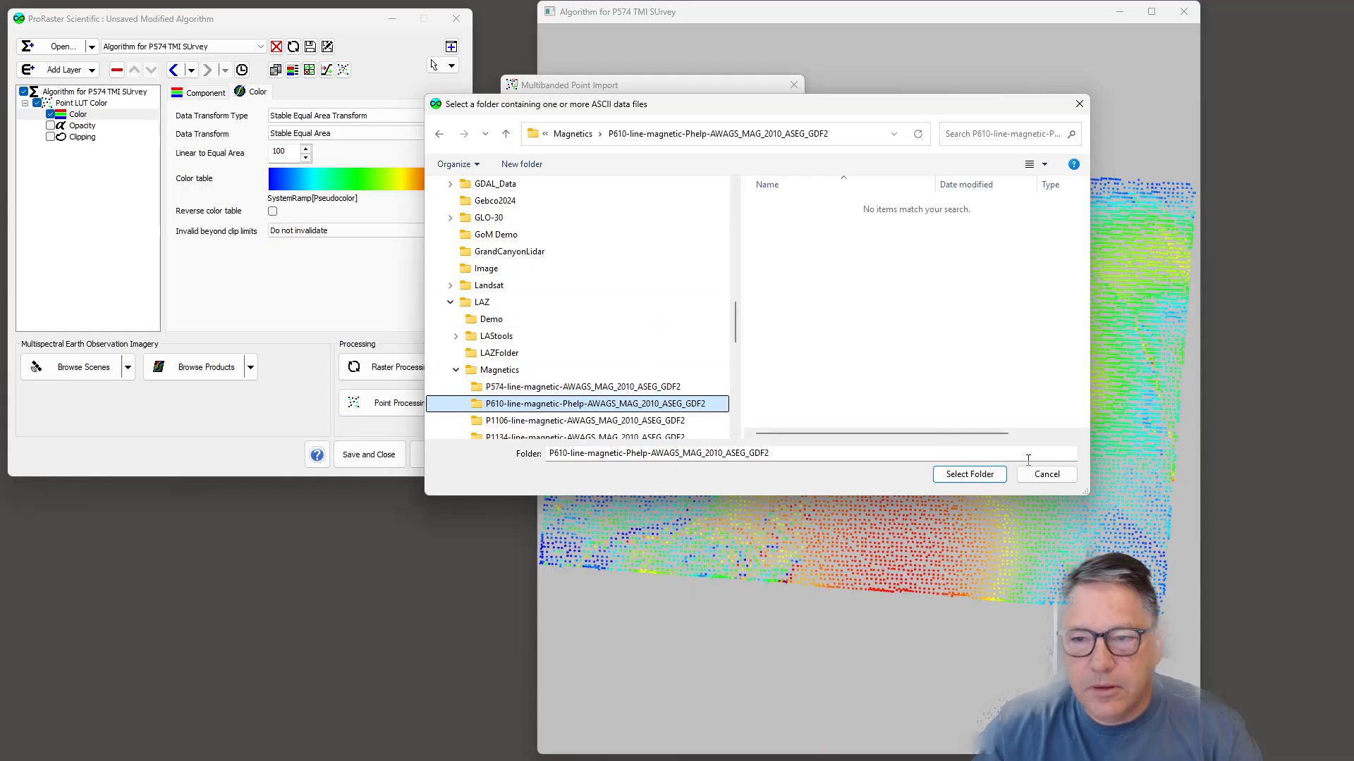
{"action": "left_click", "coordinate": [1046, 474]}
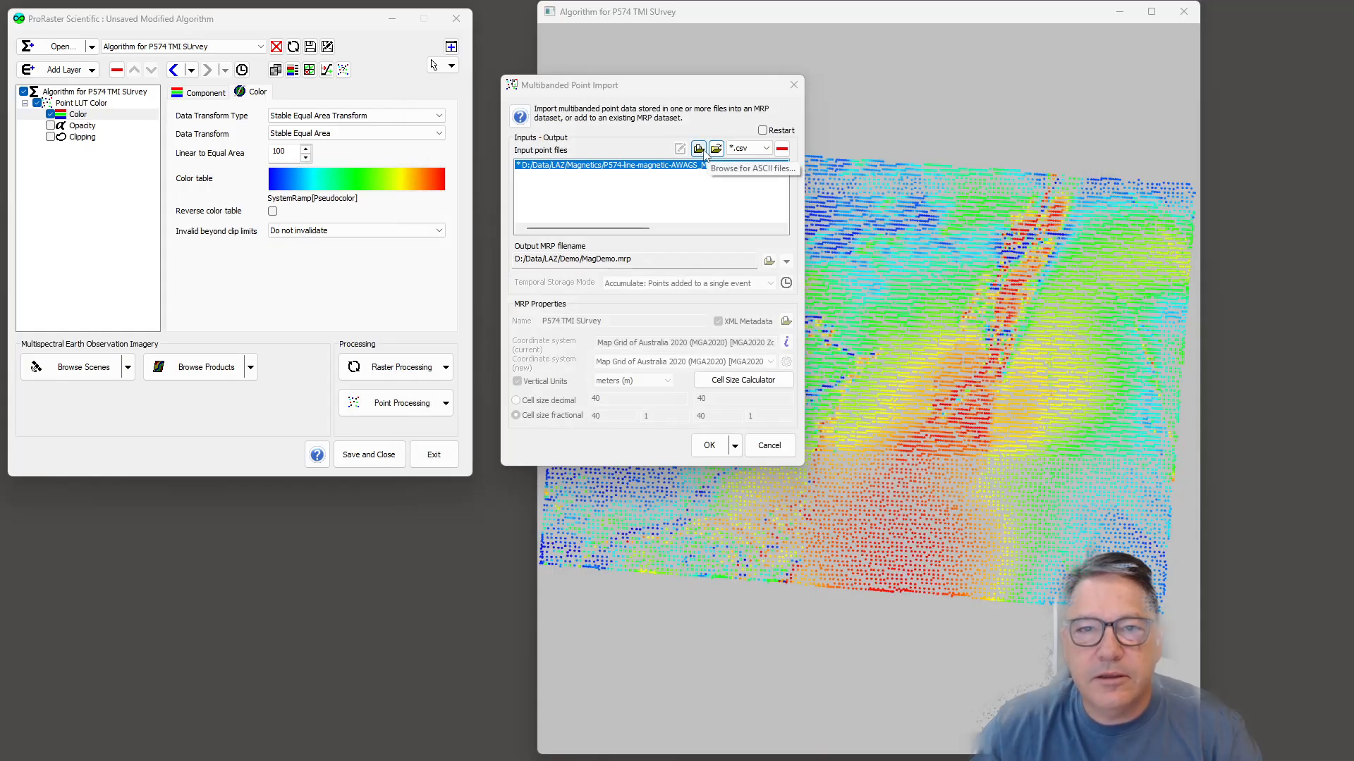
Add the data file from the P610-line-magnetic-Phelp-AWAGS_MAG_2010_ASEG_GDF2 folder to the input point files of the MagDemo.mrp import
{"action": "left_click", "coordinate": [698, 151]}
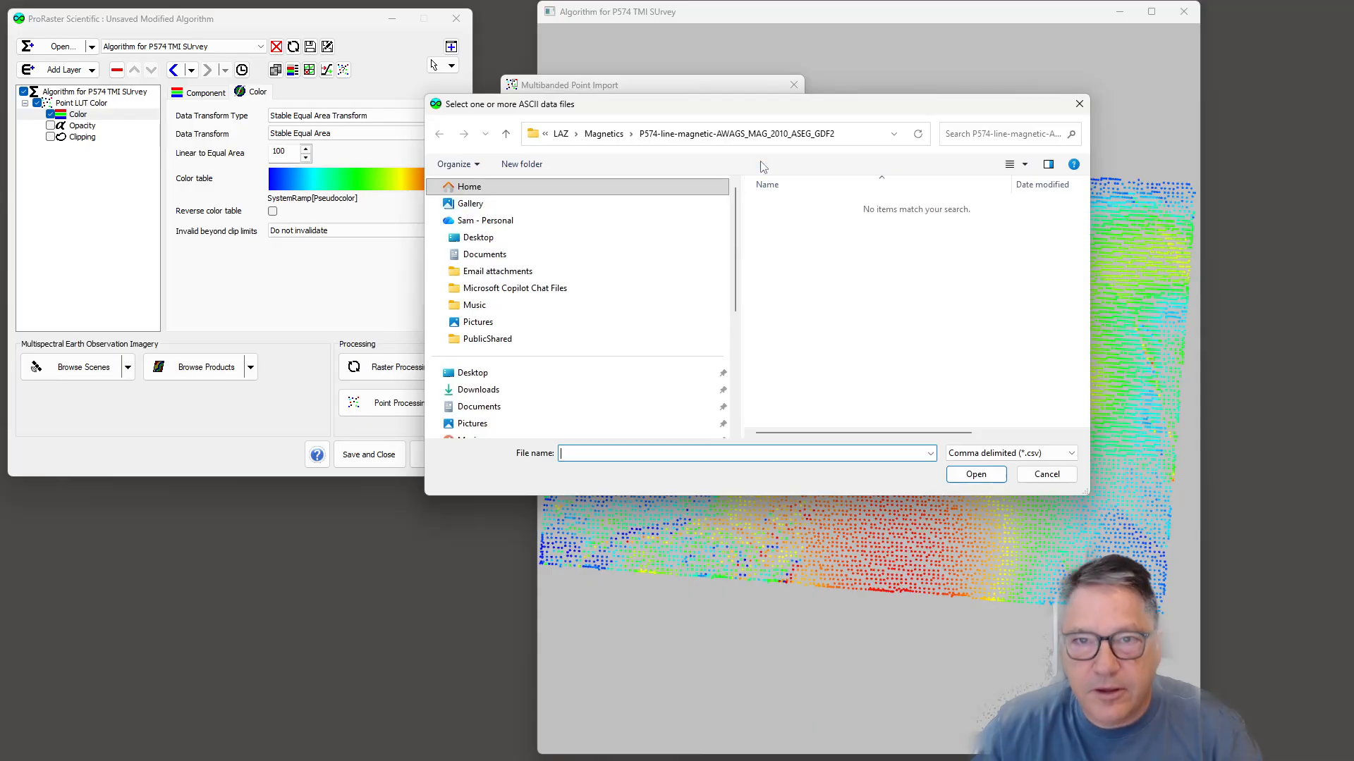
{"action": "left_click", "coordinate": [604, 133]}
{"action": "double_click", "coordinate": [865, 220]}
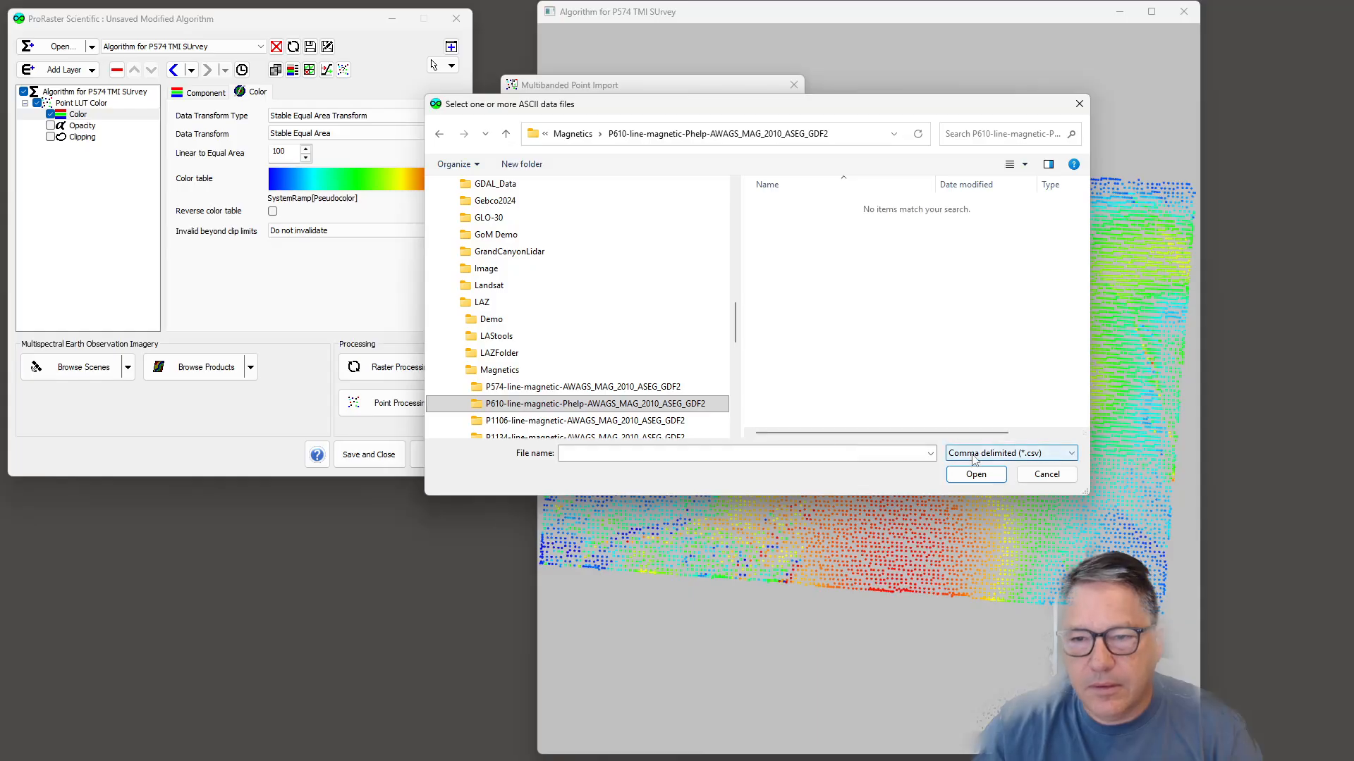
{"action": "left_click", "coordinate": [1009, 453]}
{"action": "left_click", "coordinate": [980, 483]}
{"action": "double_click", "coordinate": [876, 207]}
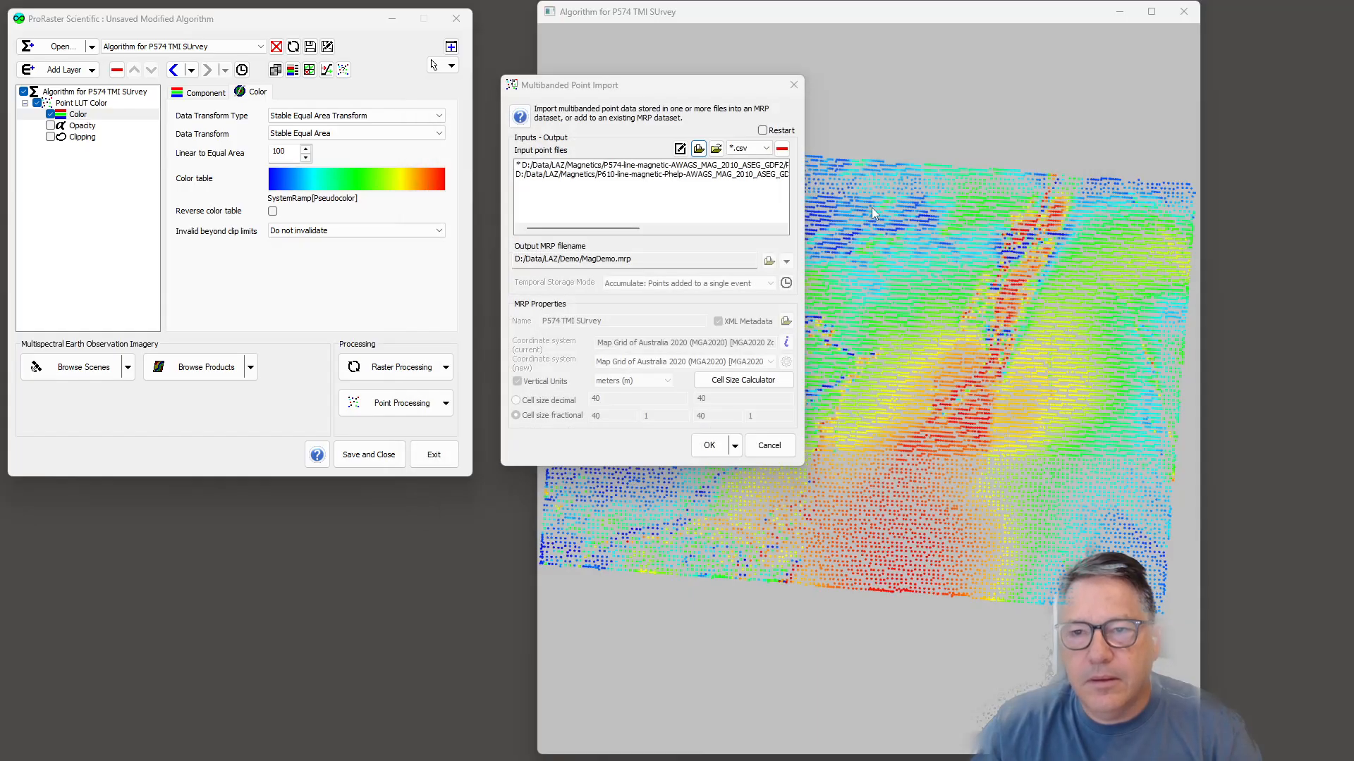
Review the field list and coordinate system in the P610 file's ASCII import properties, then cancel the properties and the multibanded point import
{"action": "left_click", "coordinate": [560, 175]}
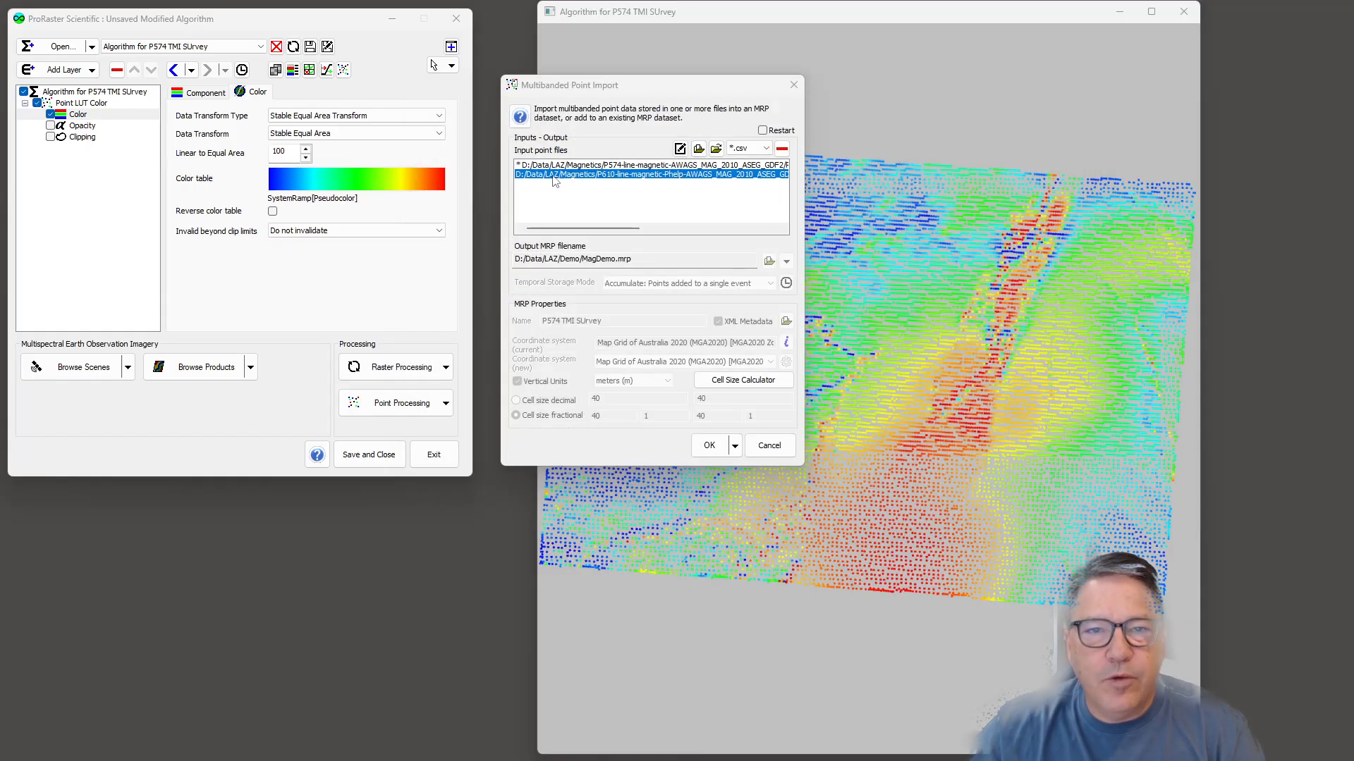
{"action": "left_click", "coordinate": [625, 166]}
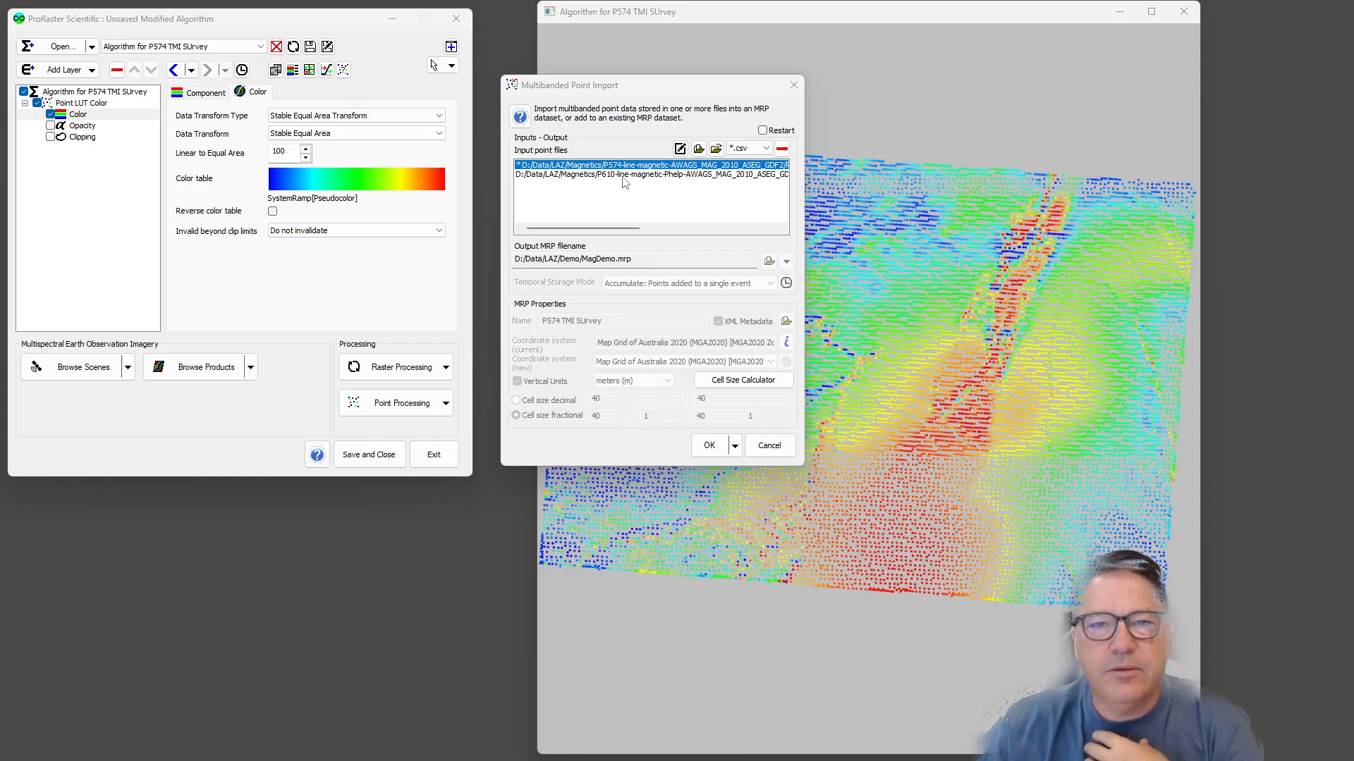
{"action": "left_click", "coordinate": [624, 176]}
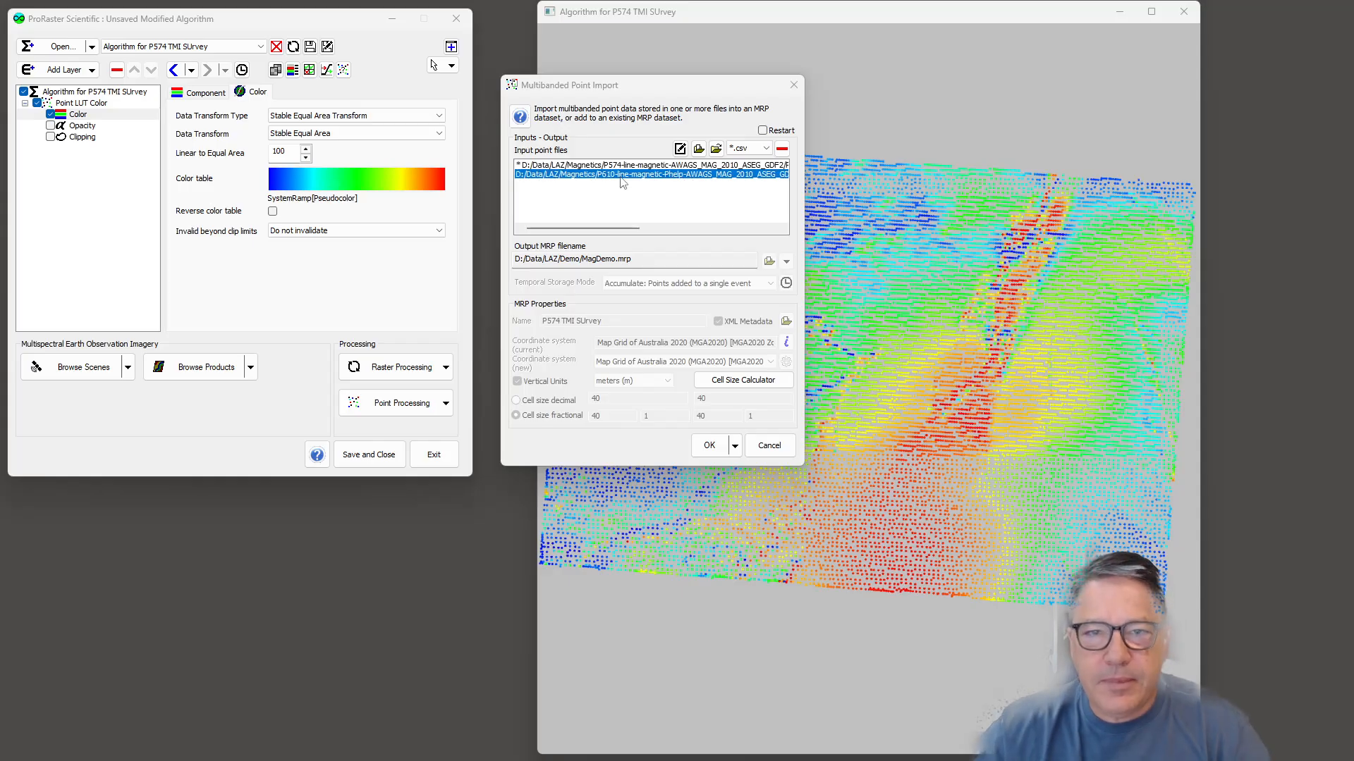
{"action": "left_click", "coordinate": [679, 149]}
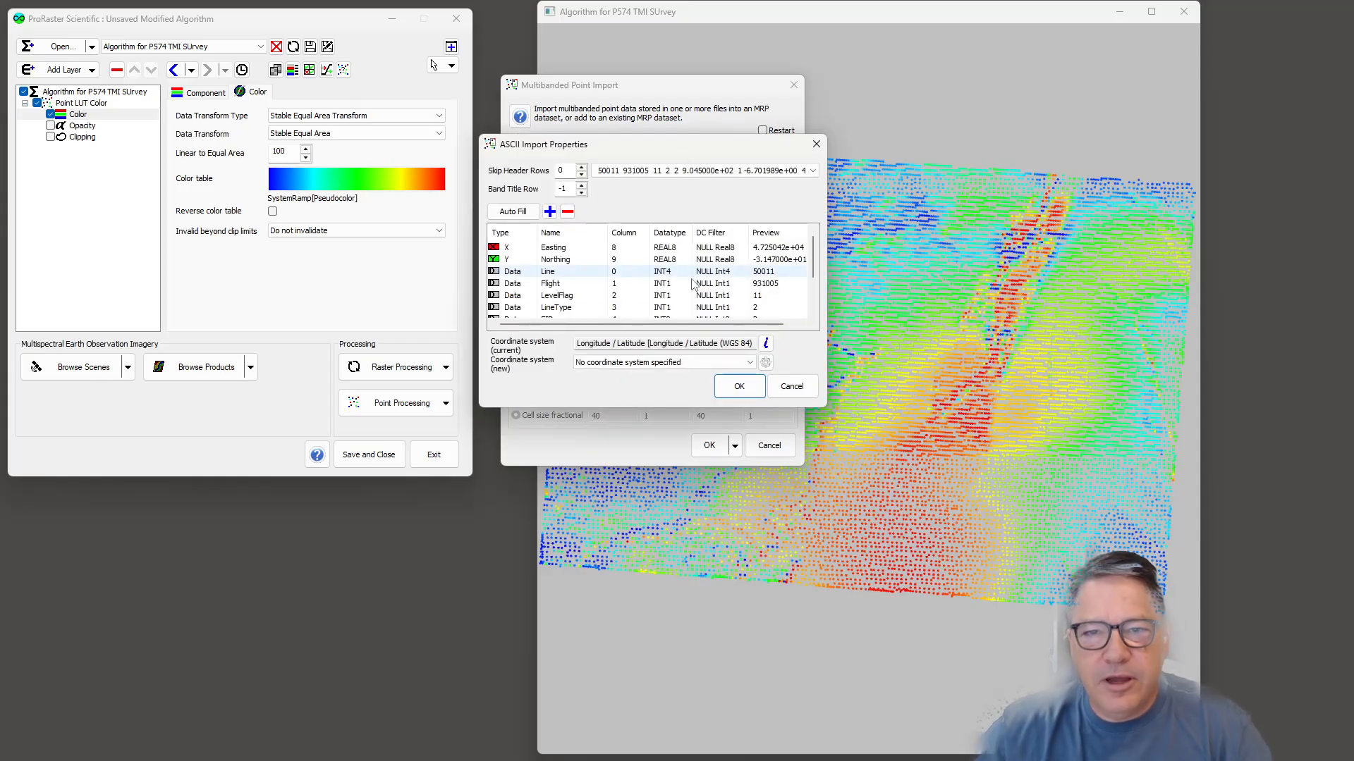
{"action": "left_click_drag", "start_coordinate": [607, 147], "coordinate": [755, 88]}
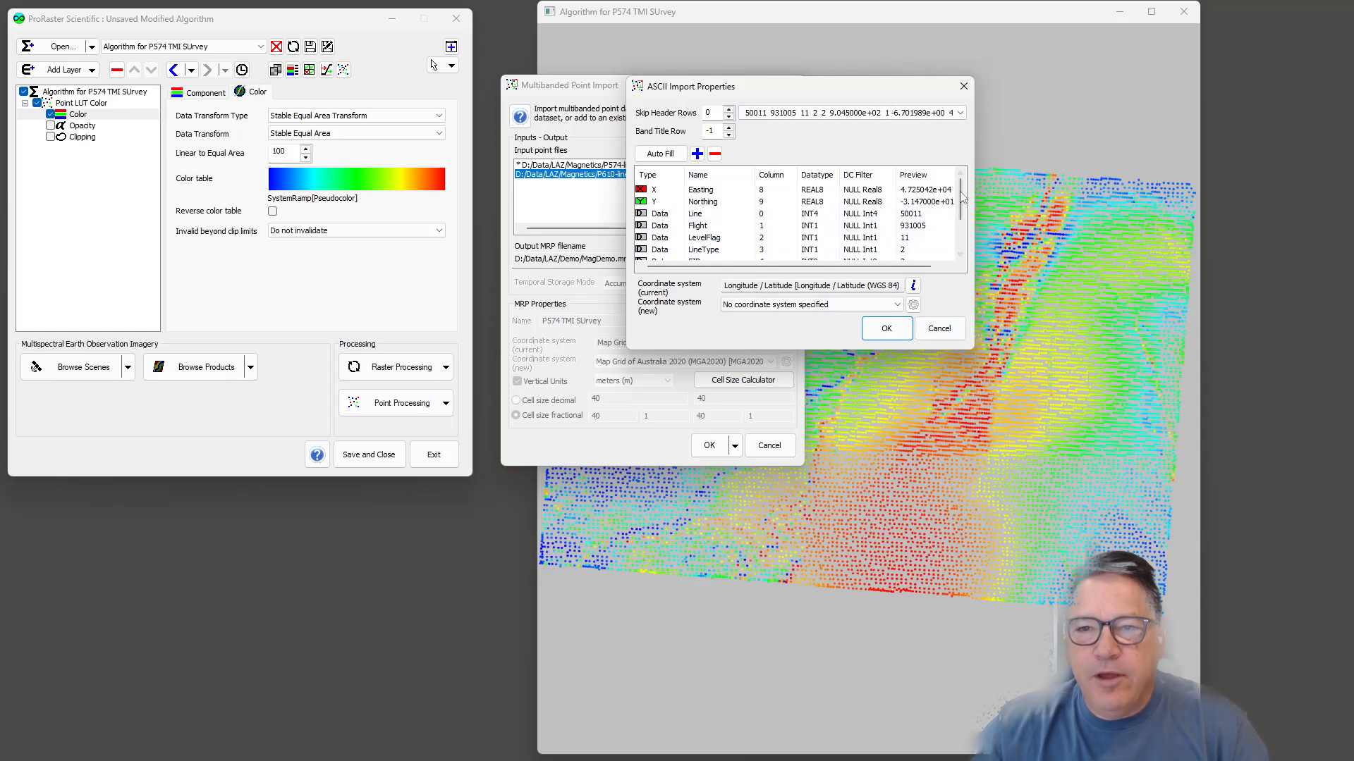
{"action": "left_click_drag", "start_coordinate": [961, 192], "coordinate": [961, 231]}
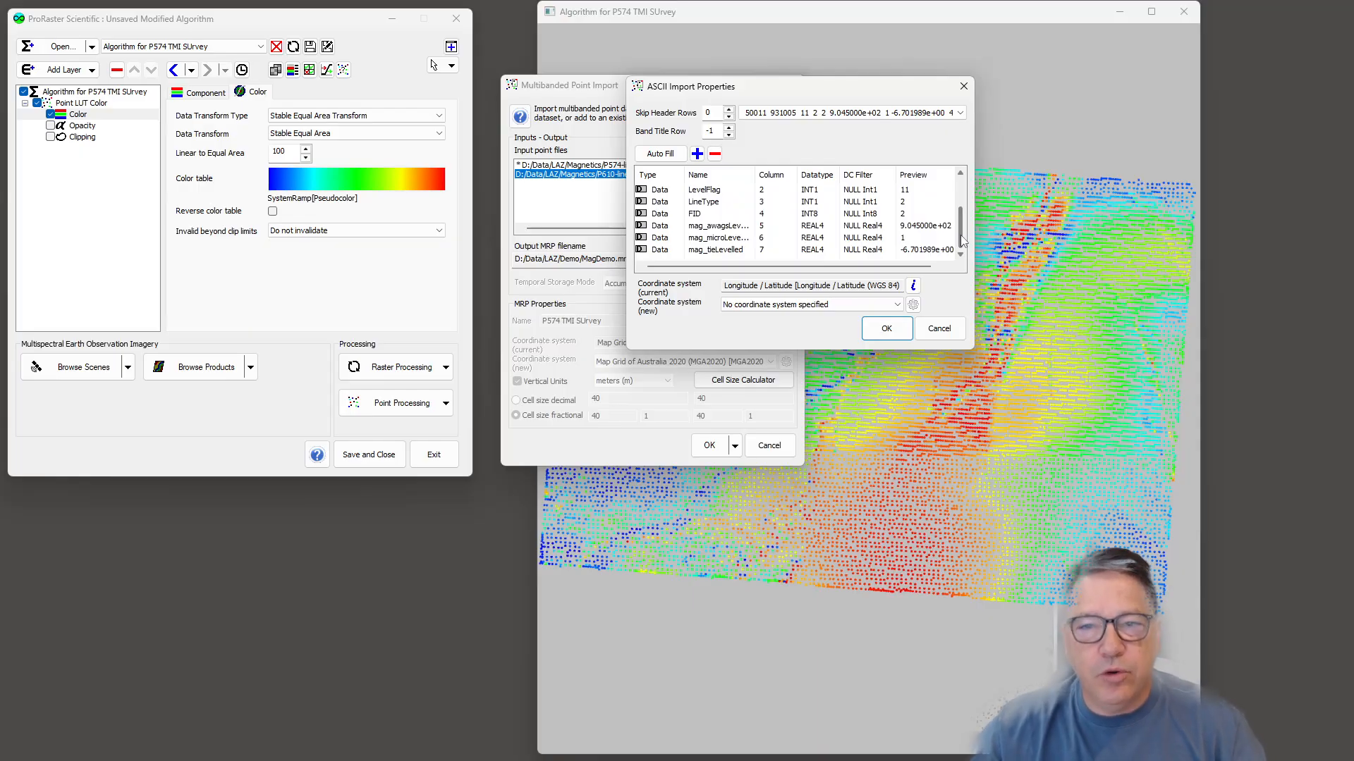
{"action": "left_click_drag", "start_coordinate": [961, 240], "coordinate": [965, 205]}
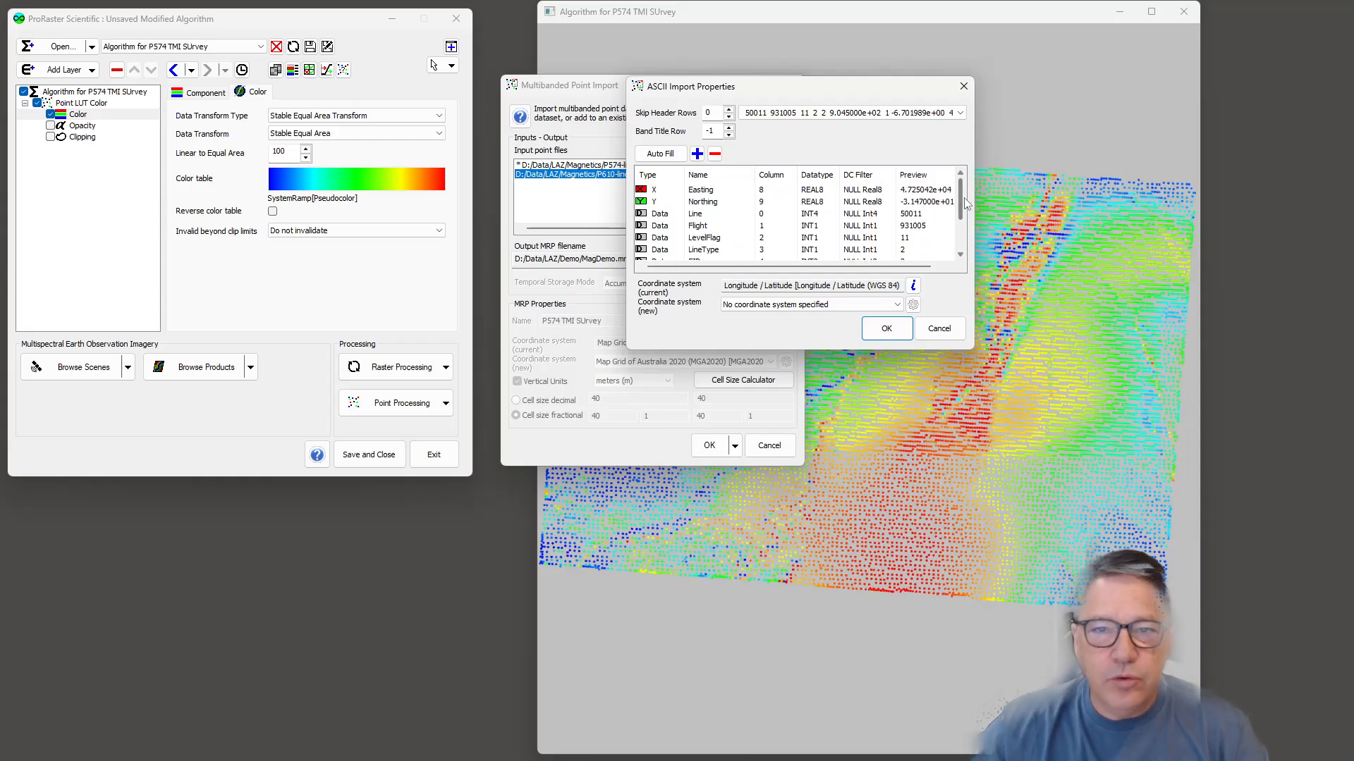
{"action": "left_click", "coordinate": [940, 328]}
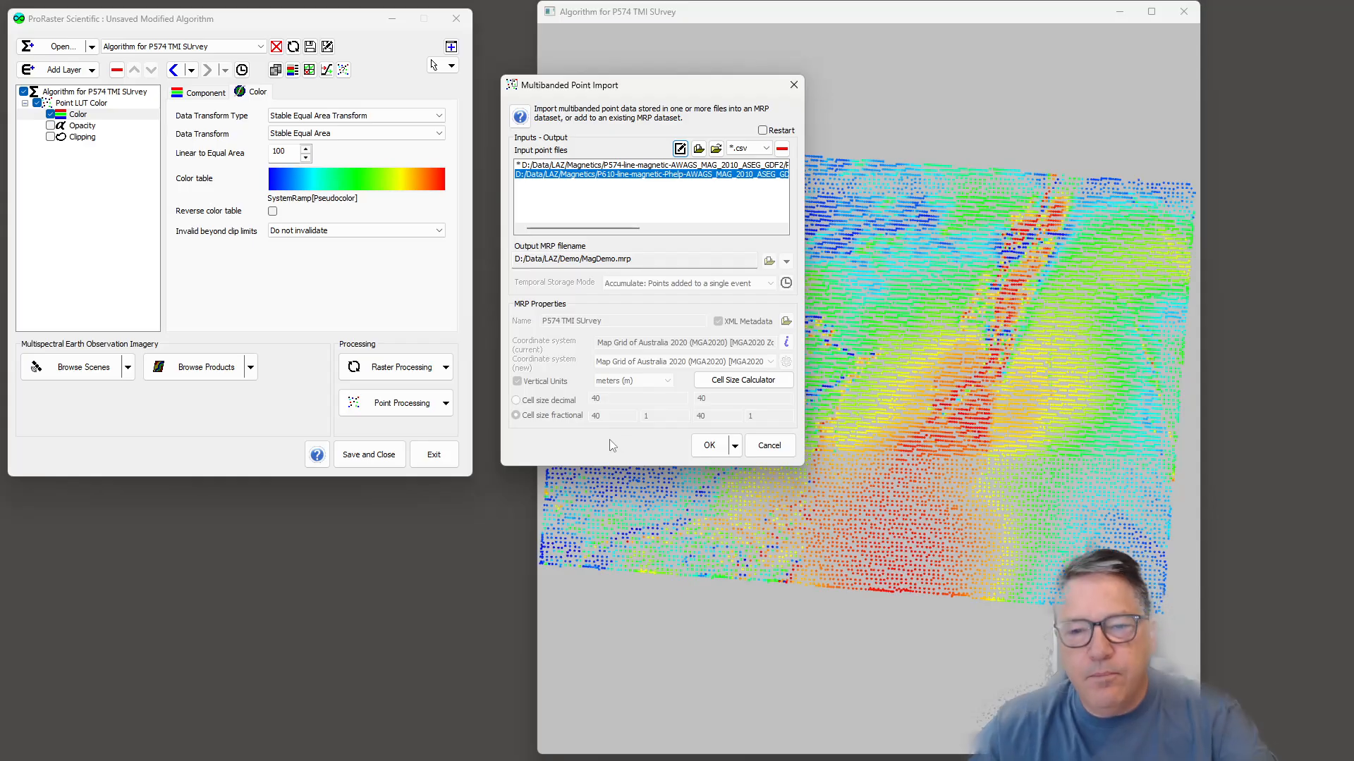
{"action": "left_click", "coordinate": [773, 447]}
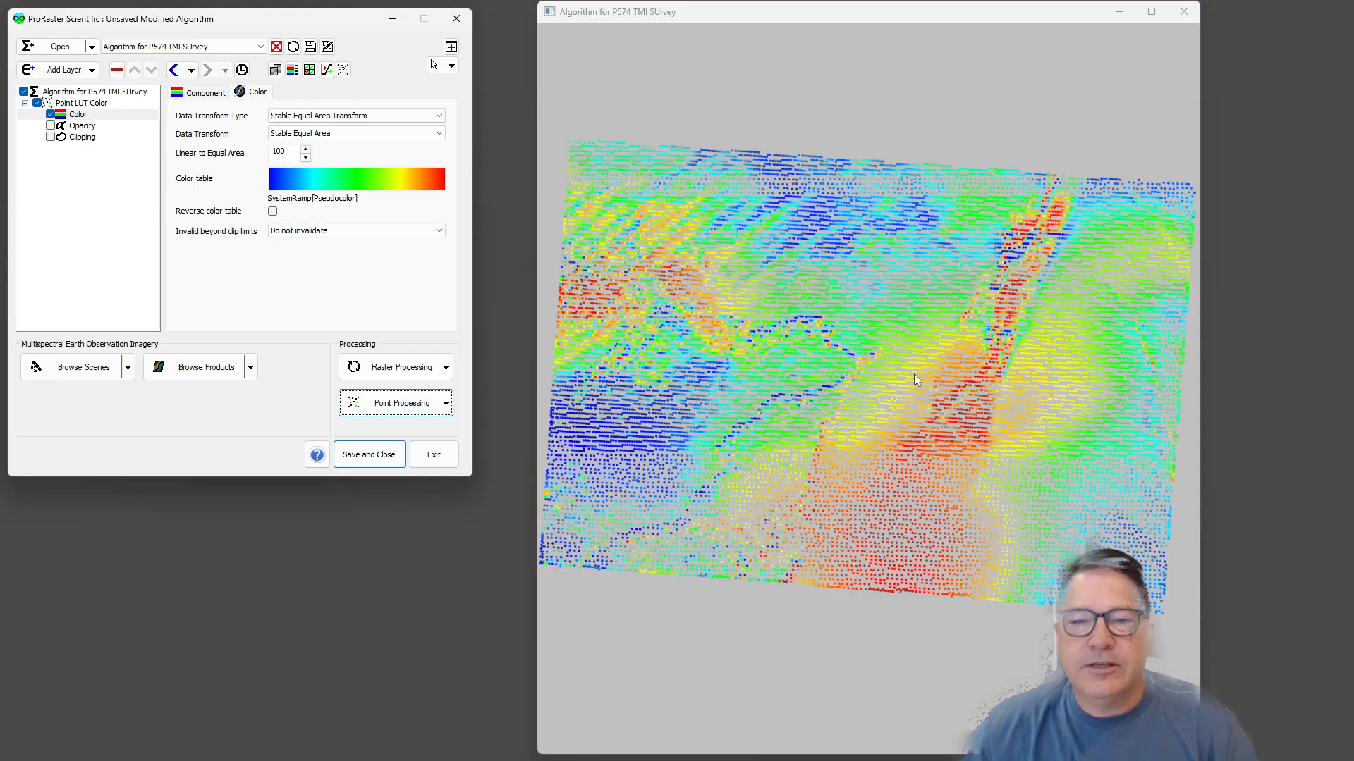
Examine the spacing of points along the P574 flight lines and their crossings with the tie lines
{"action": "scroll", "coordinate": [914, 367], "scroll_direction": "up", "scroll_amount": 5}
{"action": "scroll", "coordinate": [921, 358], "scroll_direction": "up", "scroll_amount": 5}
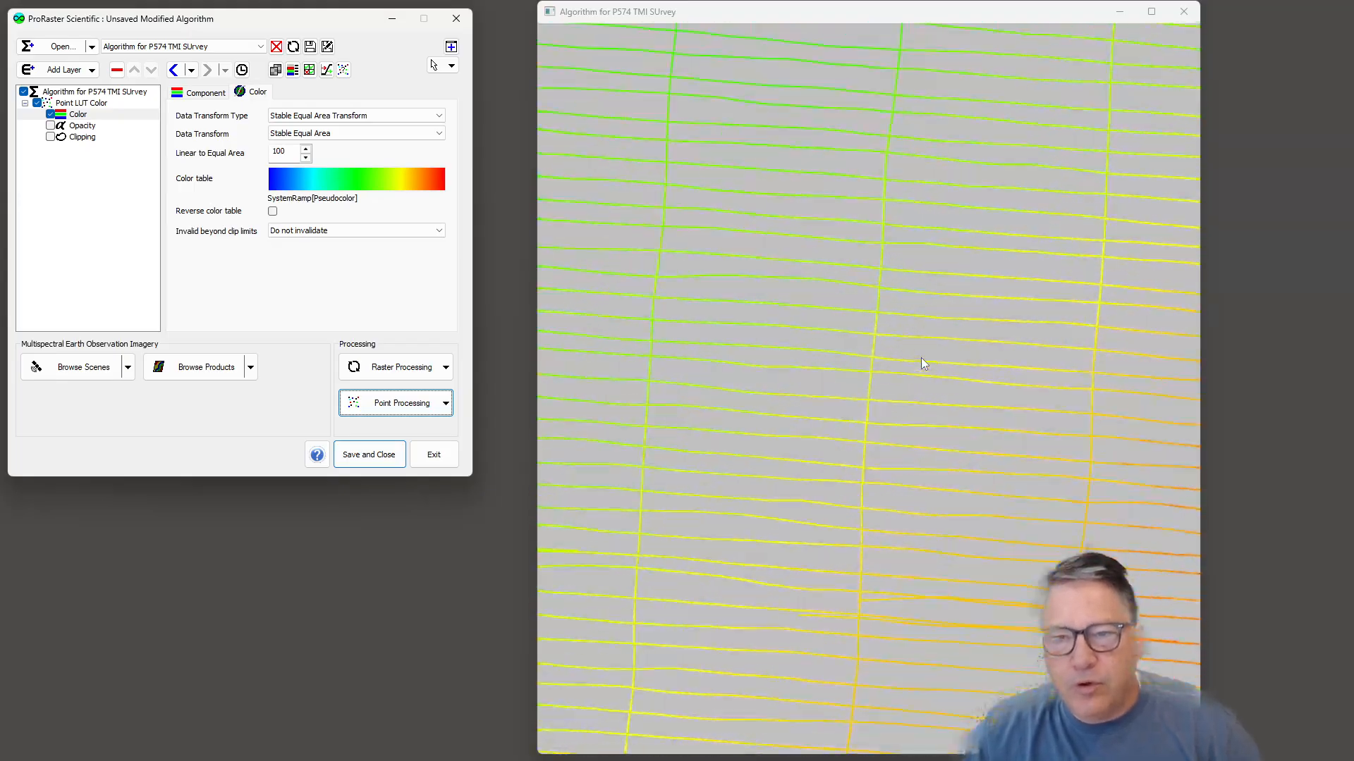
{"action": "scroll", "coordinate": [909, 361], "scroll_direction": "up", "scroll_amount": 3}
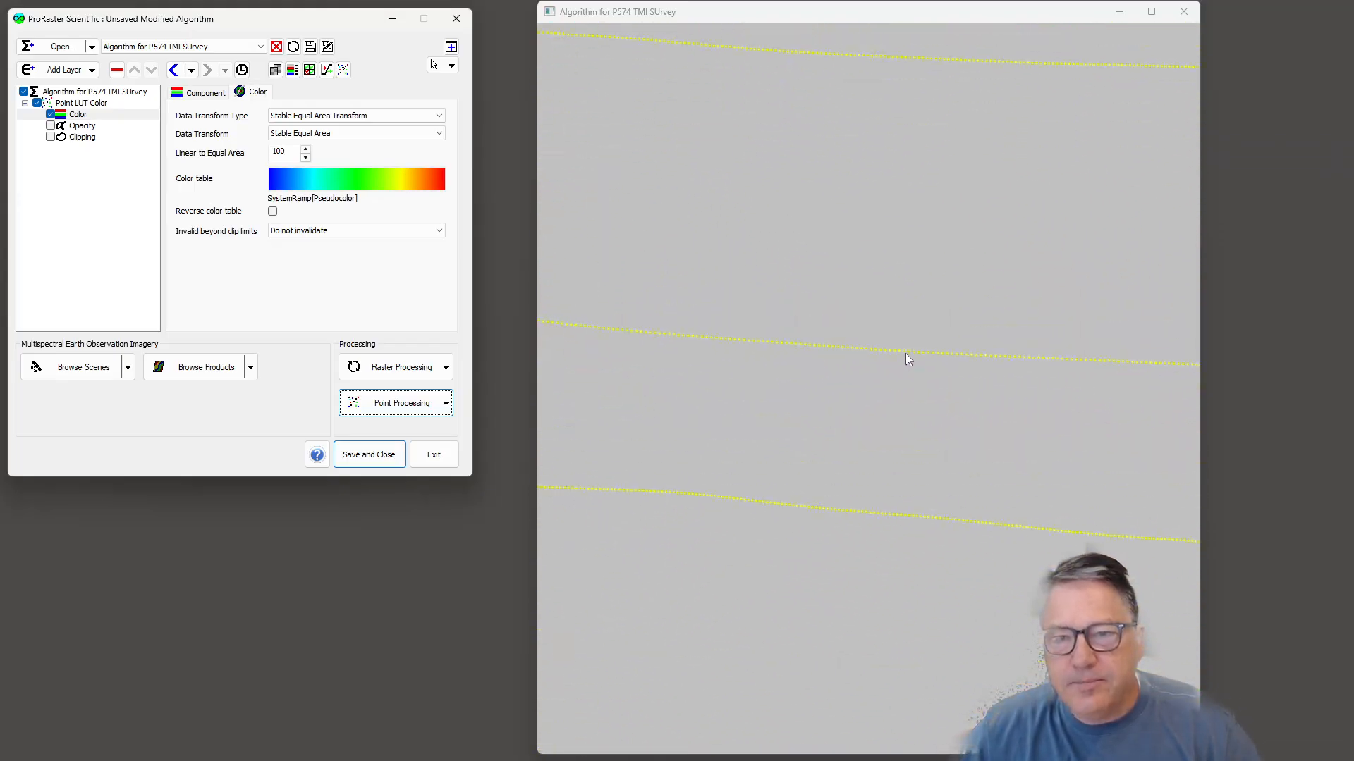
{"action": "scroll", "coordinate": [904, 354], "scroll_direction": "down", "scroll_amount": 3}
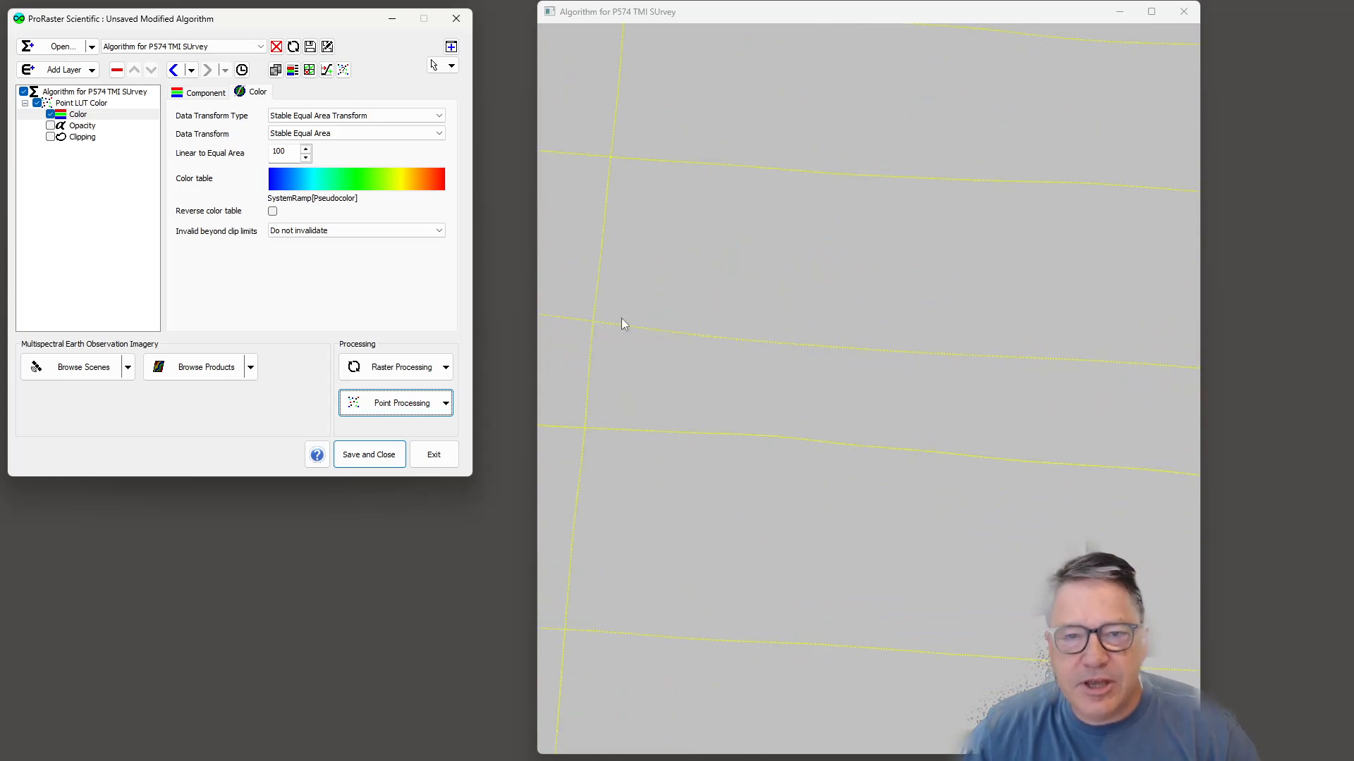
{"action": "left_click_drag", "start_coordinate": [573, 320], "coordinate": [966, 323]}
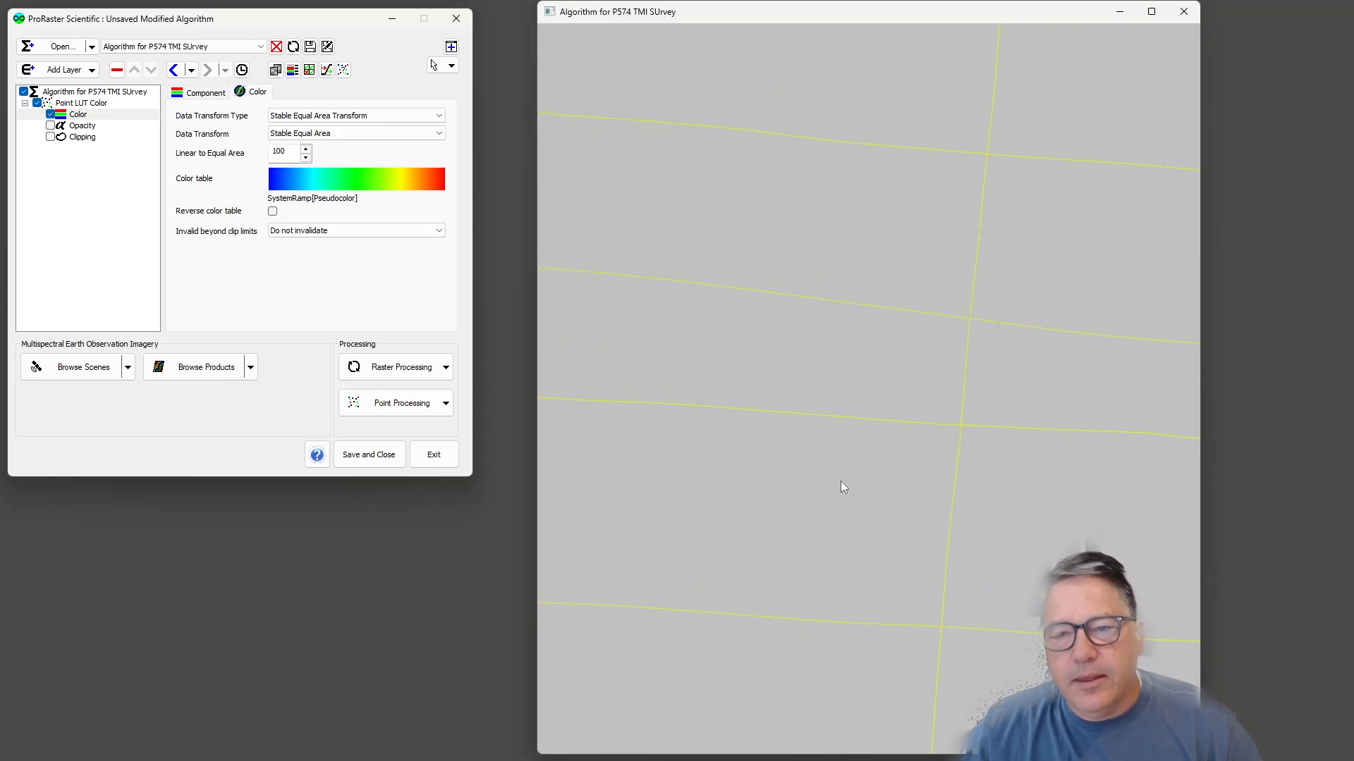
{"action": "scroll", "coordinate": [920, 344], "scroll_direction": "down", "scroll_amount": 5}
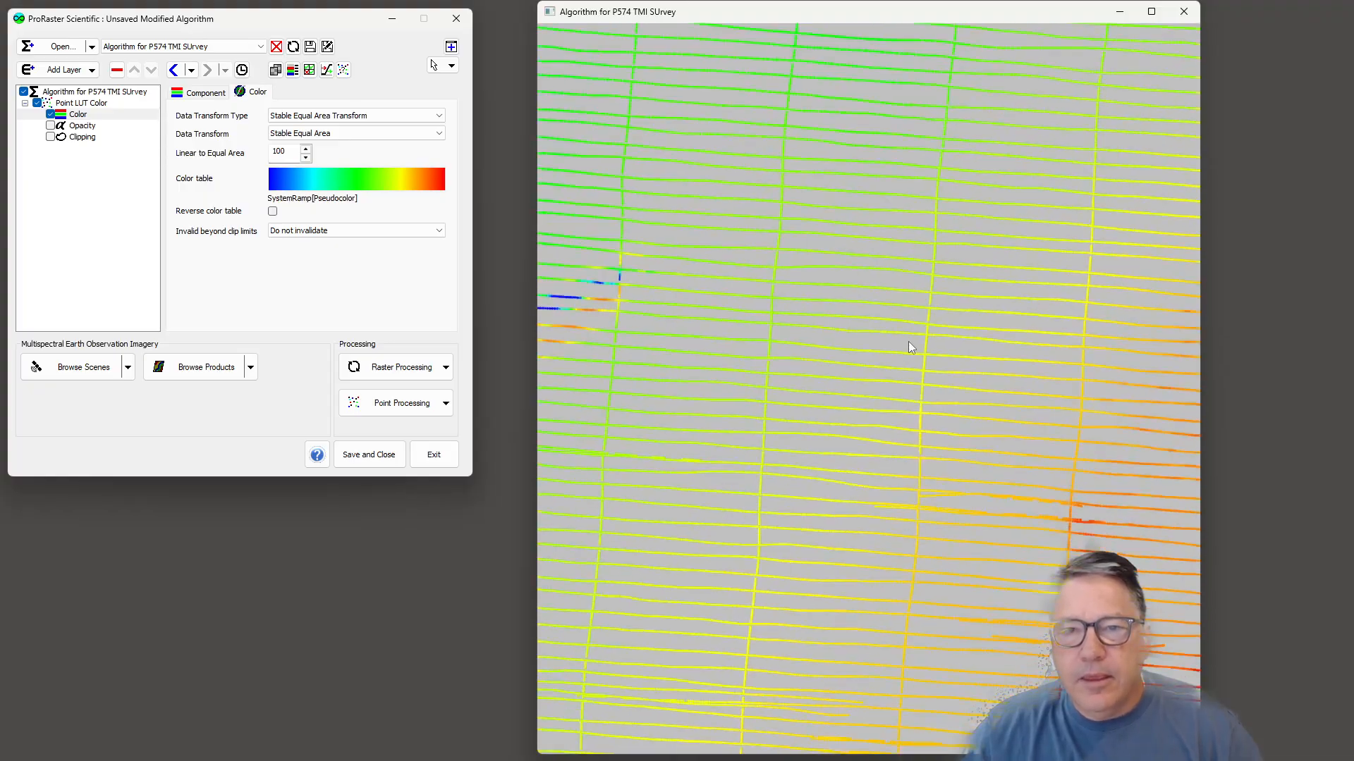